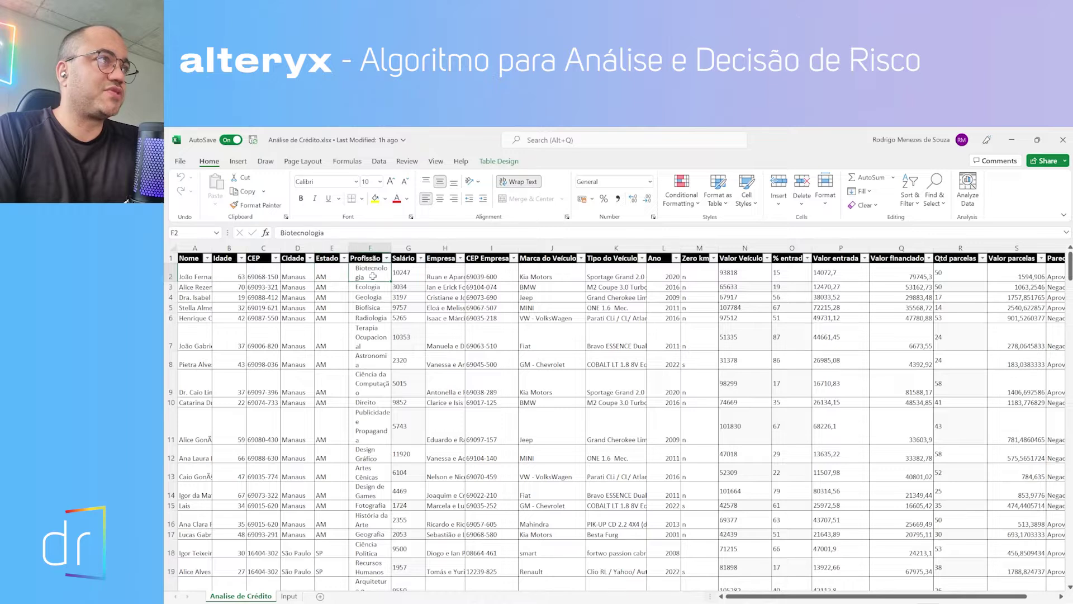
# Review the Salário, Empresa, CEP Empresa, Marca do Veículo, Tipo do Veículo, Ano and Zero km columns of the credit table
pyautogui.click(397, 280)
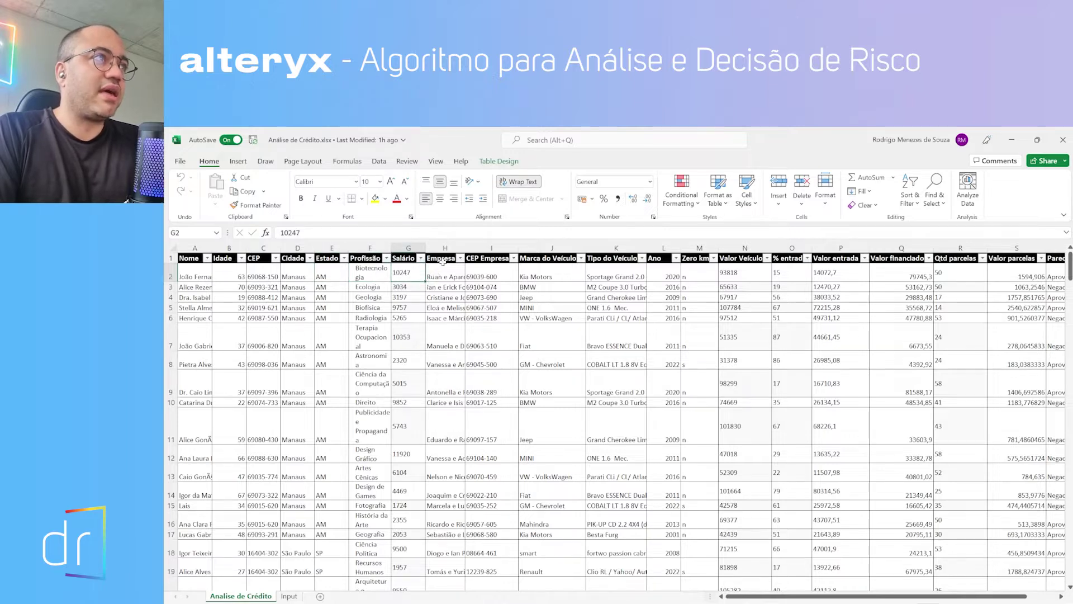
pyautogui.click(443, 271)
pyautogui.click(484, 276)
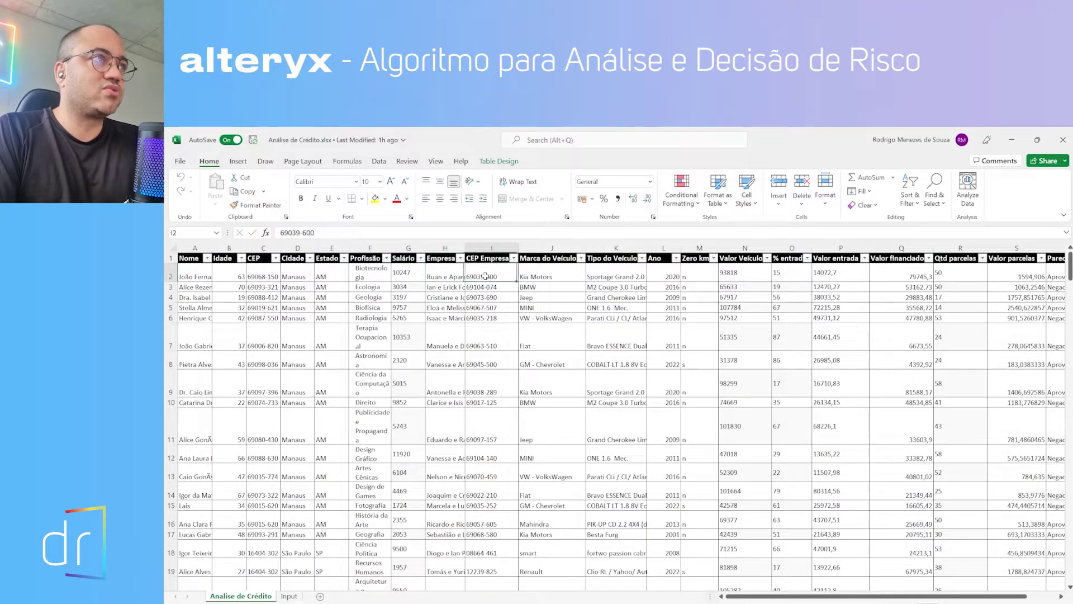
pyautogui.click(551, 277)
pyautogui.click(604, 273)
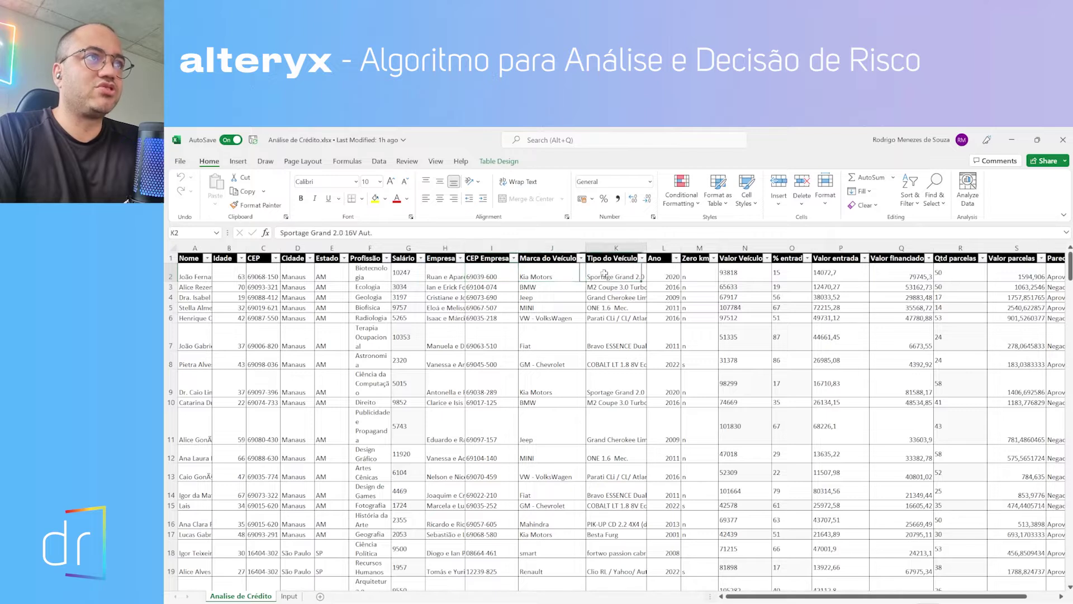
pyautogui.click(663, 275)
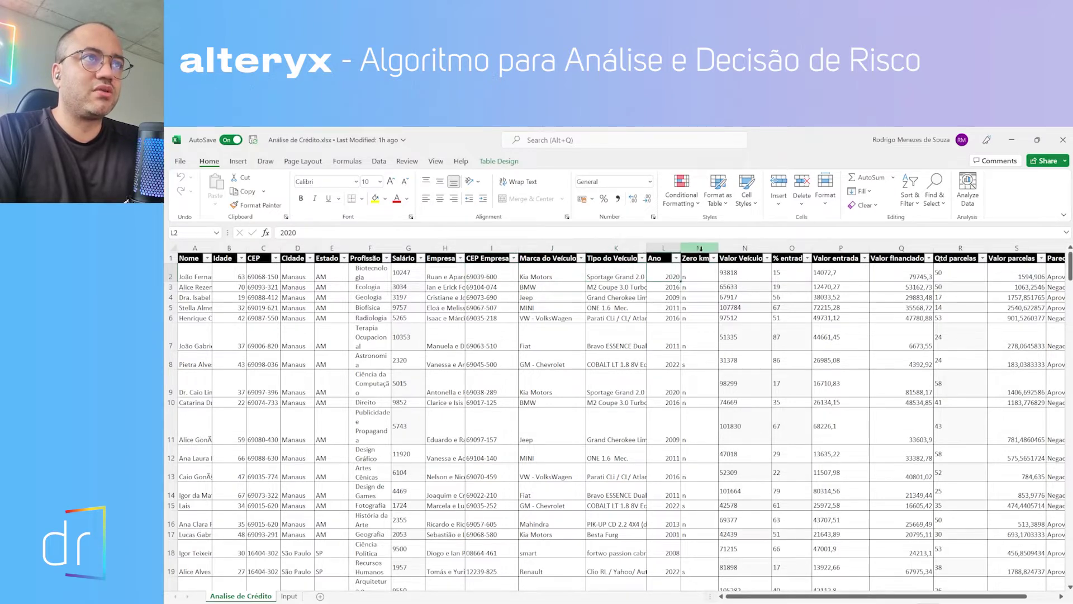
pyautogui.click(700, 247)
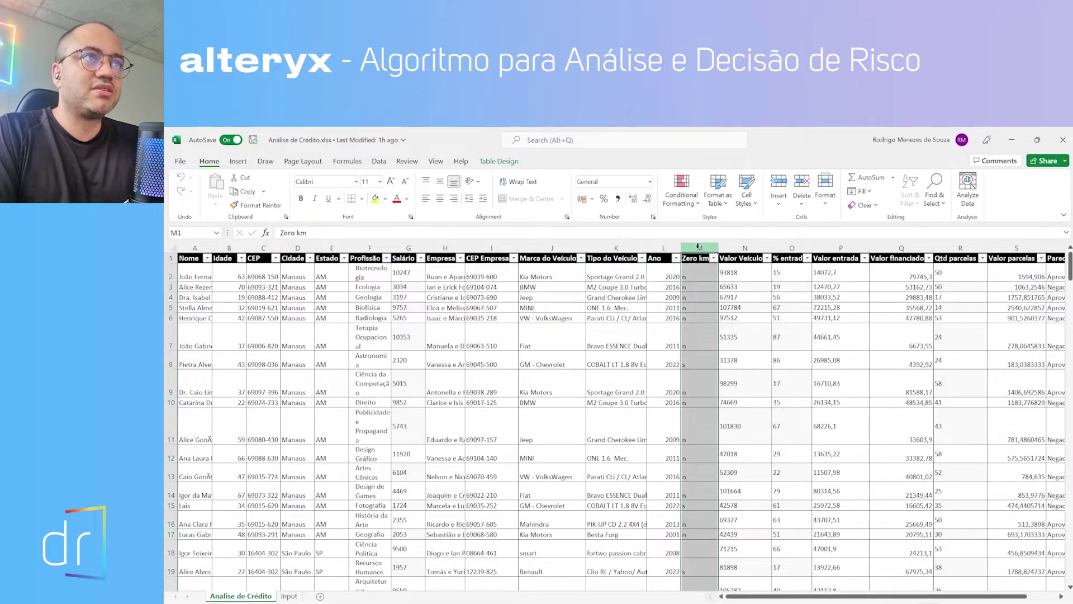
# Review the financing columns from Valor Veículo to Valor parcelas and the credit decision in Parecer da análise de crédito
pyautogui.click(744, 247)
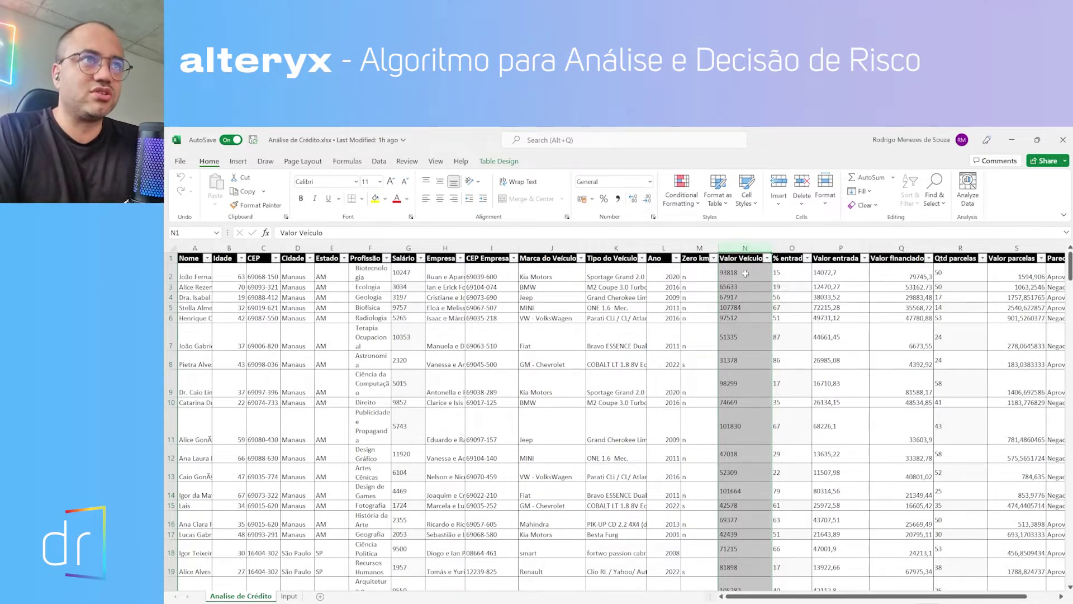
pyautogui.click(778, 274)
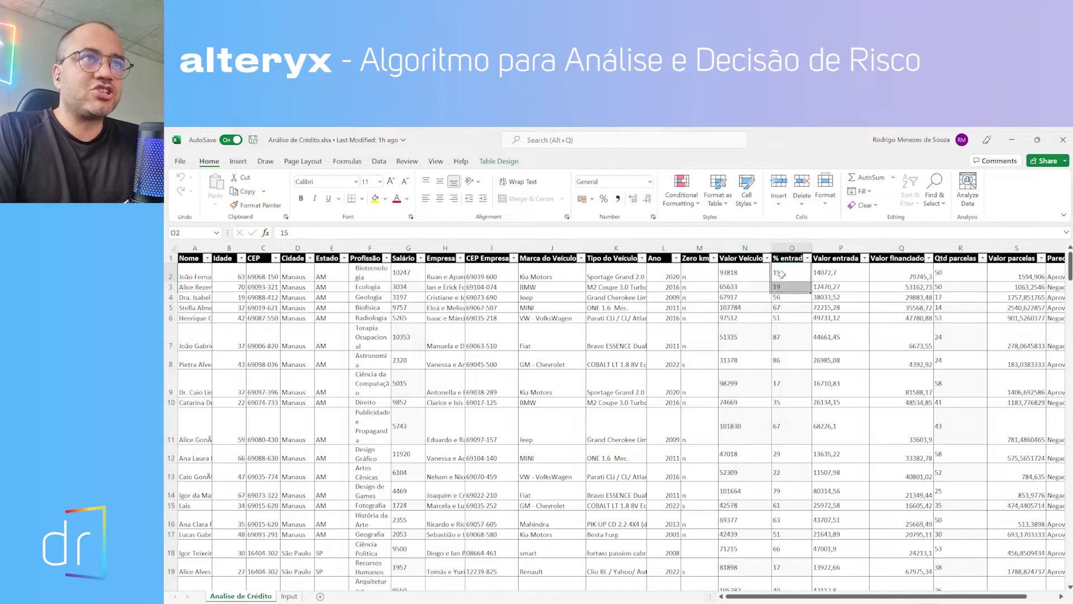
pyautogui.click(862, 275)
pyautogui.click(907, 276)
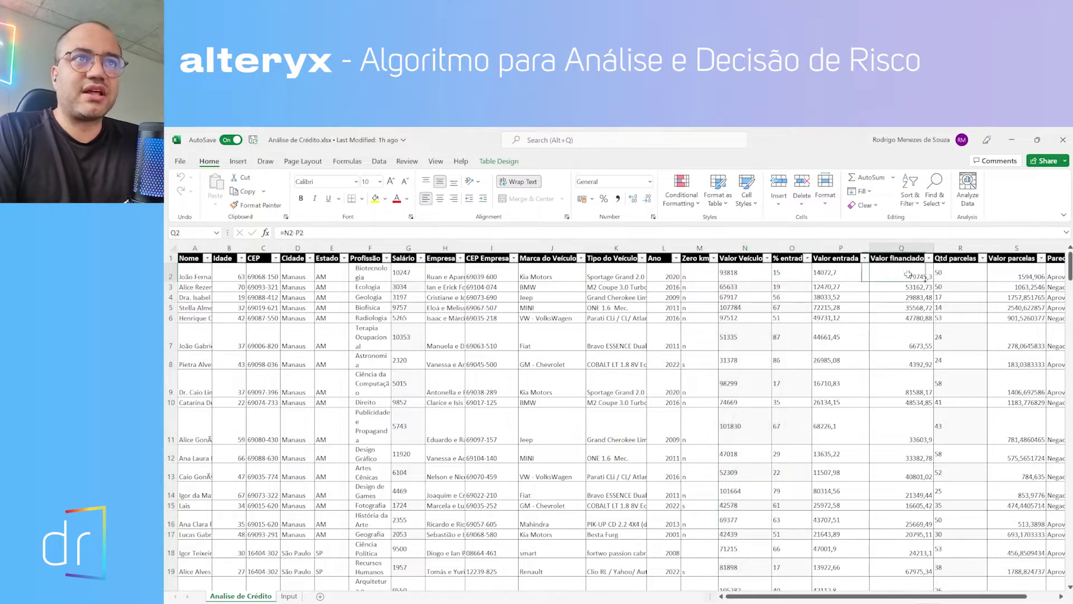
pyautogui.click(982, 272)
pyautogui.click(1018, 276)
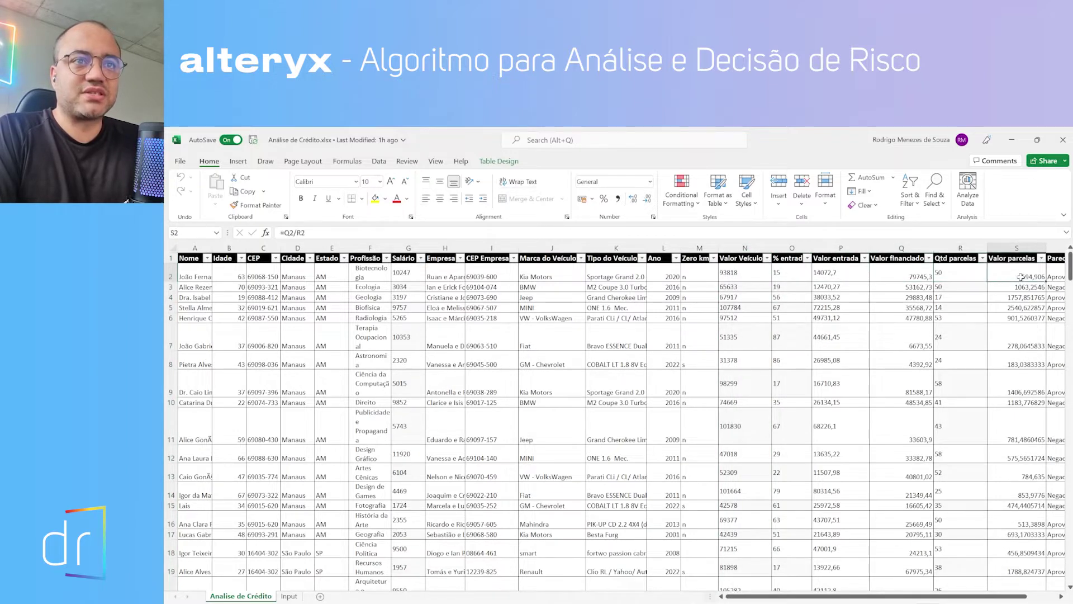
pyautogui.moveTo(1000, 597); pyautogui.dragTo(1021, 598)
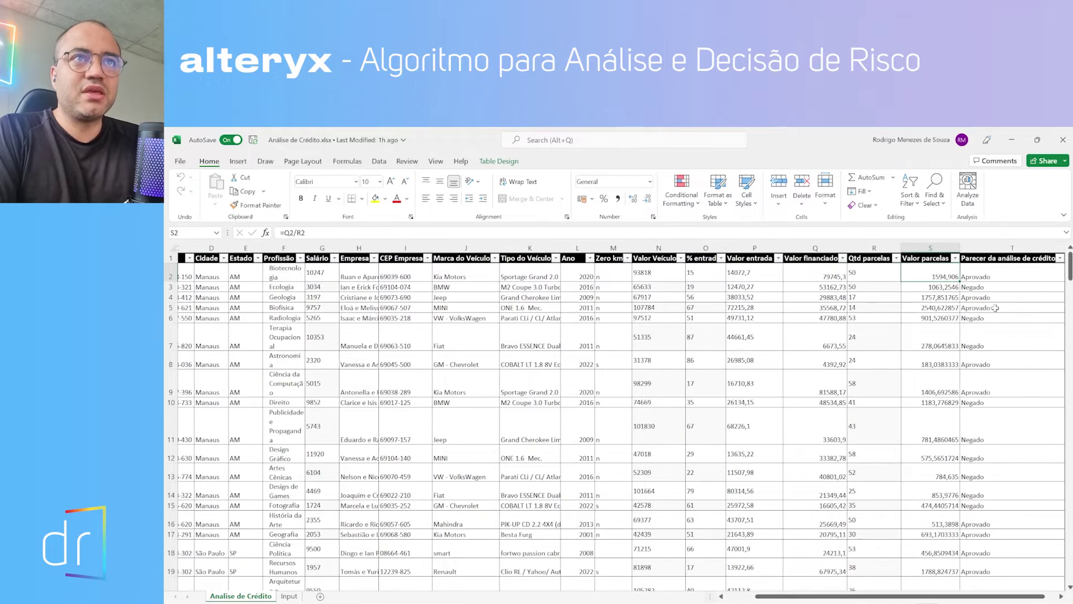
pyautogui.moveTo(993, 278); pyautogui.dragTo(975, 298)
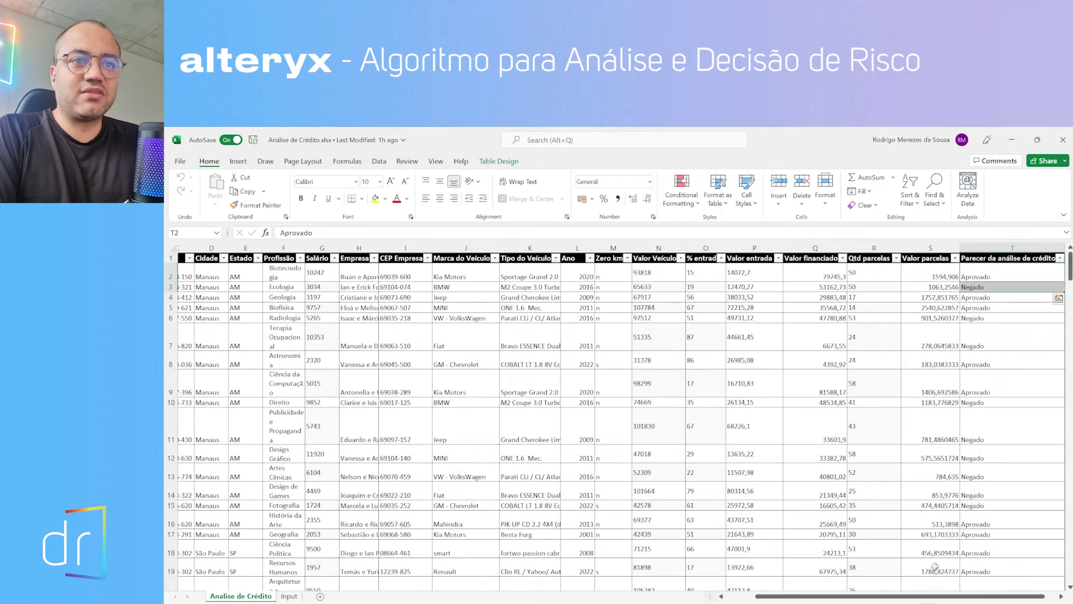
pyautogui.moveTo(919, 600); pyautogui.dragTo(886, 598)
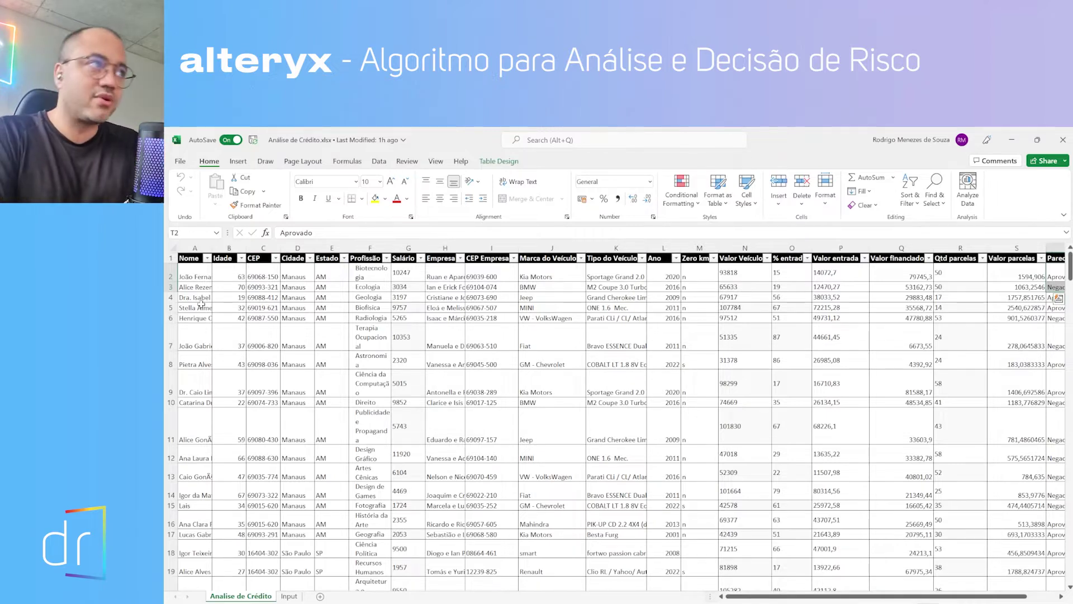
# Examine the applicant and vehicle fields, from Nome to Zero km, in the first data rows of the credit table
pyautogui.click(378, 298)
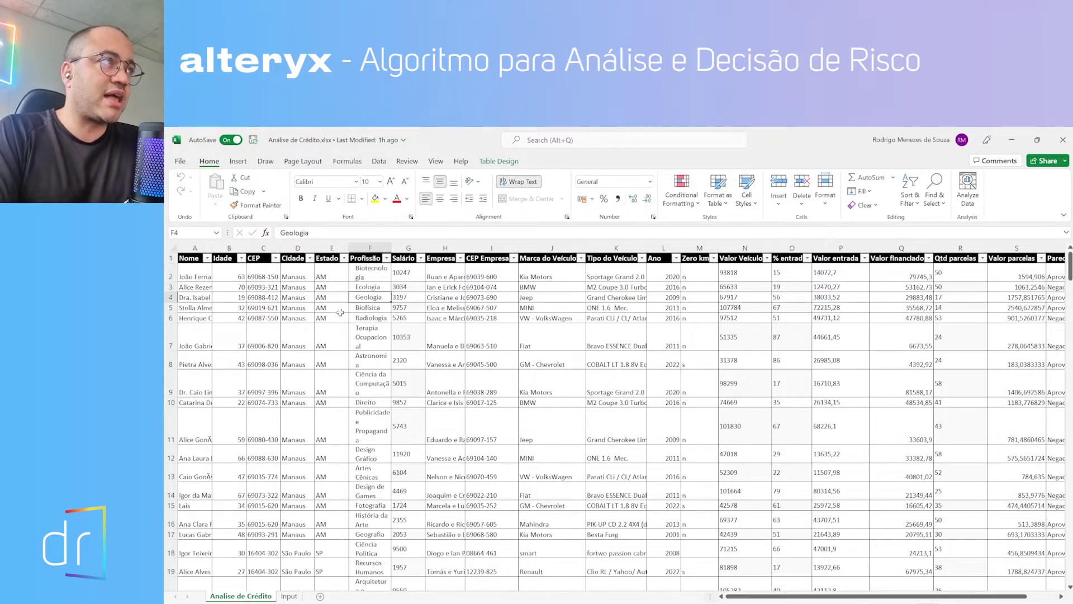
pyautogui.moveTo(237, 278); pyautogui.dragTo(677, 412)
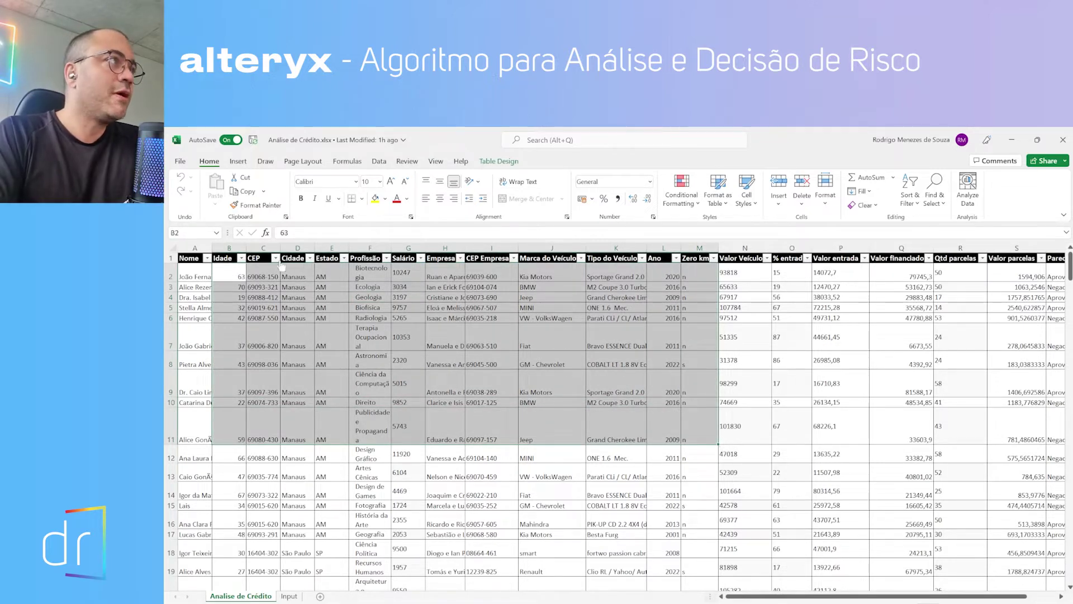
pyautogui.moveTo(202, 277); pyautogui.dragTo(351, 323)
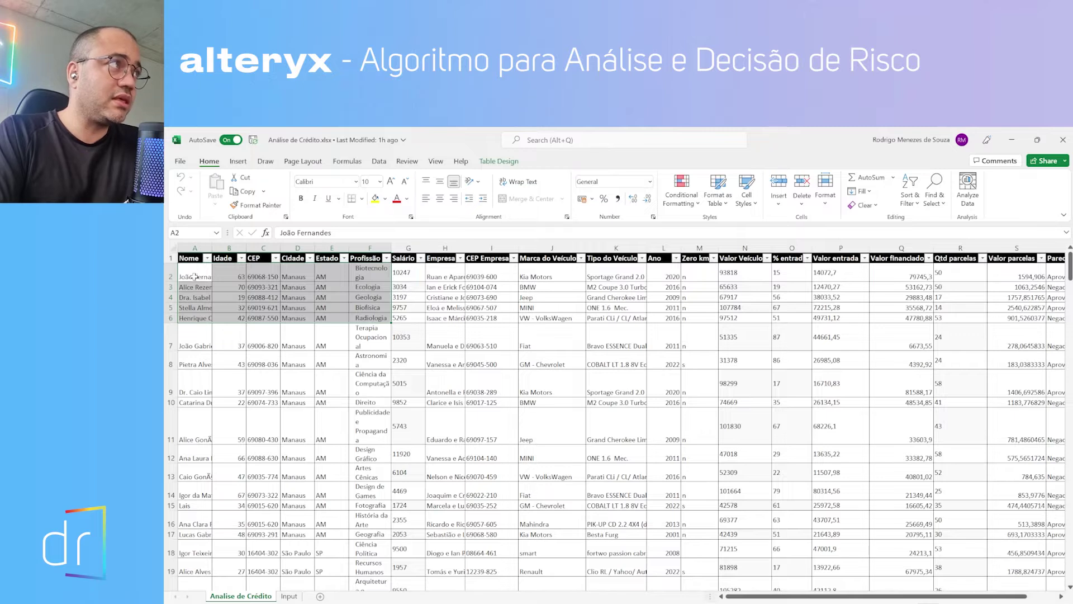
pyautogui.moveTo(192, 276); pyautogui.dragTo(208, 306)
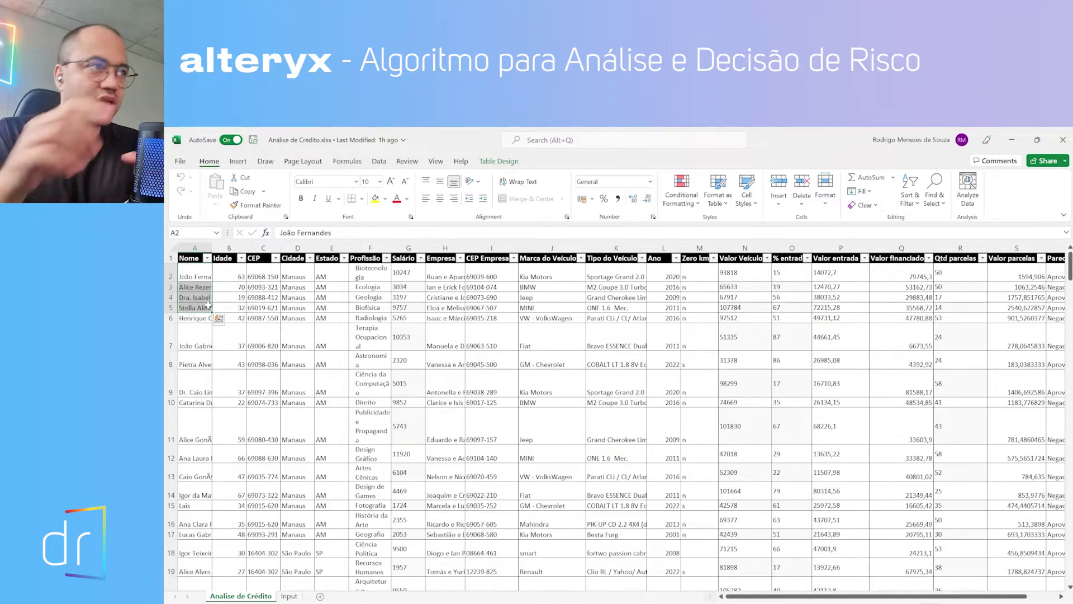
pyautogui.click(377, 327)
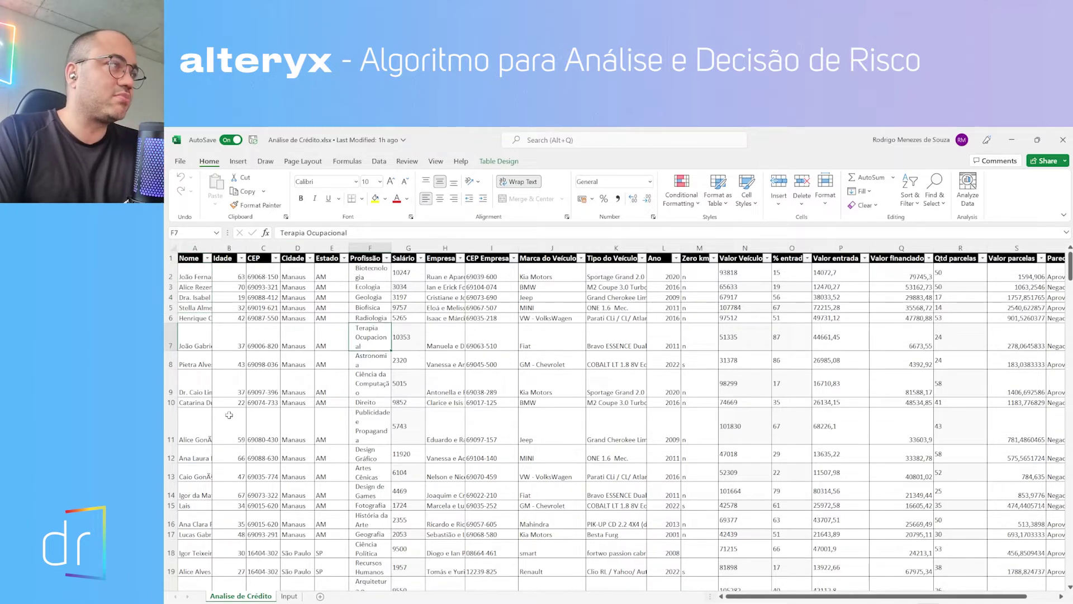
# Compare the column headers of the Input sheet with those of the Analise de Crédito sheet
pyautogui.click(289, 596)
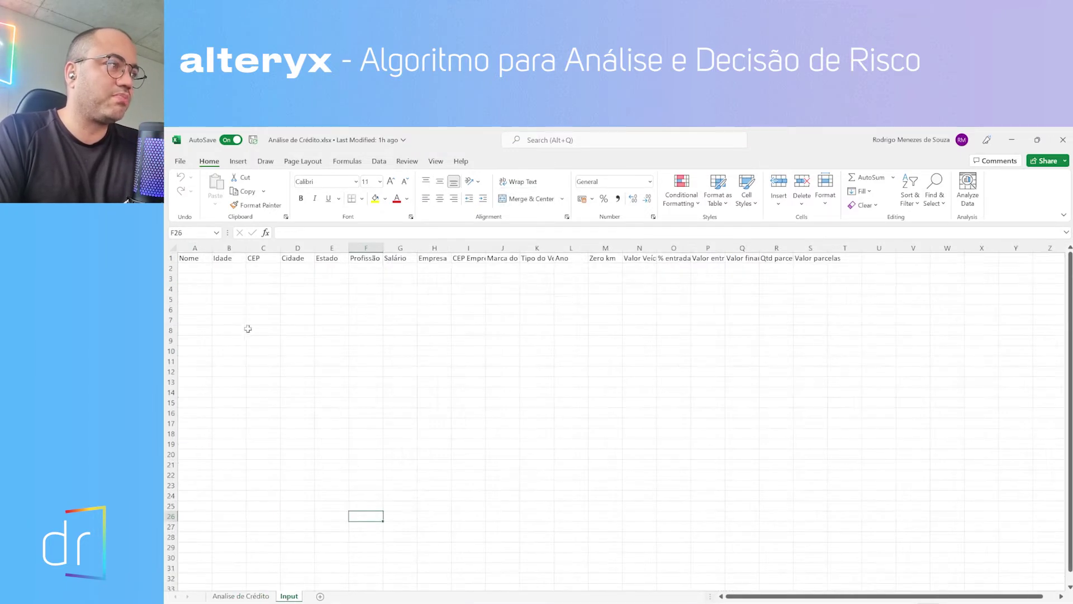
pyautogui.moveTo(202, 260); pyautogui.dragTo(816, 261)
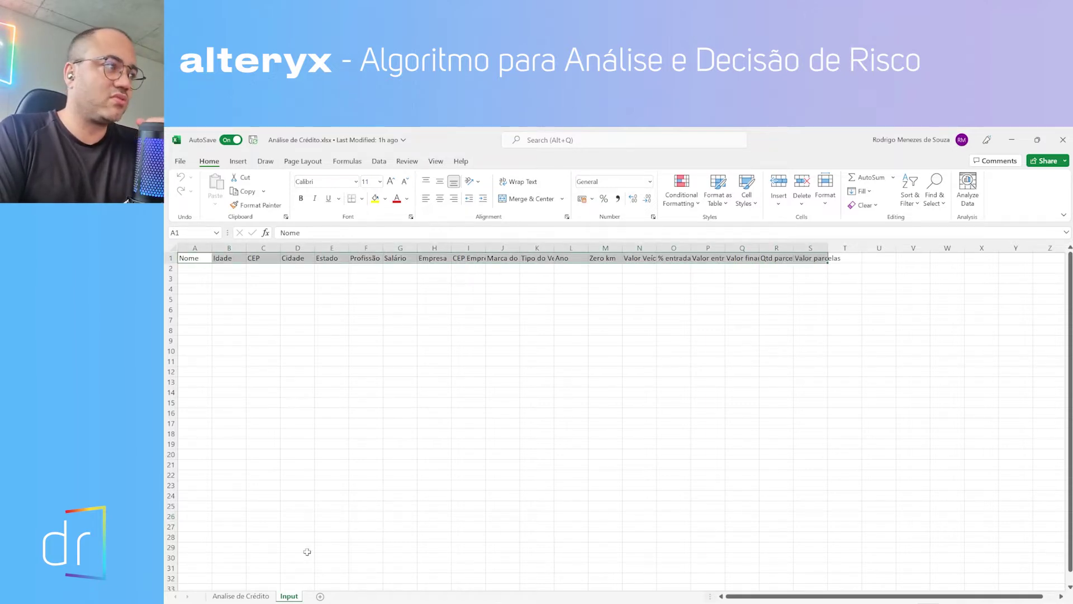
pyautogui.click(240, 596)
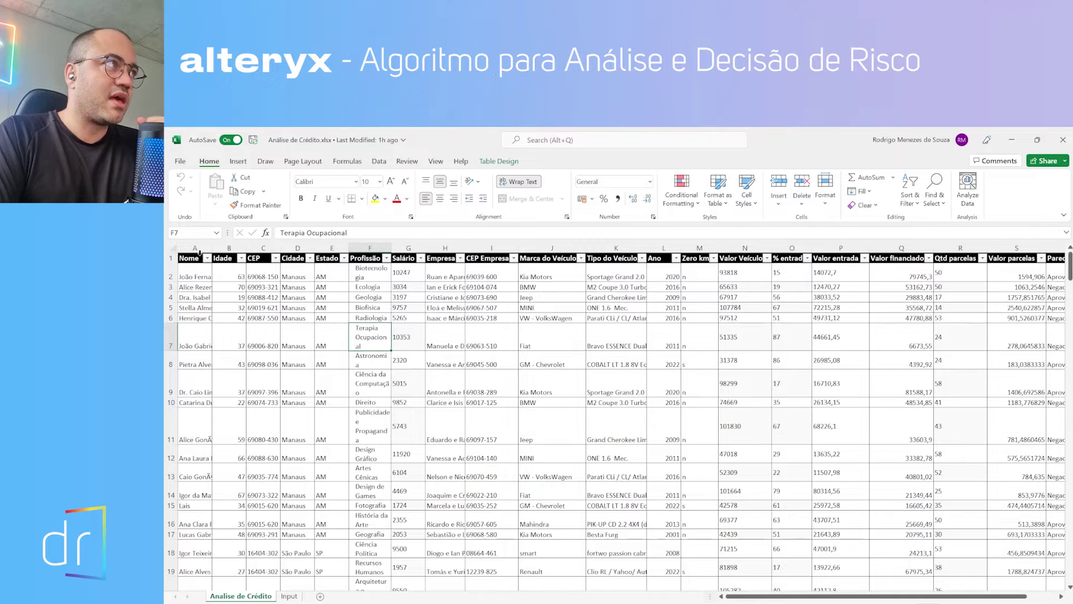
pyautogui.click(200, 252)
pyautogui.moveTo(193, 258); pyautogui.dragTo(1051, 259)
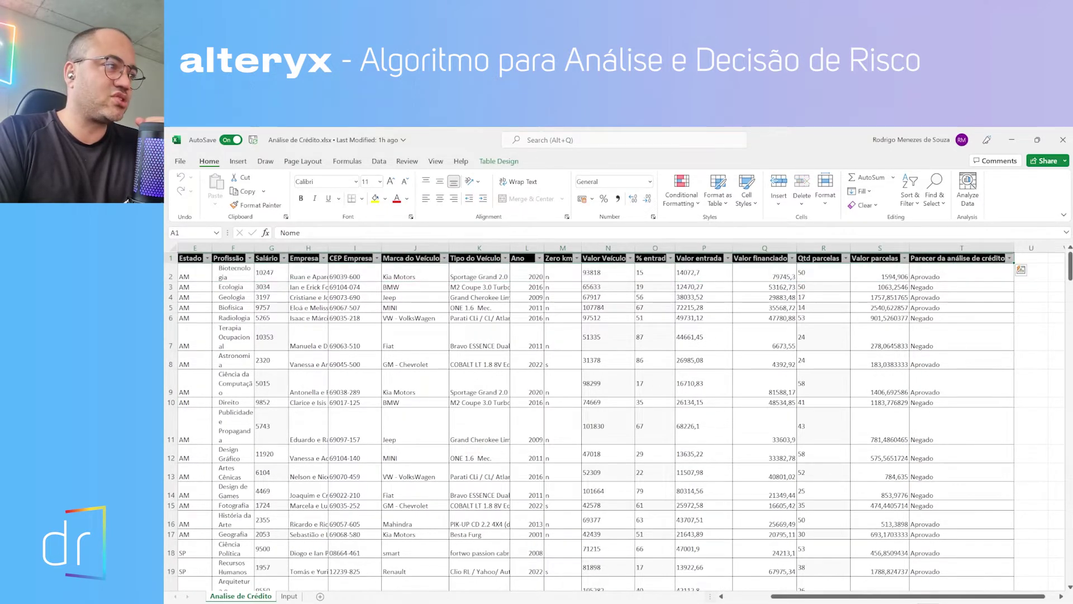
pyautogui.click(289, 596)
pyautogui.moveTo(200, 257); pyautogui.dragTo(811, 258)
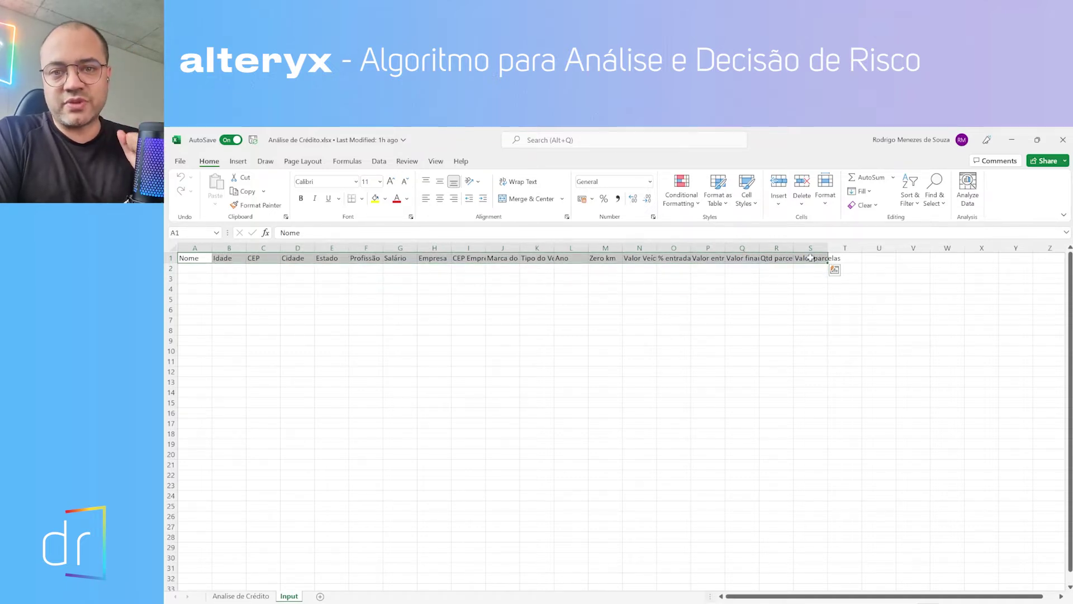
pyautogui.click(251, 595)
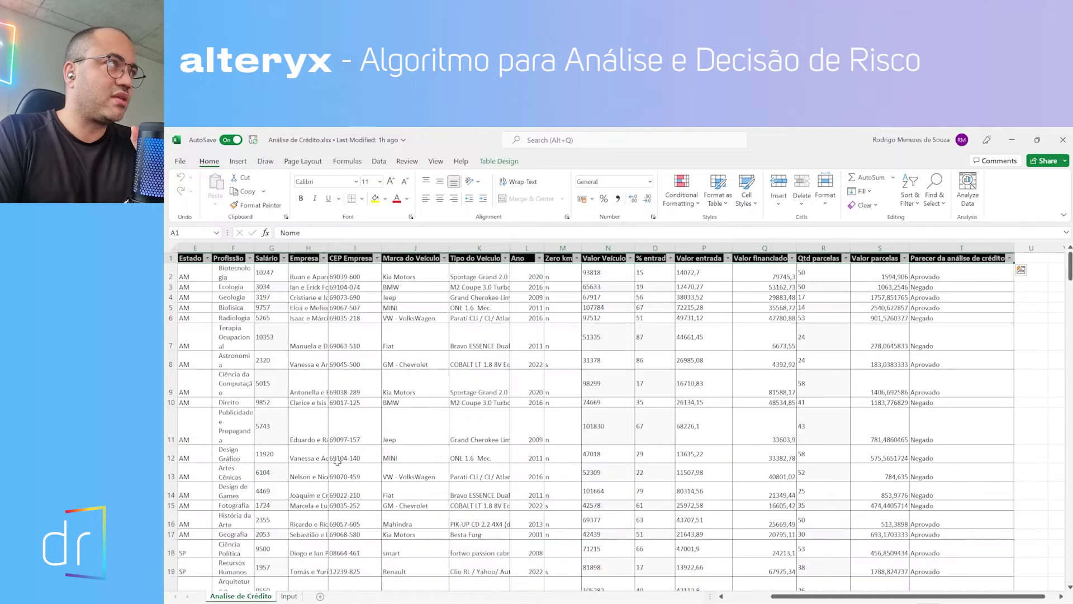
# Close the workbook and, in Alteryx Designer, add an Input Data tool reading the Analise de Crédito sheet of Análise de Crédito.xlsx
pyautogui.click(1063, 140)
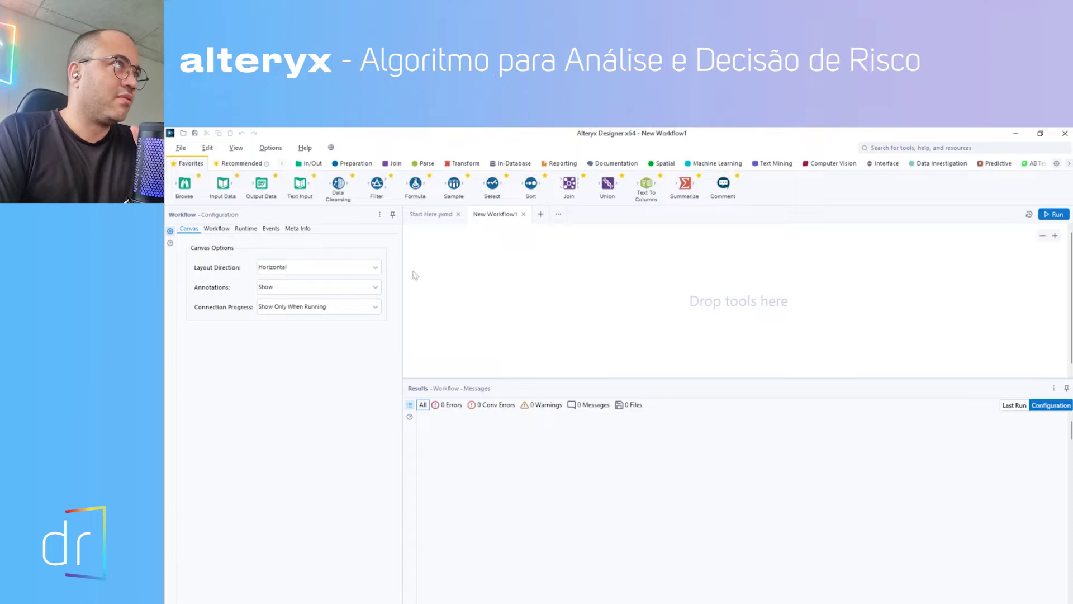
pyautogui.moveTo(234, 198); pyautogui.dragTo(453, 283)
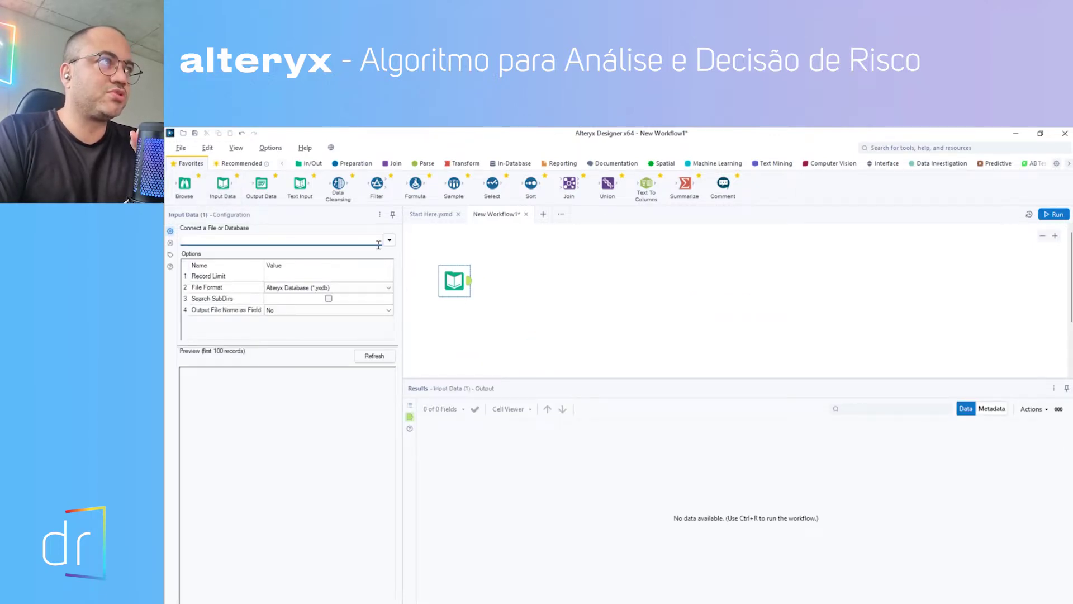
pyautogui.click(378, 244)
pyautogui.click(326, 253)
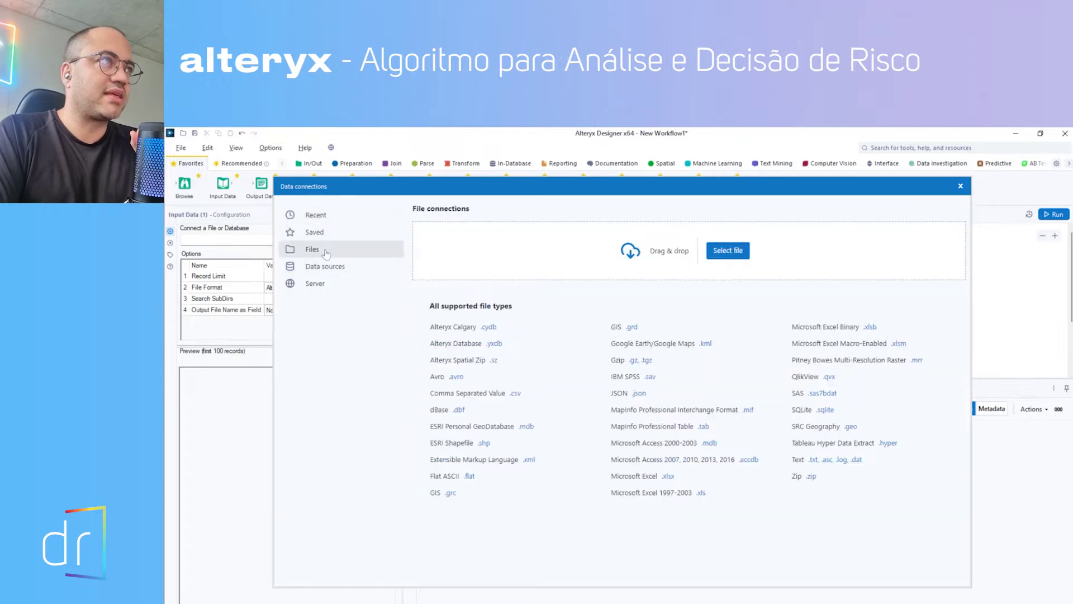
pyautogui.click(728, 250)
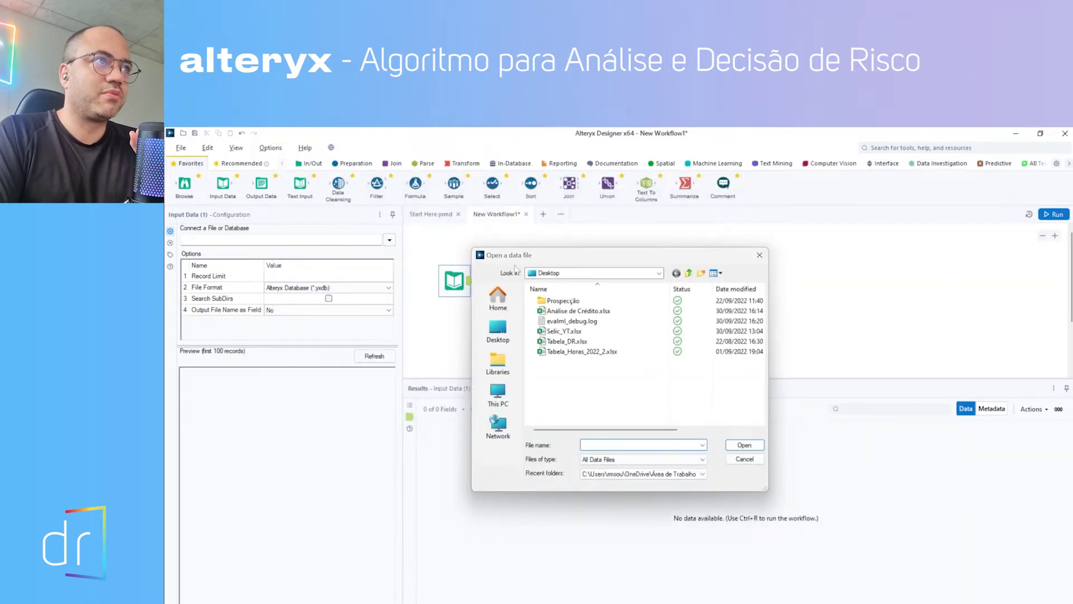
pyautogui.click(584, 311)
pyautogui.click(740, 445)
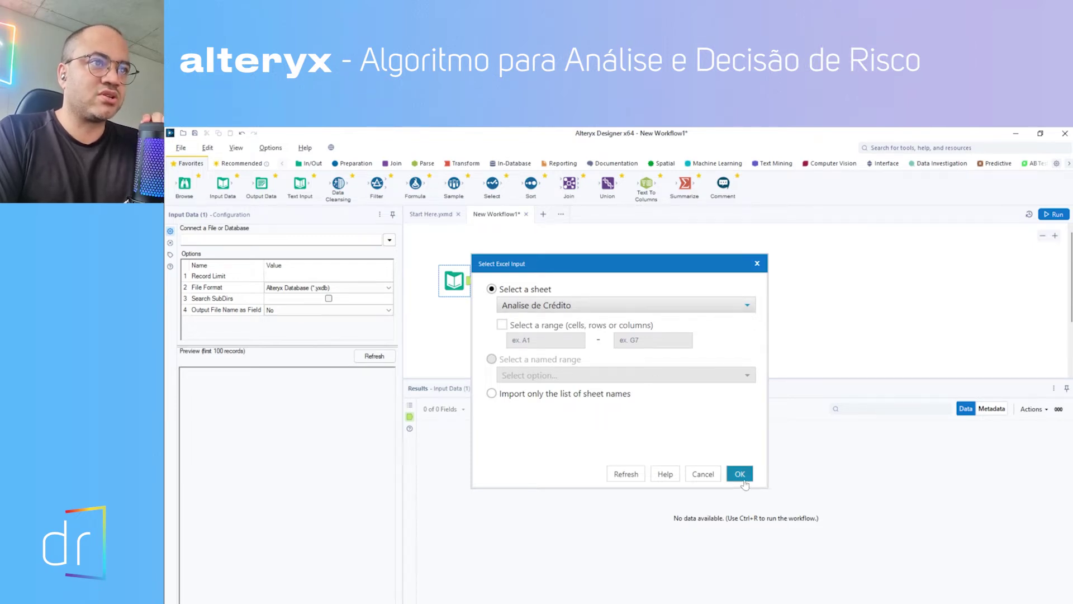
pyautogui.click(739, 474)
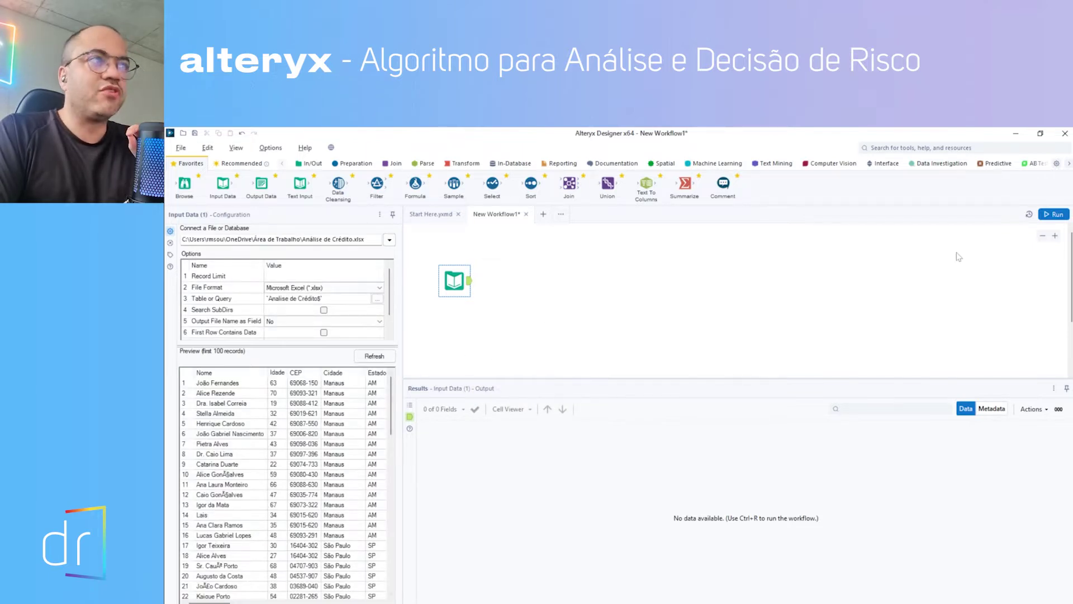
# Run the workflow and look through the records output by the Input Data tool
pyautogui.click(1054, 214)
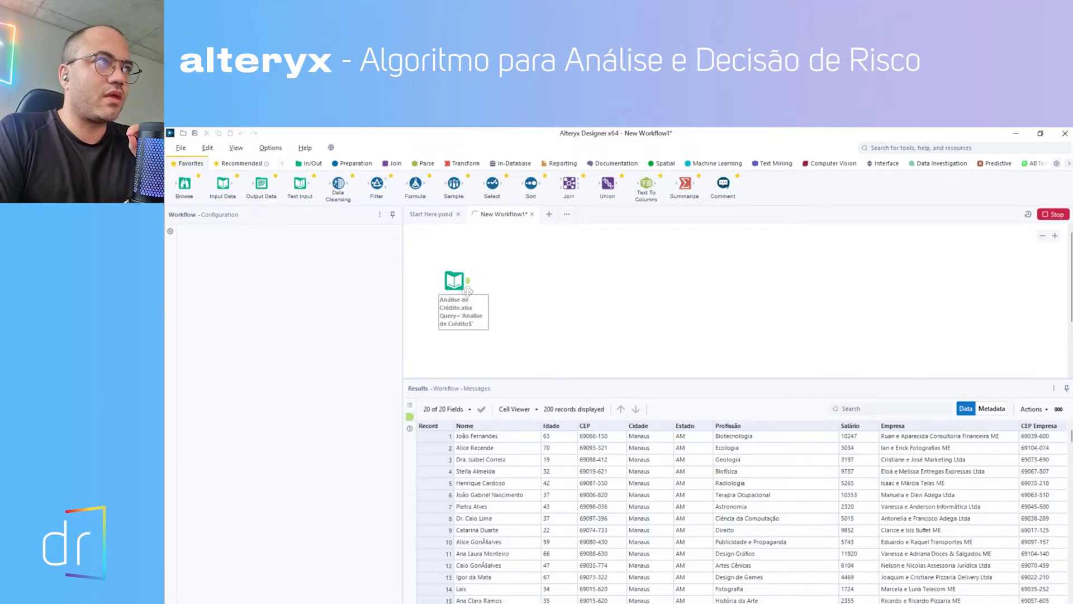
pyautogui.click(485, 323)
pyautogui.scroll(20, 540, 480)
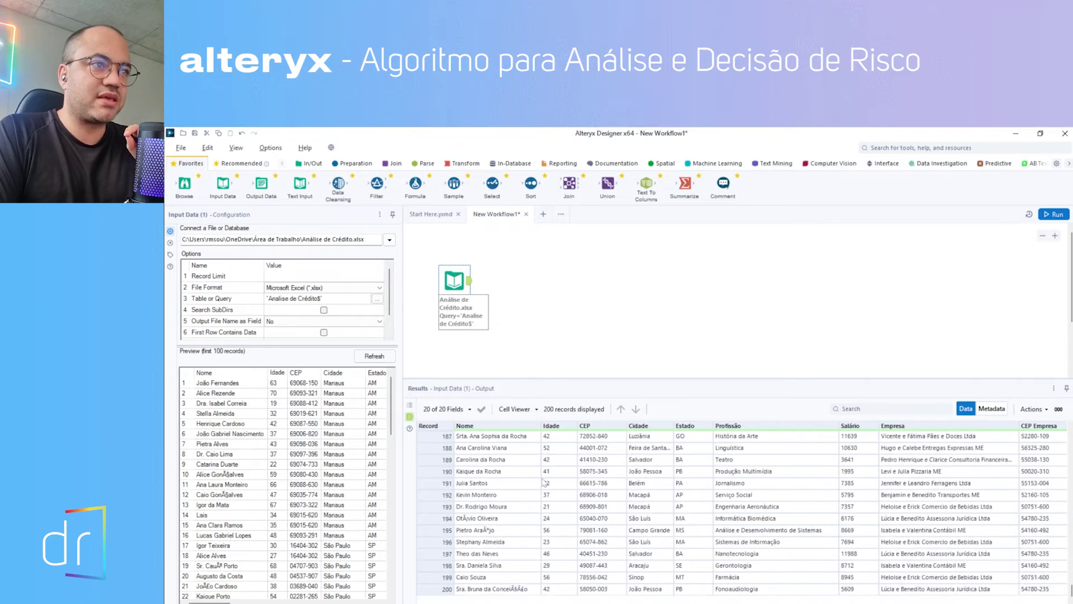
pyautogui.moveTo(639, 603)
pyautogui.mouseDown()
pyautogui.moveTo(945, 603)
pyautogui.moveTo(626, 603)
pyautogui.mouseUp()
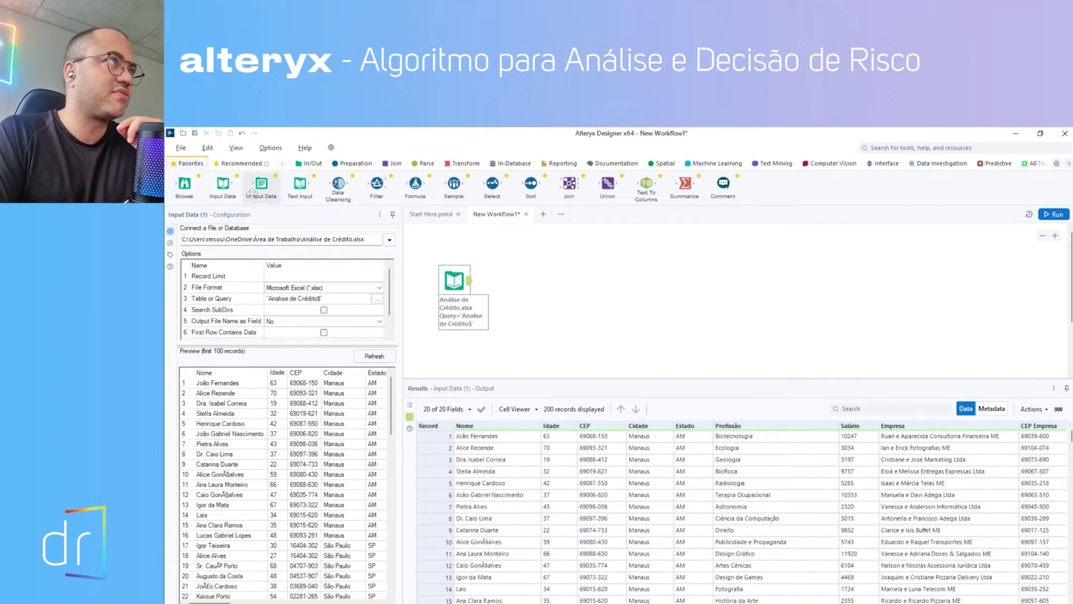
# Attach a Browse tool above and beside the Input Data tool, and run the workflow to view the data profile in a wider pane
pyautogui.rightClick(473, 281)
pyautogui.click(506, 460)
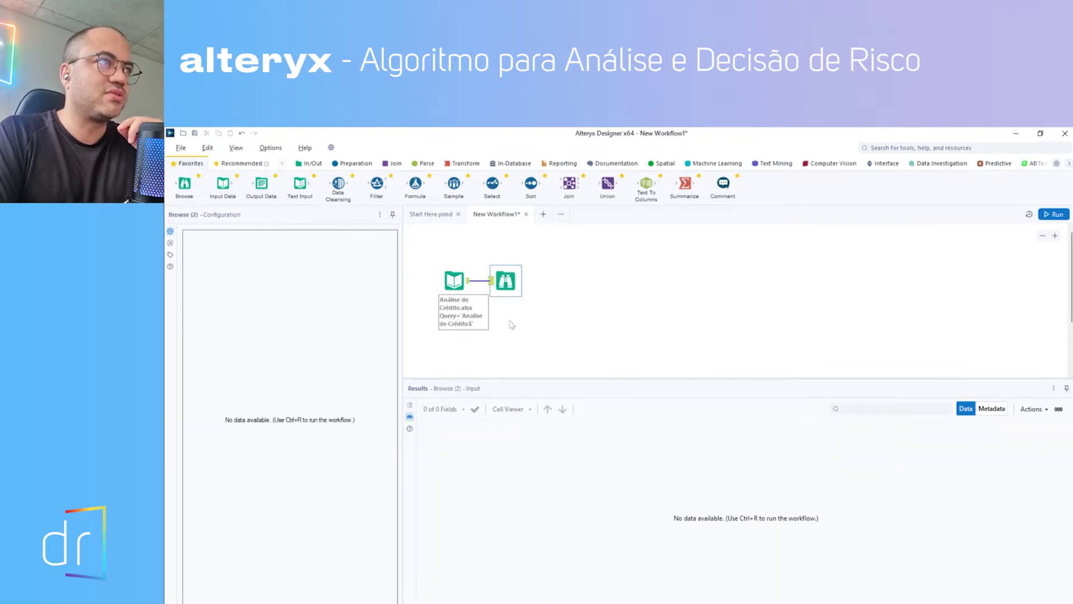
pyautogui.moveTo(473, 276); pyautogui.dragTo(511, 256)
pyautogui.click(1055, 214)
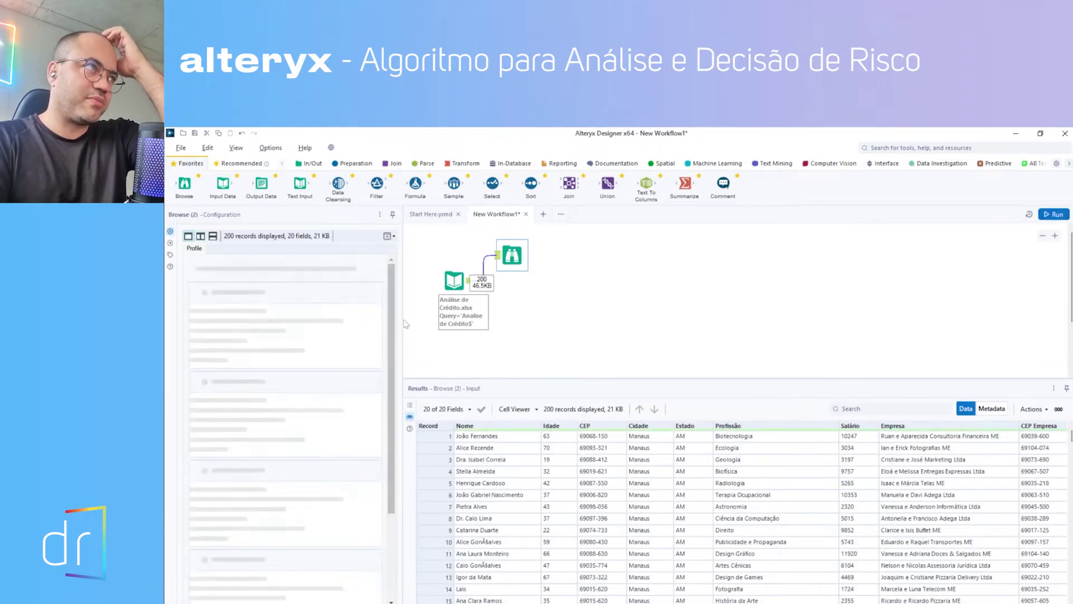
pyautogui.moveTo(402, 313); pyautogui.dragTo(542, 313)
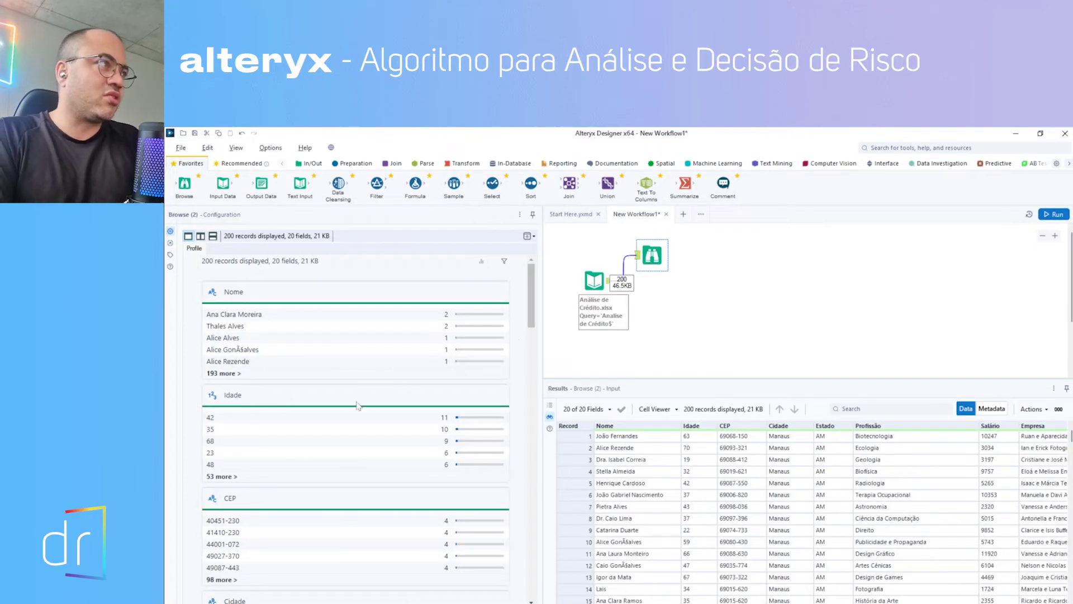
# Examine the value distributions of all fields in the Browse tool's data profile, from Nome to Parecer da análise de crédito
pyautogui.scroll(-3, 356, 422)
pyautogui.scroll(-10, 357, 421)
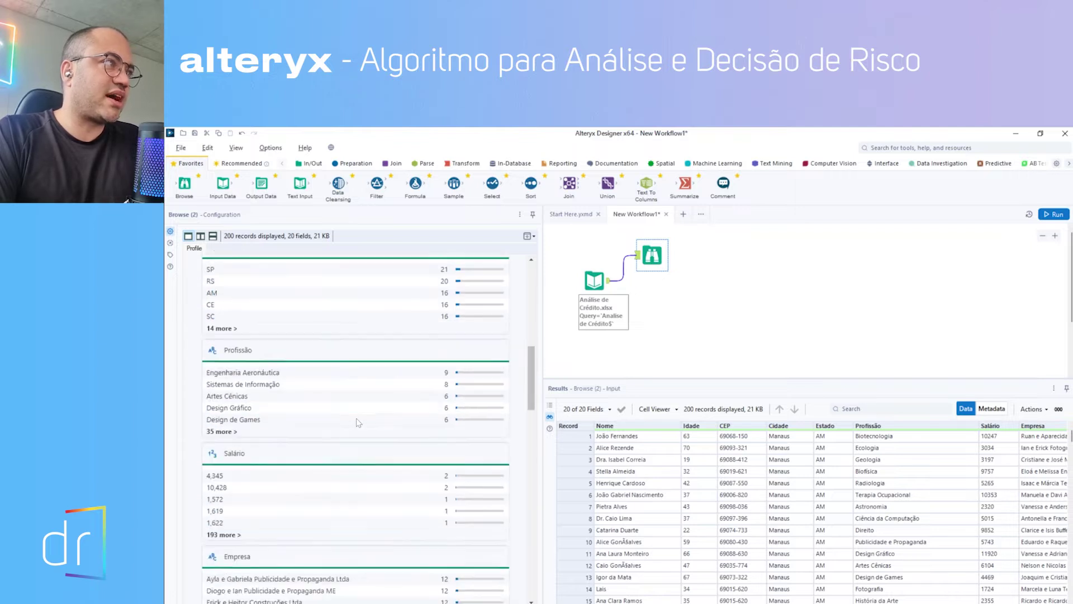
pyautogui.scroll(3, 311, 367)
pyautogui.scroll(-4, 337, 455)
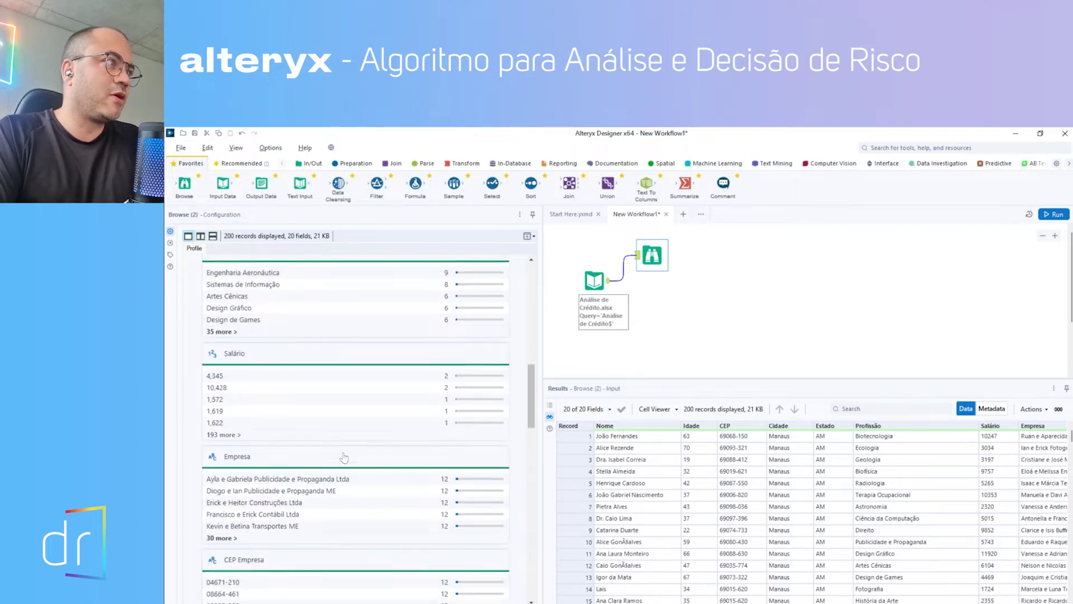
pyautogui.scroll(-6, 353, 425)
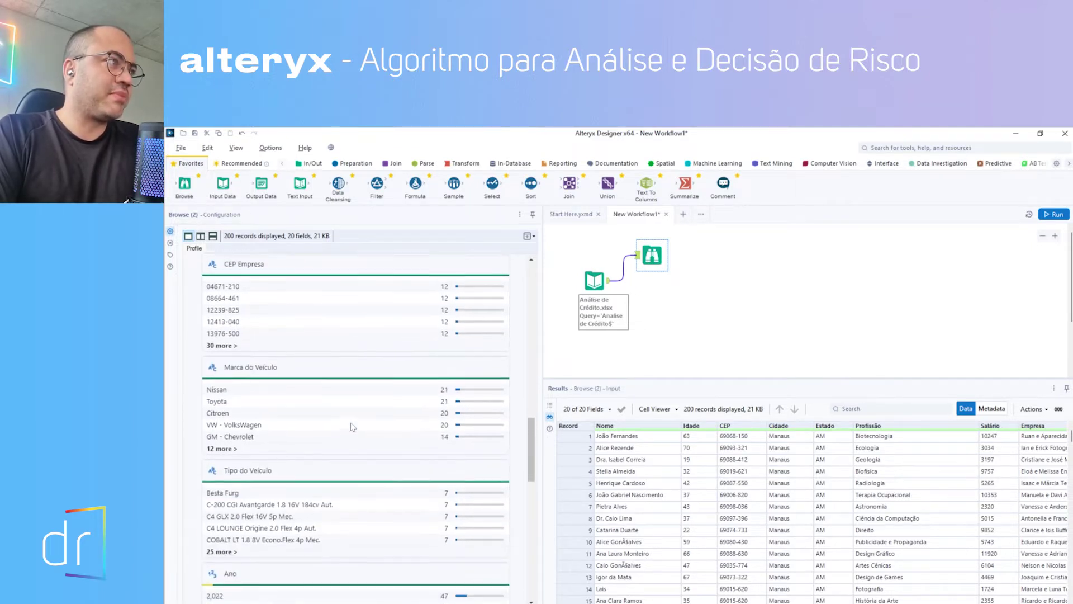
pyautogui.scroll(-4, 355, 436)
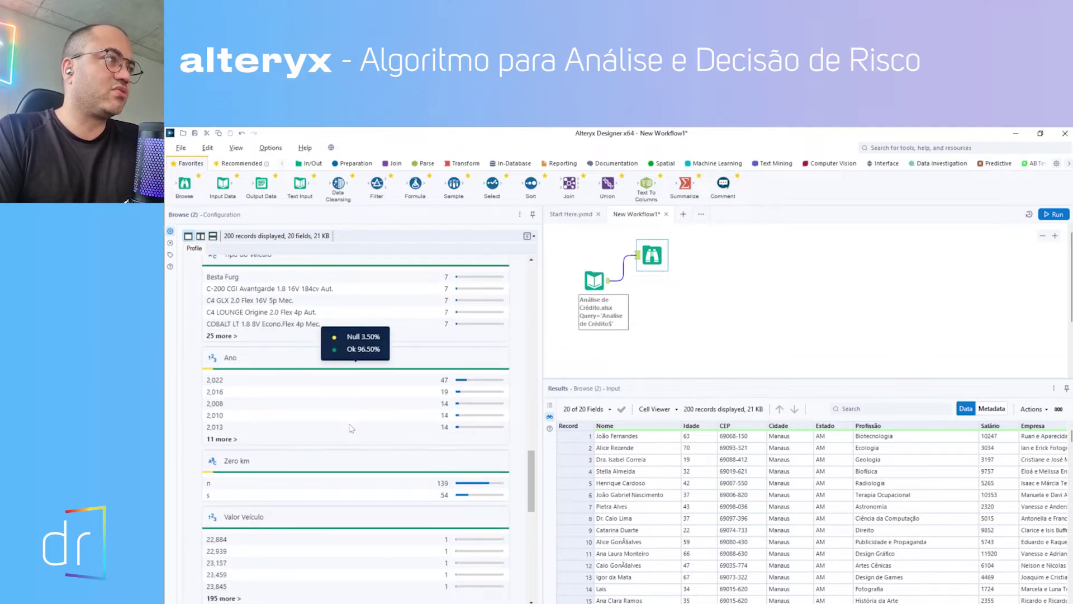
pyautogui.scroll(-4, 358, 448)
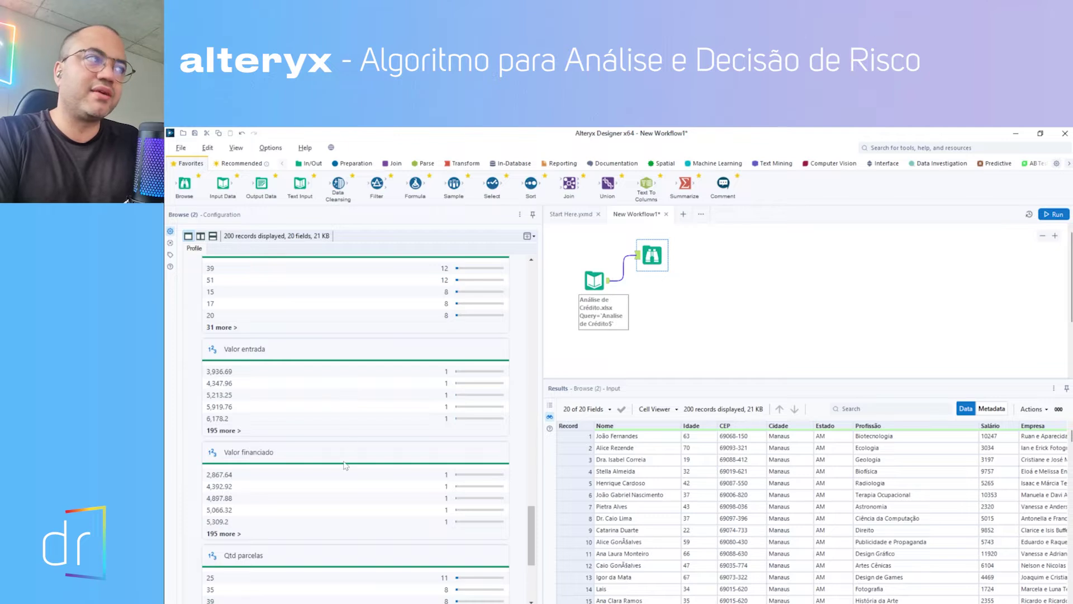
pyautogui.scroll(-3, 346, 465)
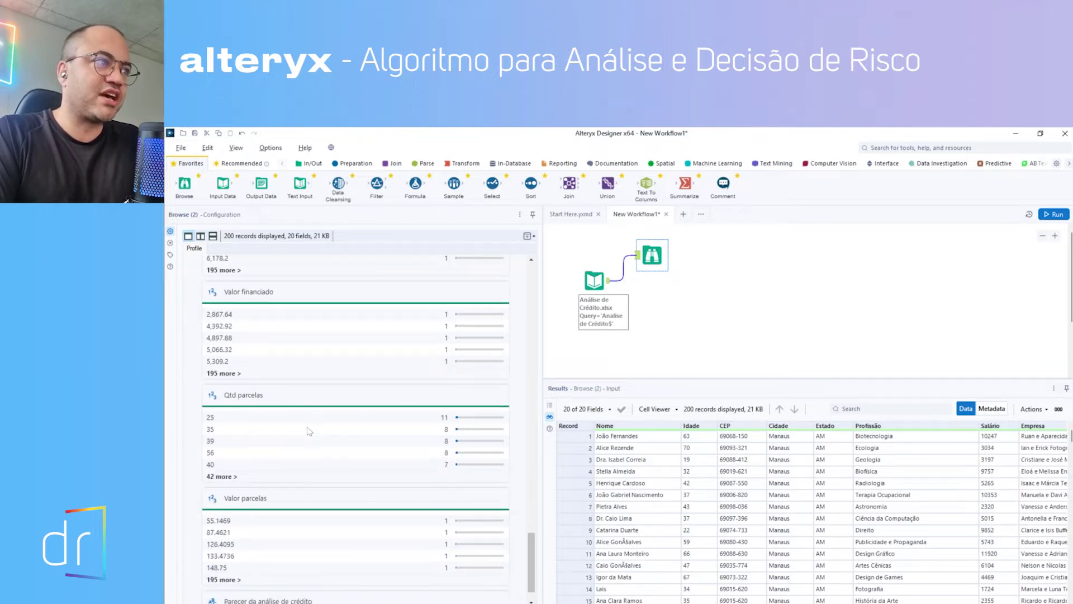
pyautogui.scroll(-1, 309, 431)
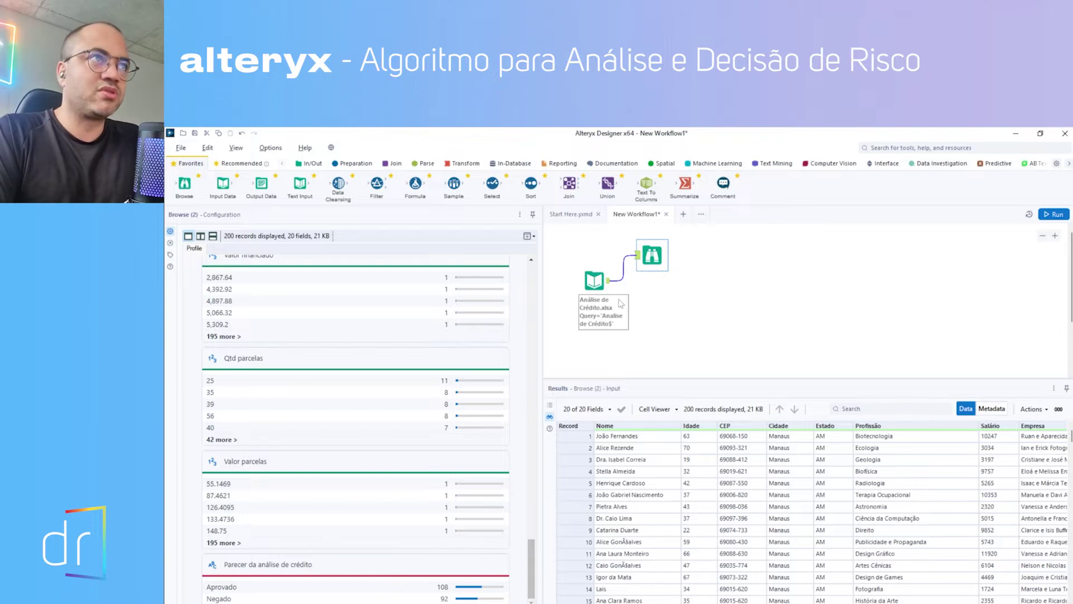
# Connect a Select tool to the Input Data tool's output and exclude the Nome and Unknown fields
pyautogui.click(676, 299)
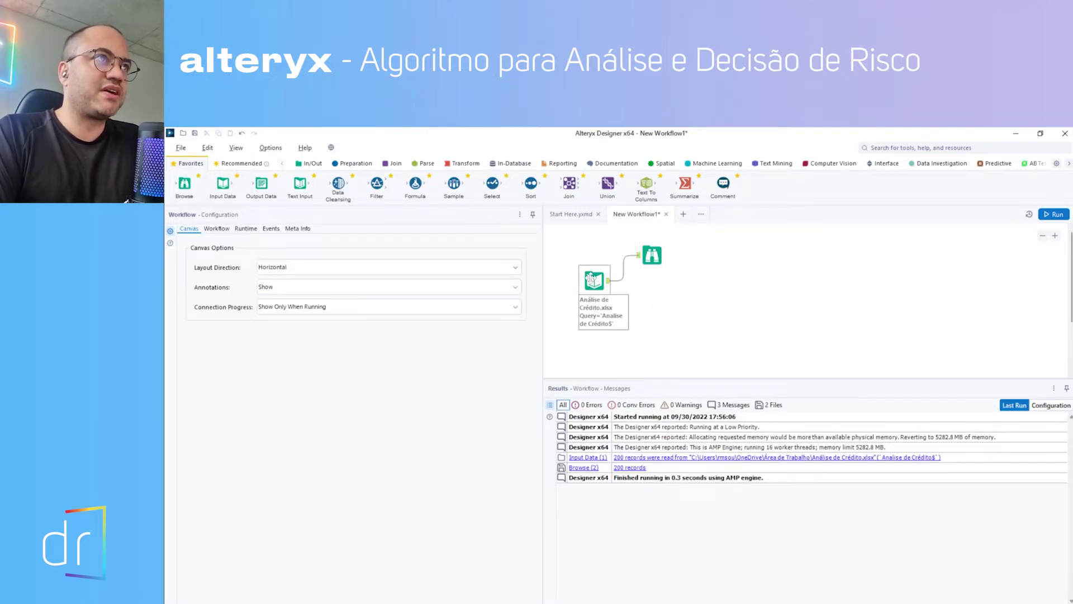
pyautogui.moveTo(492, 184); pyautogui.dragTo(652, 282)
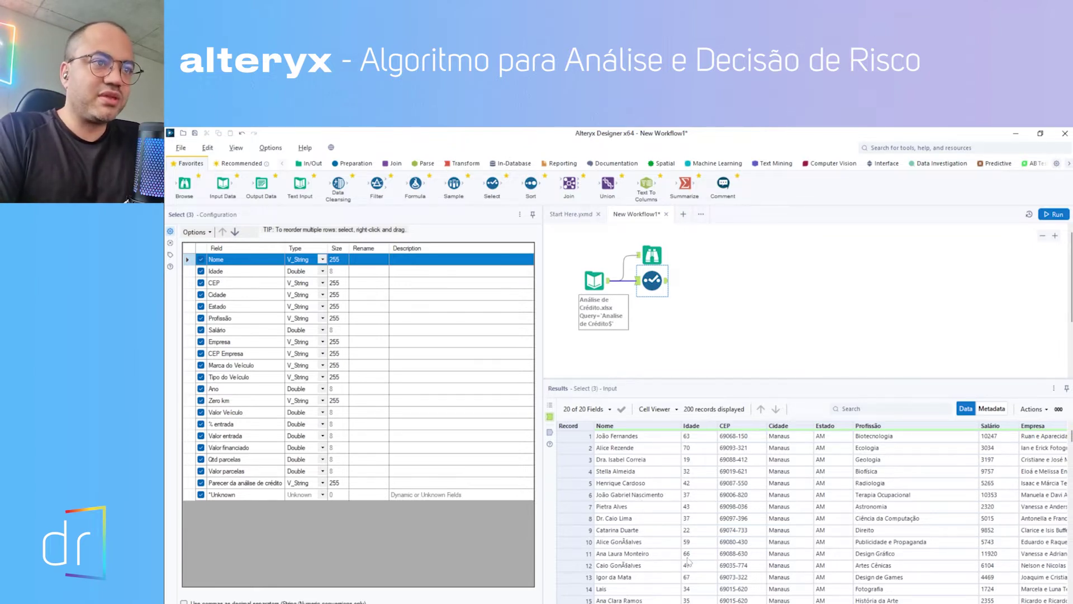
pyautogui.hscroll(15, 831, 513)
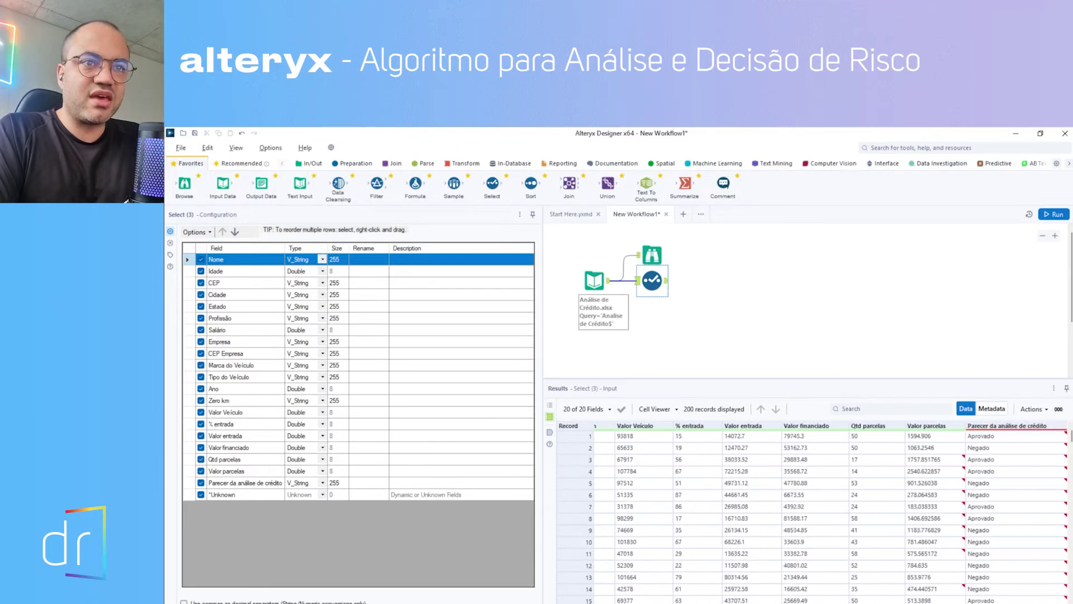
pyautogui.hscroll(-15, 665, 602)
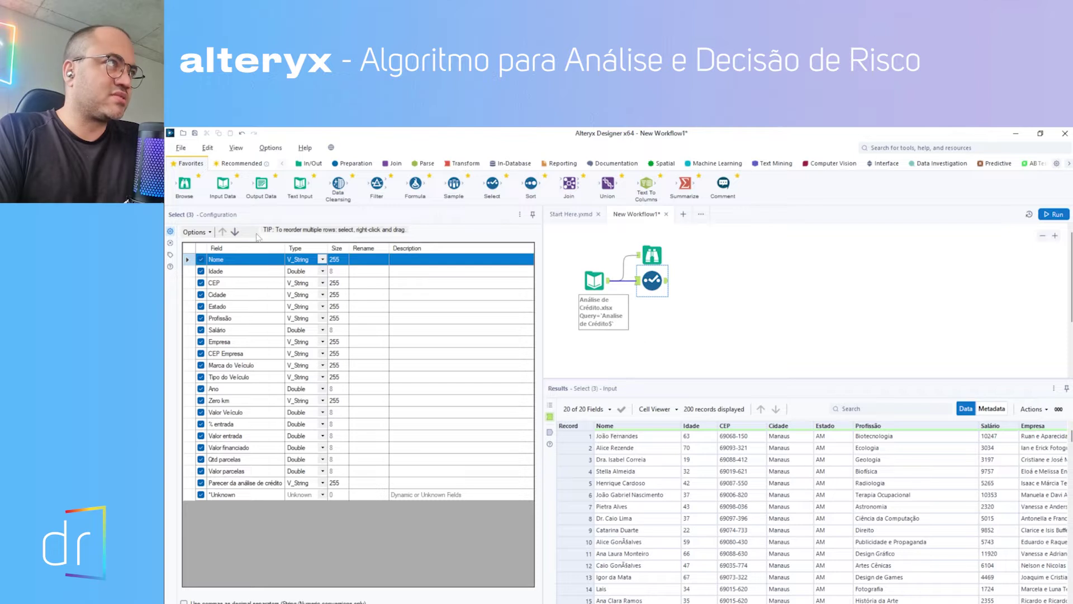
pyautogui.click(200, 495)
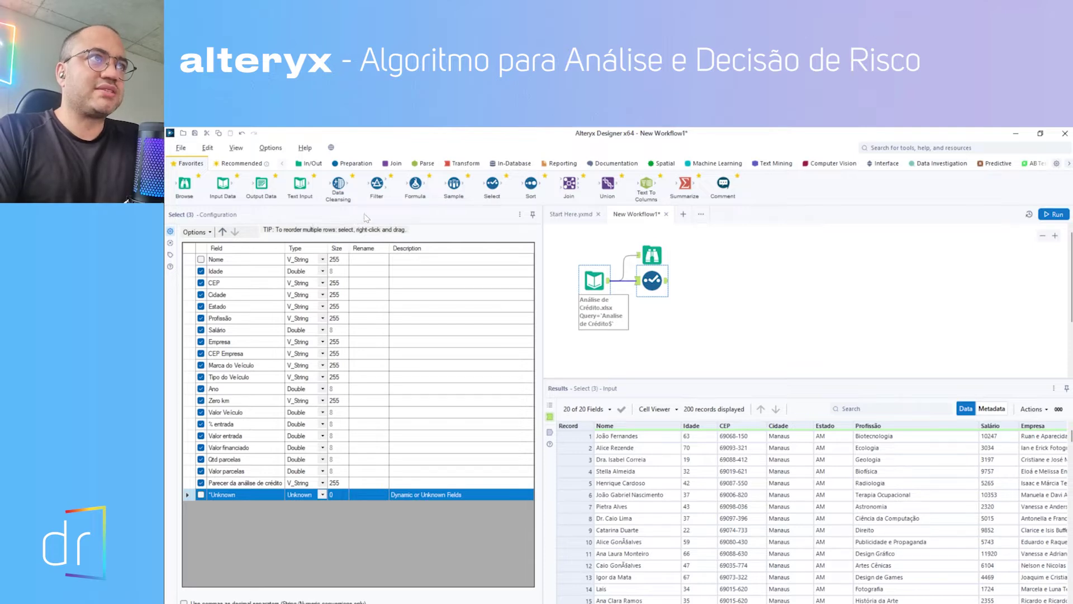
# Attach an Assisted Modeling tool to the output of the Select tool
pyautogui.click(661, 286)
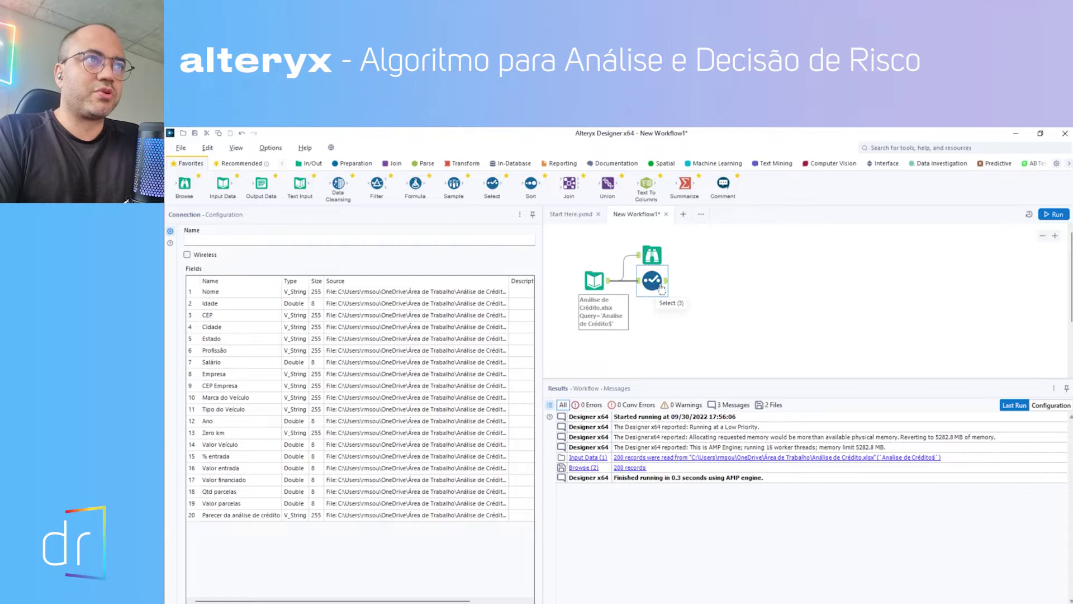
pyautogui.click(652, 281)
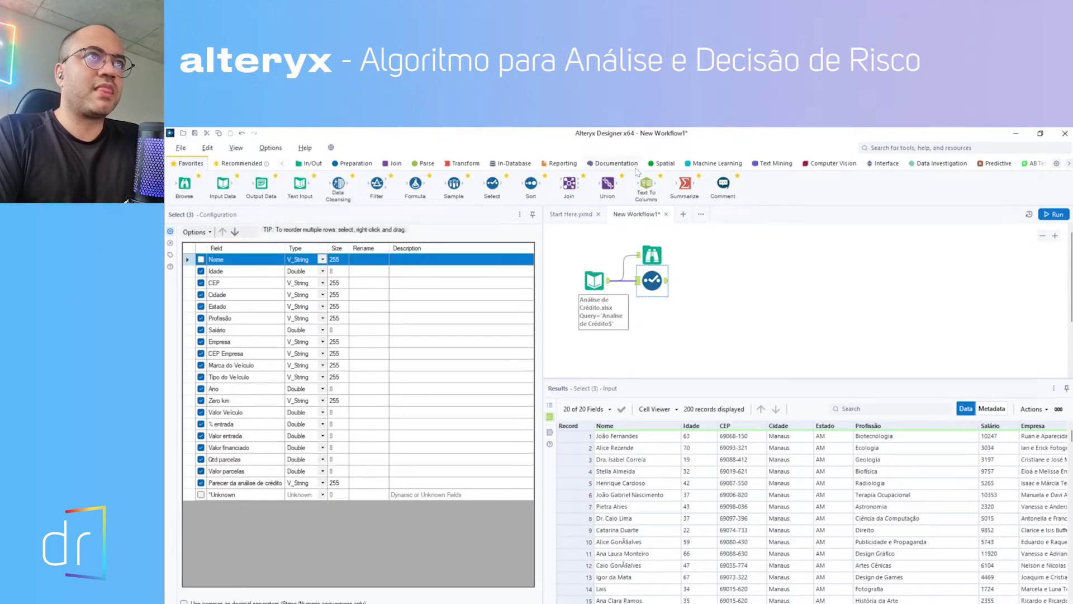
pyautogui.click(710, 163)
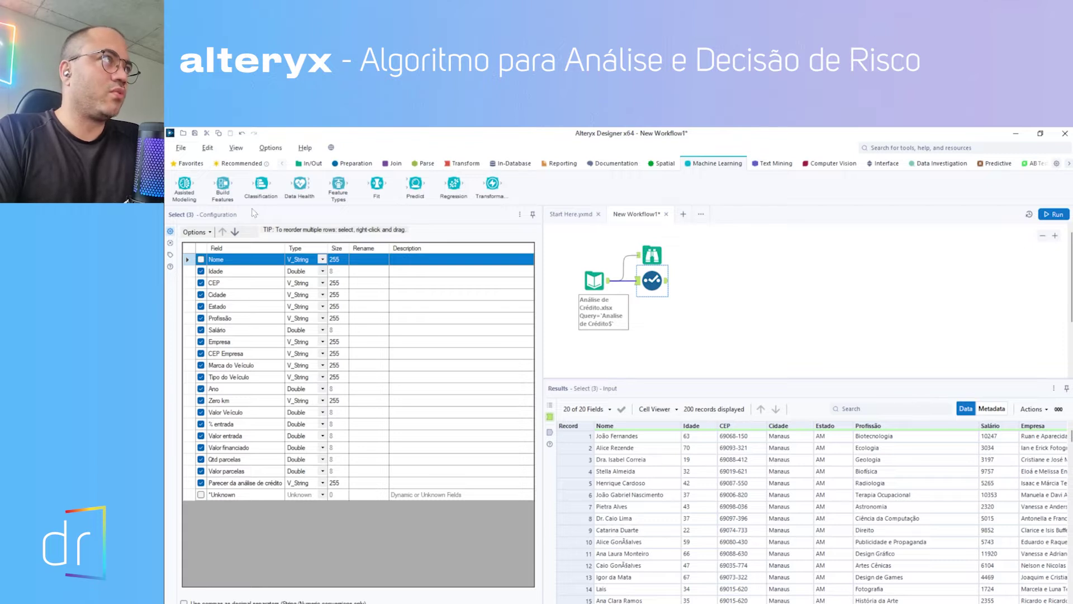
pyautogui.moveTo(184, 184); pyautogui.dragTo(715, 281)
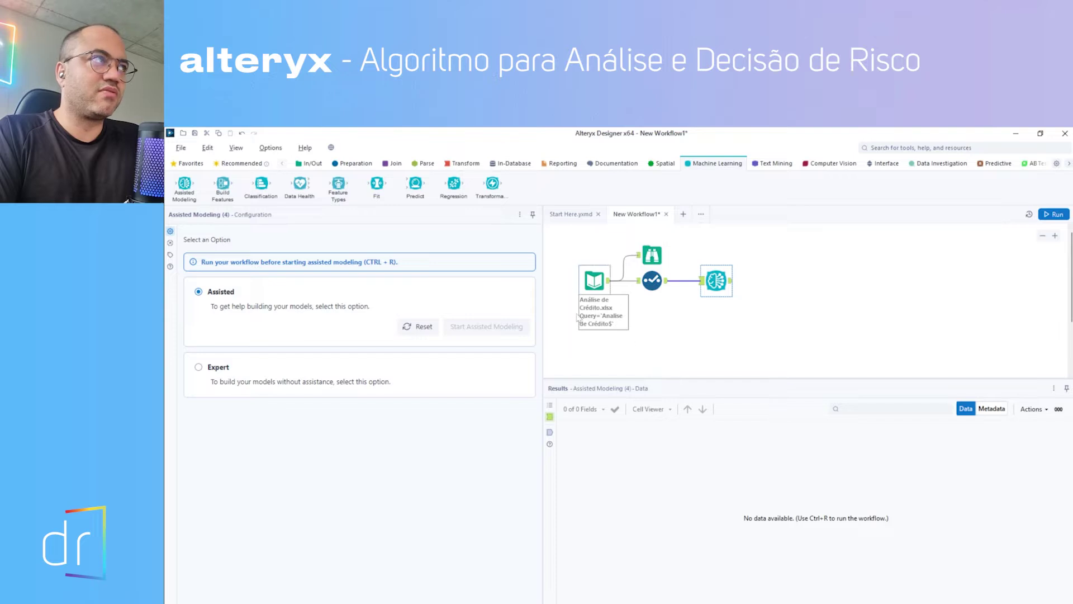
# Place a Text Input tool below the Input Data tool, unconnected to the existing stream
pyautogui.click(309, 164)
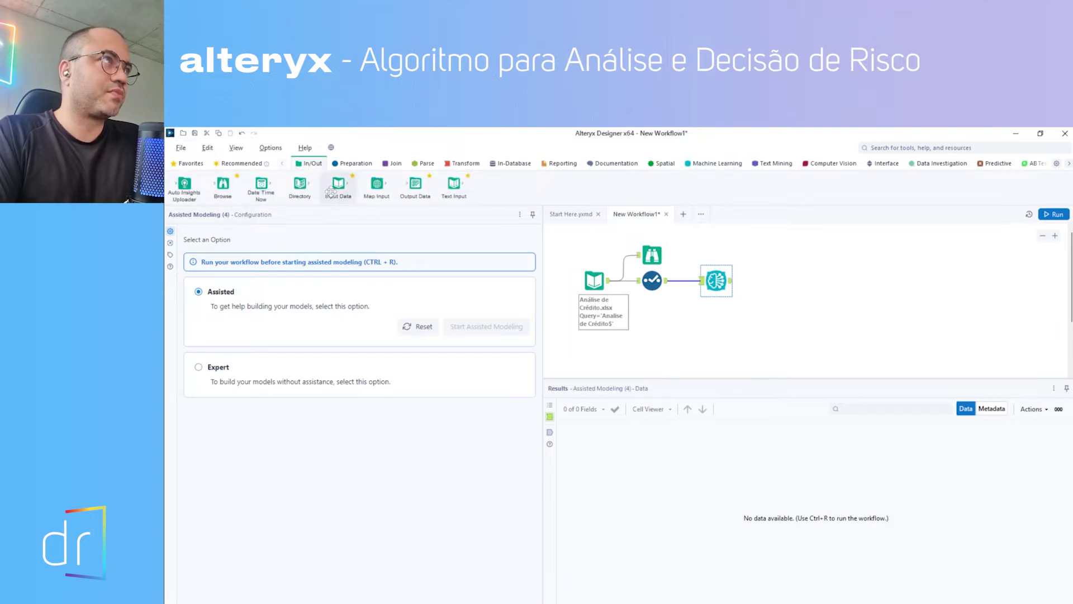
pyautogui.moveTo(337, 184)
pyautogui.mouseDown()
pyautogui.moveTo(369, 236)
pyautogui.moveTo(345, 193)
pyautogui.mouseUp()
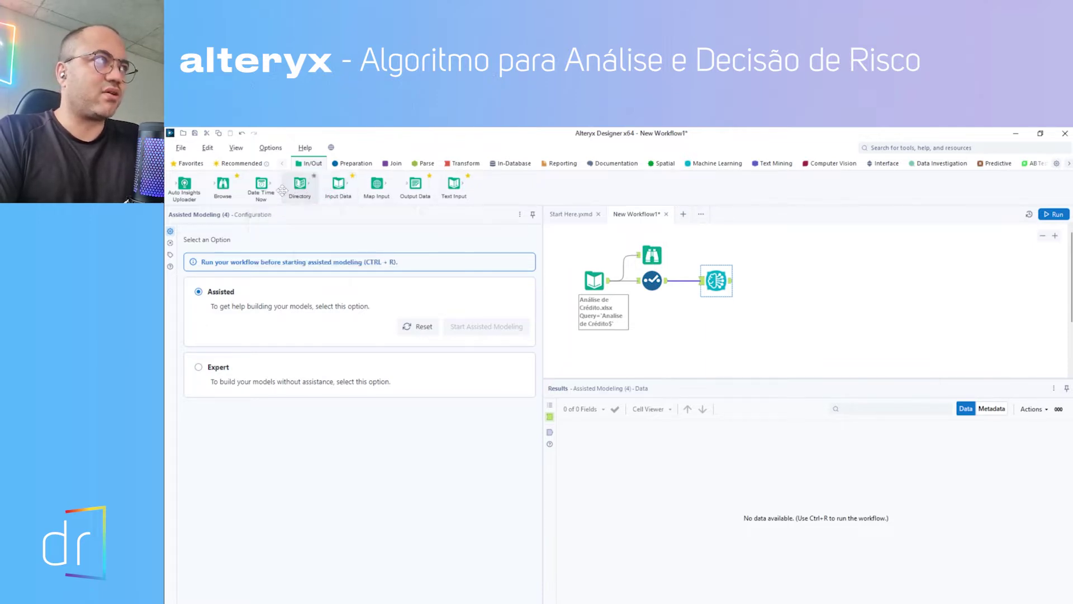
pyautogui.moveTo(454, 185); pyautogui.dragTo(601, 356)
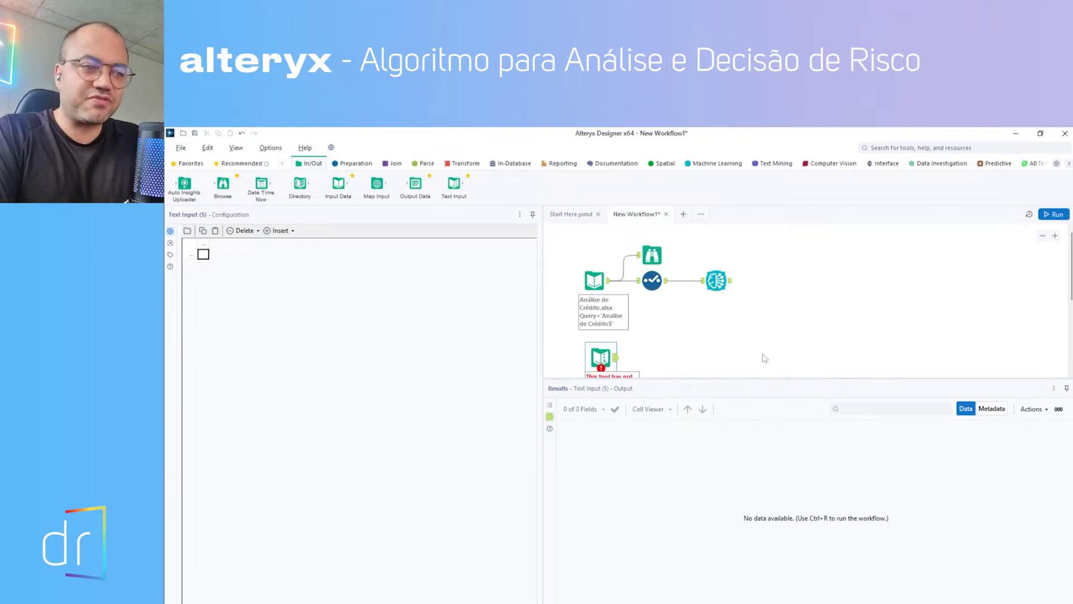
# Import the Input sheet of Análise de Crédito.xlsx into the Text Input tool
pyautogui.click(187, 231)
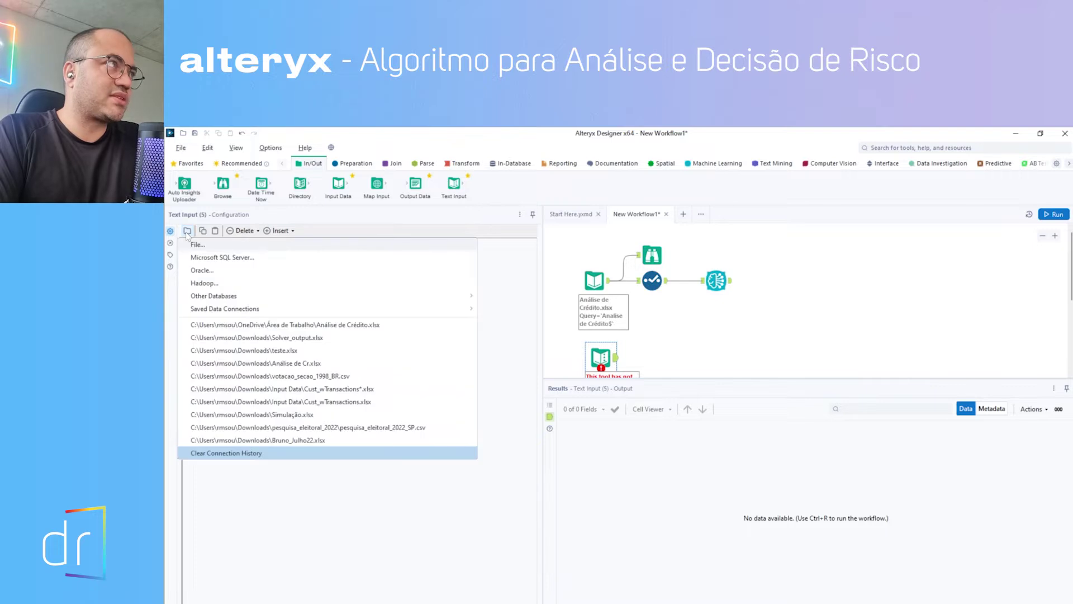
pyautogui.click(197, 245)
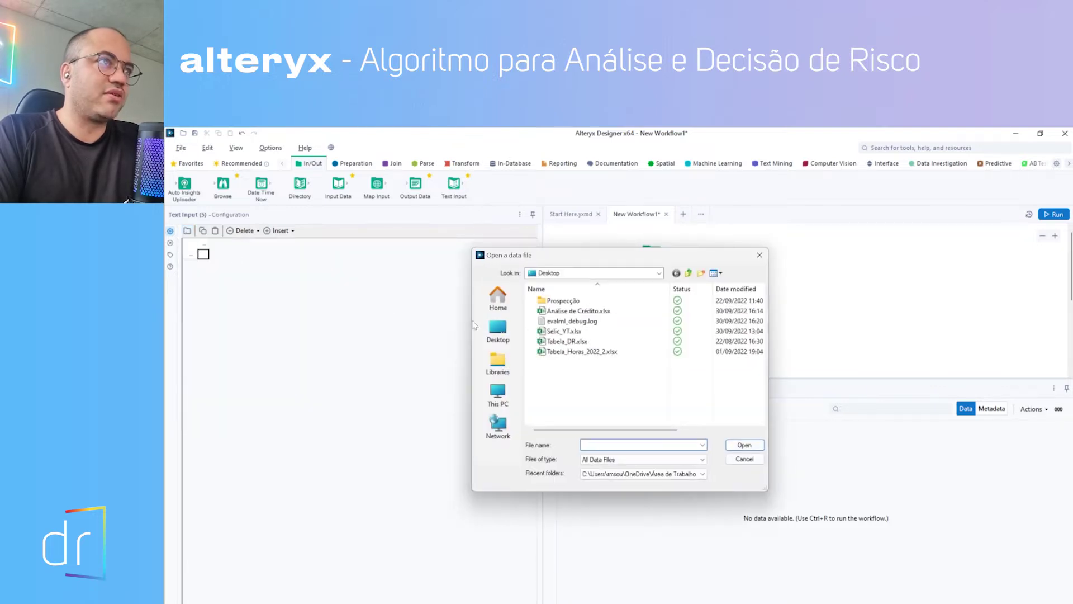
pyautogui.click(579, 311)
pyautogui.click(745, 445)
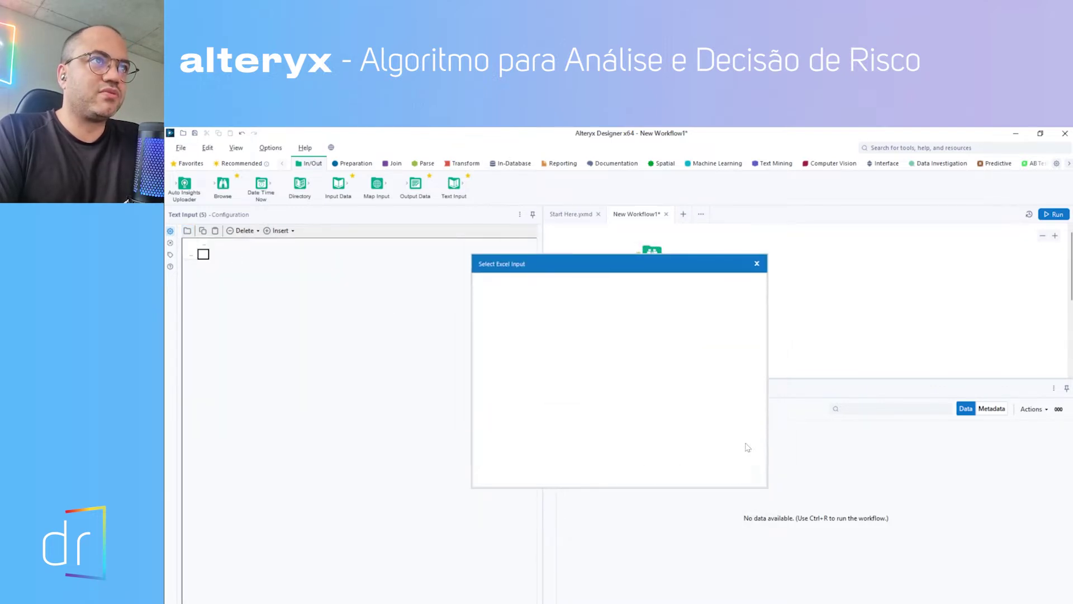
pyautogui.click(552, 305)
pyautogui.click(510, 330)
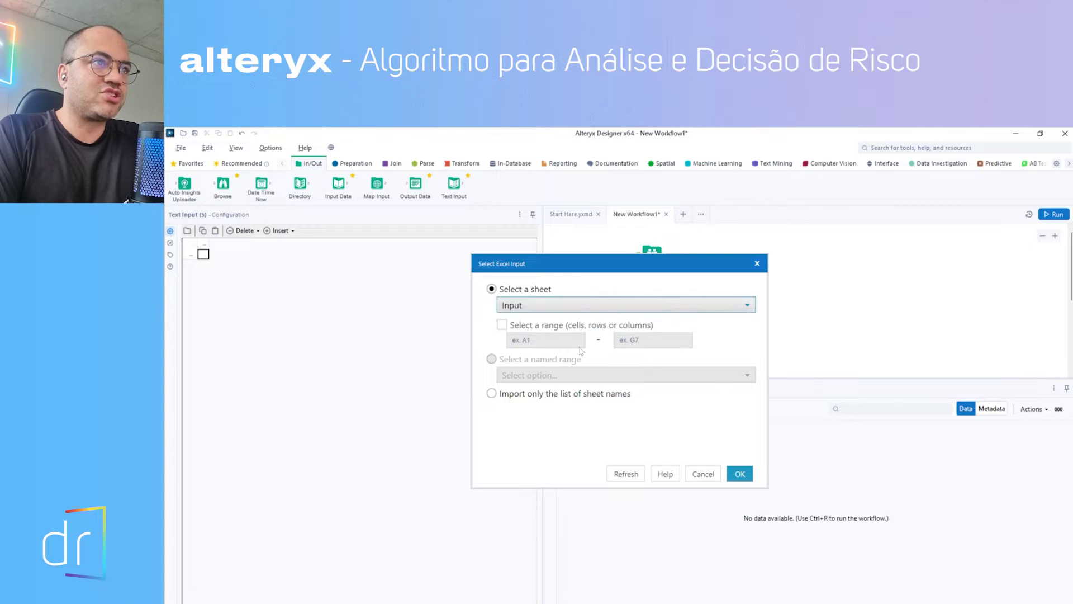
pyautogui.click(740, 474)
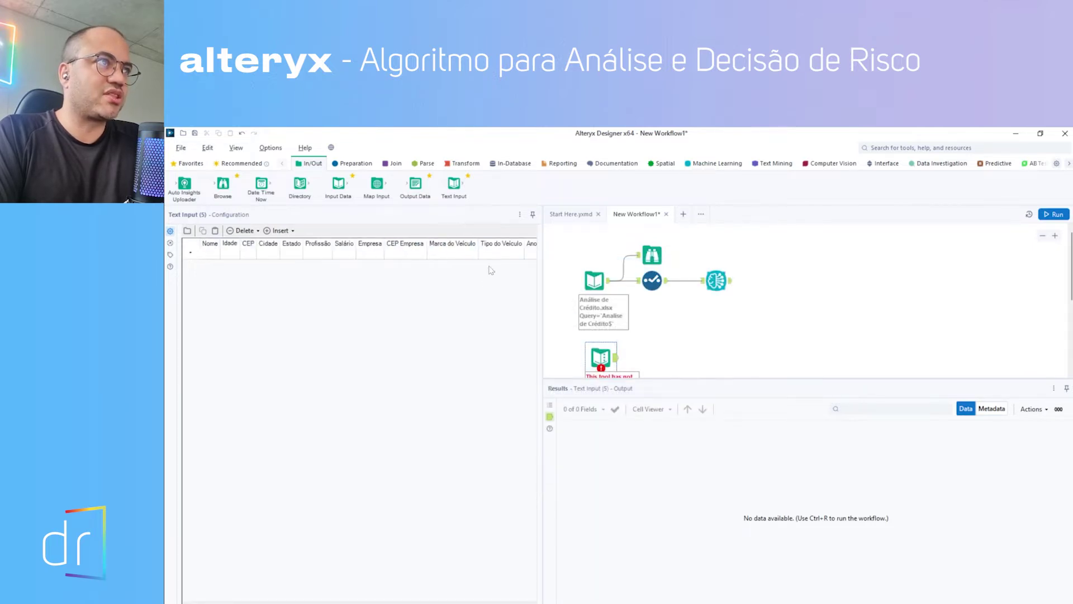
# Start the first Text Input row with the applicant's first name in Nome and 36 in Idade
pyautogui.moveTo(543, 322); pyautogui.dragTo(508, 322)
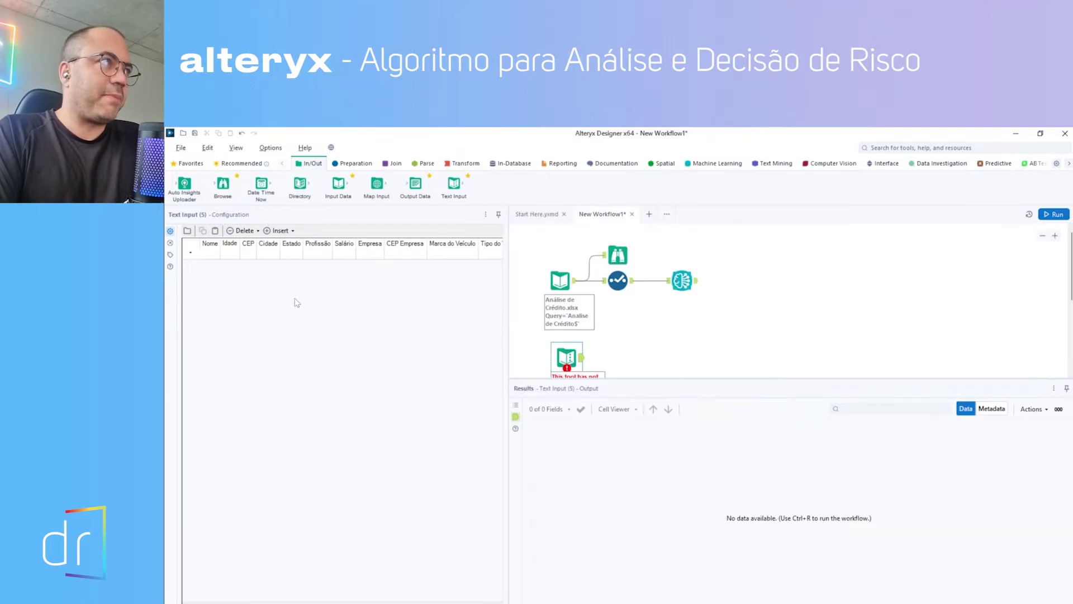
pyautogui.click(218, 257)
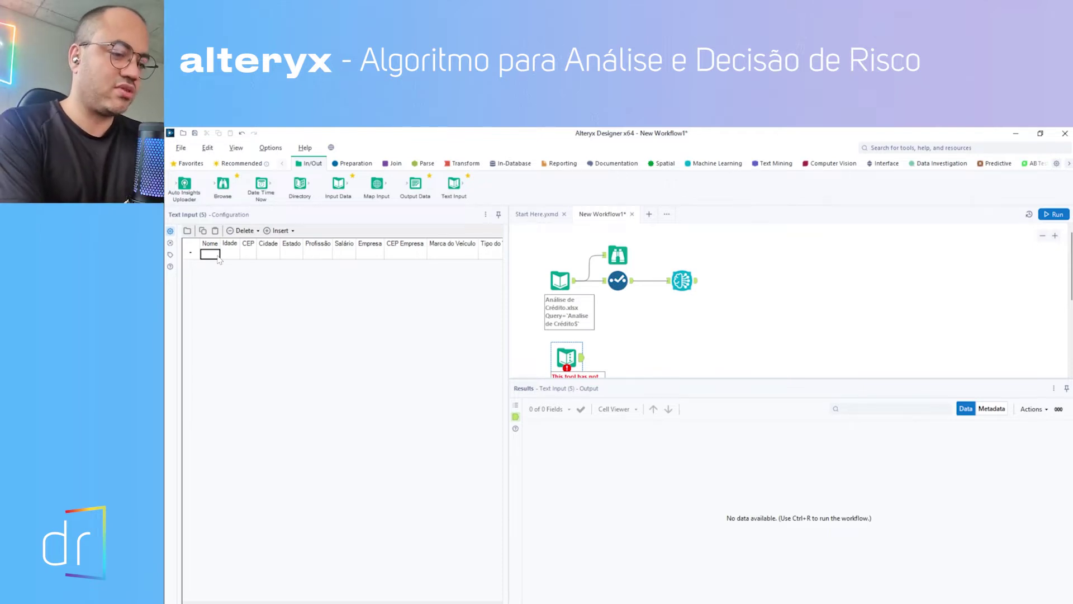
pyautogui.write('Rodrigo')
pyautogui.press('Tab')
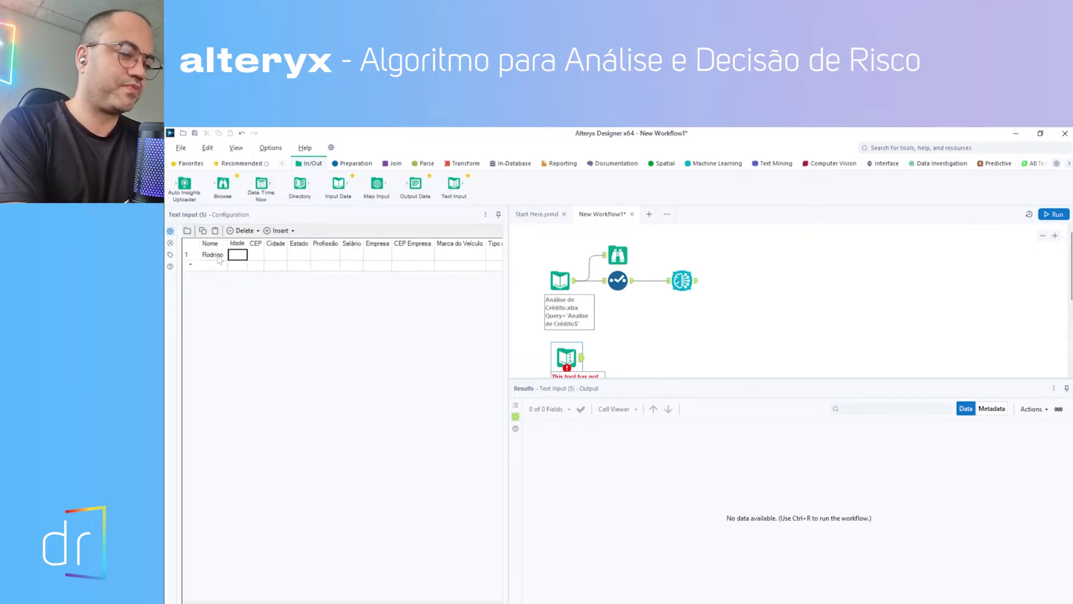
pyautogui.write('36')
pyautogui.press('Tab')
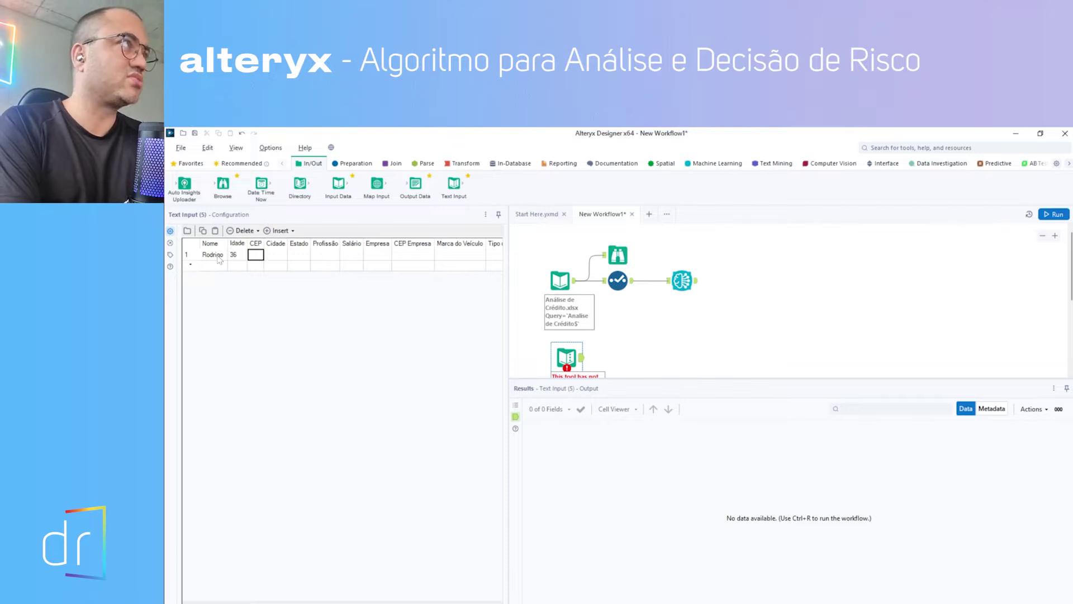
# Fill in the applicant's postal code under CEP, São Paulo under Cidade and SP under Estado
pyautogui.write('02')
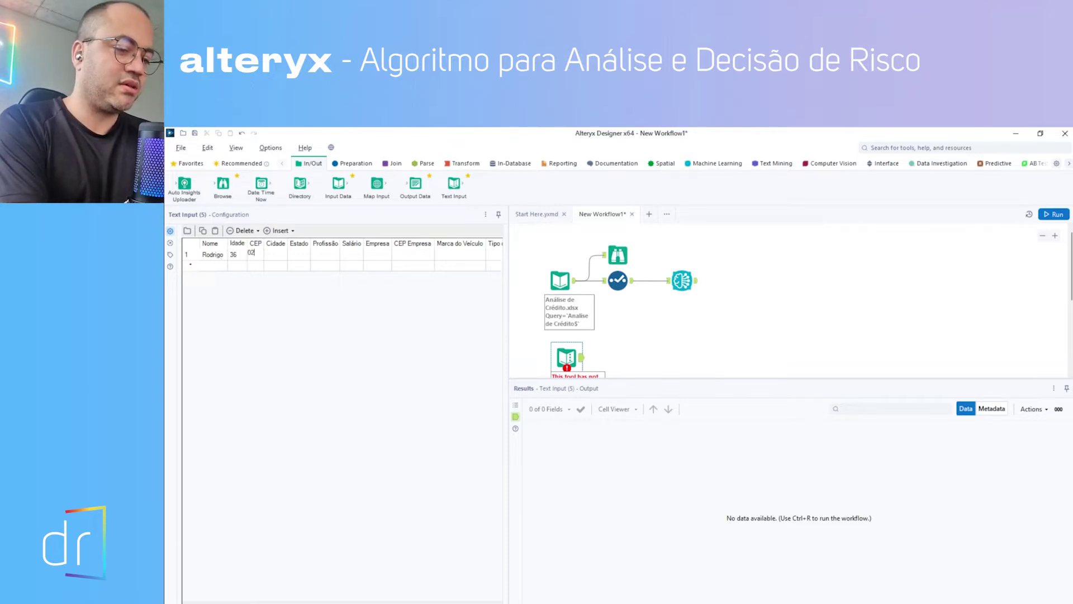
pyautogui.write('2390')
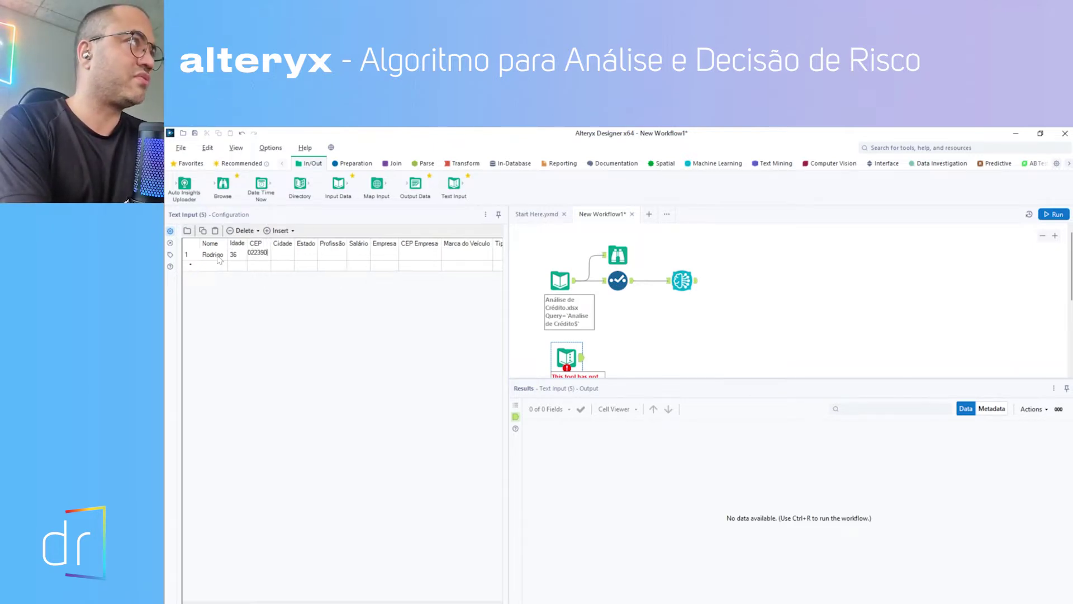
pyautogui.write('00')
pyautogui.press('Tab')
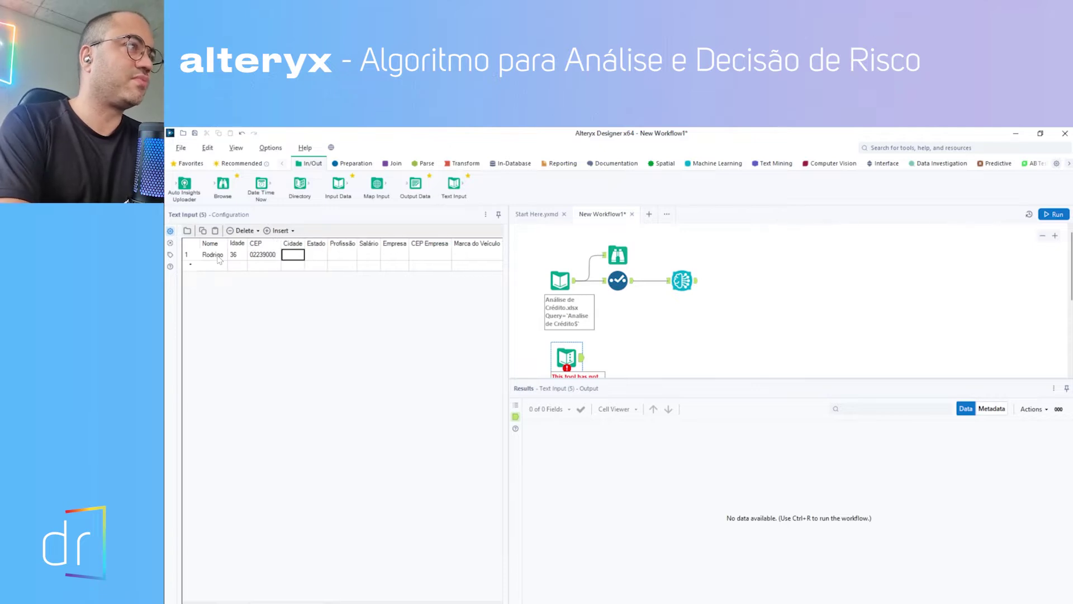
pyautogui.write('São Paulo')
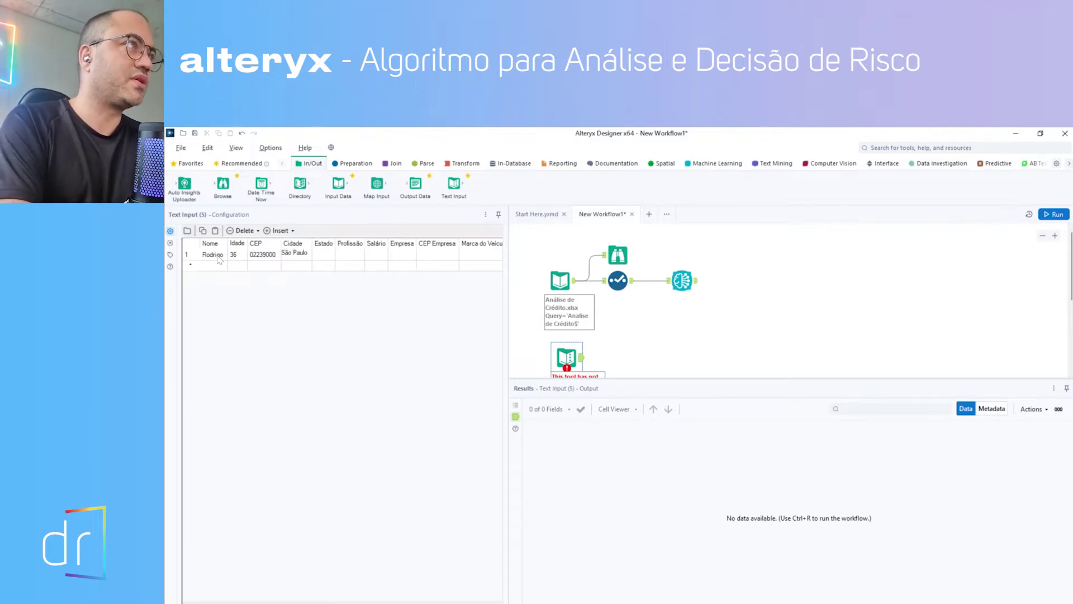
pyautogui.press('Tab')
pyautogui.write('S')
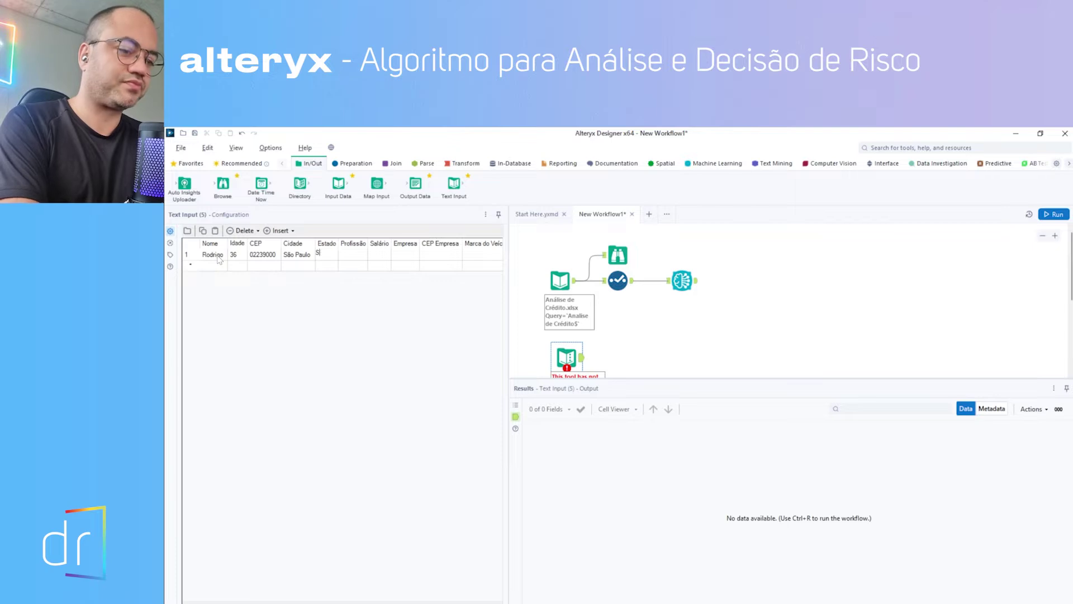
pyautogui.press('Tab')
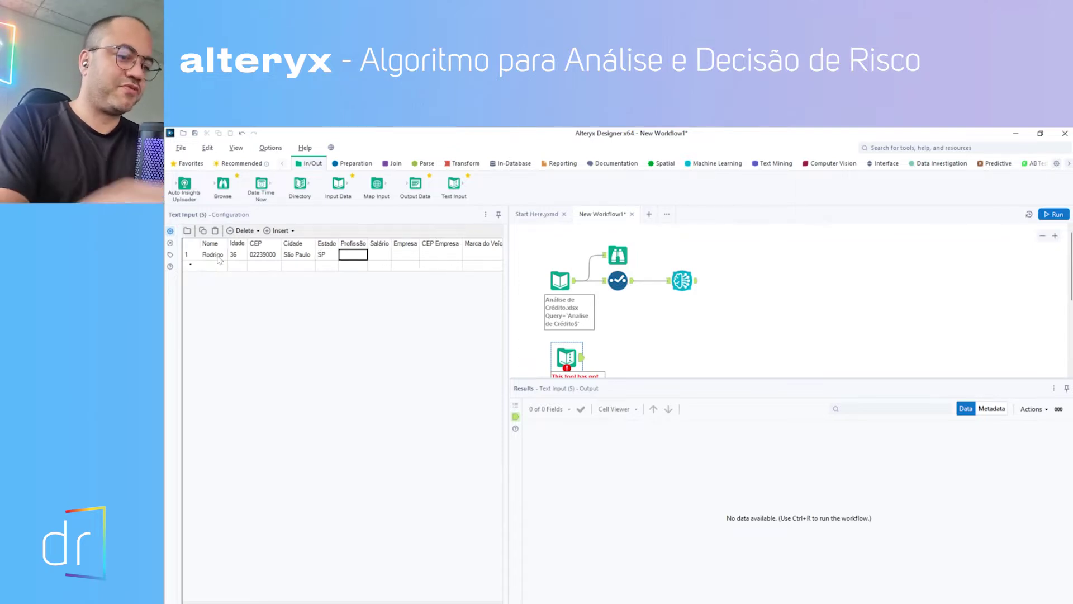
# Copy Astronomia from the historical credit data into Profissão in the first Text Input row
pyautogui.click(554, 283)
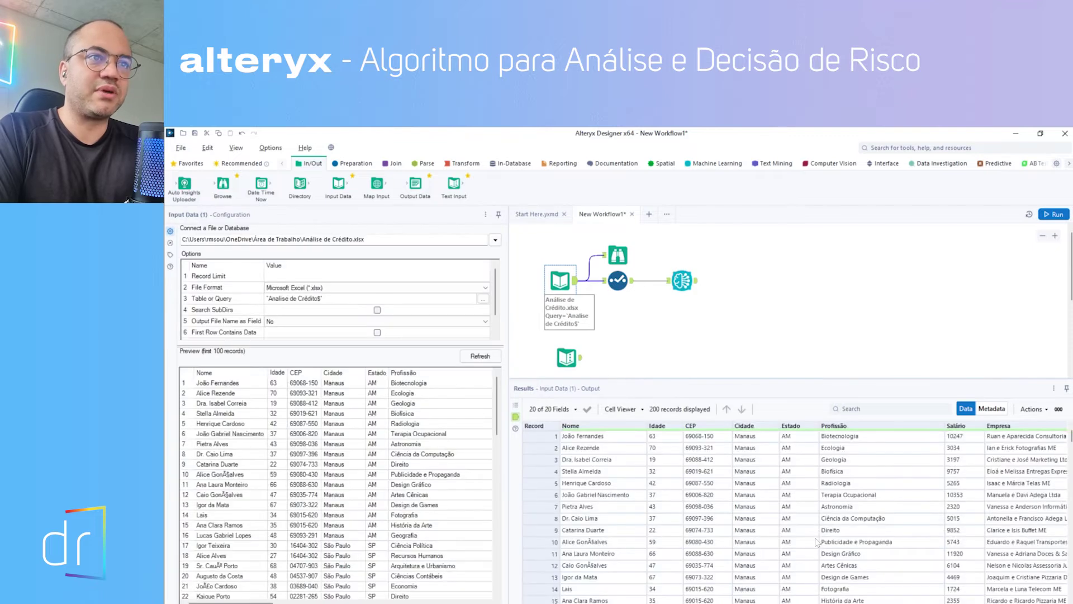
pyautogui.scroll(-20, 855, 528)
pyautogui.scroll(-10, 855, 528)
pyautogui.click(845, 498)
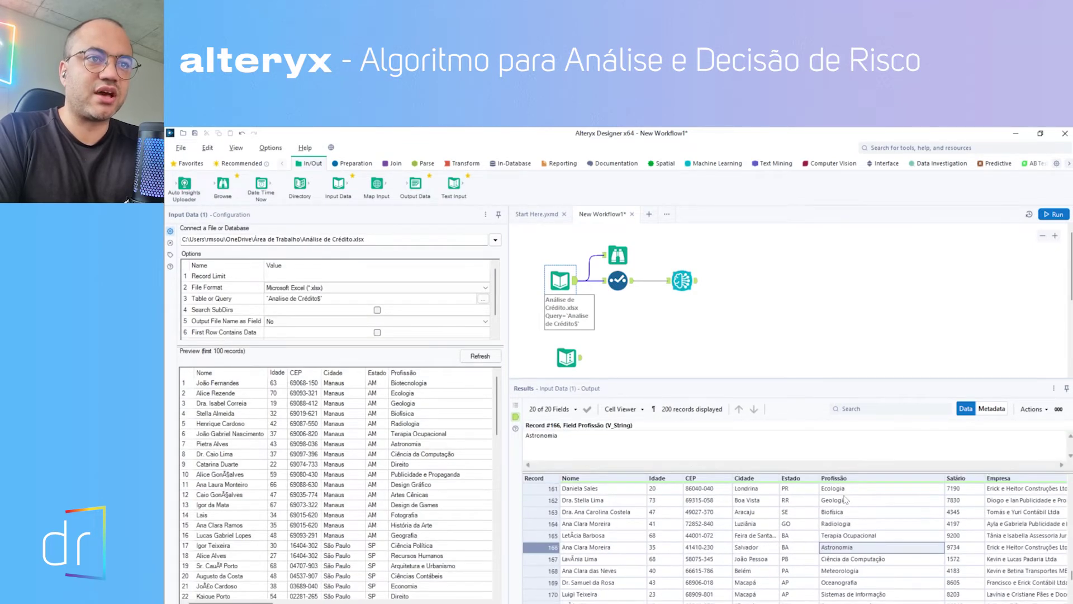
pyautogui.doubleClick(561, 443)
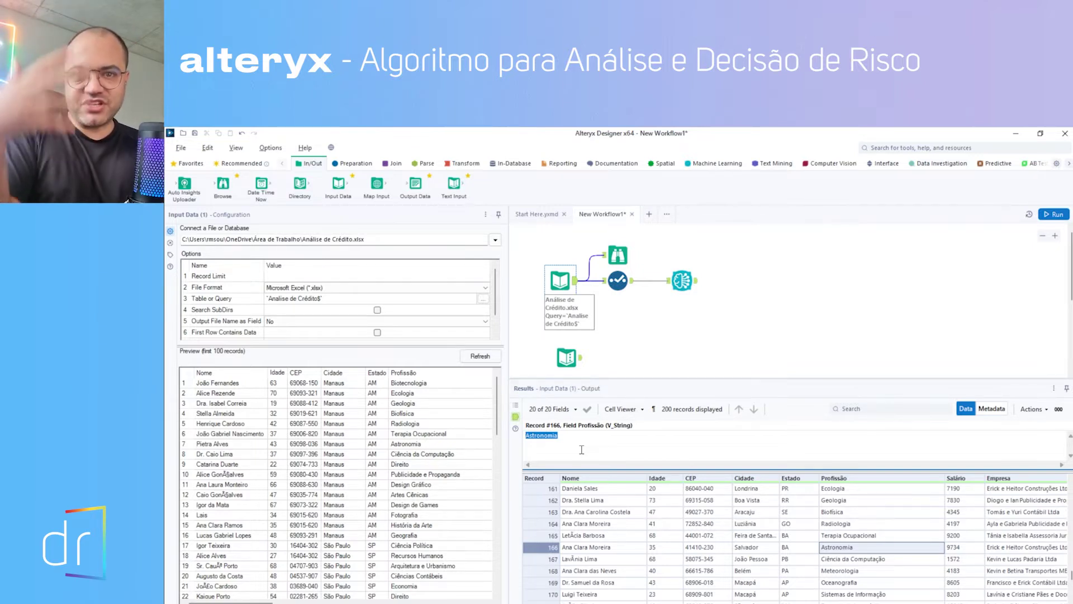
pyautogui.click(567, 357)
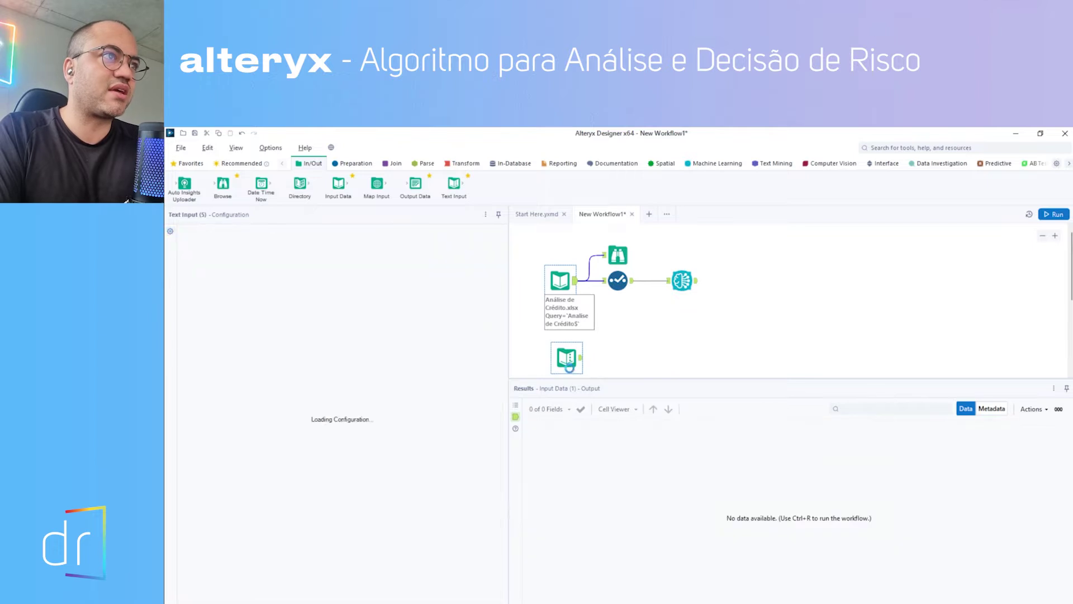
pyautogui.click(340, 257)
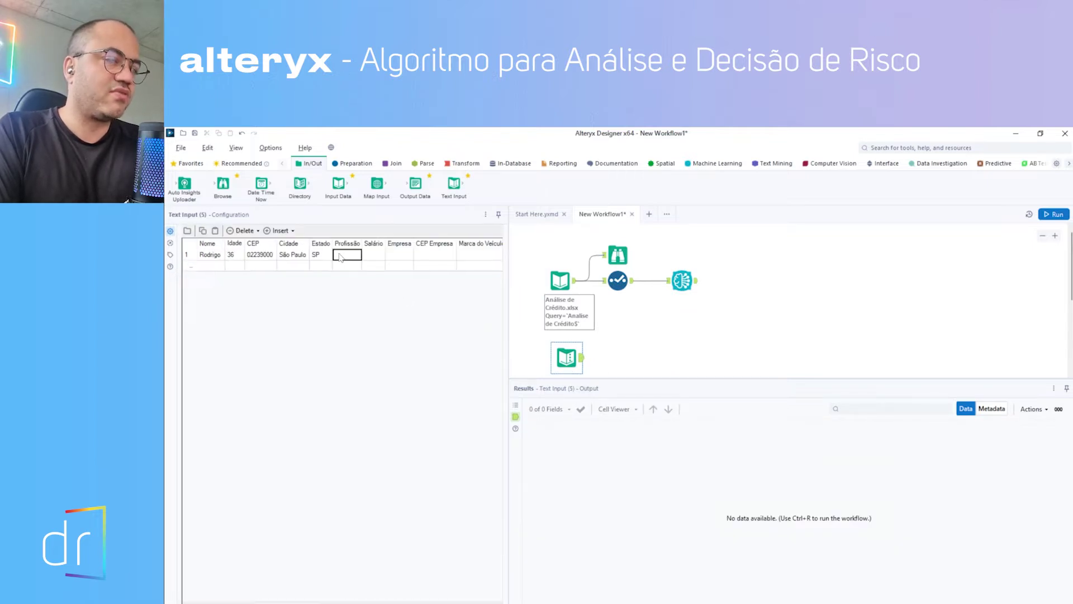
pyautogui.write('Astronomia')
# Set Salário to 5000 in the applicant's Text Input row
pyautogui.click(385, 256)
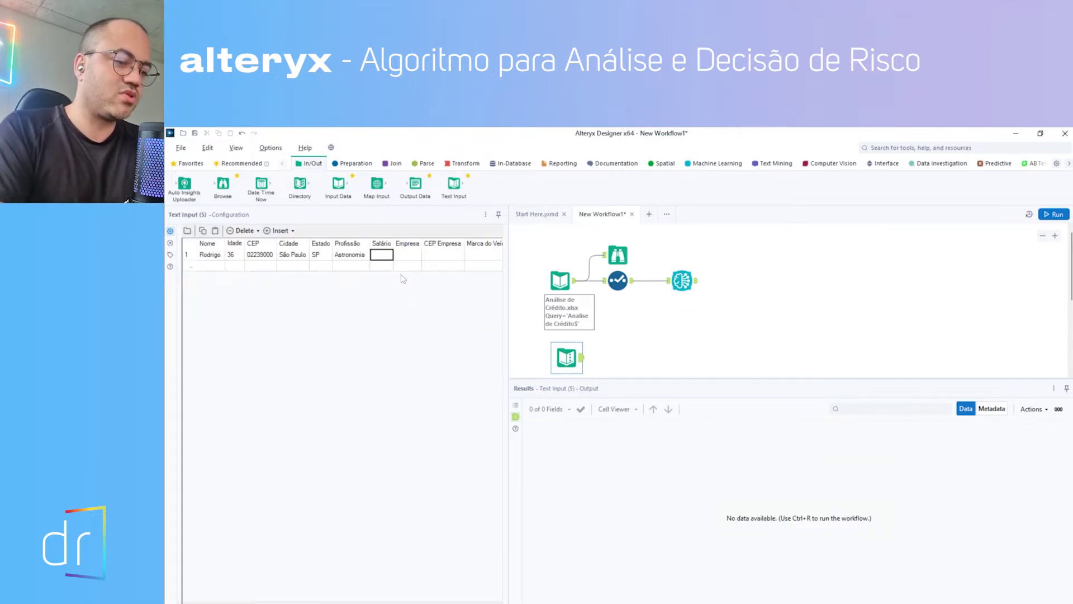
pyautogui.write('5000')
pyautogui.press('Tab')
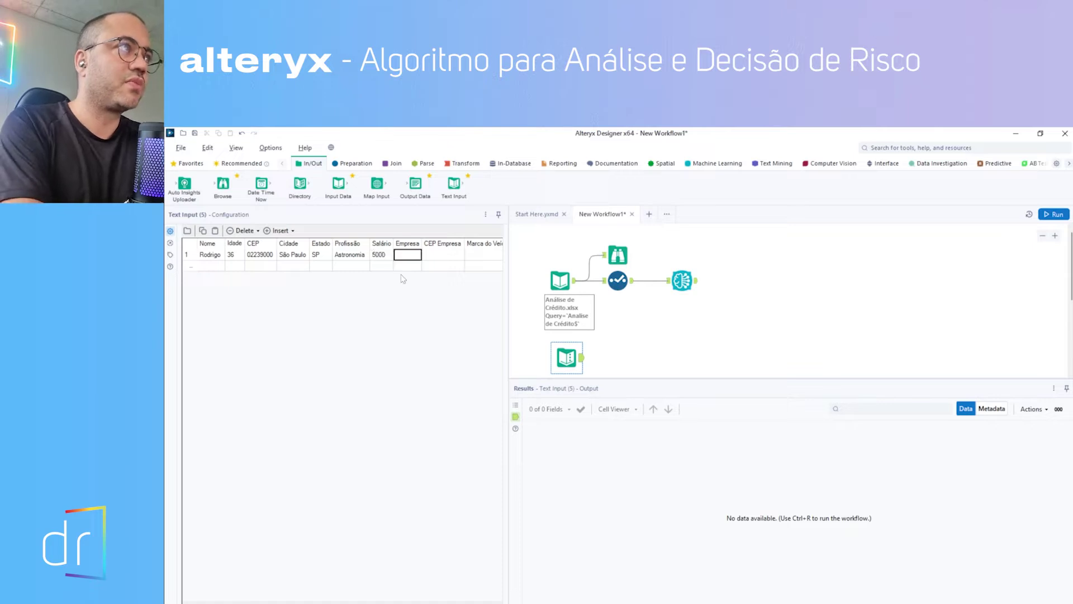
# Copy the company Antonella e Francisco Adega Ltda from record 8 of the historical data into the applicant's Empresa field
pyautogui.click(560, 280)
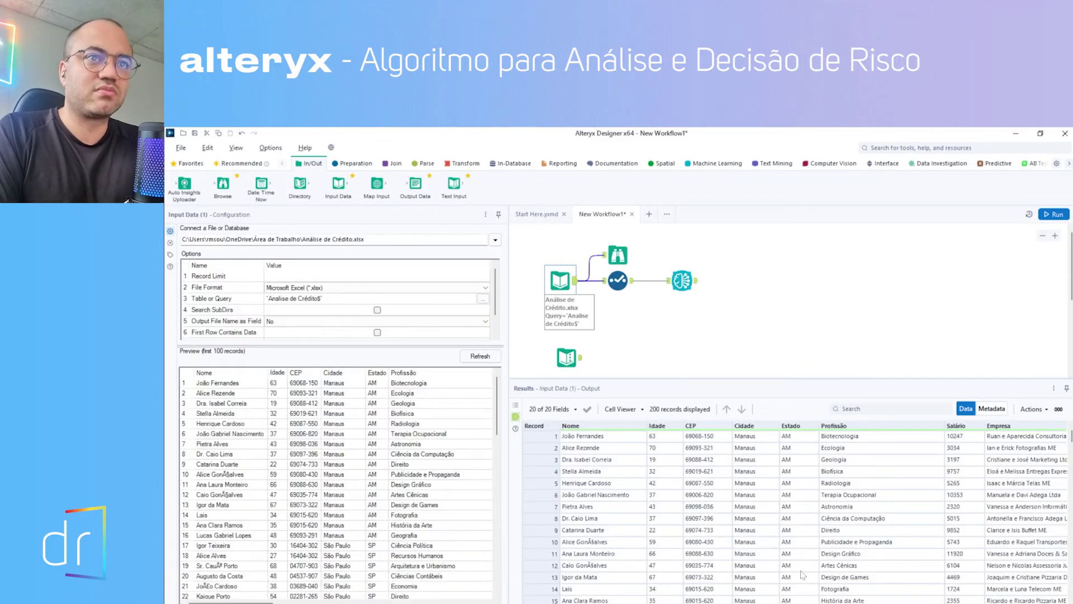
pyautogui.click(1037, 518)
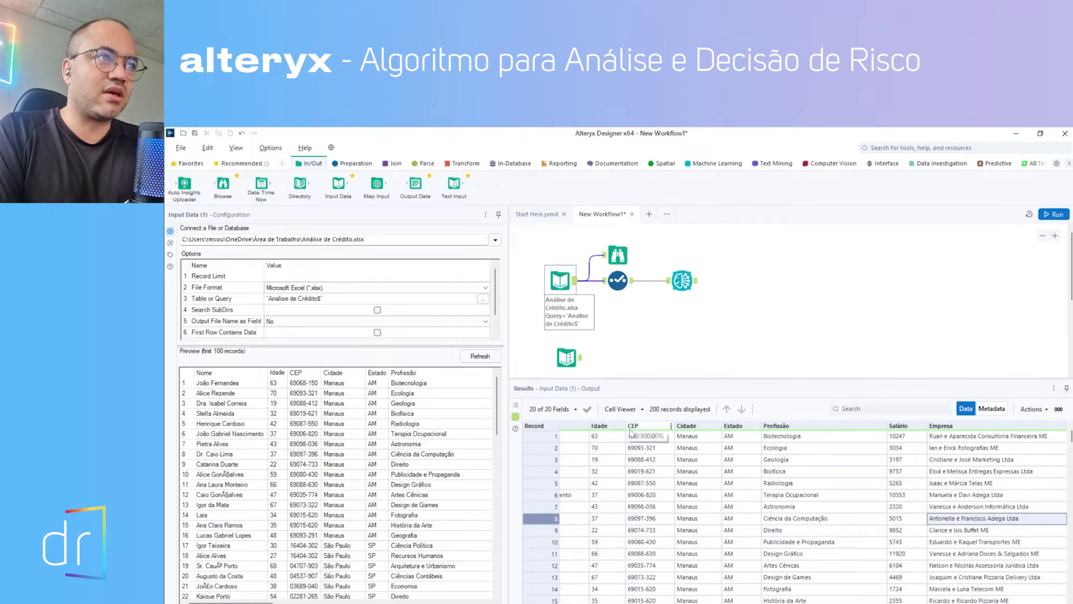
pyautogui.doubleClick(993, 523)
pyautogui.moveTo(619, 437); pyautogui.dragTo(524, 435)
pyautogui.hotkey('ctrl', 'c')
pyautogui.click(566, 357)
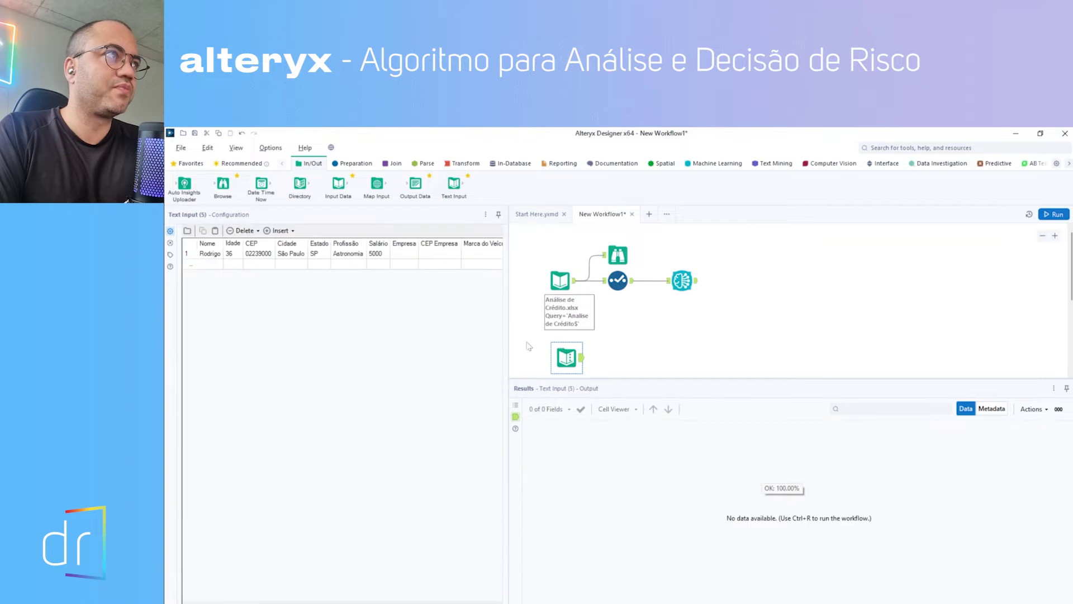
pyautogui.click(398, 254)
pyautogui.hotkey('ctrl', 'v')
pyautogui.click(496, 256)
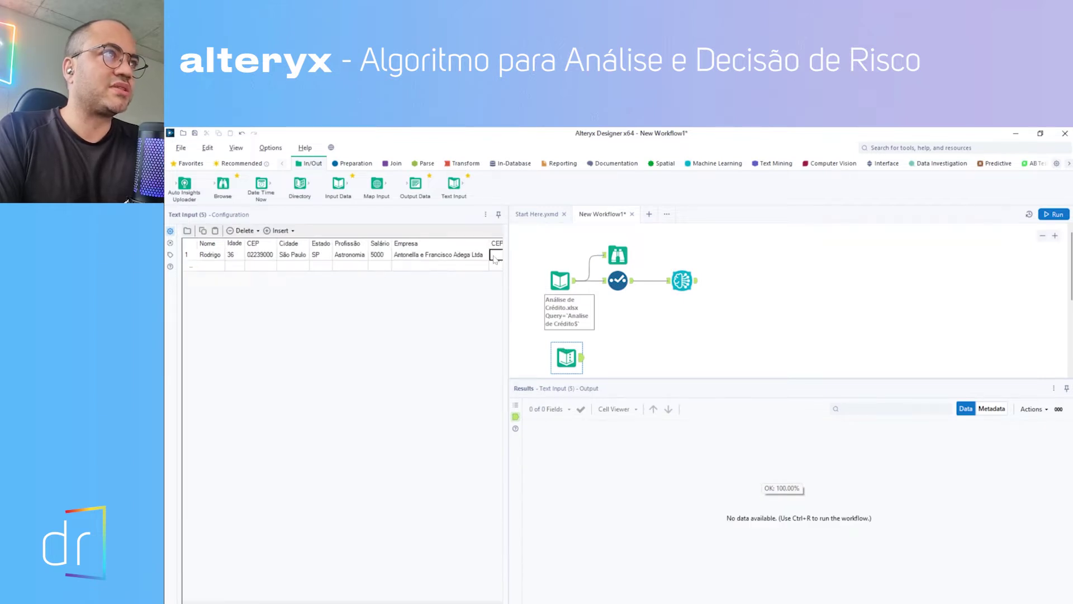
# Copy record 8's company postal code from the historical data into CEP Empresa in the applicant's row
pyautogui.click(559, 281)
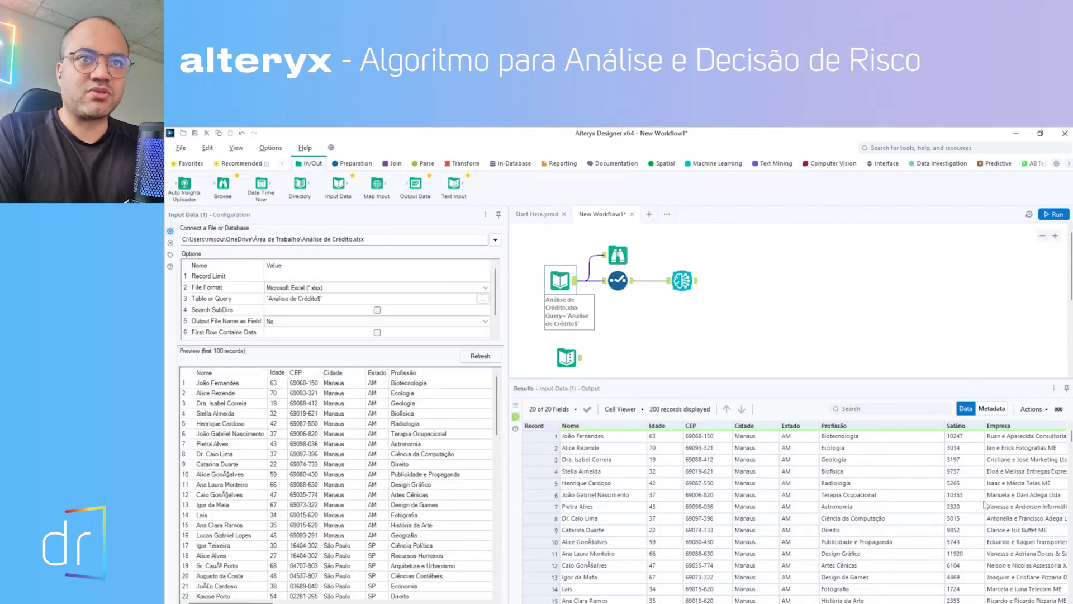
pyautogui.click(1008, 520)
pyautogui.click(963, 519)
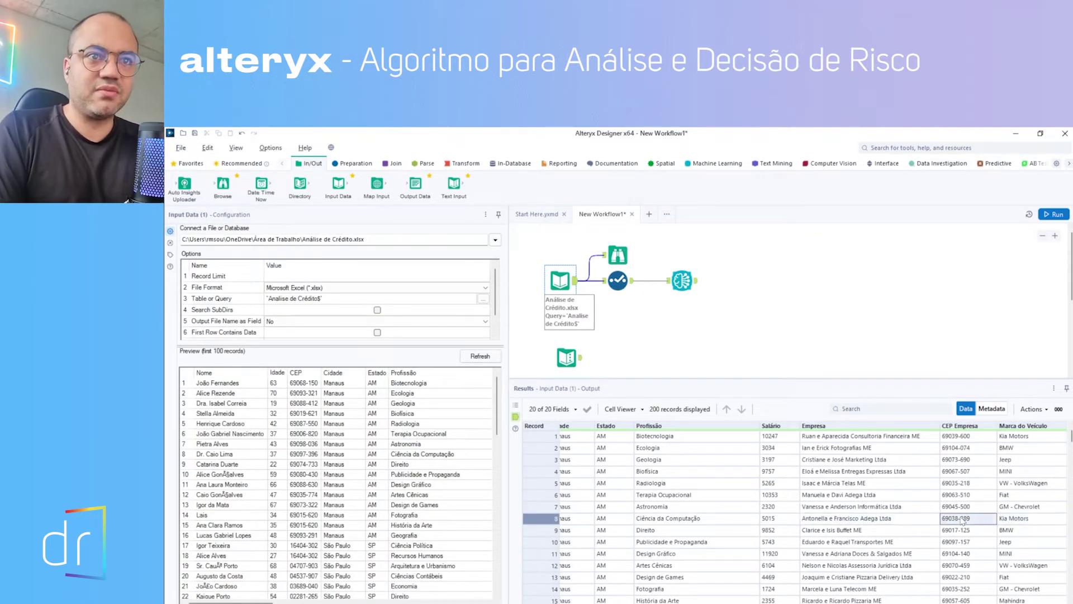
pyautogui.click(566, 356)
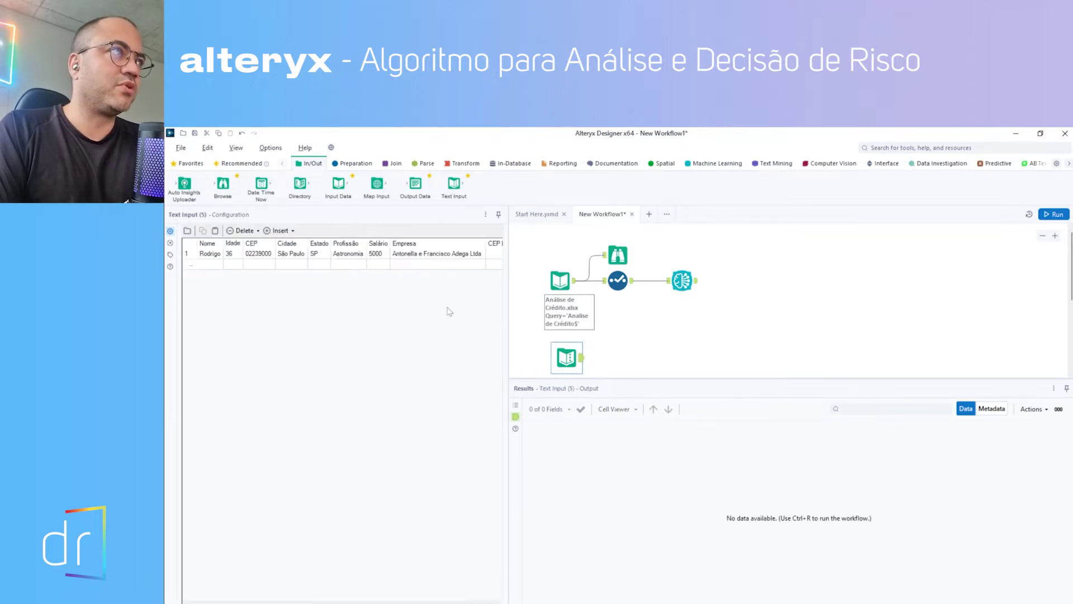
pyautogui.click(490, 257)
pyautogui.click(493, 256)
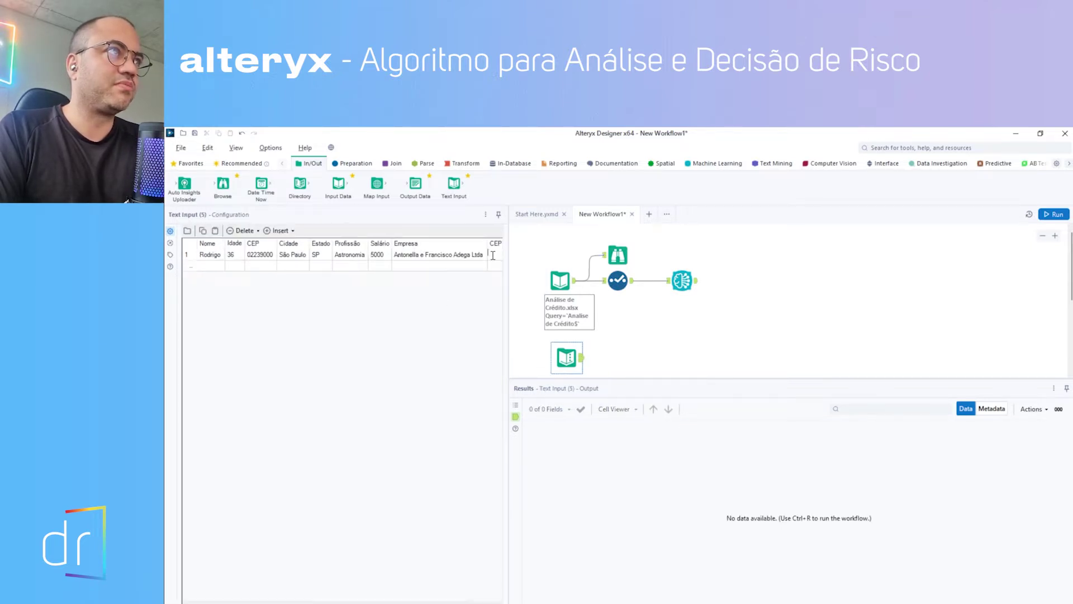
pyautogui.press('Return')
pyautogui.press('Up')
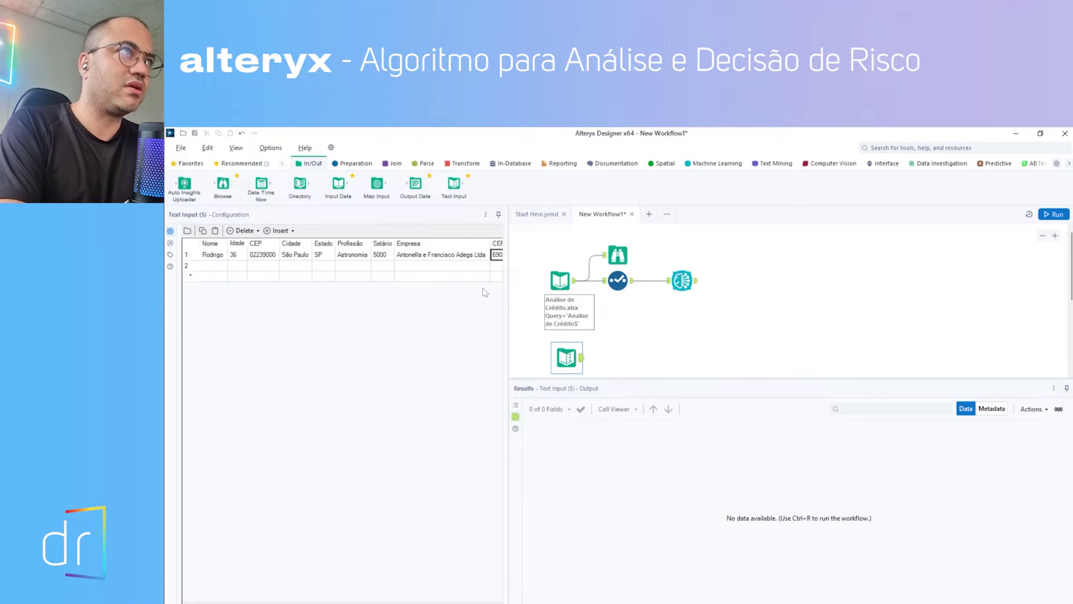
# Examine the vehicle and financing columns still to fill in the applicant's Text Input row
pyautogui.press('Right')
pyautogui.press('Left')
pyautogui.press('Left')
pyautogui.press('Right')
pyautogui.press('Right')
pyautogui.press('Right')
pyautogui.press('Right')
pyautogui.press('Right')
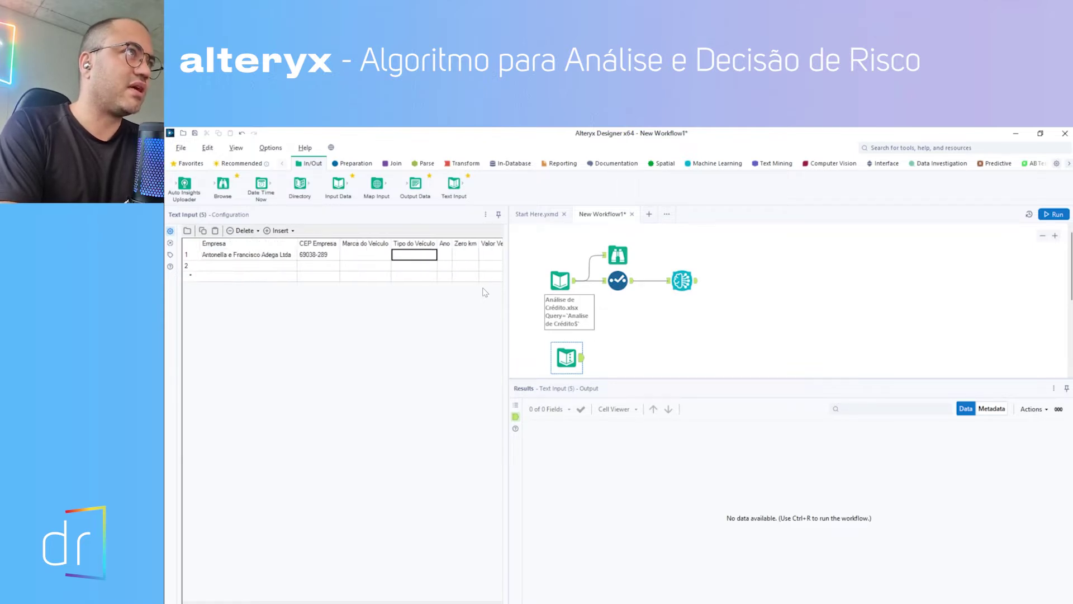
pyautogui.press('Right')
pyautogui.press('Right')
pyautogui.press('Left')
pyautogui.press('Left')
pyautogui.press('Left')
pyautogui.press('Left')
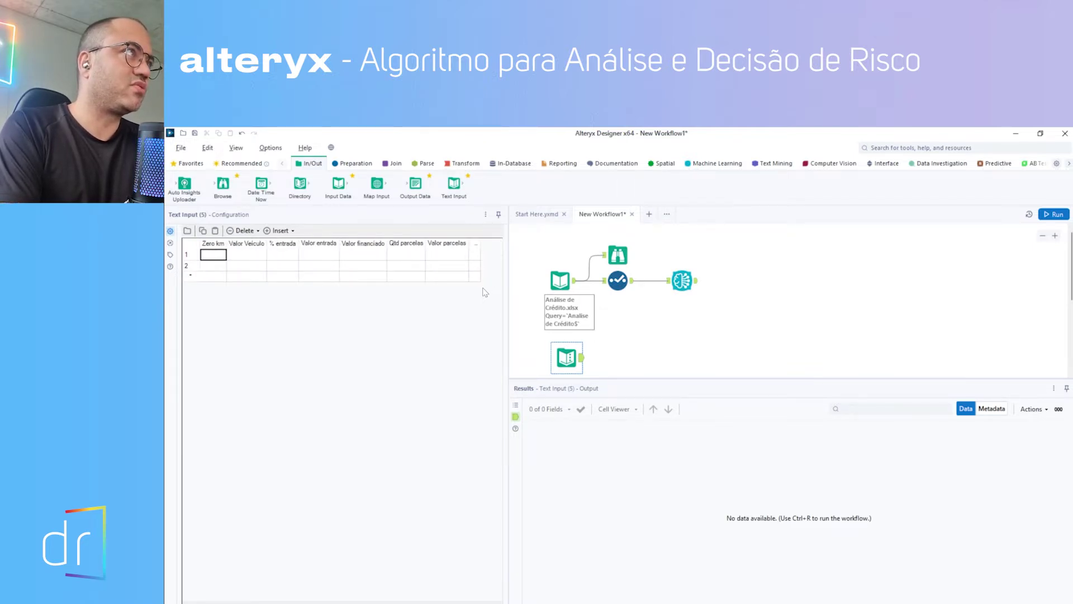
pyautogui.press('Left')
pyautogui.press('Right')
pyautogui.press('Left')
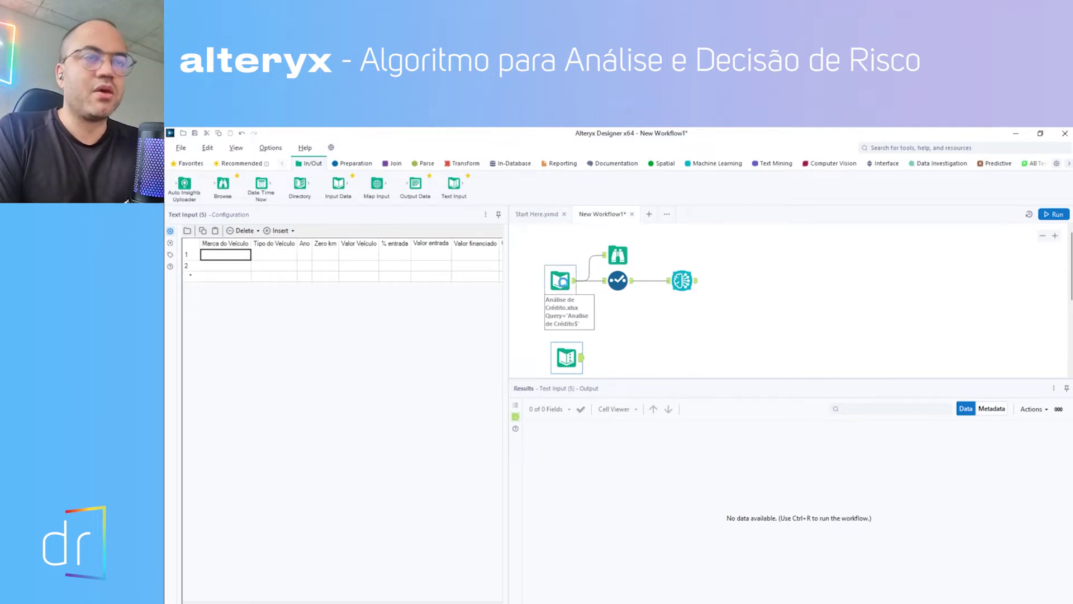
# Select record 23's Marca do Veículo through Zero km values in the historical data, covering the Nissan TIIDA SL, for copying
pyautogui.click(585, 308)
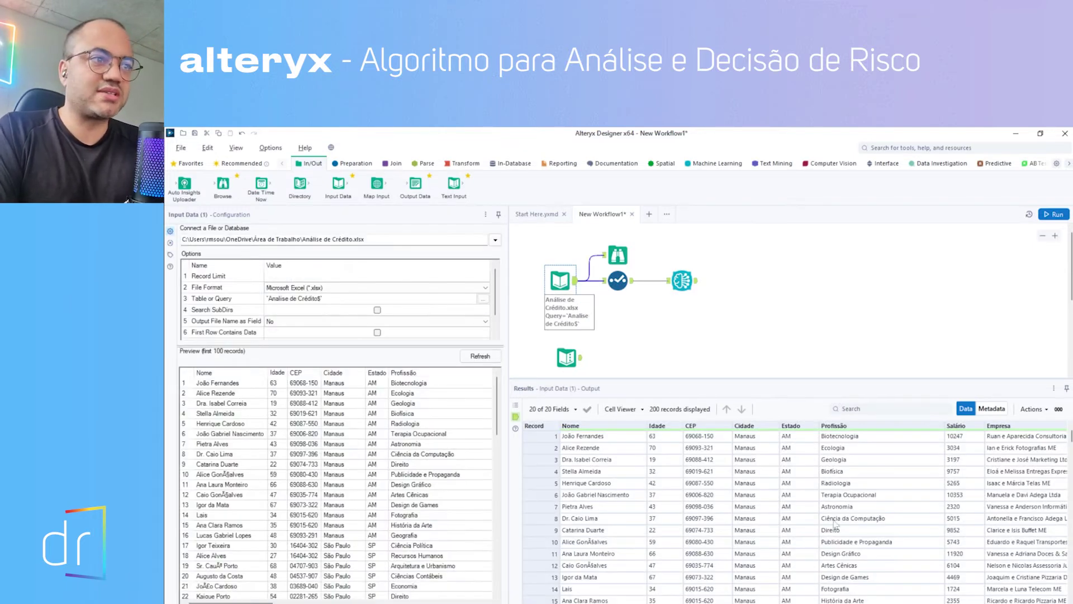
pyautogui.hscroll(10, 889, 523)
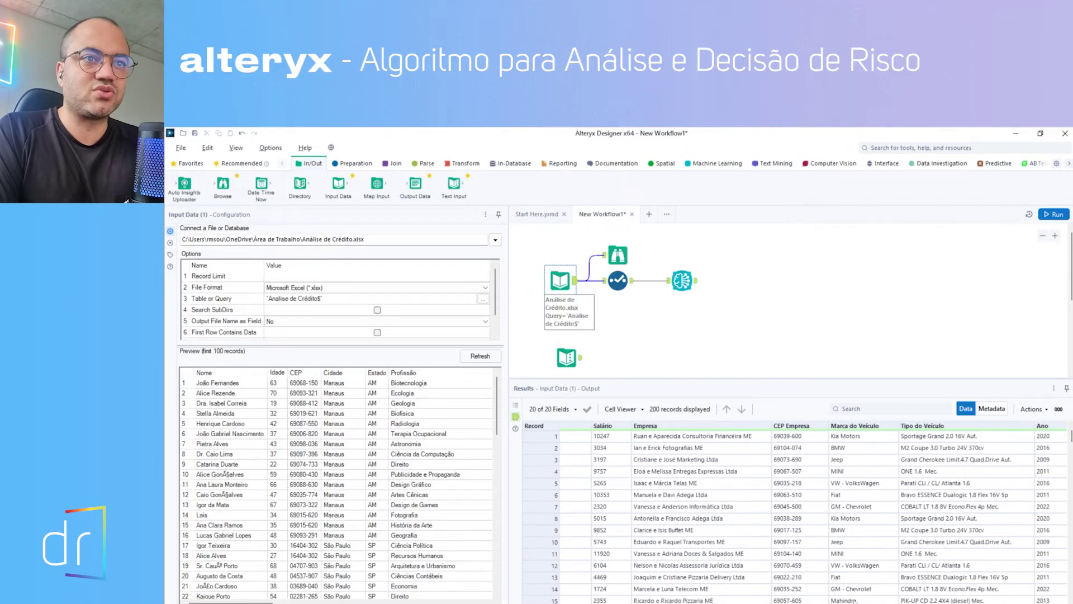
pyautogui.scroll(-5, 805, 569)
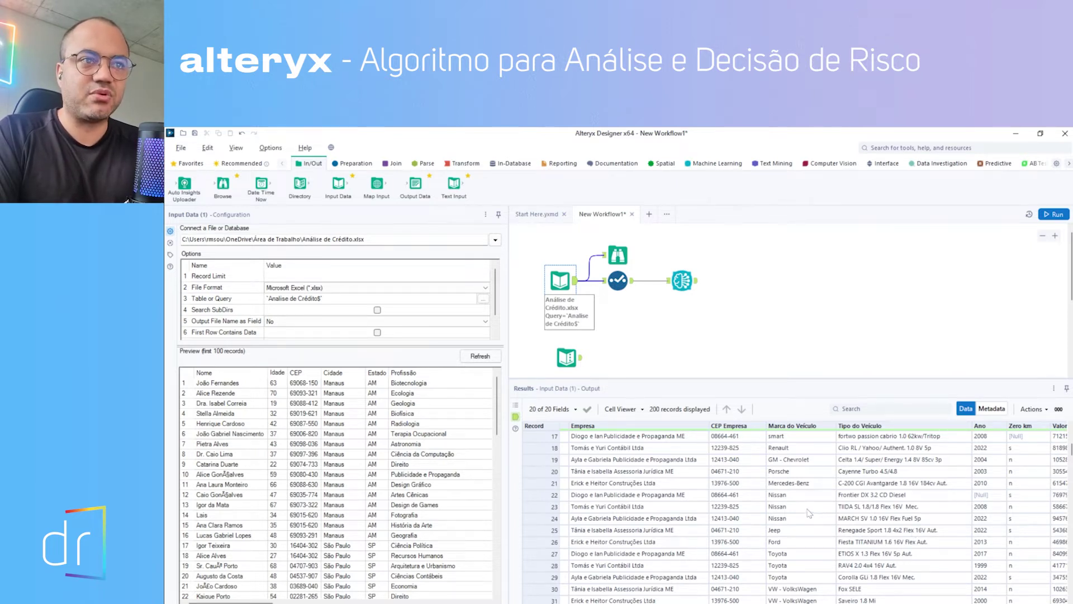
pyautogui.moveTo(807, 509); pyautogui.dragTo(1015, 509)
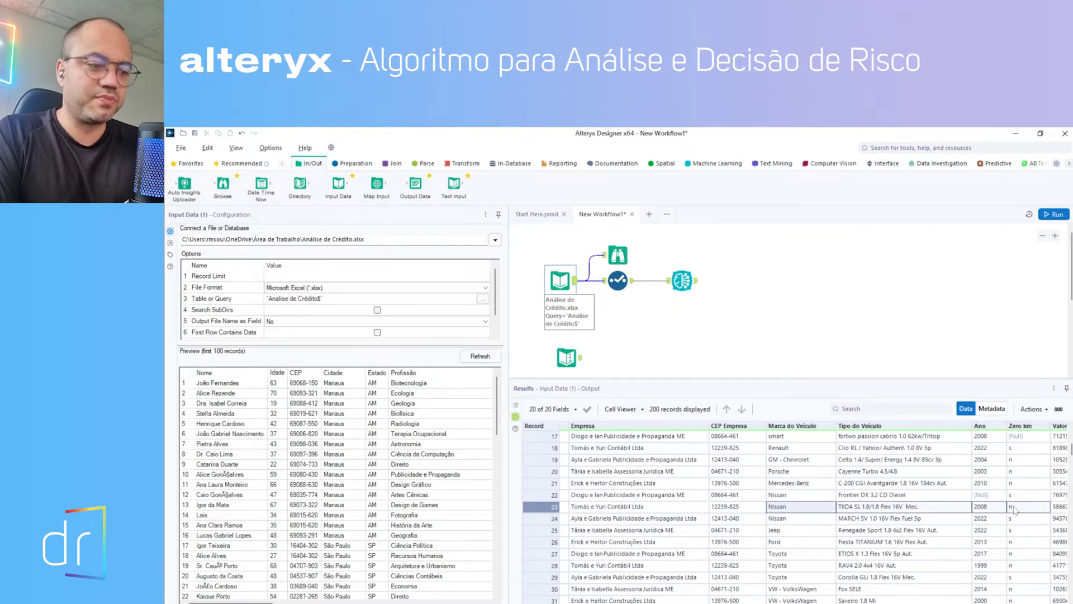
# Paste the copied Nissan TIIDA SL brand, type, year 2008 and Zero km value n into the applicant's row, starting at Marca do Veículo
pyautogui.click(566, 358)
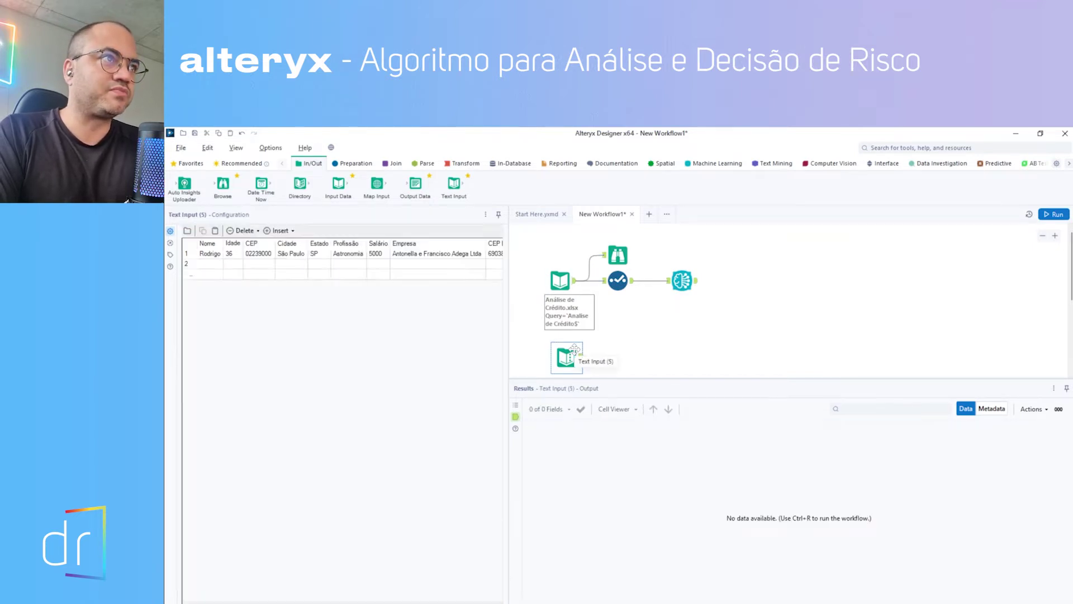
pyautogui.click(223, 267)
pyautogui.click(294, 258)
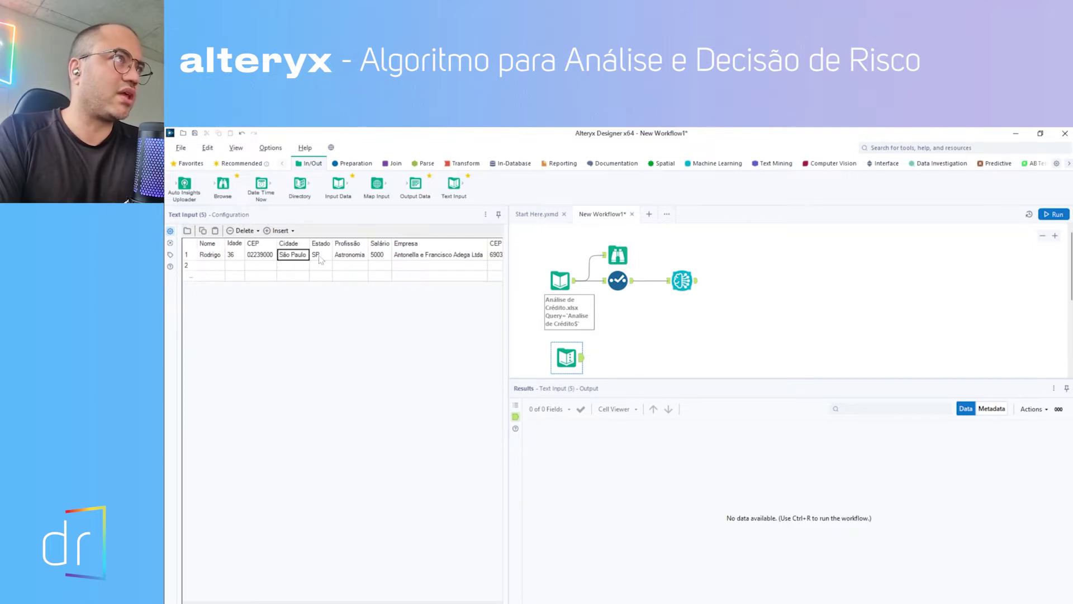
pyautogui.click(418, 258)
pyautogui.press('Right')
pyautogui.press('Right')
pyautogui.press('Right')
pyautogui.press('Right')
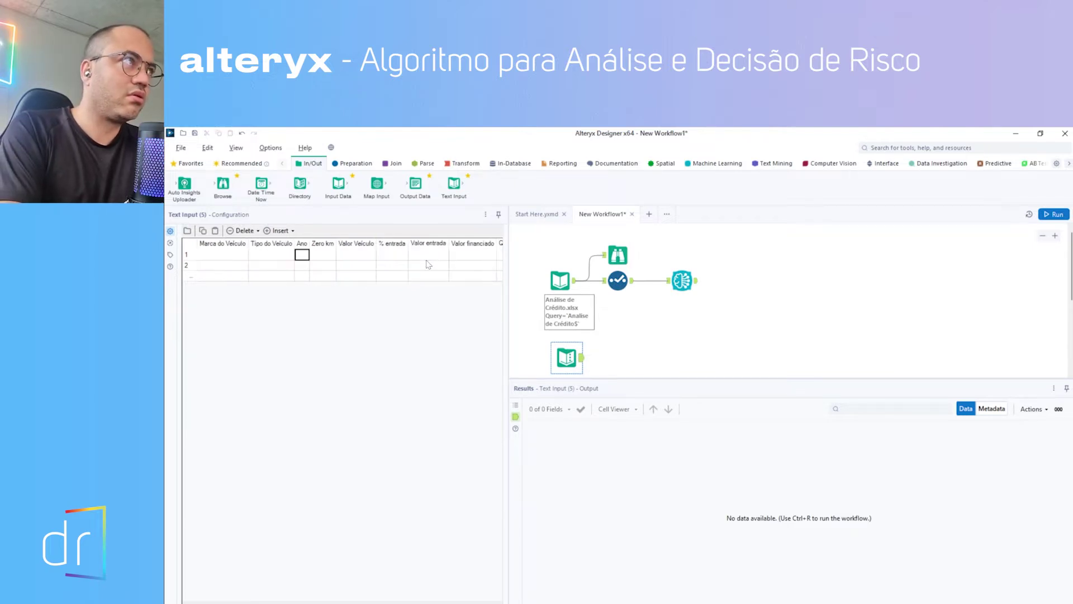
pyautogui.press('Left')
pyautogui.press('Left')
pyautogui.press('Left')
pyautogui.press('Left')
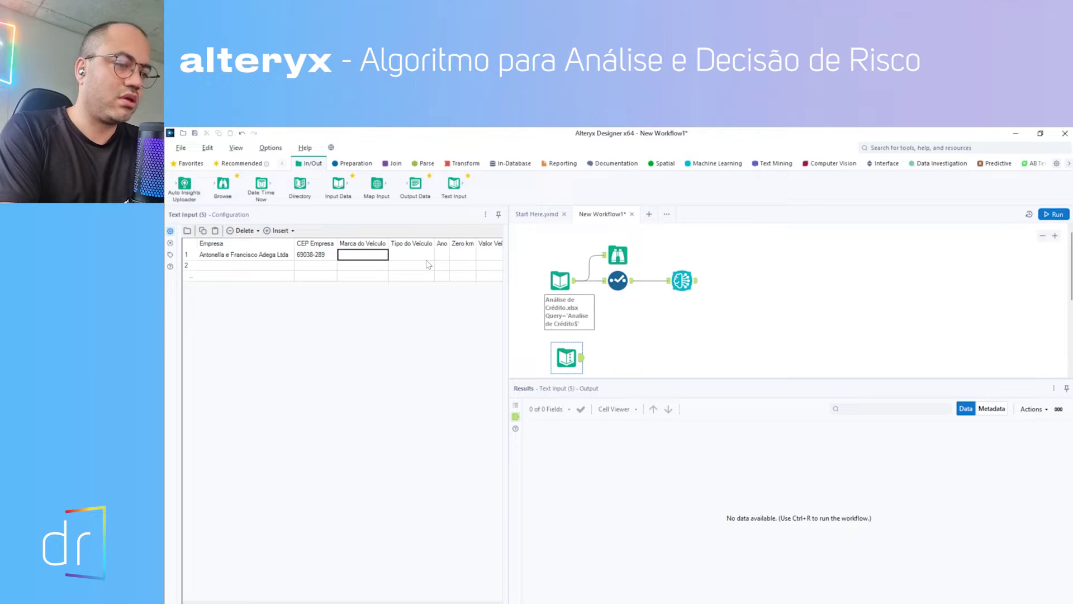
pyautogui.hotkey('ctrl', 'v')
# Set Valor Veículo to 37000 in the applicant's row
pyautogui.press('Right')
pyautogui.press('Right')
pyautogui.press('Right')
pyautogui.press('Right')
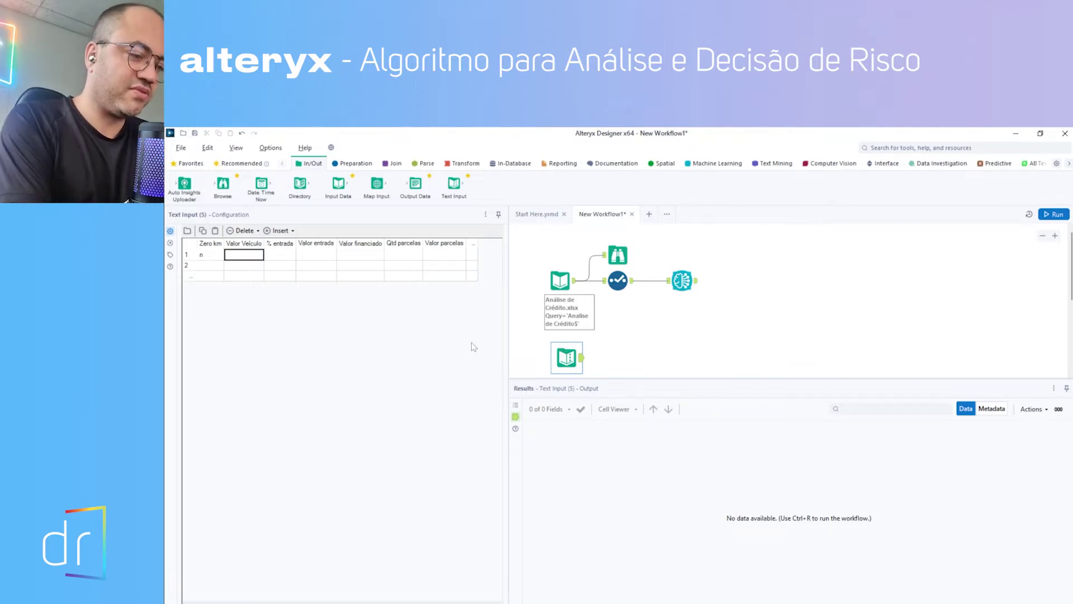
pyautogui.write('37')
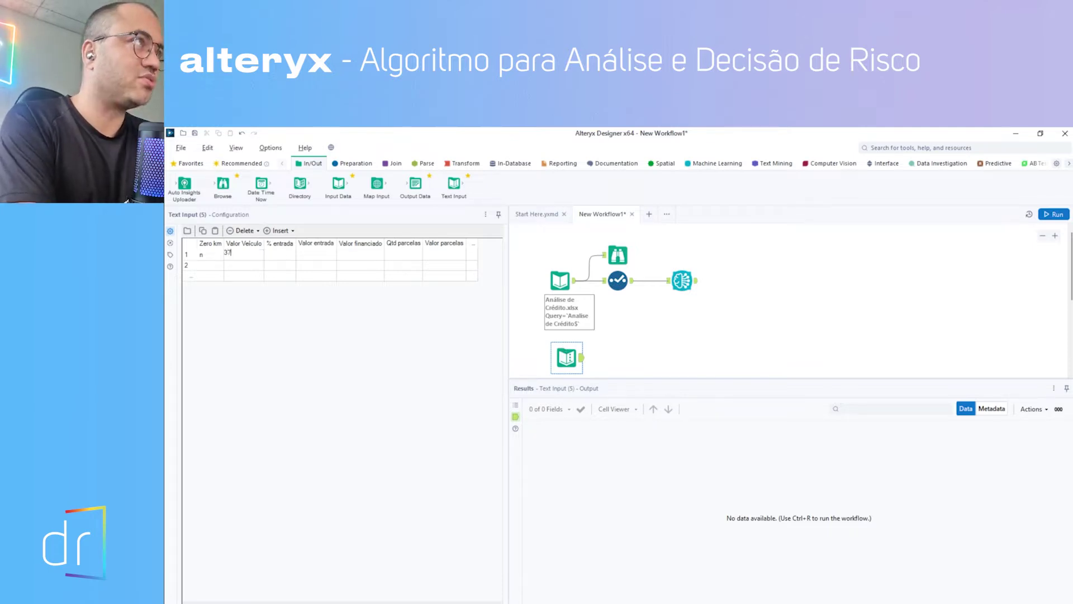
pyautogui.write('000')
pyautogui.click(474, 346)
pyautogui.press('Down')
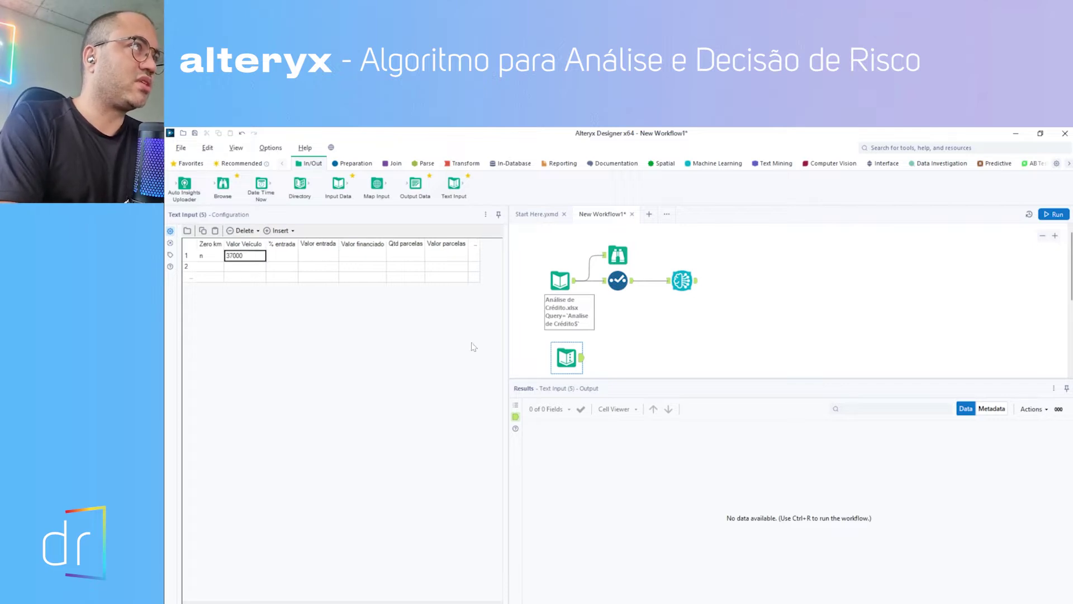
# Enter 17000 under % entrada in the applicant's row and dismiss the error dialog without sending the log
pyautogui.press('Right')
pyautogui.write('10')
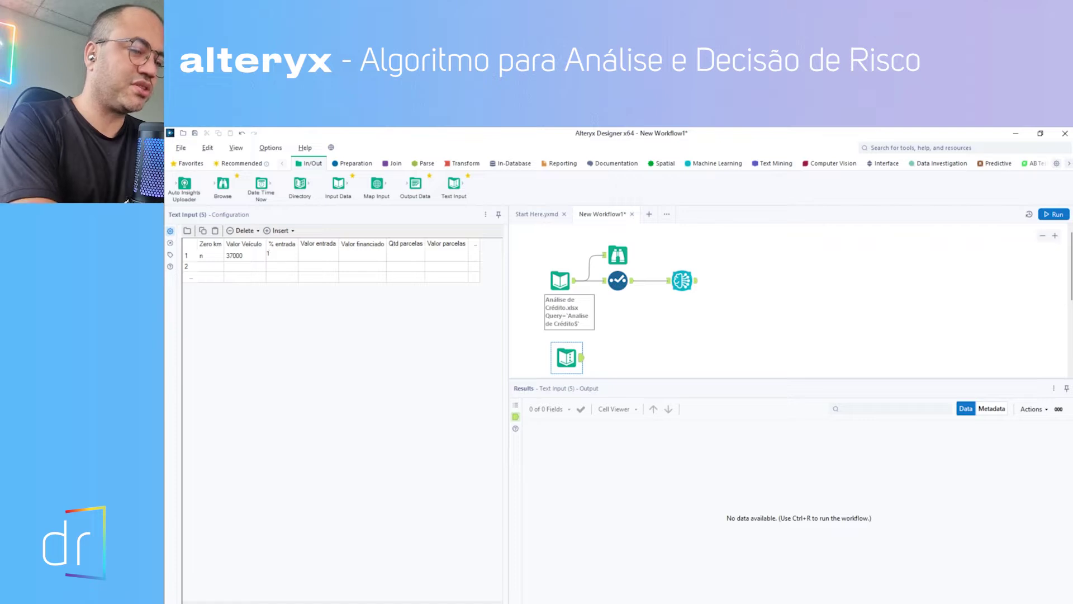
pyautogui.press('Return')
pyautogui.press('Right')
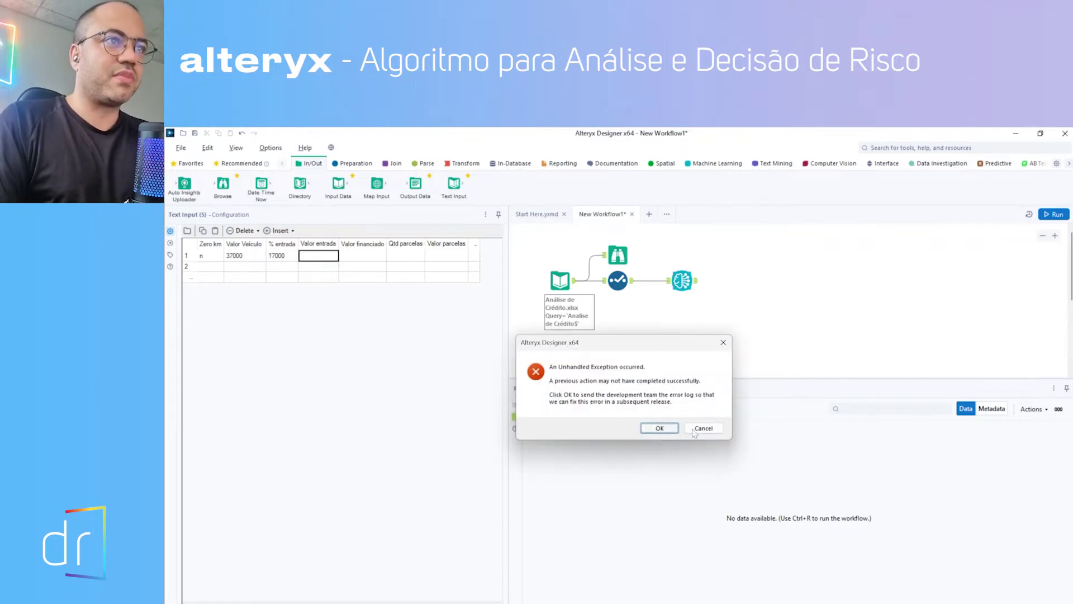
pyautogui.click(704, 428)
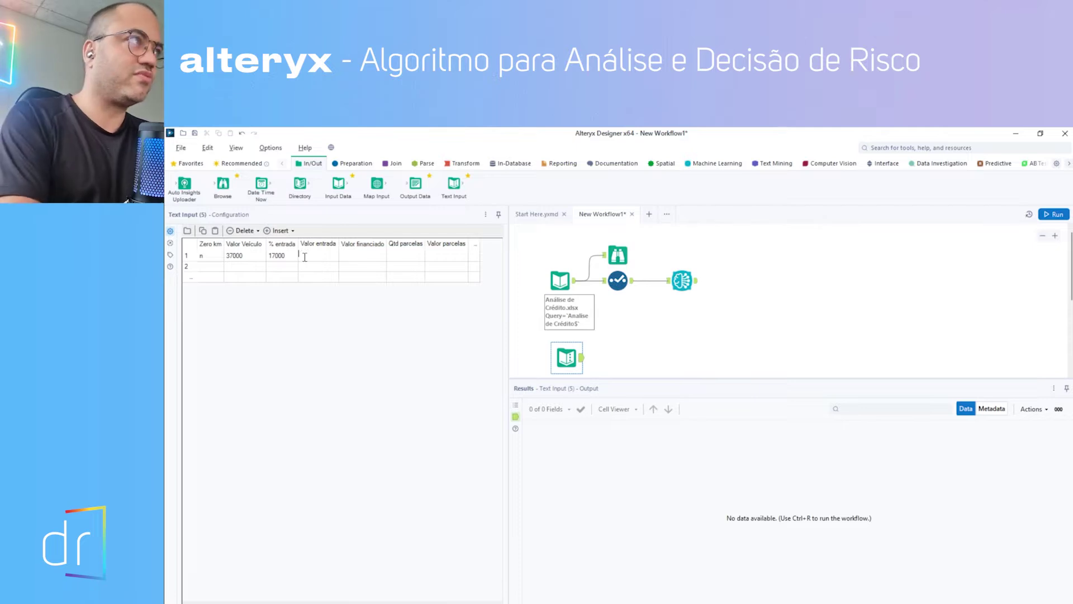
# Replace the applicant's % entrada value with 30
pyautogui.press('Left')
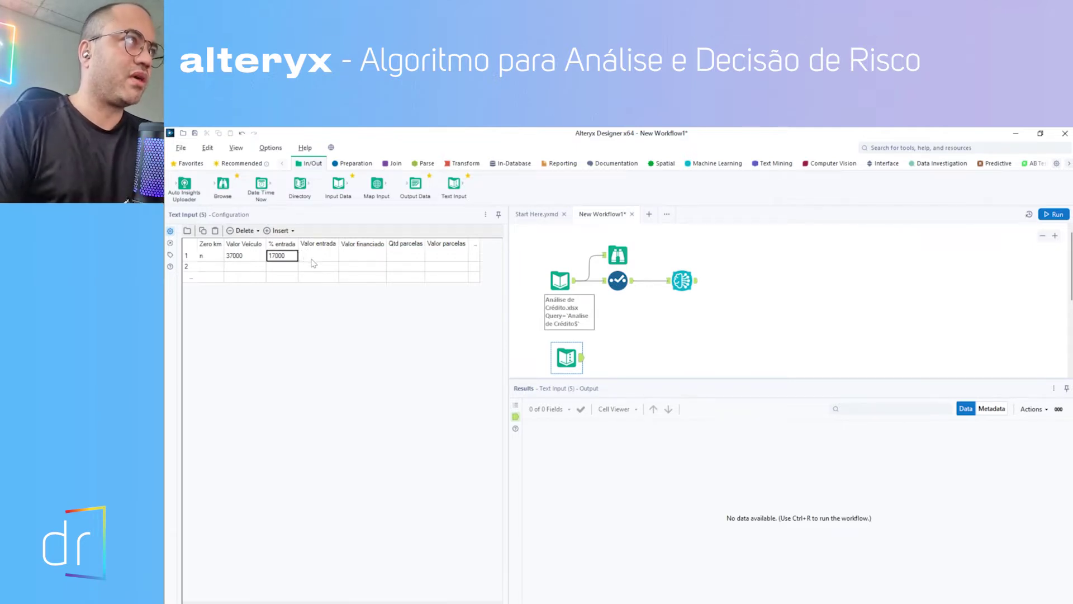
pyautogui.write('30')
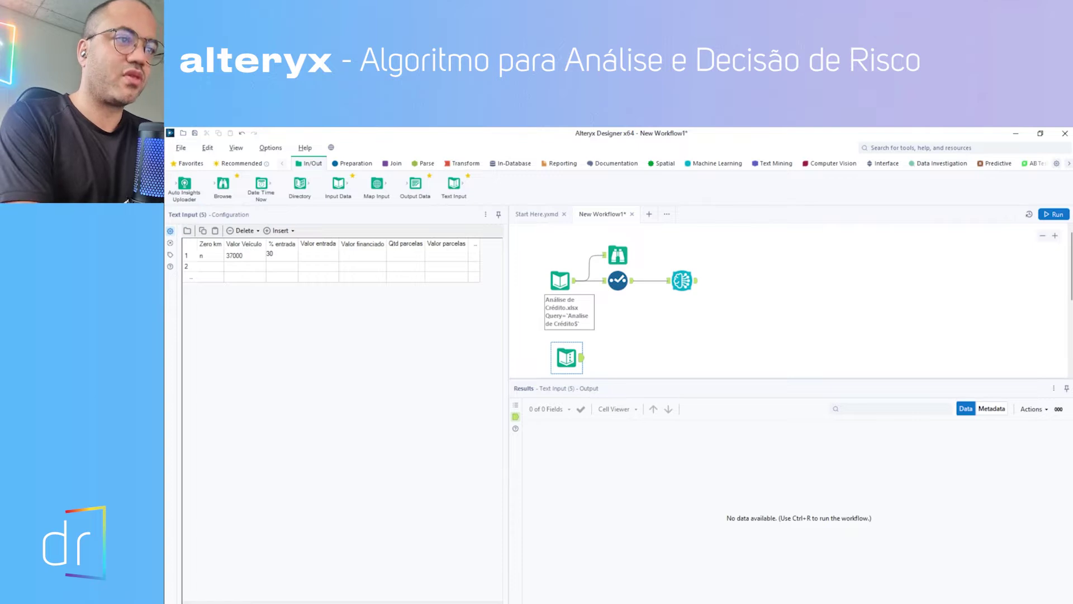
# Switch to Calculator and multiply 37000 by 0,3 to work out the down payment
pyautogui.press('XF86Calculator')
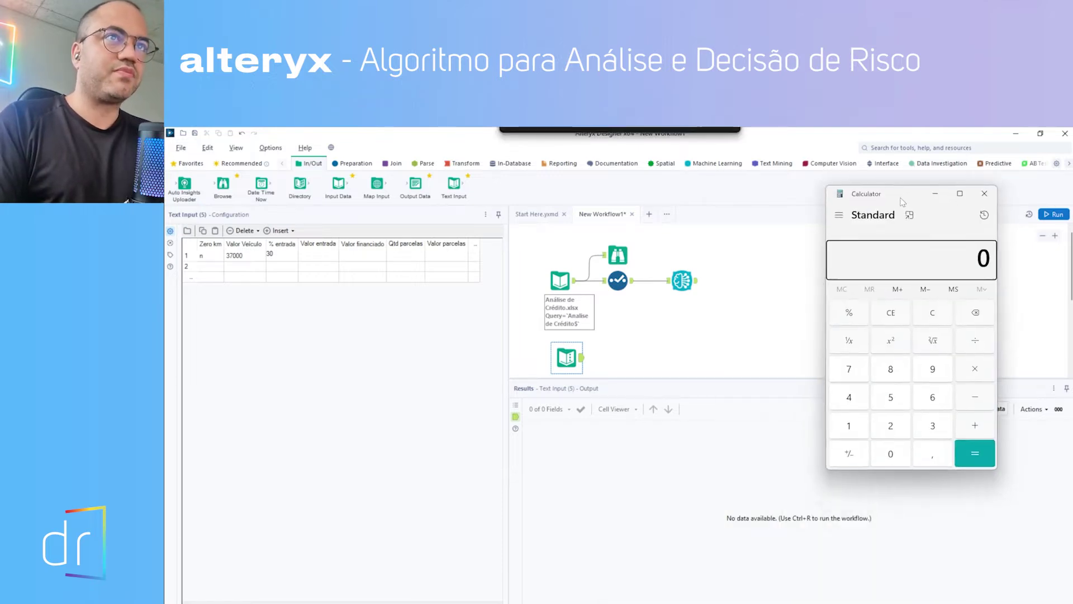
pyautogui.moveTo(881, 214); pyautogui.dragTo(863, 245)
pyautogui.write('37.00')
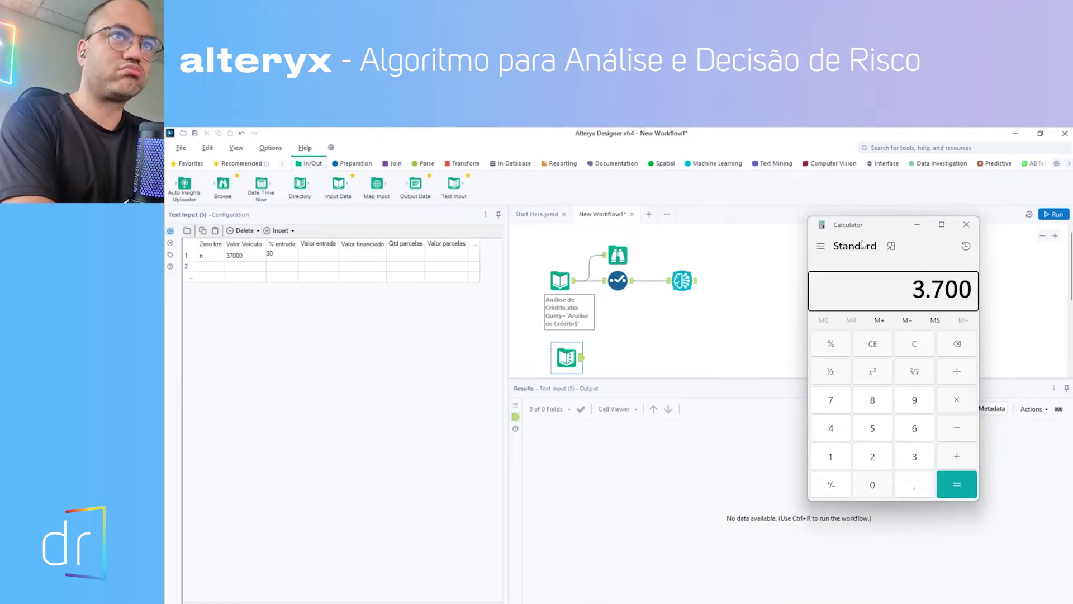
pyautogui.press('*')
pyautogui.write('0,3')
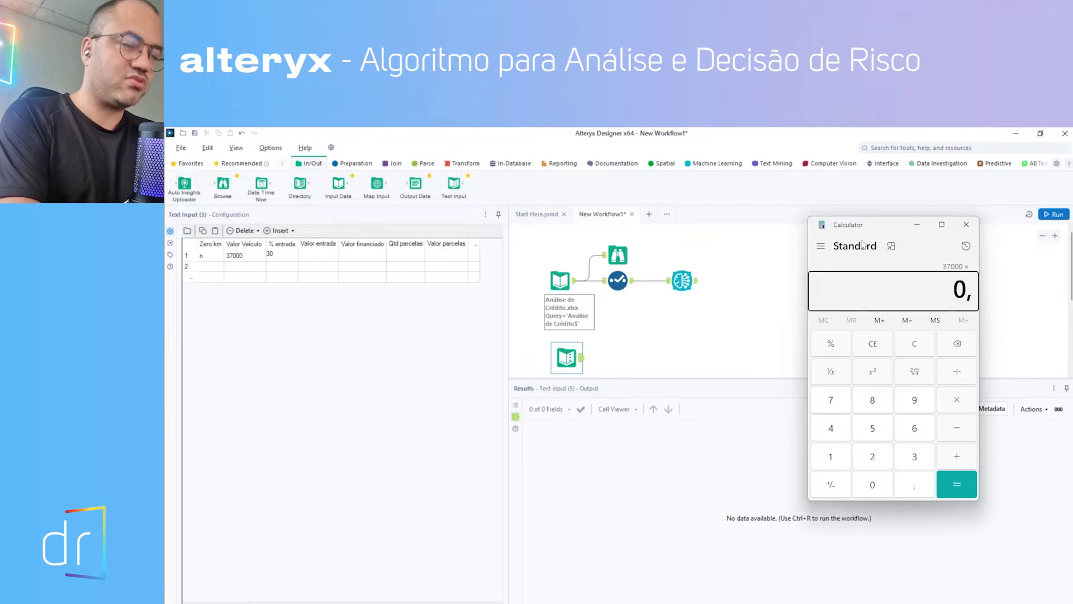
pyautogui.press('Return')
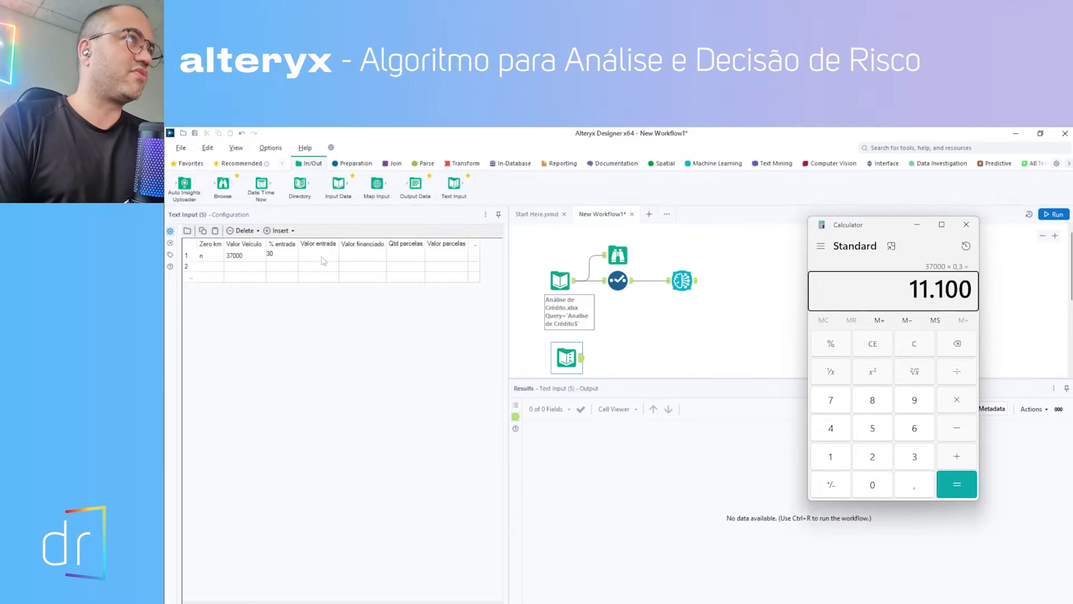
# Back in Alteryx Designer, set Valor entrada to 11100 in the first applicant's row
pyautogui.click(323, 261)
pyautogui.write('11')
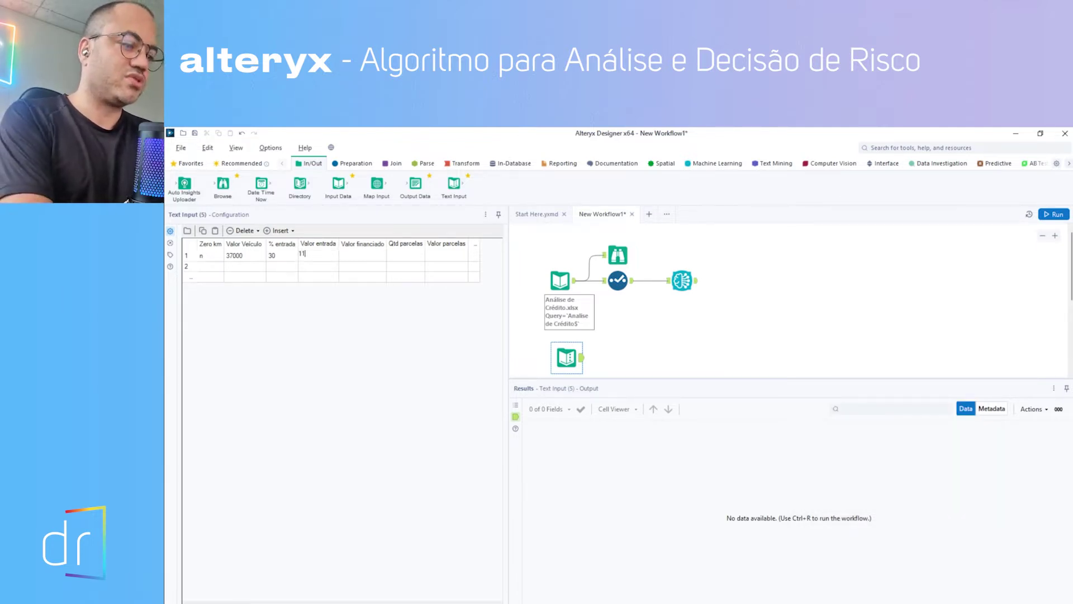
pyautogui.write('100')
pyautogui.press('Tab')
# Switch to Calculator and subtract 37000 from the down-payment result to work out the financed amount
pyautogui.hotkey('alt', 'Tab')
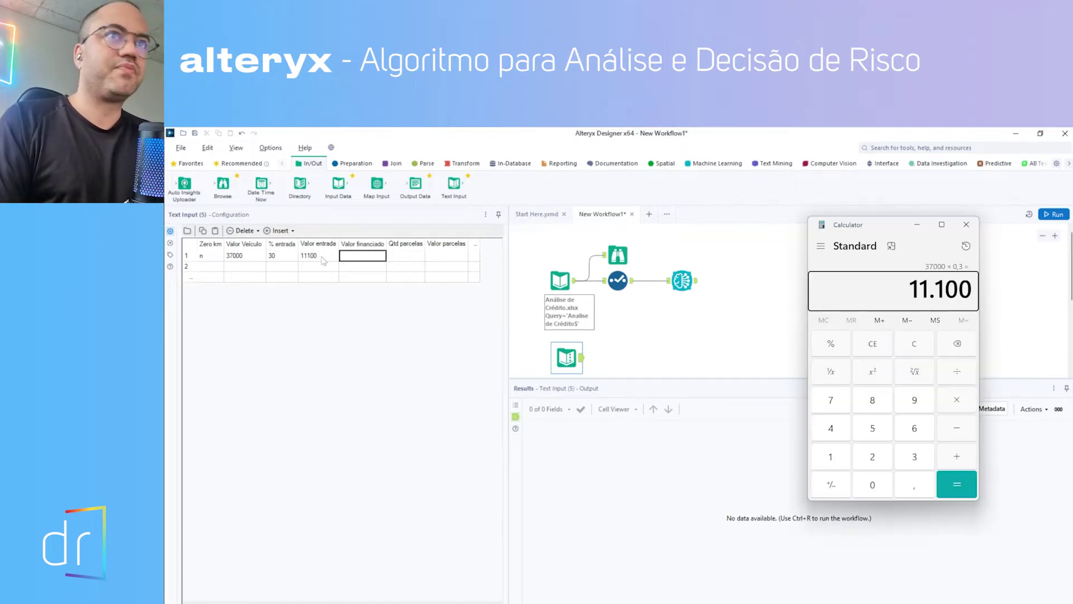
pyautogui.click(955, 439)
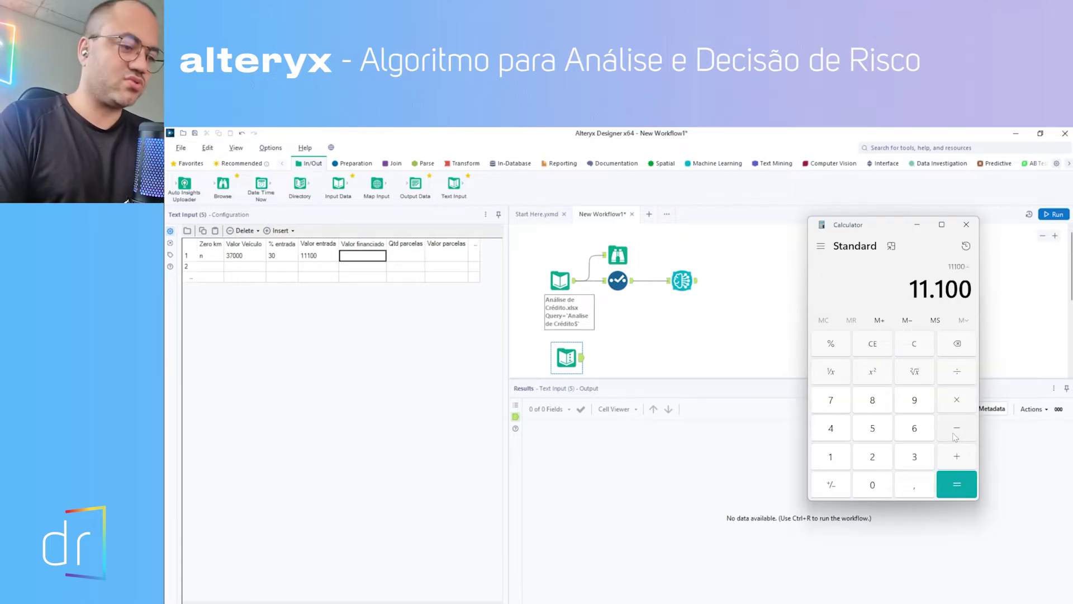
pyautogui.write('37000')
pyautogui.press('Return')
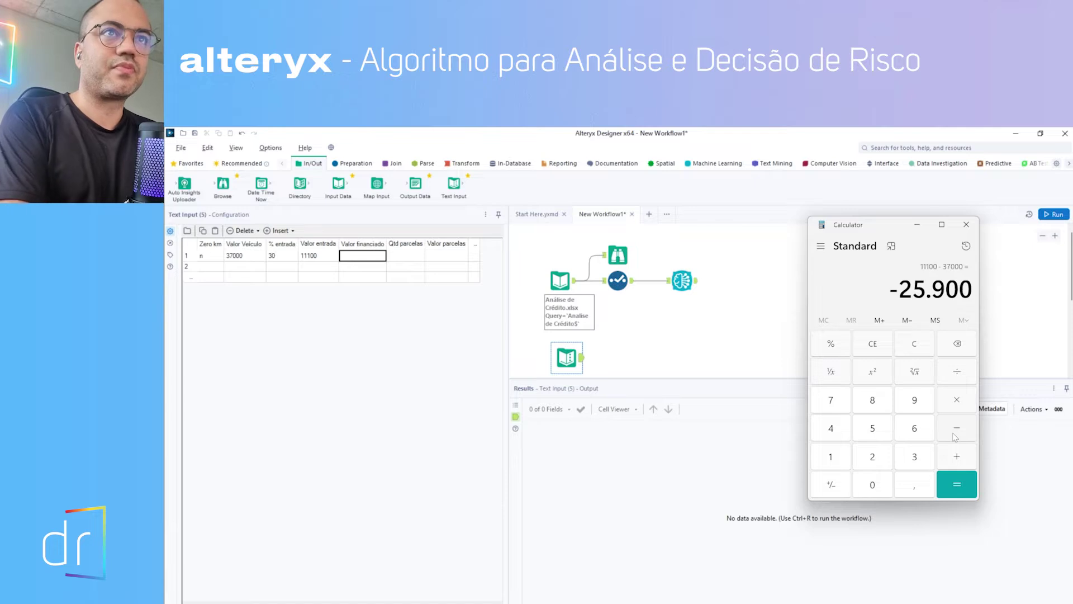
# Back in Alteryx Designer, set the first applicant's Valor financiado to 25900 and Qtd parcelas to 24
pyautogui.click(363, 254)
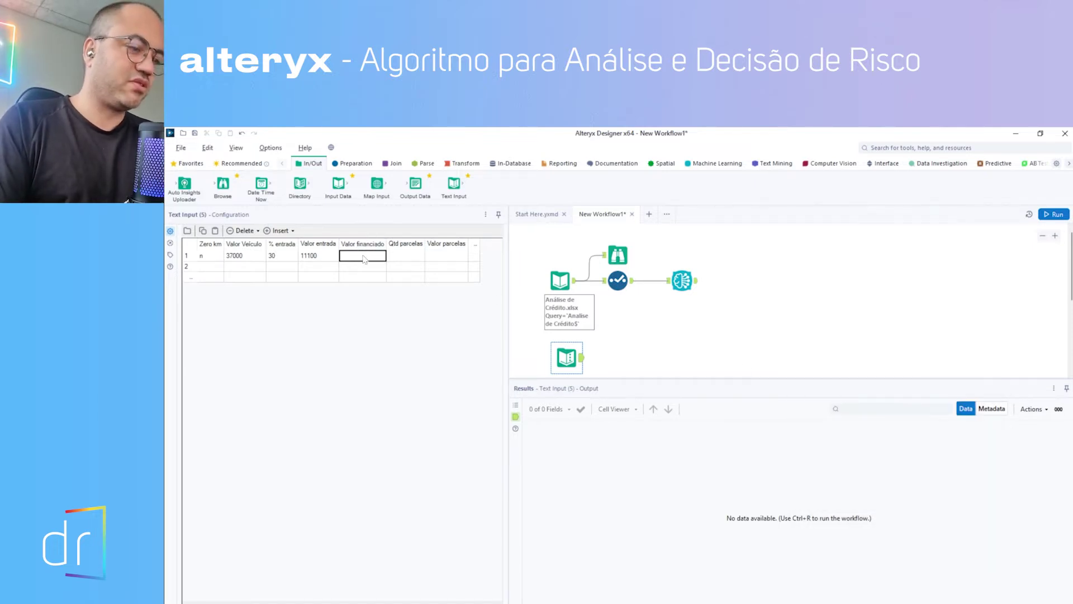
pyautogui.write('2')
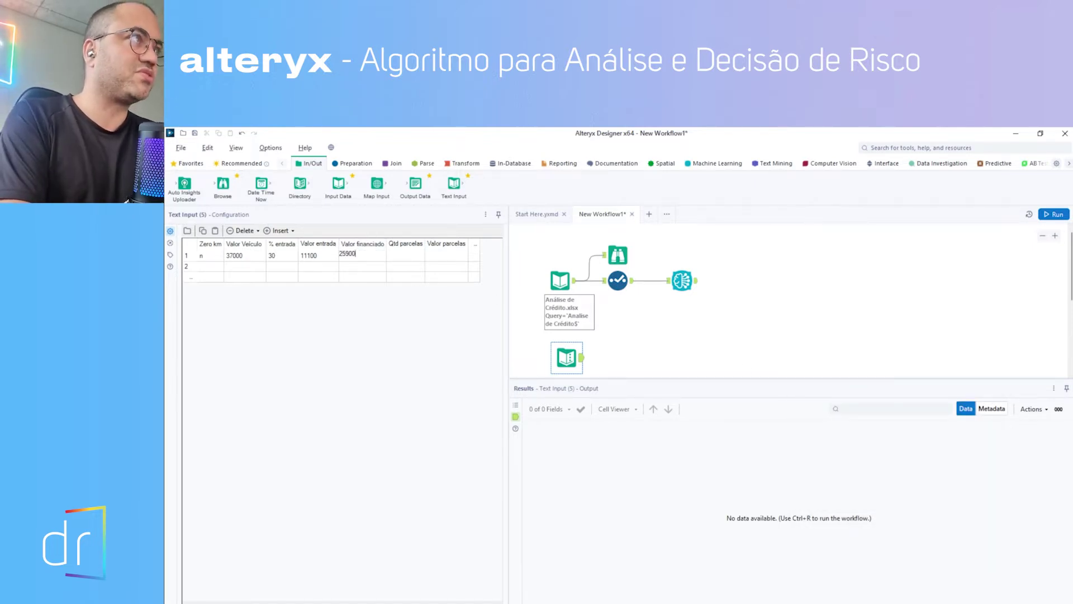
pyautogui.write('5900')
pyautogui.press('Tab')
pyautogui.write('24')
pyautogui.press('Tab')
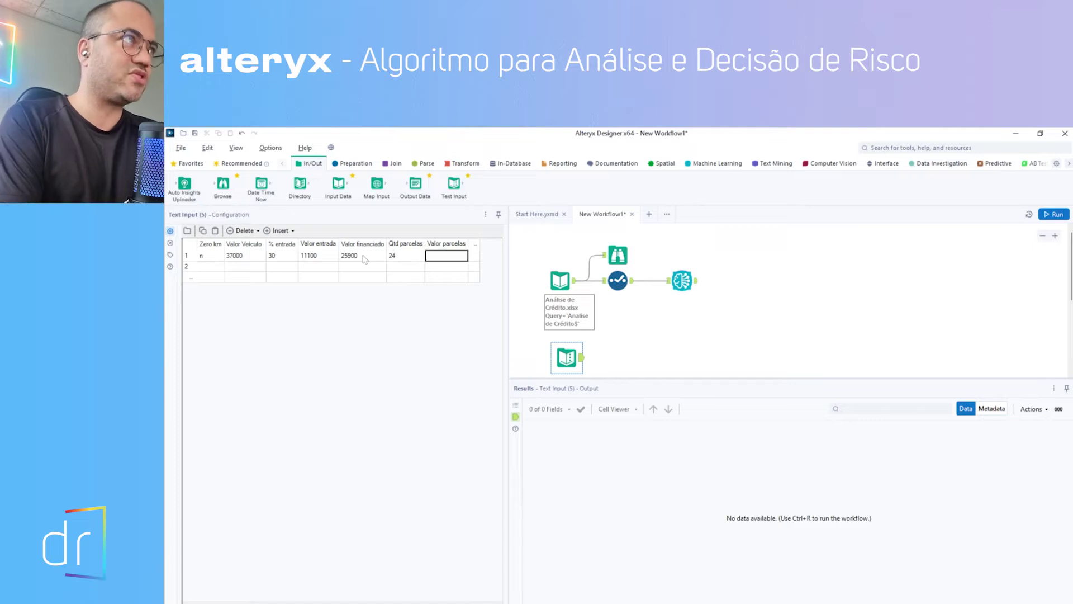
# Switch to Calculator and divide the financed amount by 24 to work out the instalment value
pyautogui.hotkey('alt', 'Tab')
pyautogui.click(958, 372)
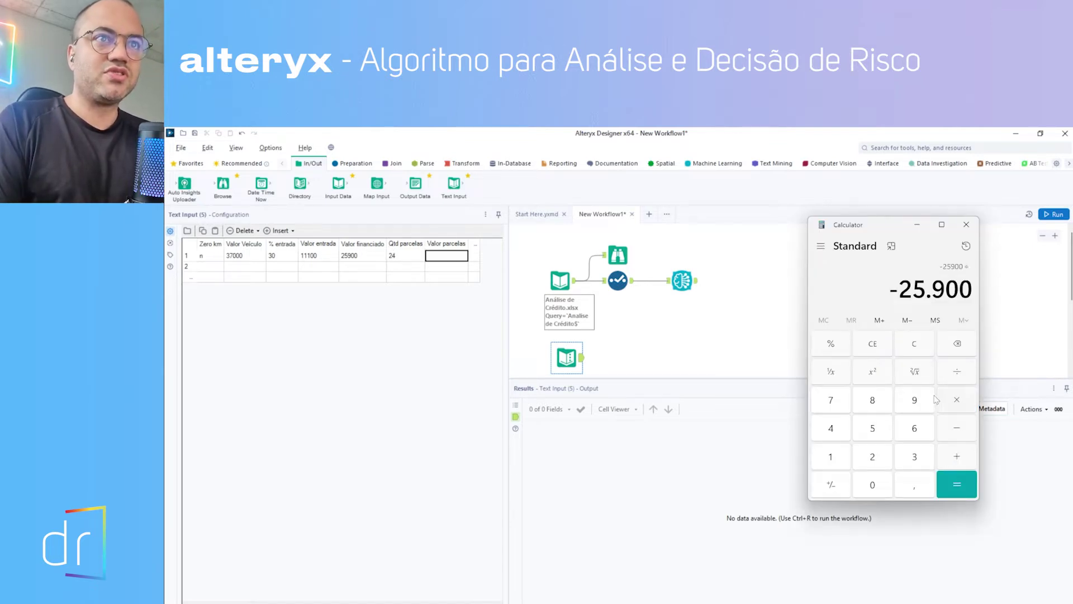
pyautogui.write('24')
pyautogui.click(957, 484)
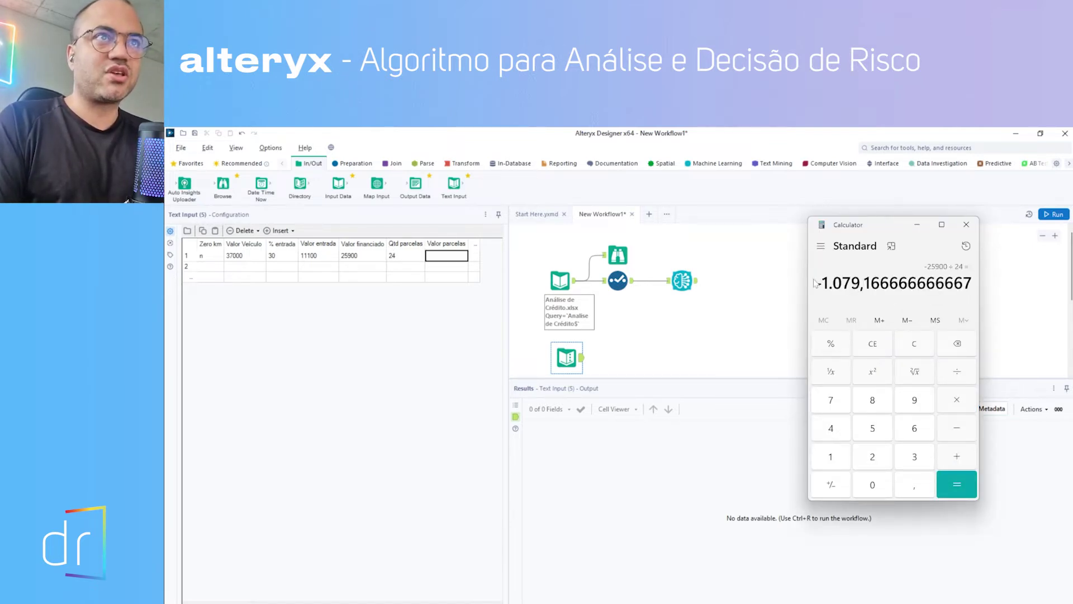
# Back in Alteryx Designer, set Valor parcelas to 1079.16 in the first applicant's row
pyautogui.write('1')
pyautogui.click(443, 255)
pyautogui.write('10')
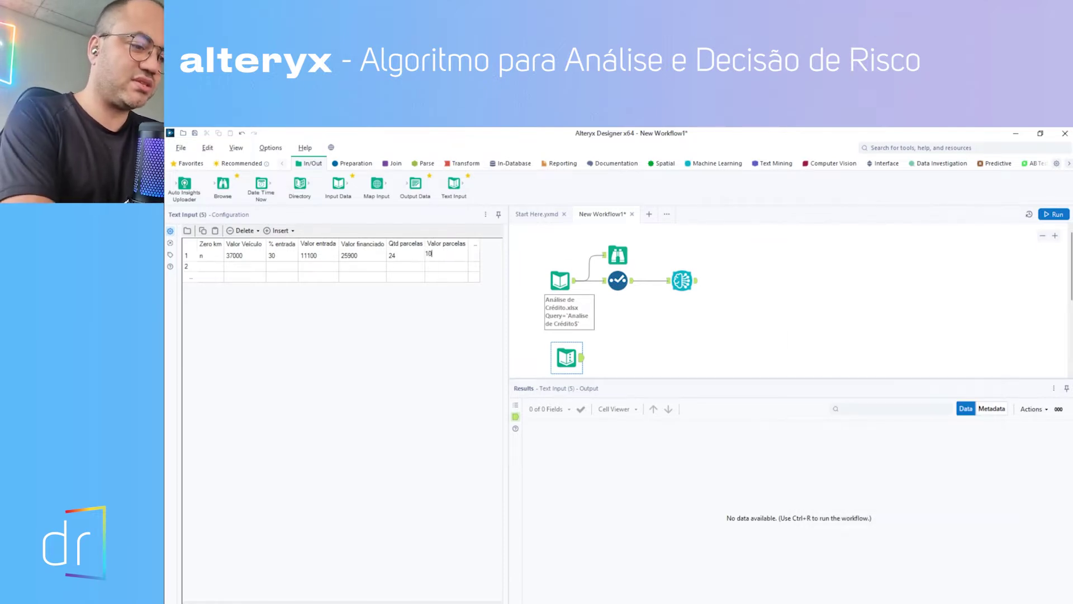
pyautogui.write('79')
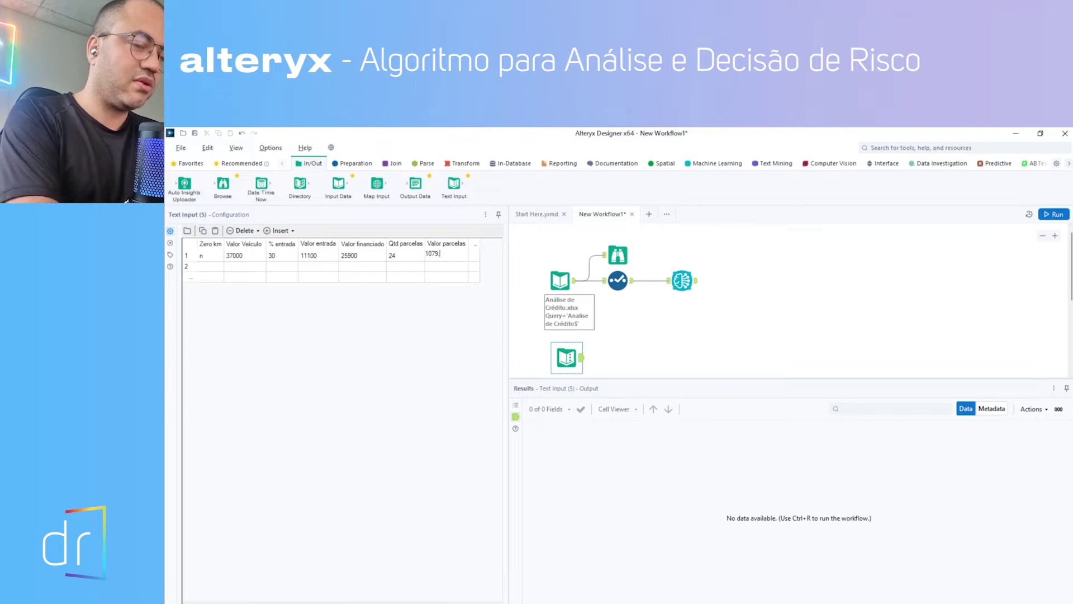
pyautogui.write('.16')
pyautogui.click(403, 266)
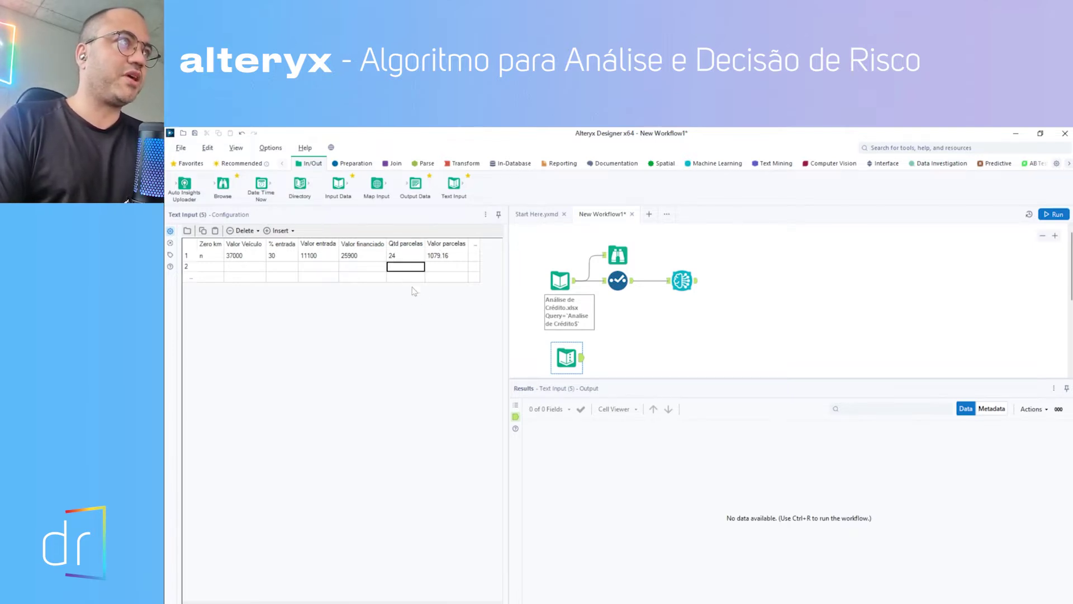
# Start a second applicant in row 2 by entering the applicant's first name under Nome and 30 under Idade
pyautogui.press('Left')
pyautogui.press('Left')
pyautogui.press('Left')
pyautogui.press('Left')
pyautogui.press('Left')
pyautogui.press('Left')
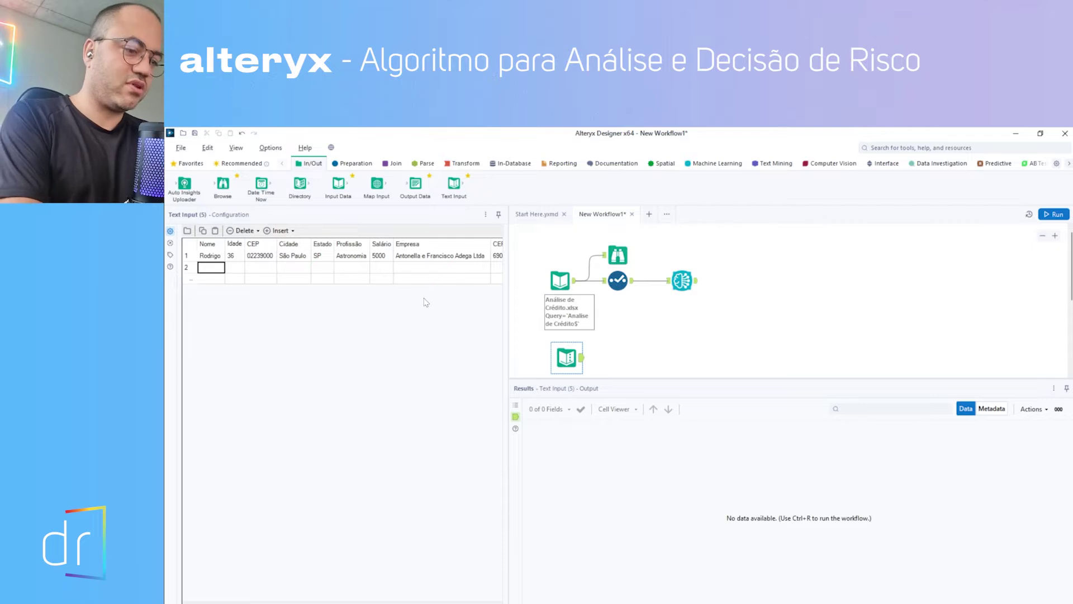
pyautogui.write('Maia')
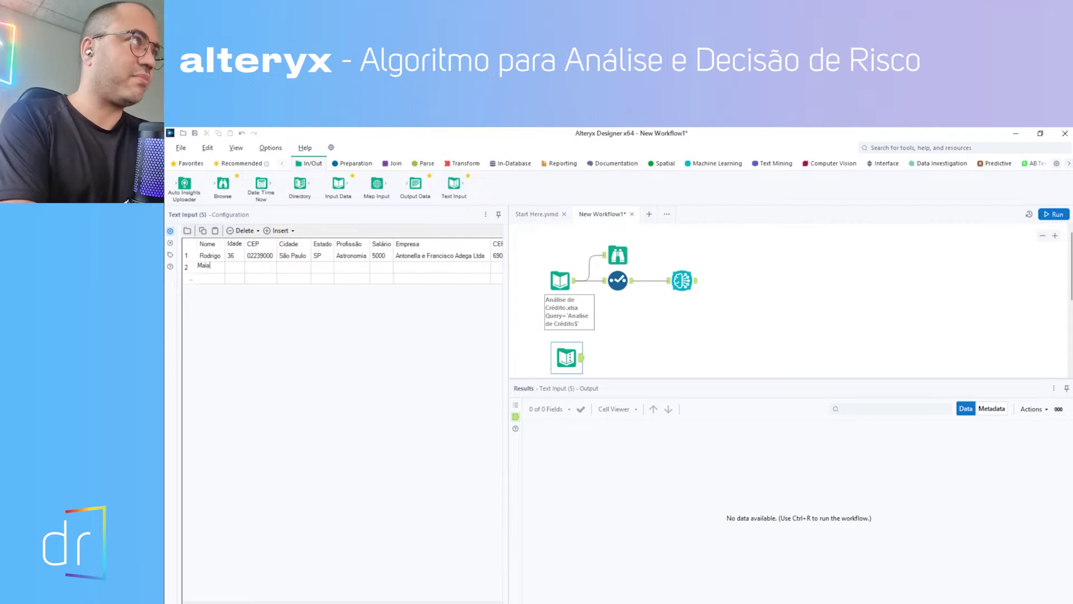
pyautogui.write('ra')
pyautogui.press('Tab')
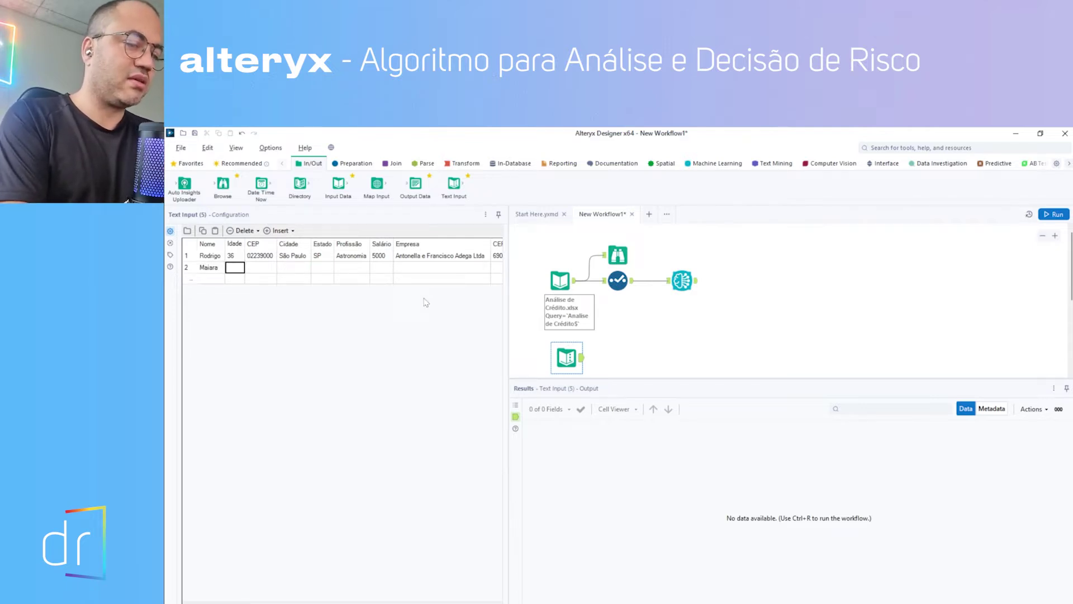
pyautogui.write('30')
pyautogui.press('Tab')
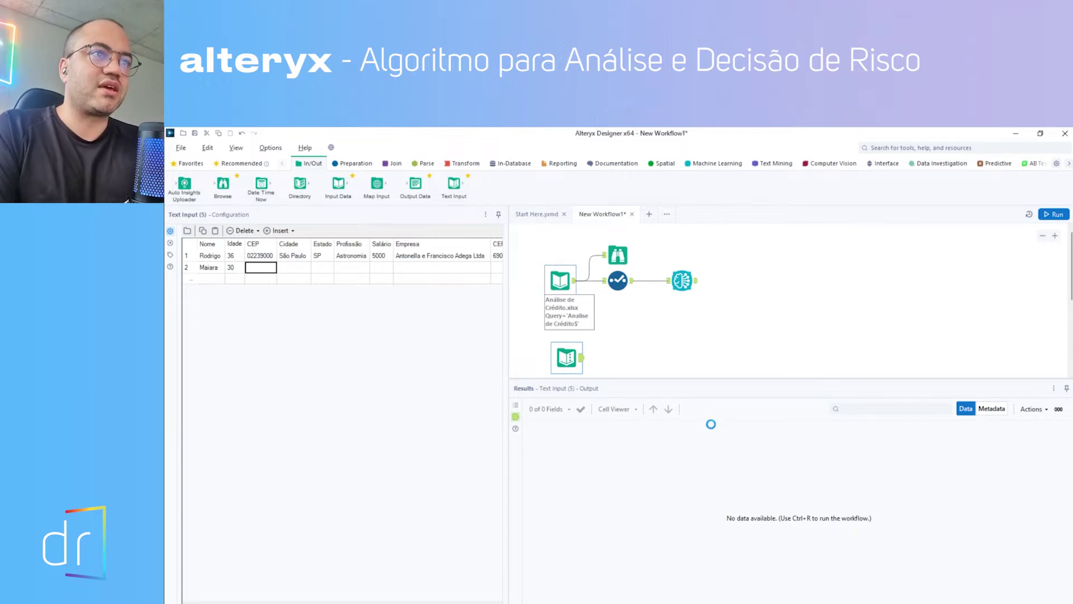
# Copy record 8's values from CEP through Empresa in the Análise de Crédito input data results
pyautogui.click(698, 507)
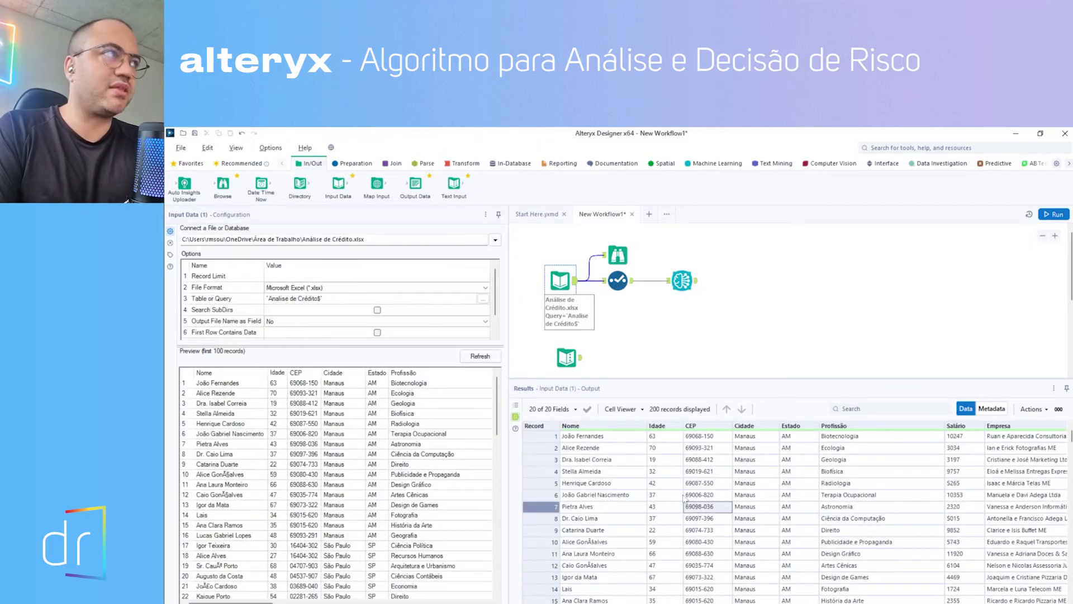
pyautogui.click(566, 358)
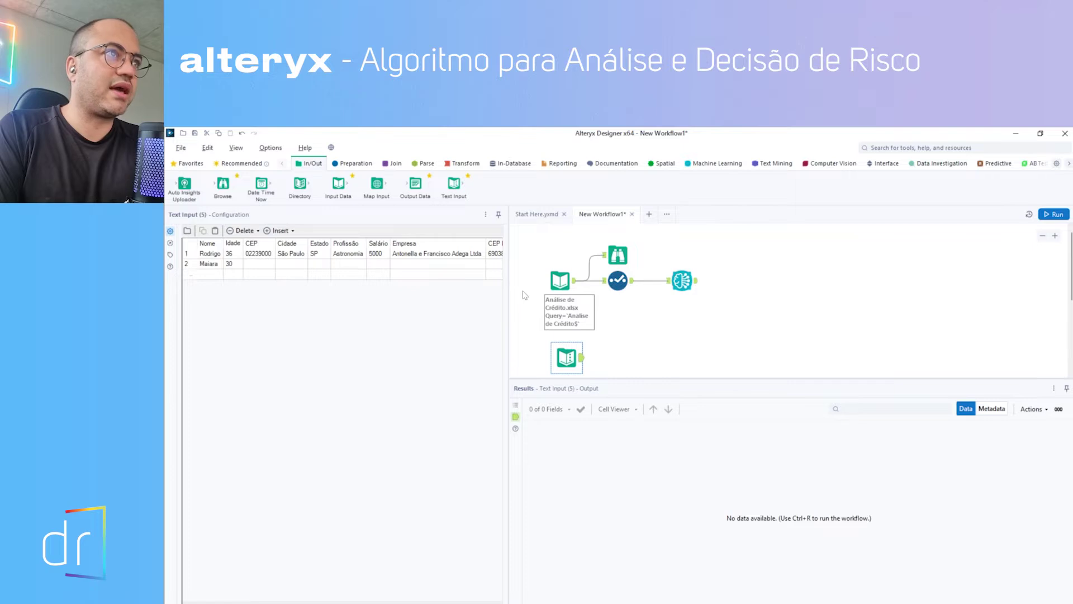
pyautogui.click(560, 281)
pyautogui.moveTo(731, 521); pyautogui.dragTo(785, 520)
pyautogui.moveTo(857, 524); pyautogui.dragTo(858, 523)
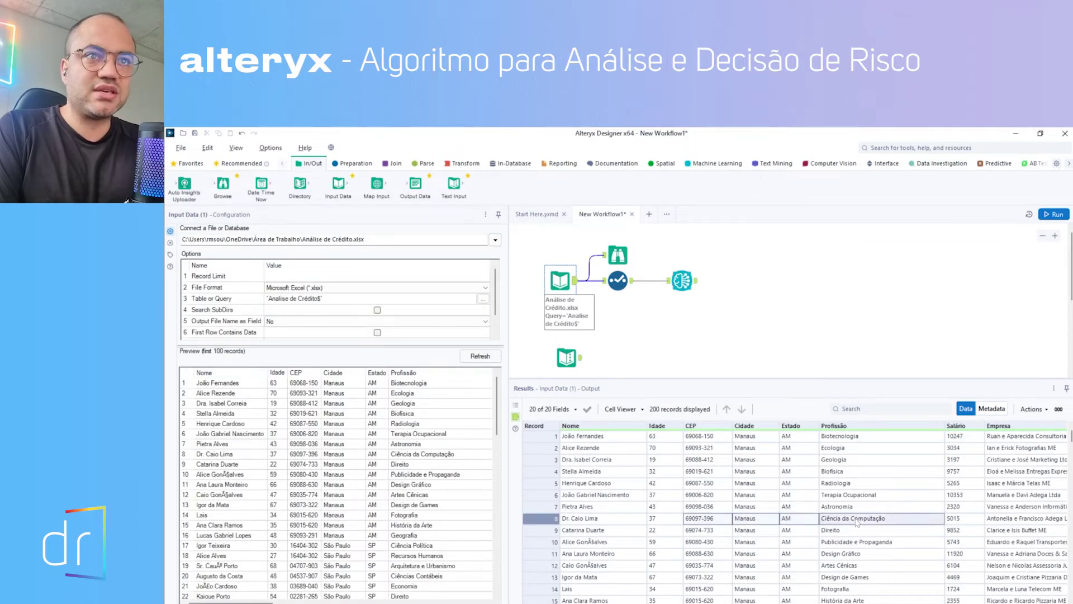
pyautogui.moveTo(976, 523); pyautogui.dragTo(1000, 522)
pyautogui.hotkey('ctrl', 'c')
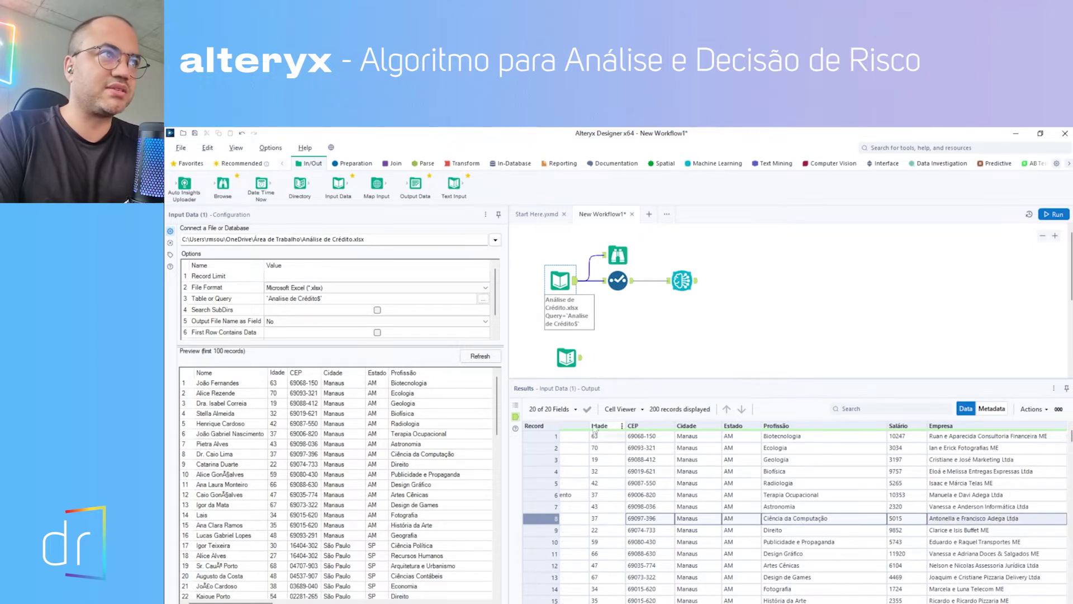
# Paste the copied values into the second applicant's row of the Text Input, starting at CEP
pyautogui.click(567, 356)
pyautogui.click(260, 266)
pyautogui.hotkey('ctrl', 'v')
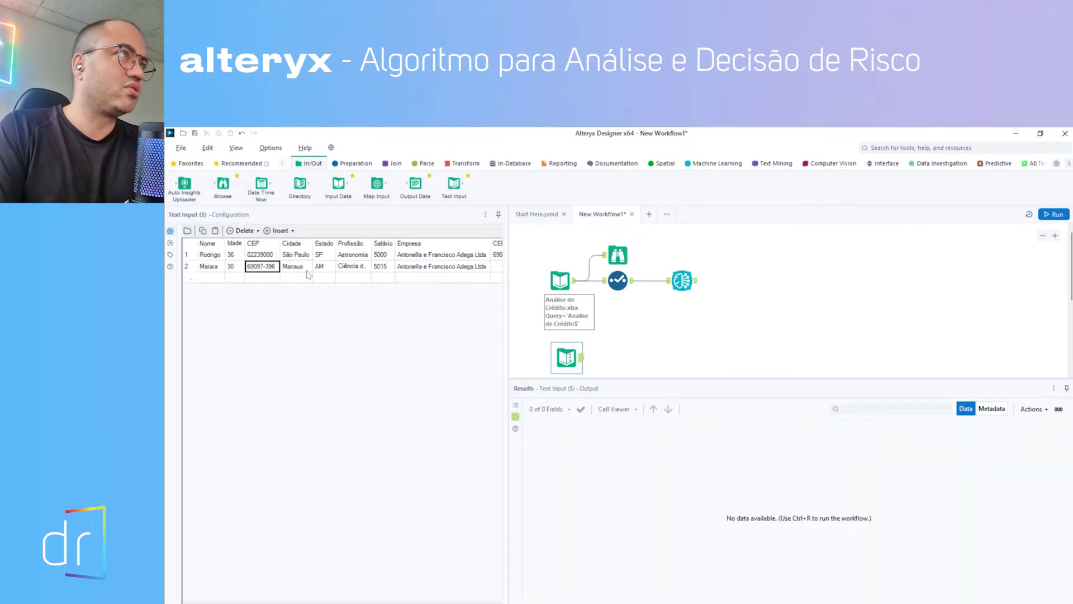
# Set Salário to 10000 in the second applicant's row
pyautogui.press('Right')
pyautogui.press('Right')
pyautogui.press('Right')
pyautogui.press('Right')
pyautogui.press('Right')
pyautogui.press('Right')
pyautogui.press('Right')
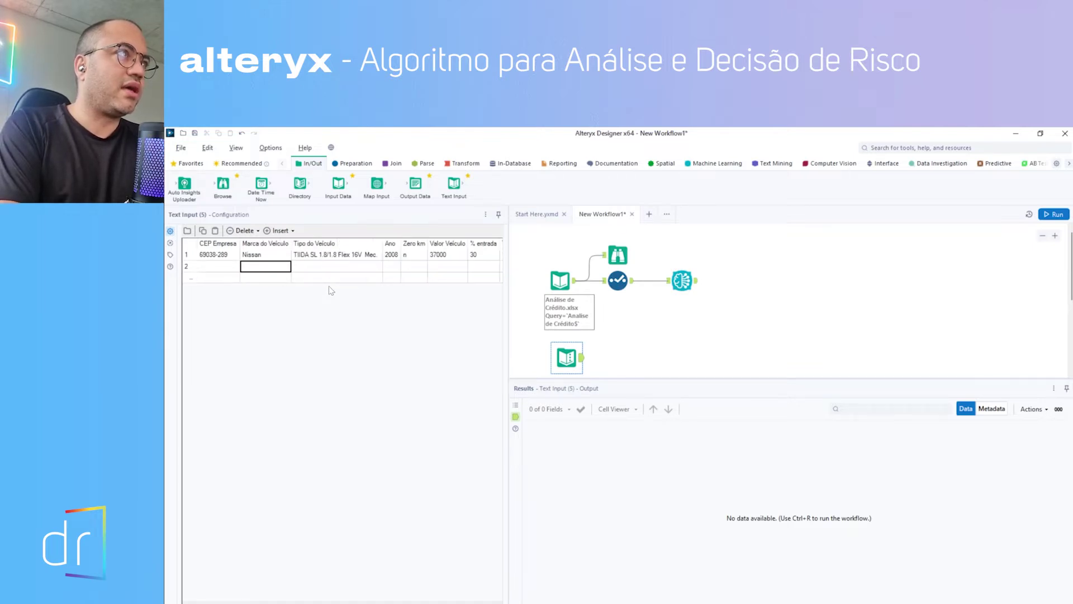
pyautogui.press('Left')
pyautogui.press('Left')
pyautogui.press('Left')
pyautogui.press('Left')
pyautogui.press('Left')
pyautogui.press('Left')
pyautogui.press('Left')
pyautogui.press('Right')
pyautogui.press('Right')
pyautogui.press('Right')
pyautogui.press('Right')
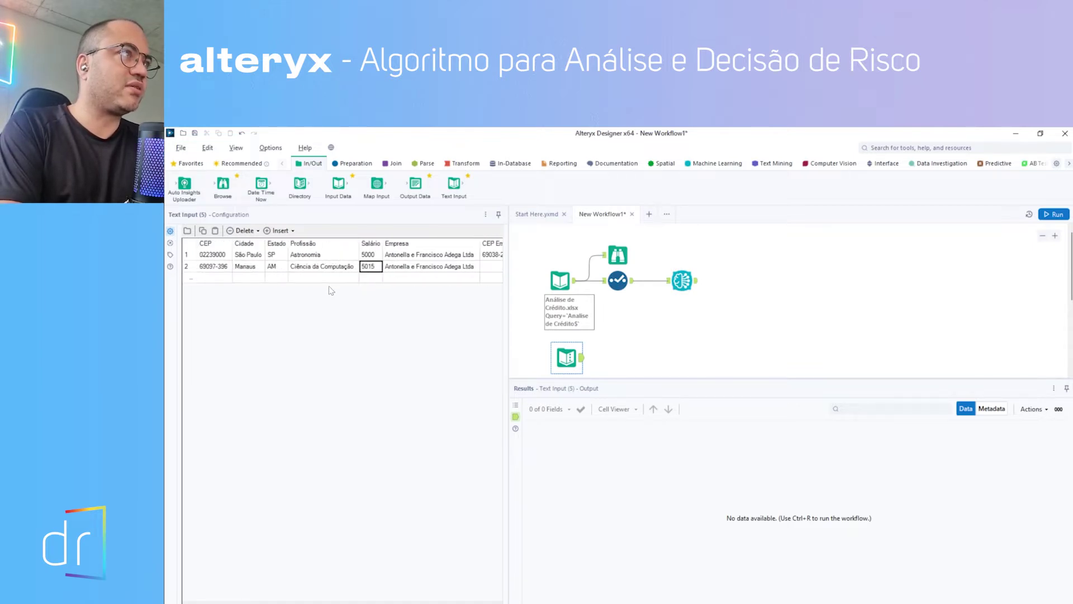
pyautogui.write('10000')
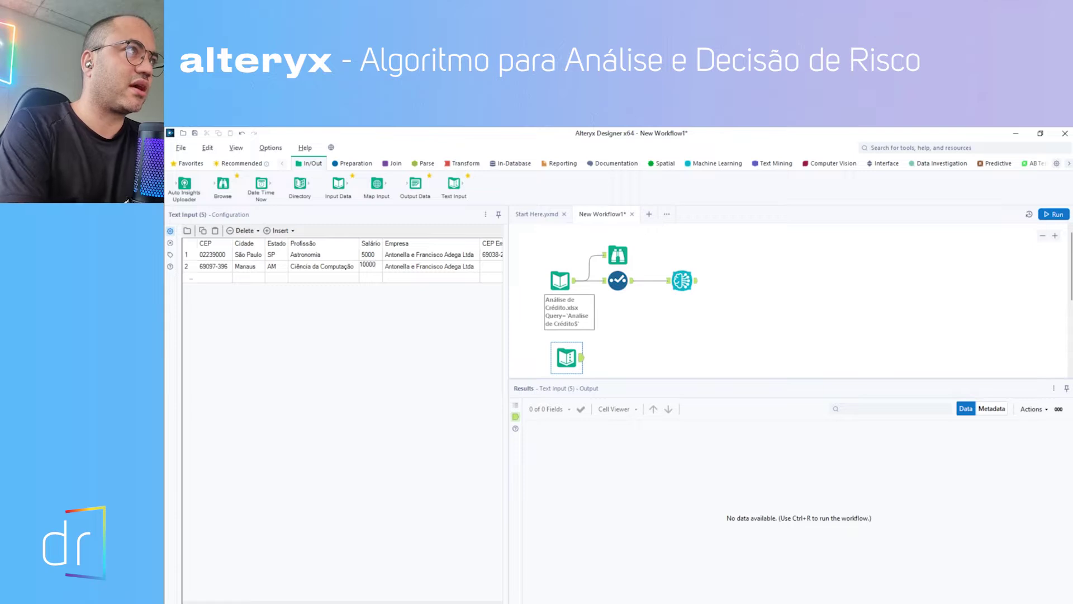
pyautogui.press('Right')
# Get the CEP Empresa value of record 8 from the Análise de Crédito input data for the second applicant
pyautogui.press('Right')
pyautogui.press('Right')
pyautogui.press('Left')
pyautogui.press('Left')
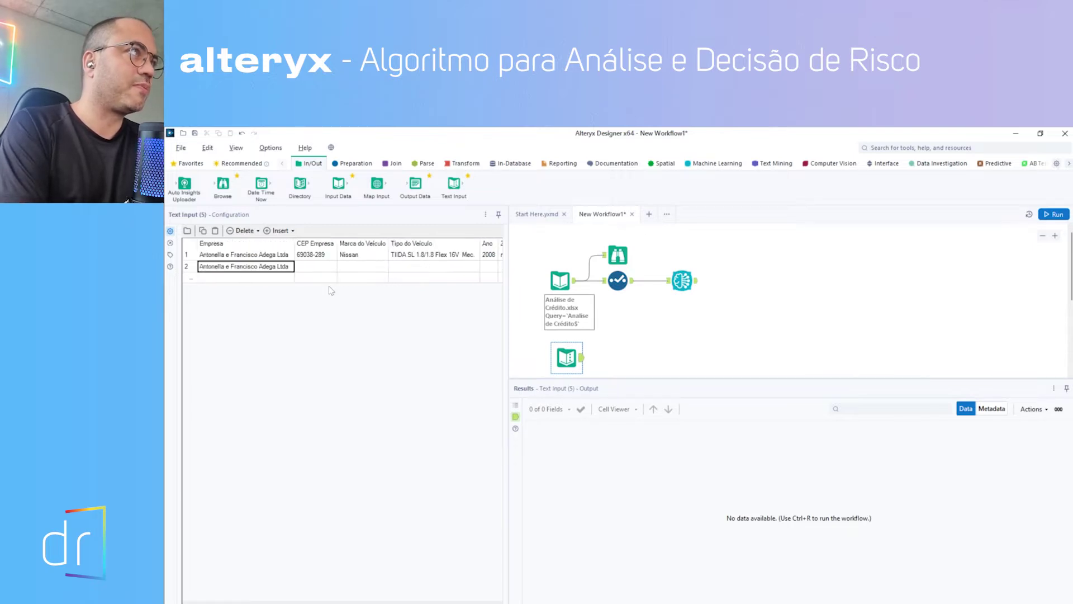
pyautogui.press('Right')
pyautogui.press('Right')
pyautogui.press('Left')
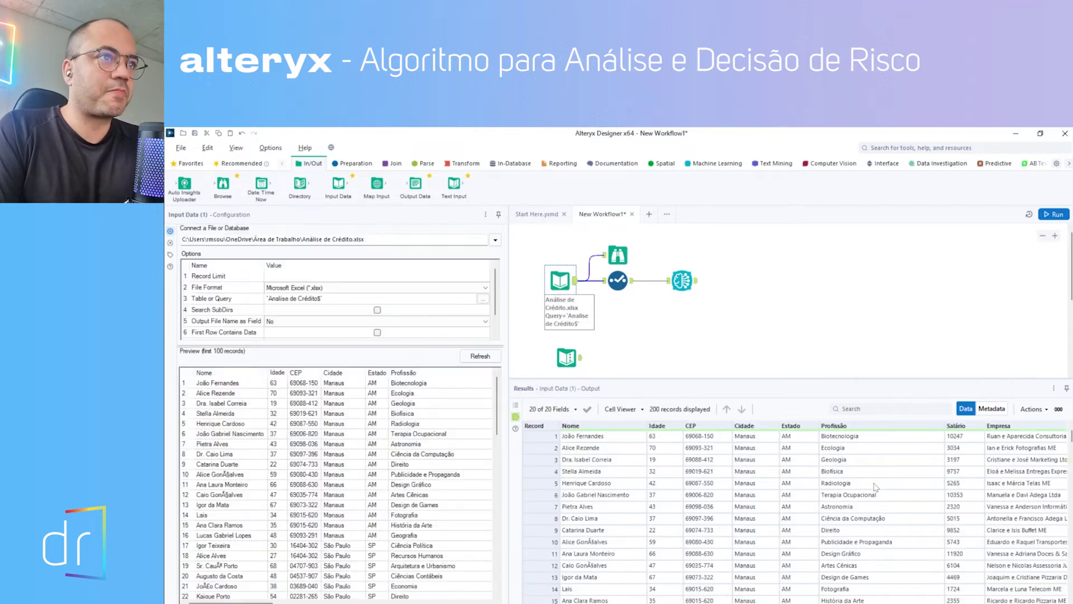
pyautogui.click(716, 521)
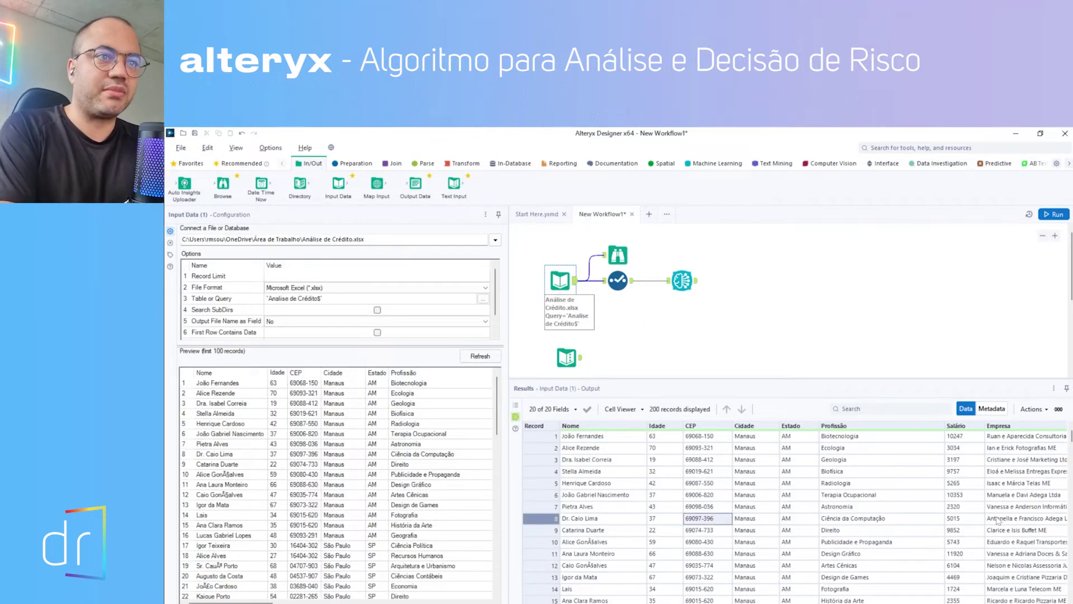
pyautogui.press('Right')
pyautogui.press('Right')
pyautogui.press('Right')
pyautogui.press('Right')
pyautogui.press('Right')
pyautogui.press('Right')
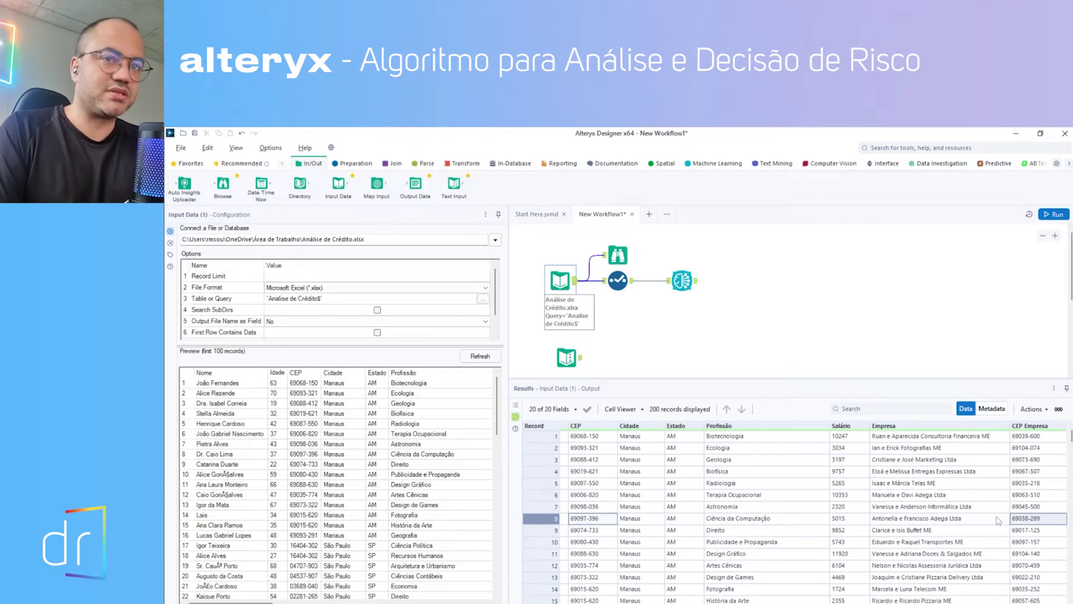
# Enter record 8's company postal code under CEP Empresa in the second applicant's row of the Text Input
pyautogui.click(555, 353)
pyautogui.click(447, 265)
pyautogui.press('Right')
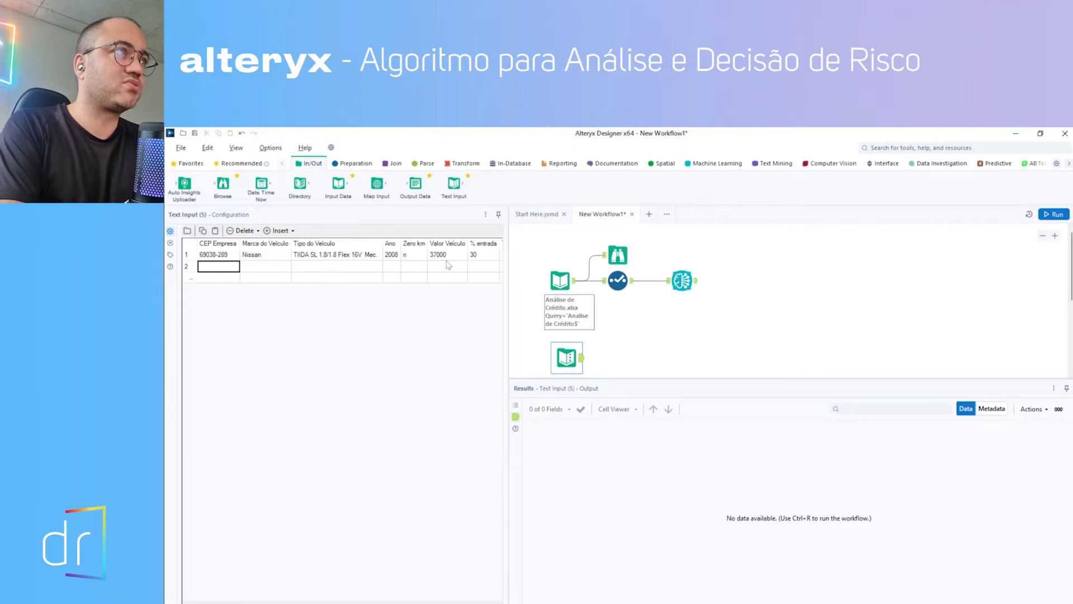
pyautogui.write('69038-289')
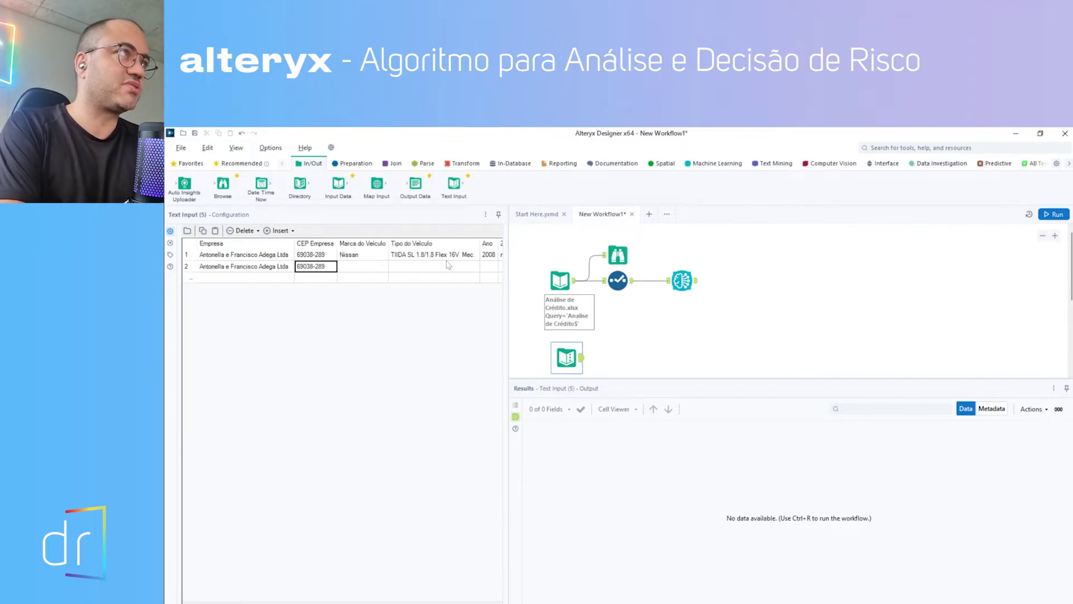
pyautogui.press('Right')
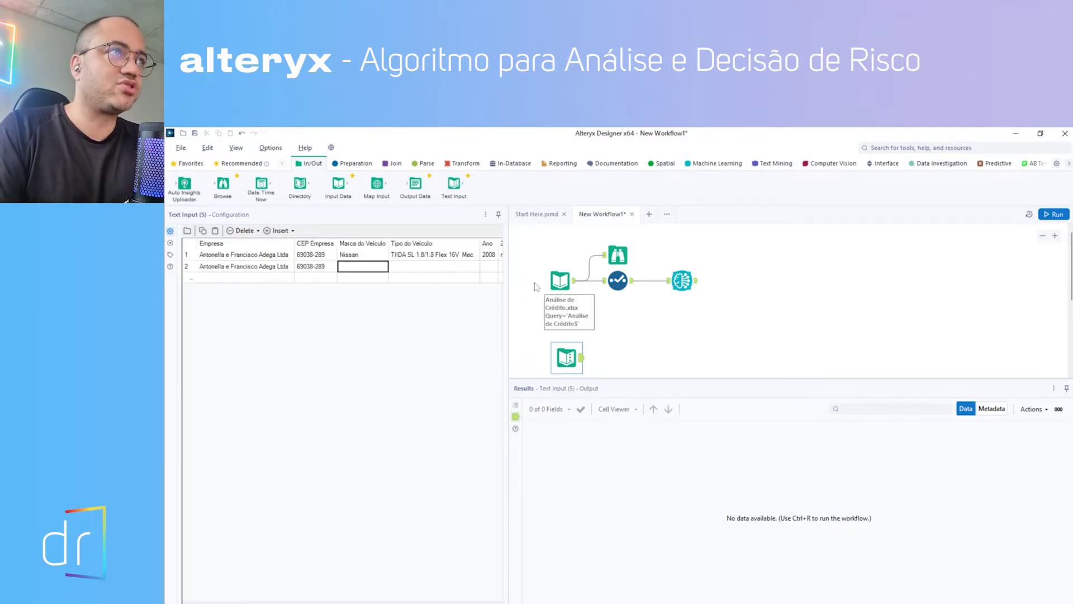
# Copy the vehicle brand, type, year and Zero km values of record 112 (Toyota Corolla GLi) from the Análise de Crédito input data
pyautogui.click(559, 281)
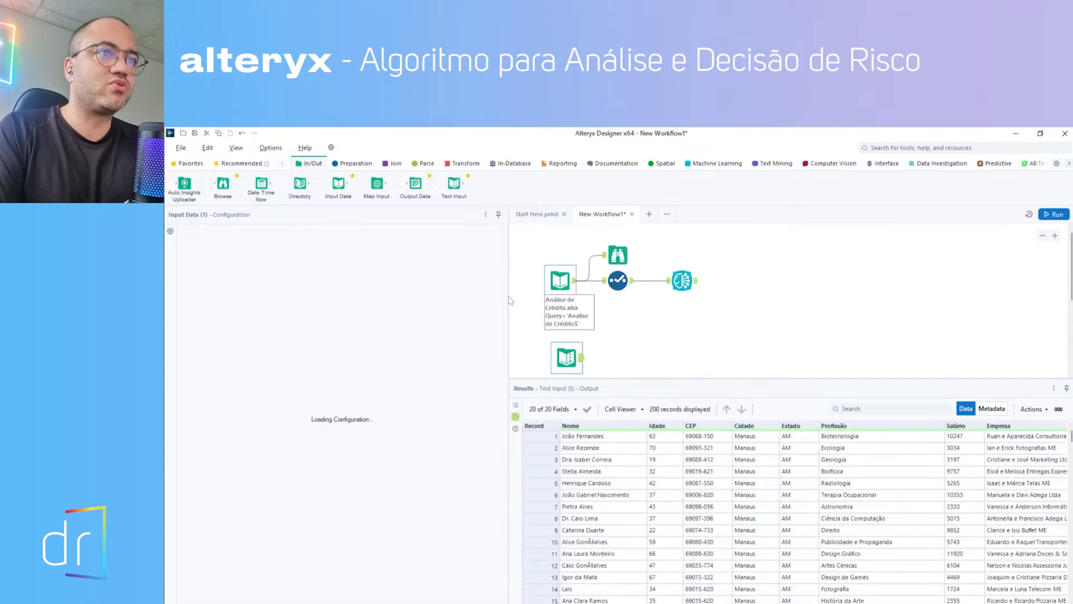
pyautogui.hscroll(9, 793, 511)
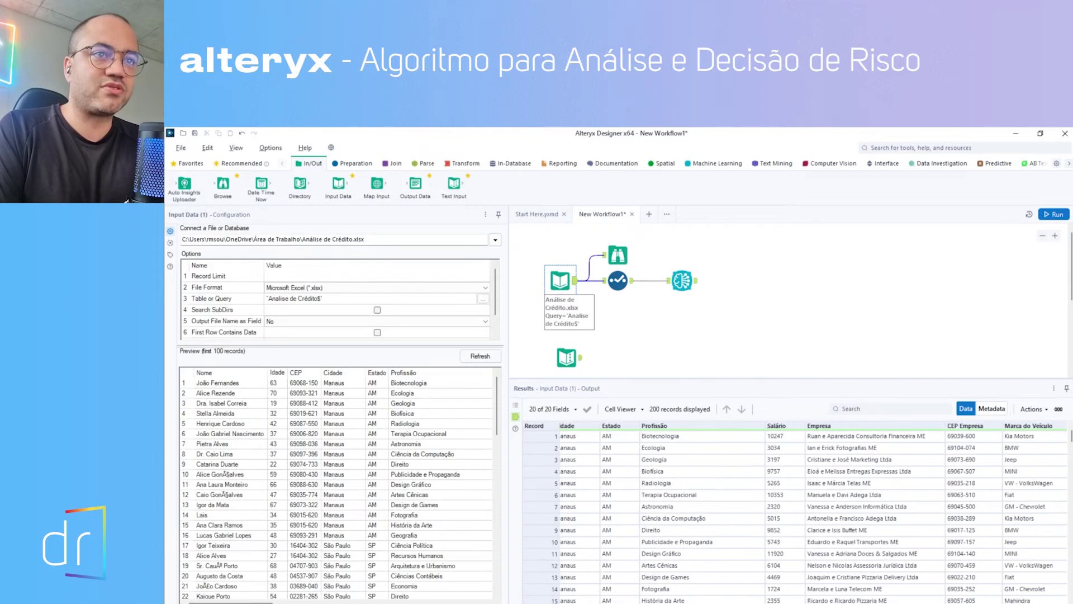
pyautogui.scroll(-15, 771, 557)
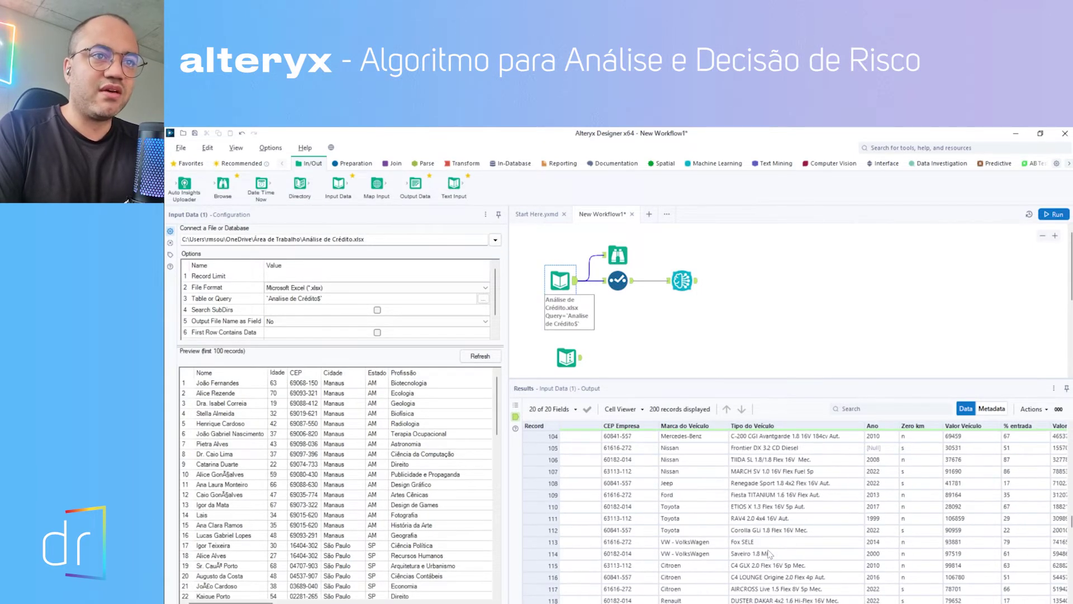
pyautogui.click(671, 531)
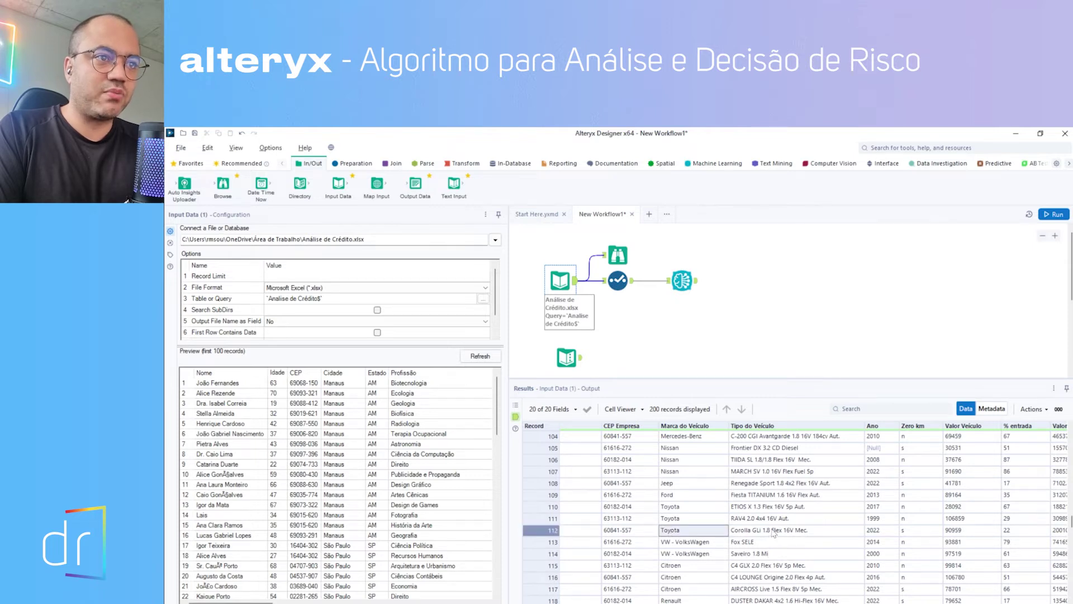
pyautogui.moveTo(774, 534); pyautogui.dragTo(924, 535)
pyautogui.hotkey('ctrl', 'c')
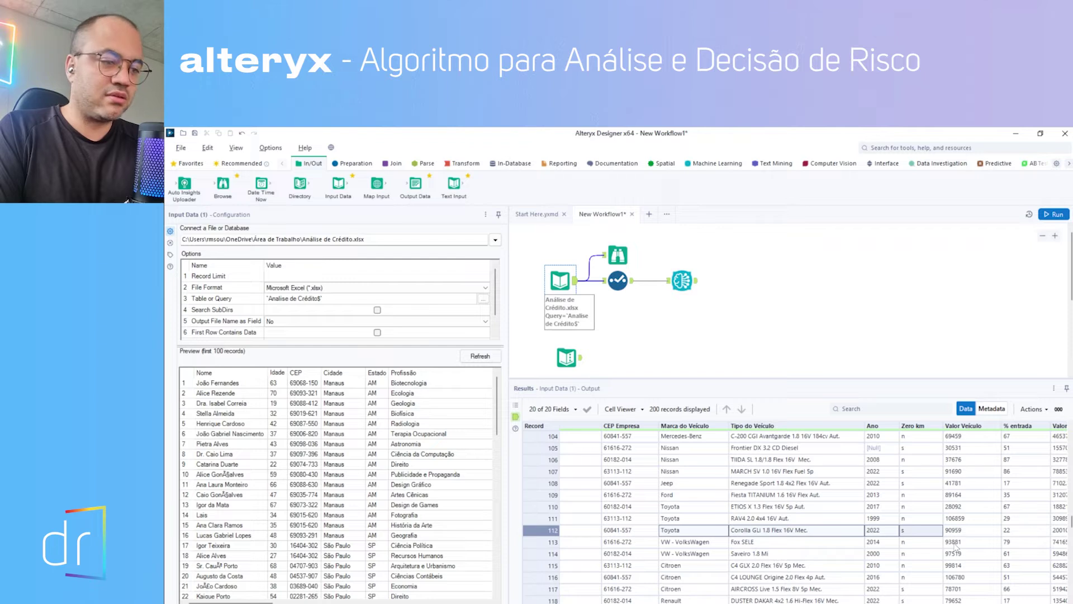
# Paste Toyota, Corolla GLi 1.8 Flex 16V Mec., 2022 and s into the second applicant's row of the Text Input, starting at Marca do Veículo
pyautogui.click(566, 357)
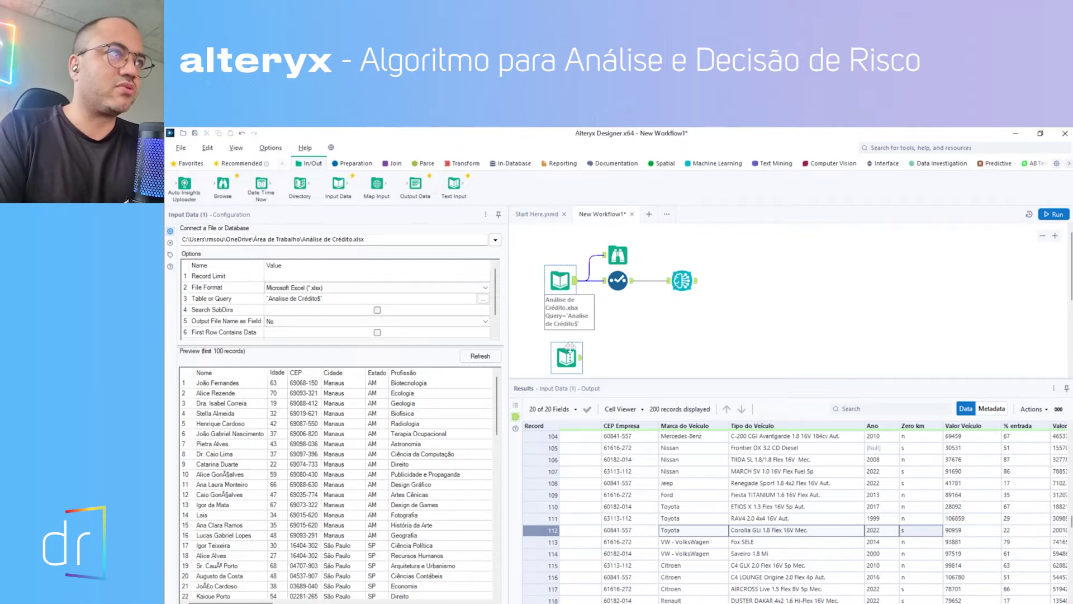
pyautogui.click(454, 266)
pyautogui.press('Right')
pyautogui.press('Right')
pyautogui.press('Right')
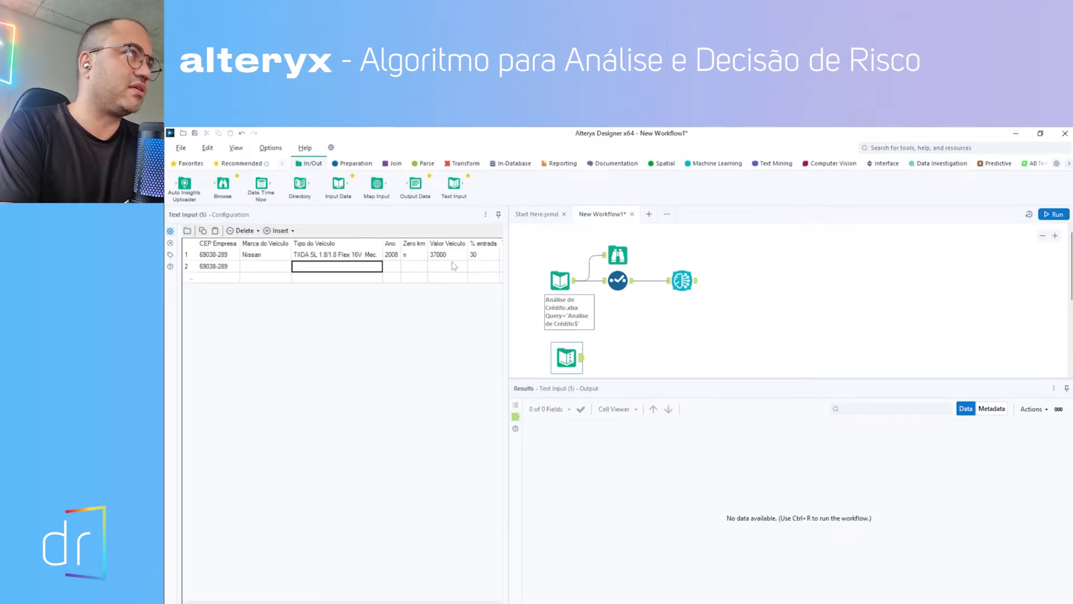
pyautogui.press('Left')
pyautogui.press('Left')
pyautogui.press('Right')
pyautogui.hotkey('ctrl', 'v')
pyautogui.press('Right')
pyautogui.press('Right')
pyautogui.press('Right')
pyautogui.press('Right')
pyautogui.press('Right')
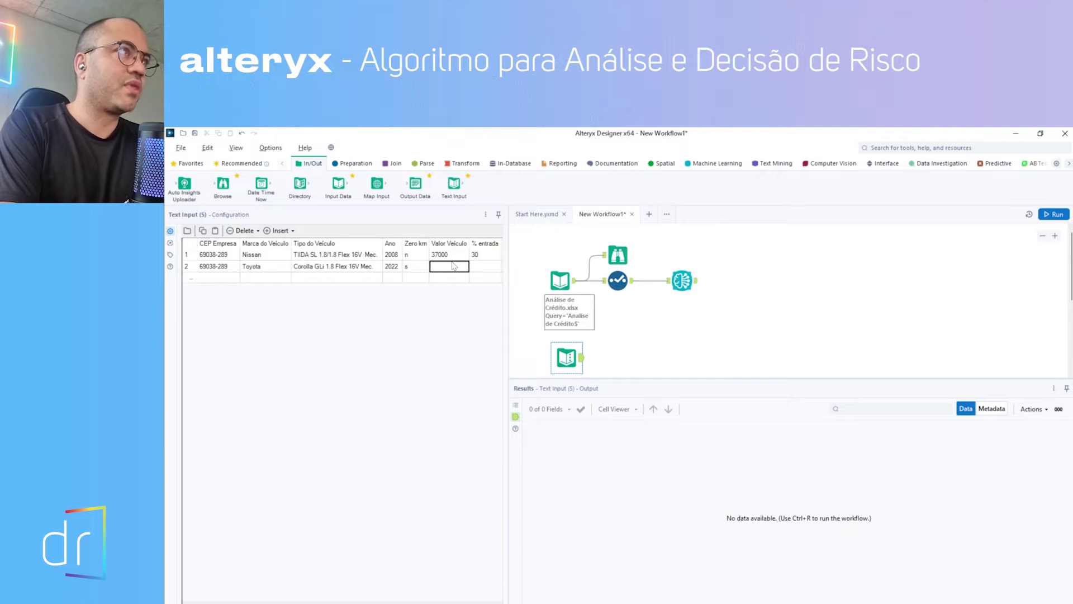
# Set Valor Veículo to 110000 and % entrada to 50 in the second applicant's row
pyautogui.click(454, 266)
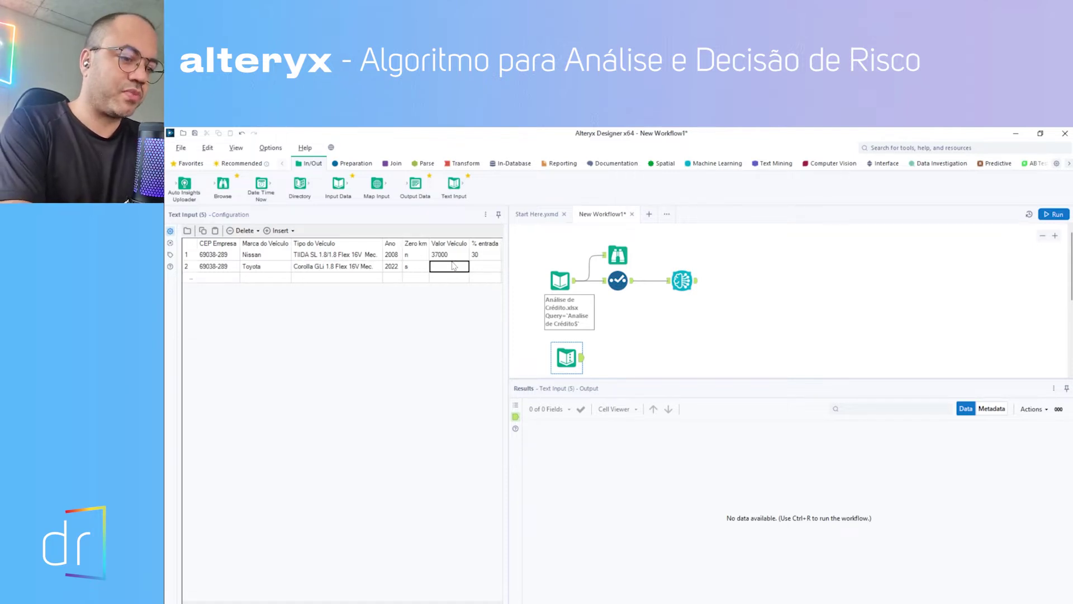
pyautogui.write('110000')
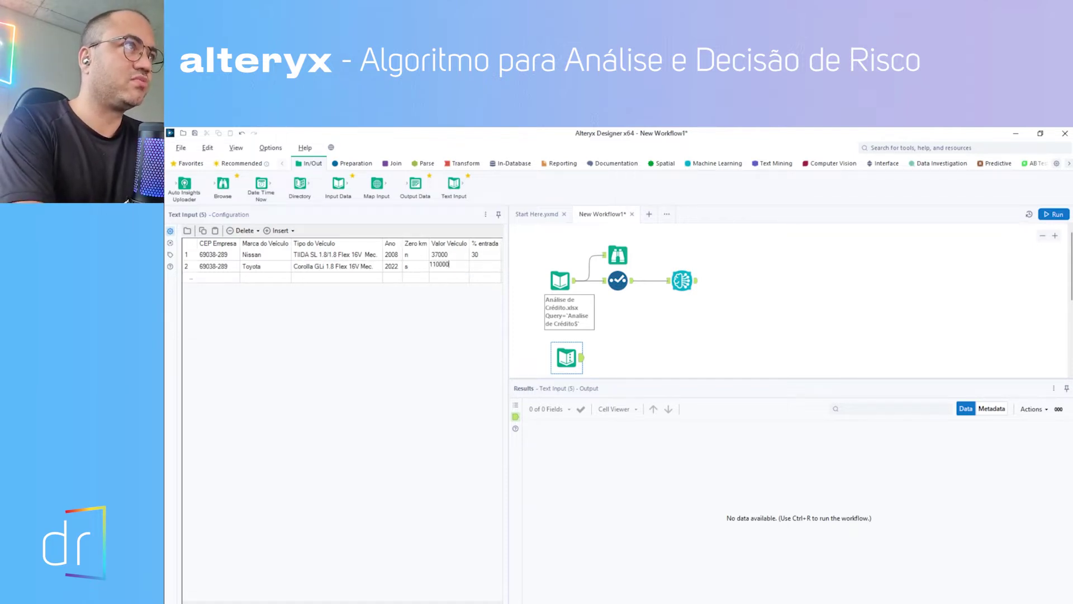
pyautogui.press('Tab')
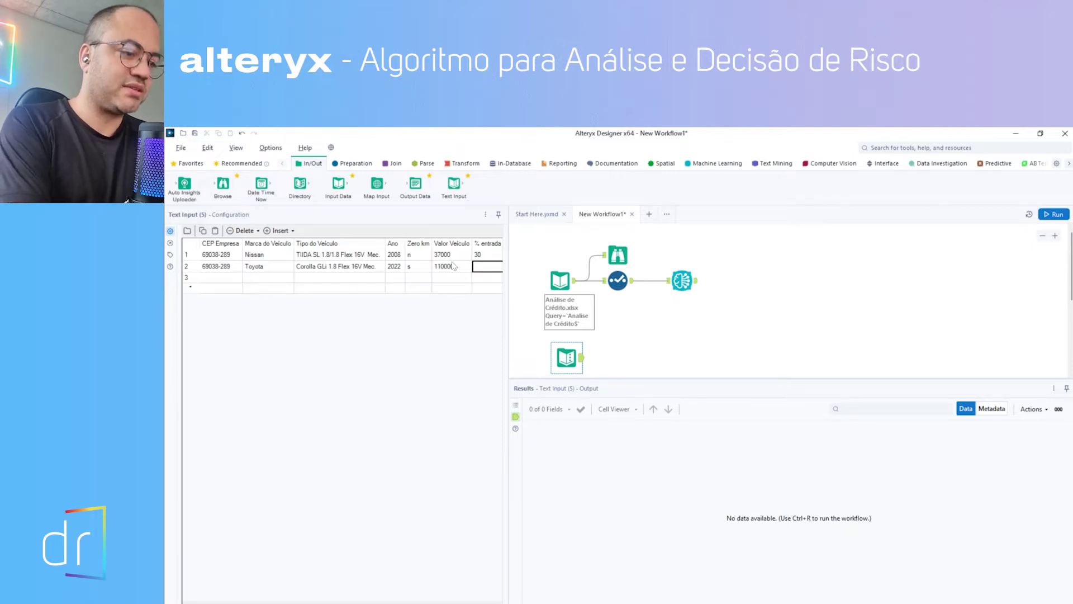
pyautogui.write('50')
pyautogui.press('Tab')
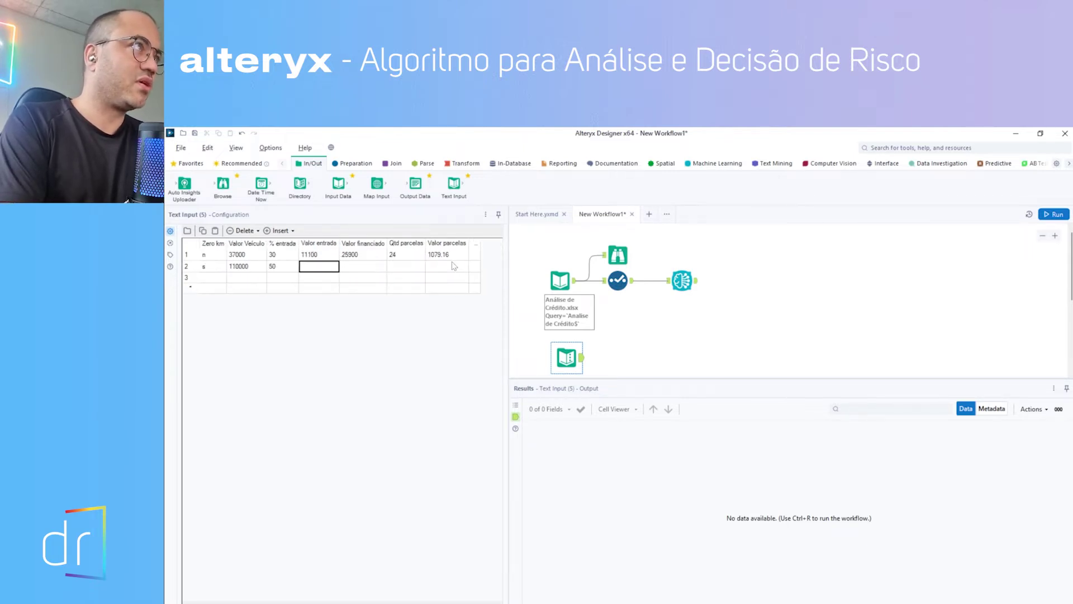
# Fill in the second applicant's financing with Valor entrada 55000, Valor financiado 55000 and Qtd parcelas 12
pyautogui.write('550')
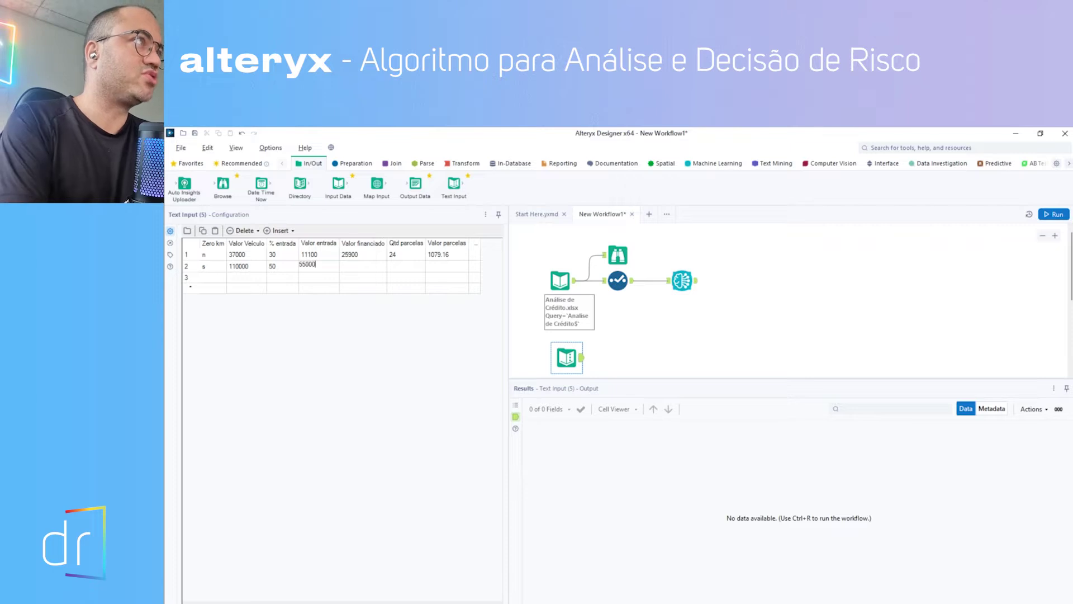
pyautogui.write('00')
pyautogui.press('Tab')
pyautogui.write('55000')
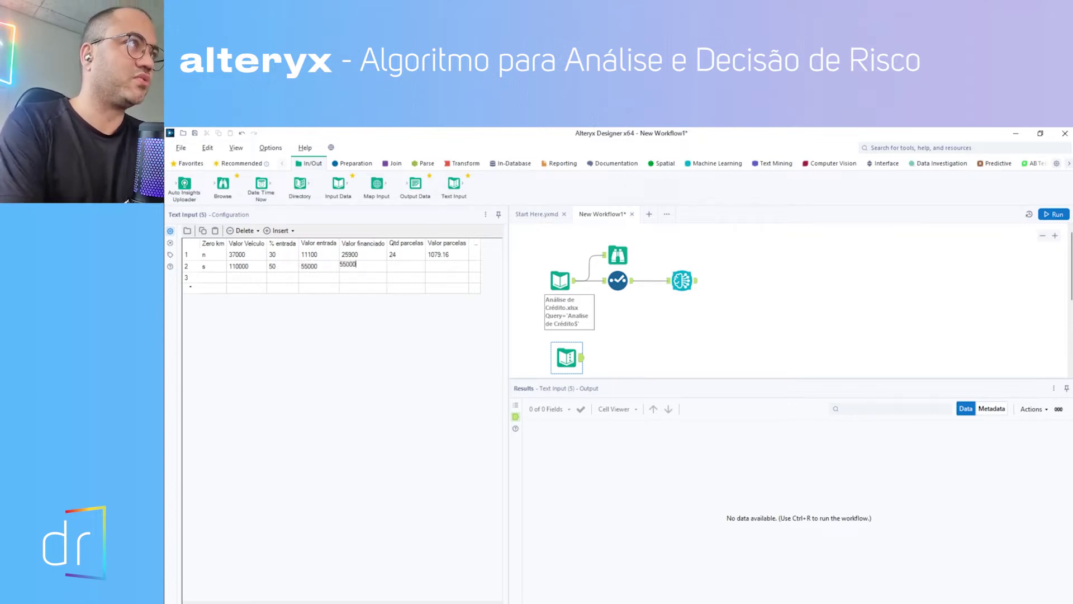
pyautogui.press('Tab')
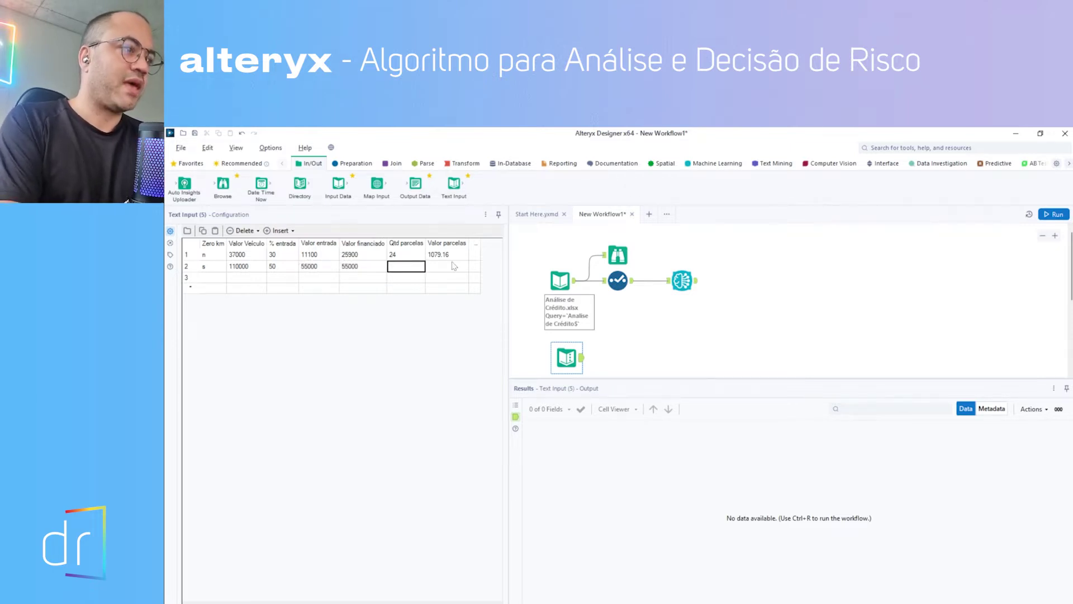
pyautogui.write('12')
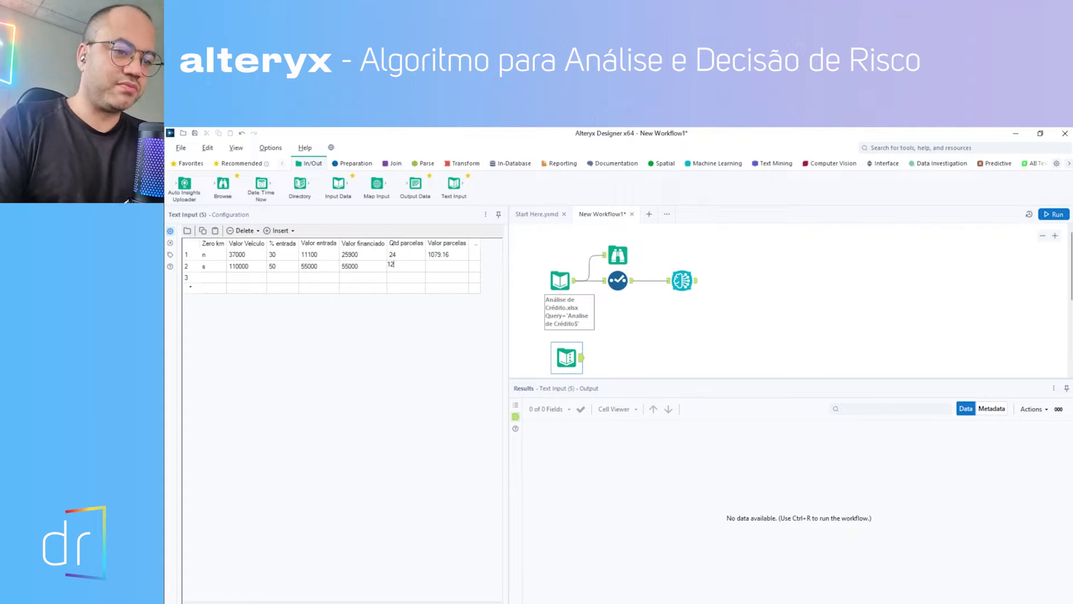
# Switch to Calculator and divide the financed 55000 by 12 to work out the installment value
pyautogui.click(889, 603)
pyautogui.doubleClick(869, 436)
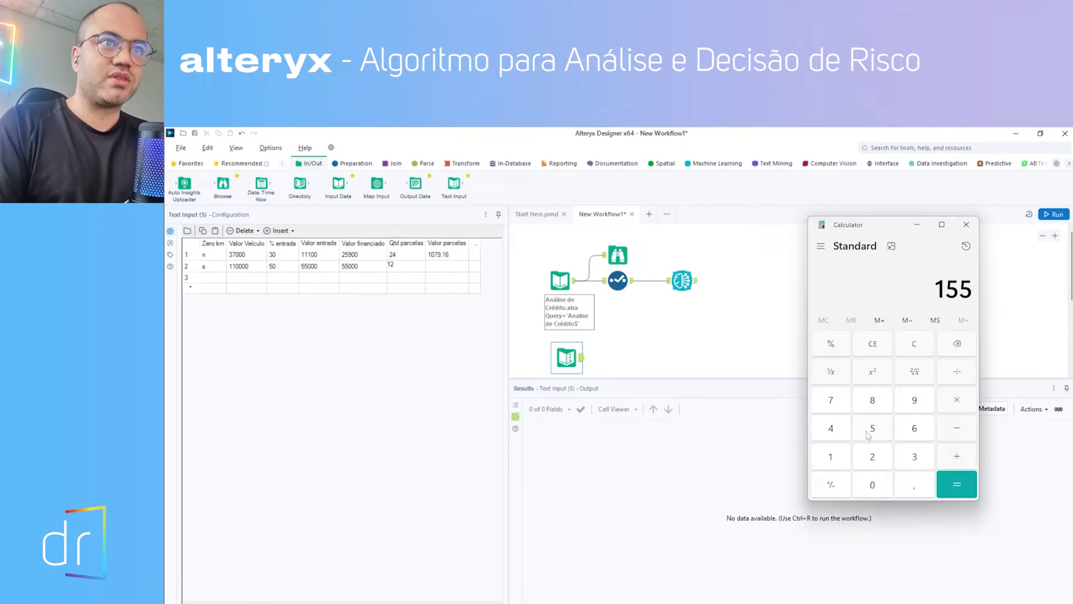
pyautogui.click(916, 349)
pyautogui.click(869, 438)
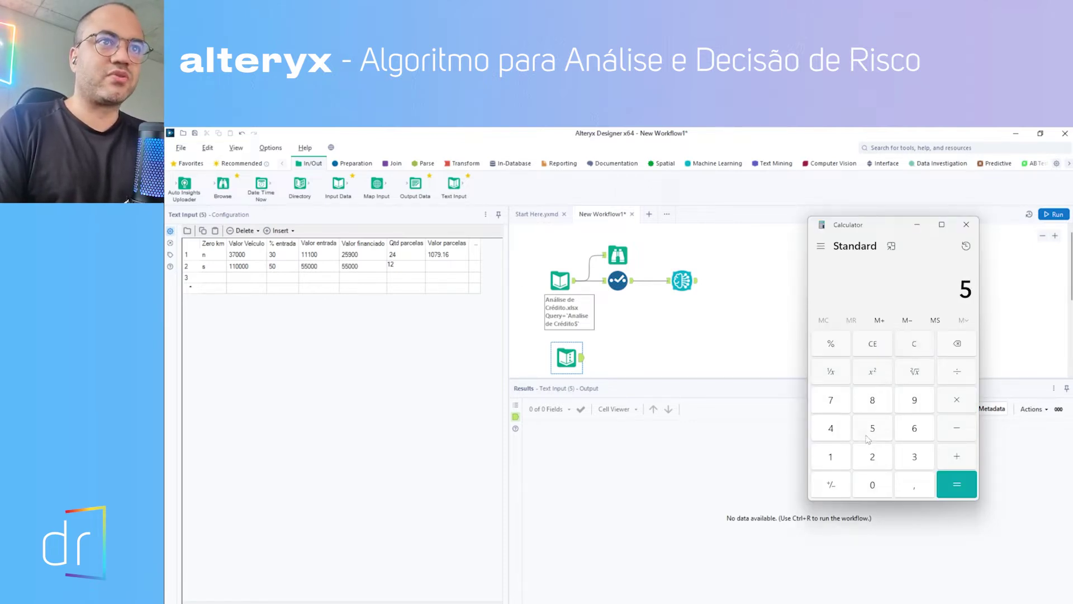
pyautogui.click(869, 439)
pyautogui.tripleClick(874, 487)
pyautogui.click(949, 380)
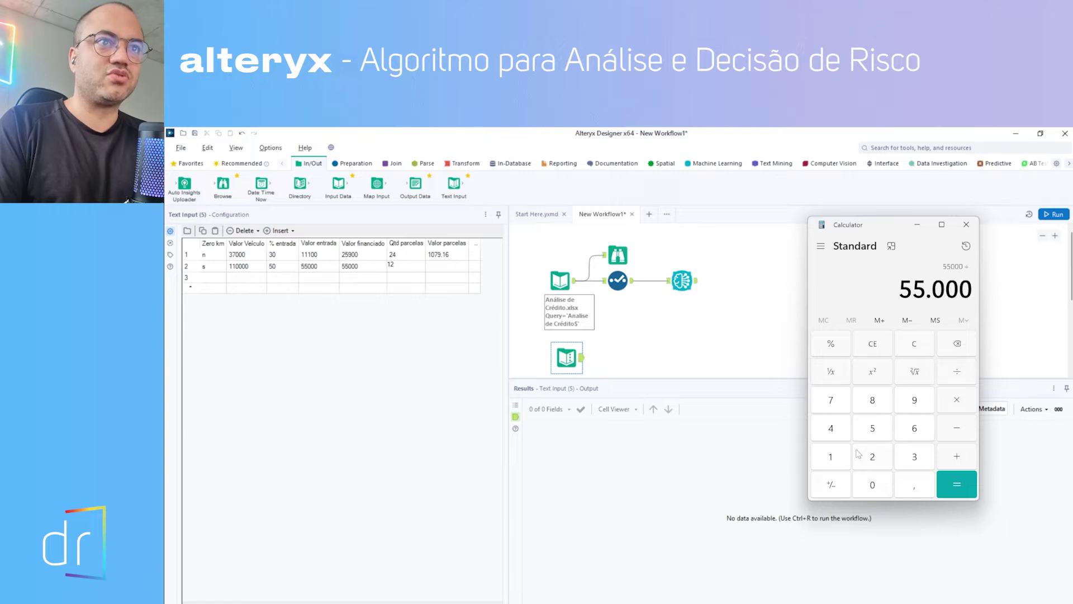
pyautogui.click(831, 457)
pyautogui.click(875, 460)
pyautogui.click(958, 488)
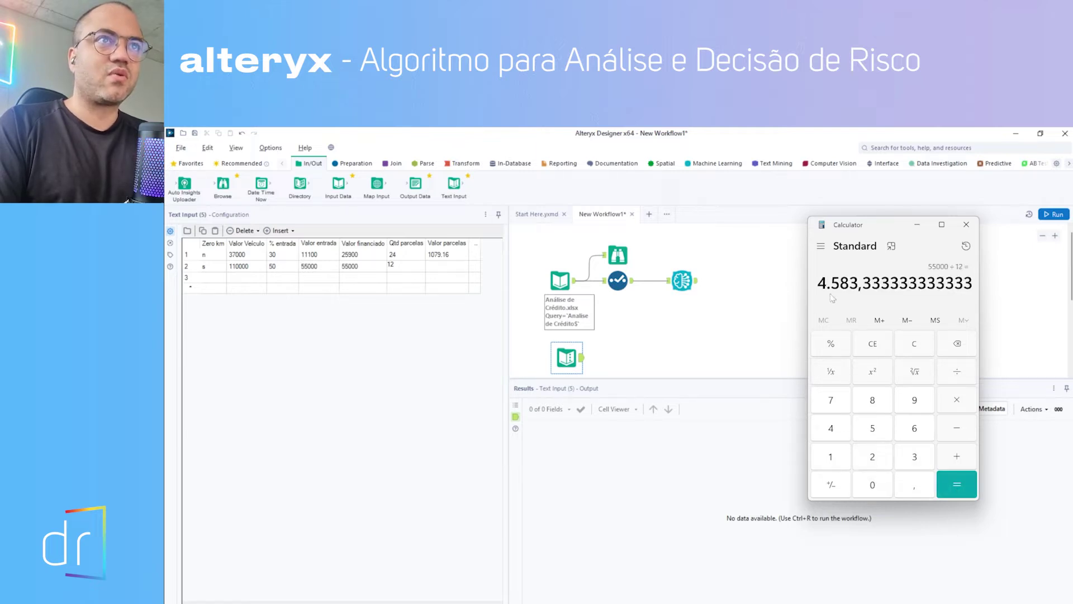
# Return to Alteryx Designer and set Valor parcelas to 4583.33 in the second applicant's row
pyautogui.click(447, 268)
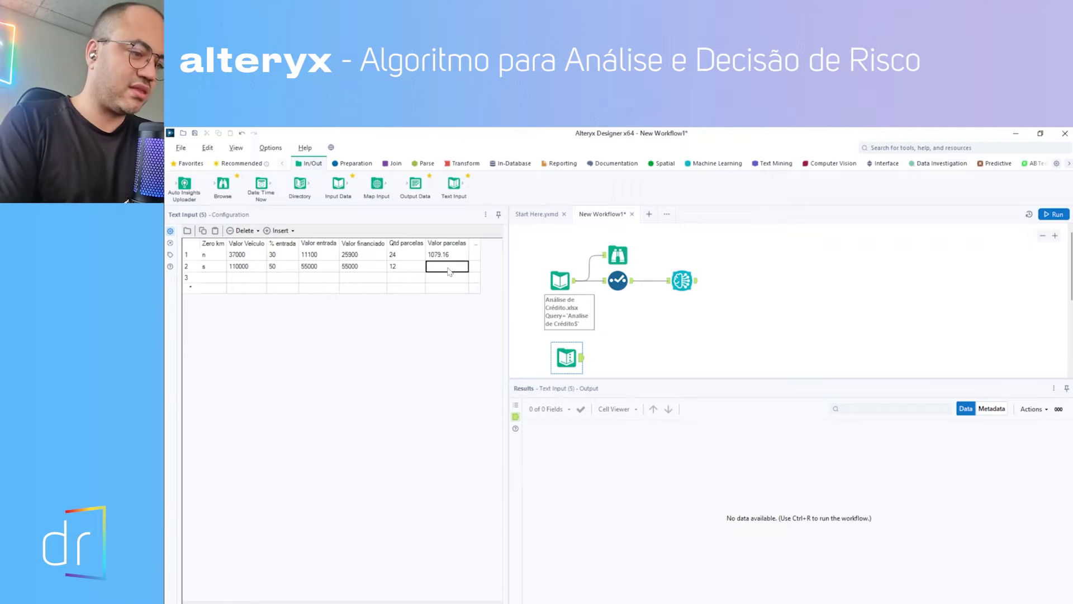
pyautogui.write('4583')
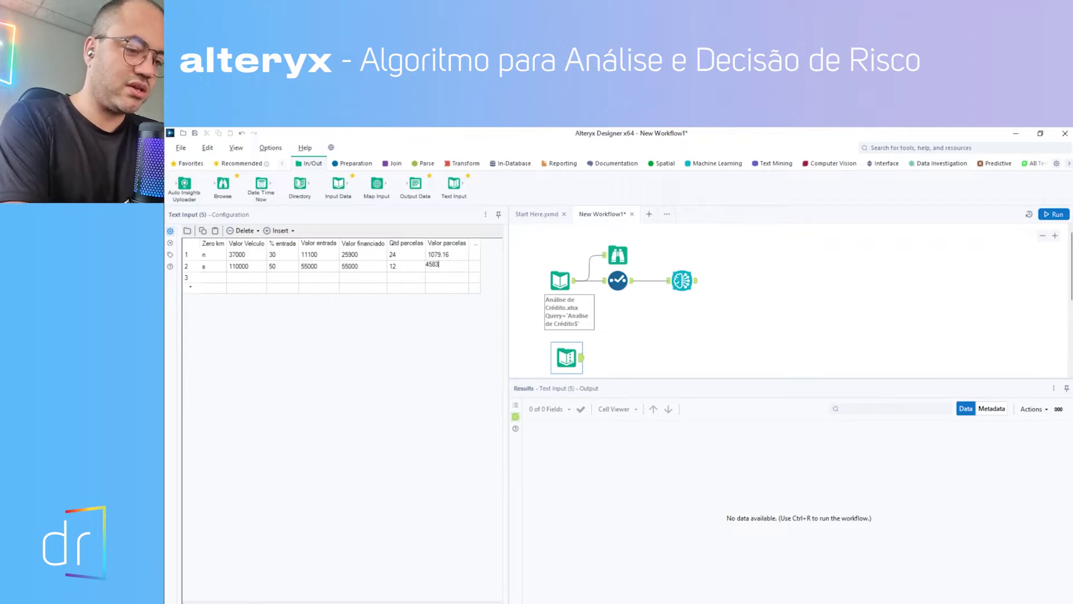
pyautogui.write('.33')
# Delete the empty third row from the Text Input and go back to its first columns
pyautogui.click(212, 275)
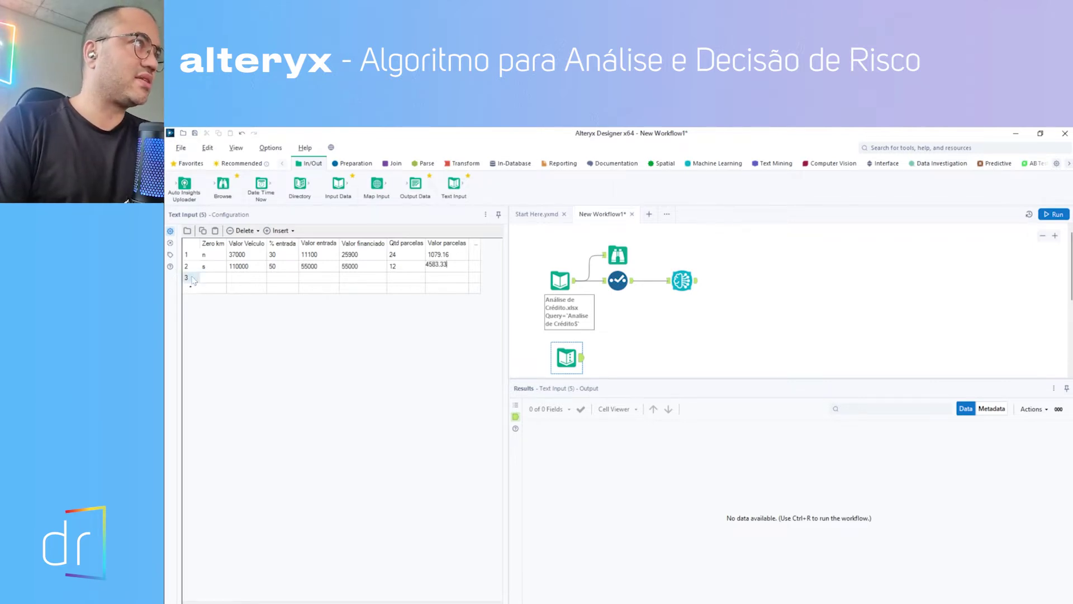
pyautogui.click(258, 230)
pyautogui.click(255, 256)
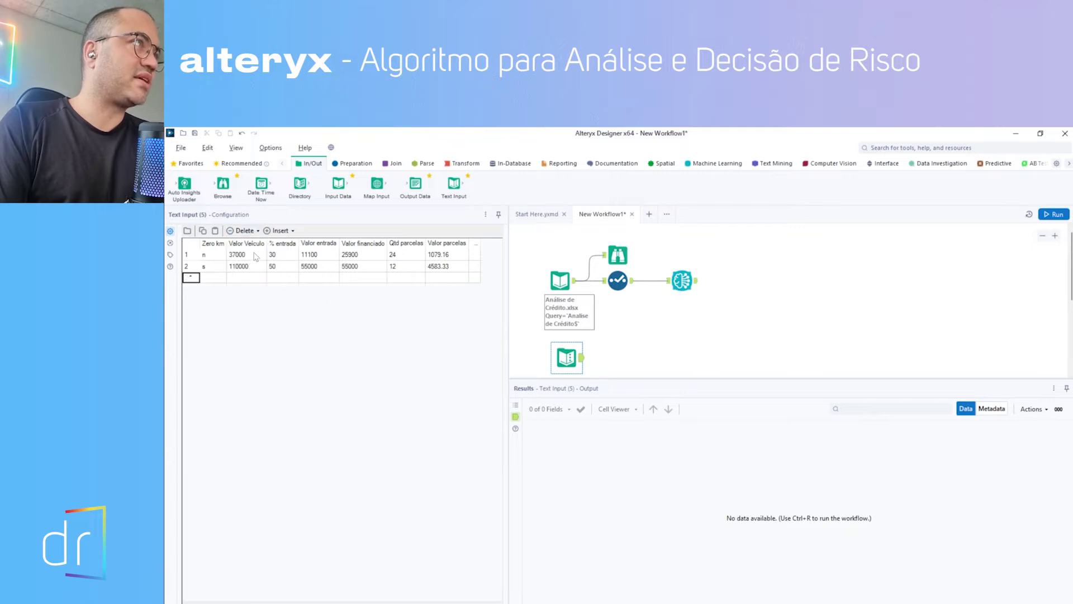
pyautogui.moveTo(404, 603); pyautogui.dragTo(187, 590)
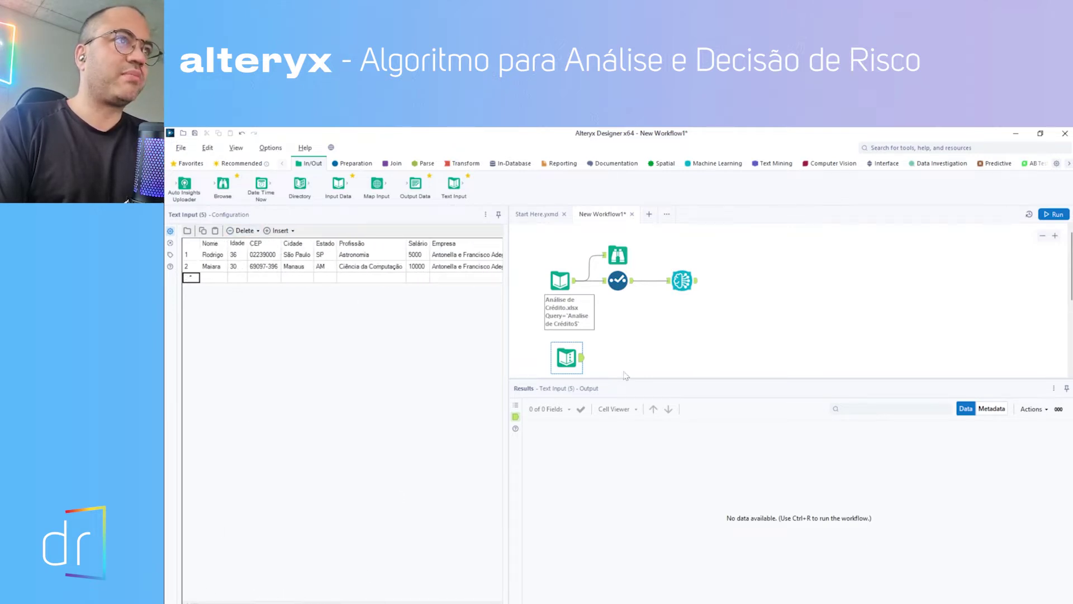
pyautogui.click(638, 353)
pyautogui.hotkey('ctrl', 'r')
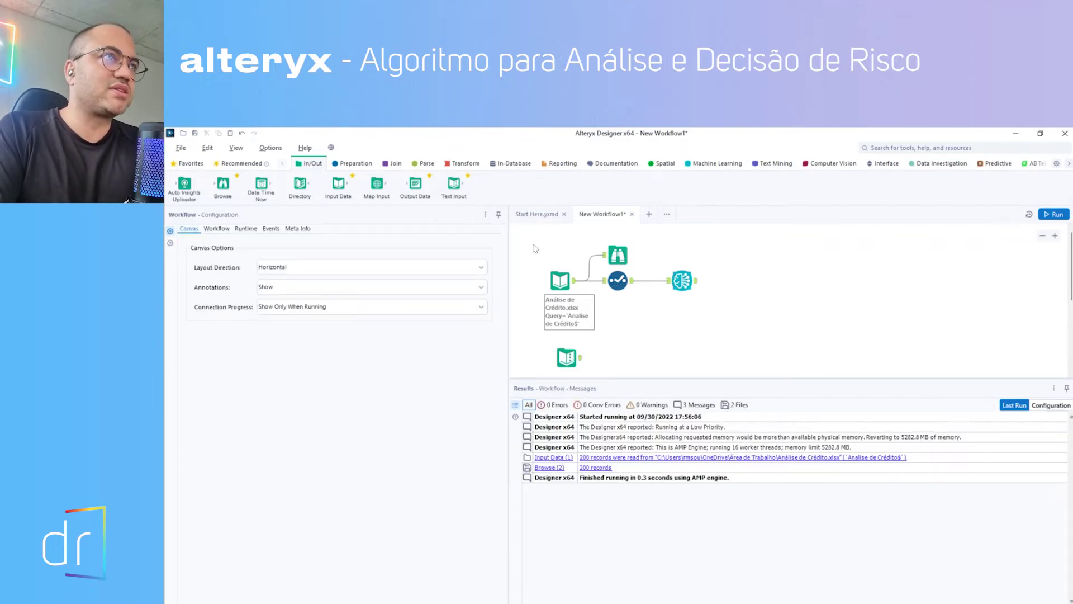
# Add an Auto Field tool connected to the output of the Text Input
pyautogui.click(580, 364)
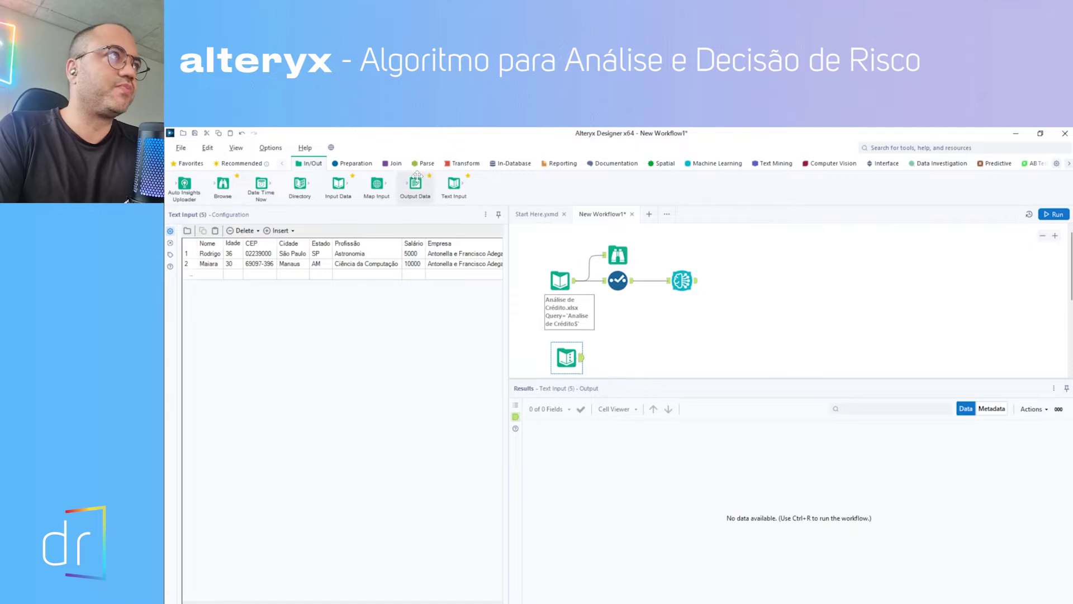
pyautogui.click(353, 163)
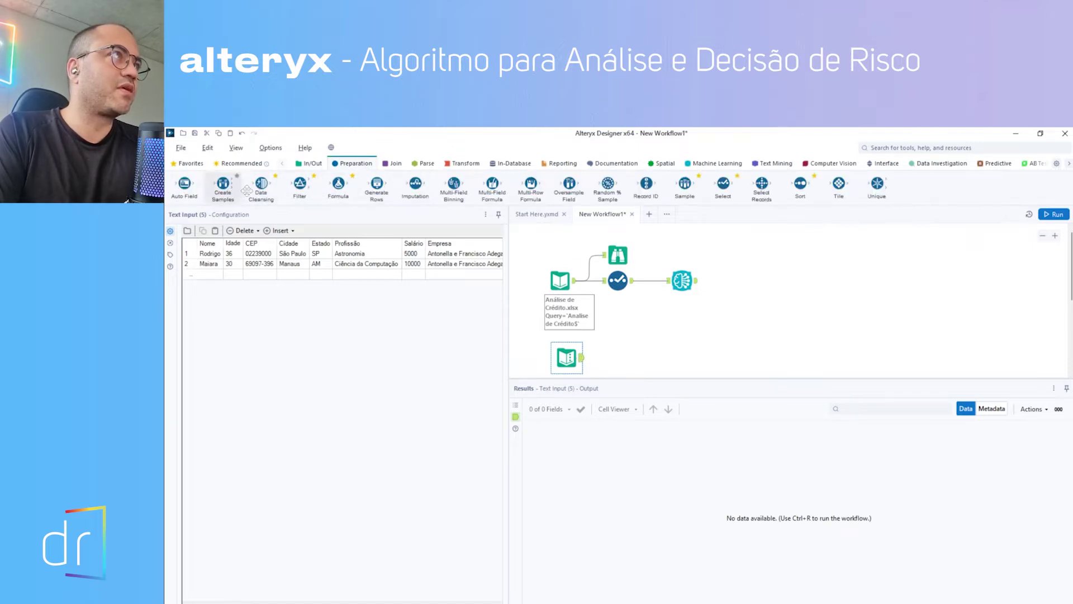
pyautogui.moveTo(186, 184); pyautogui.dragTo(624, 356)
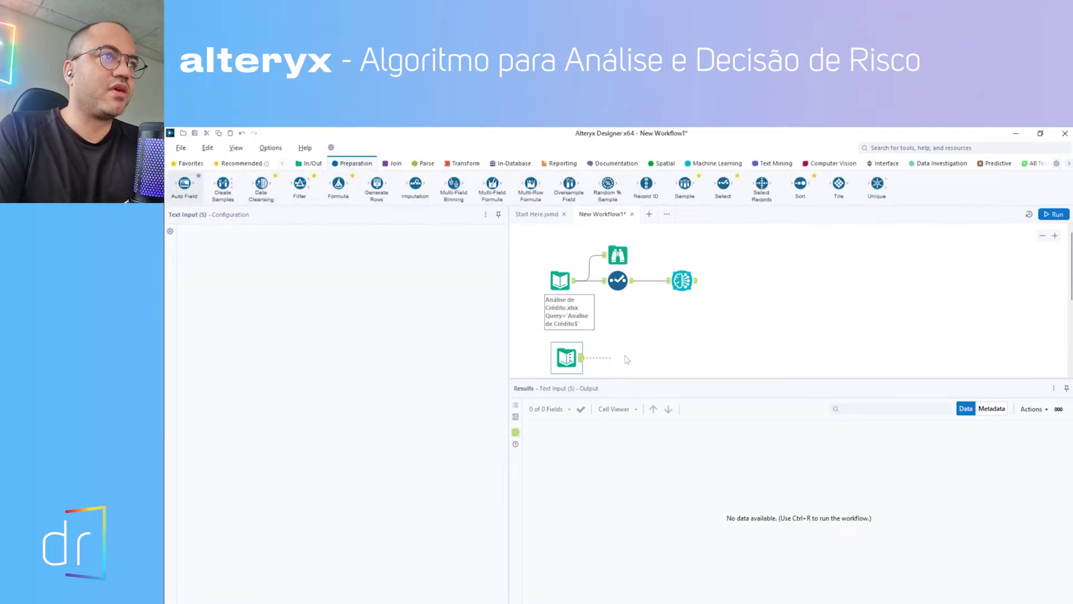
# Examine the field types in the metadata arriving at the Auto Field tool's input
pyautogui.click(992, 409)
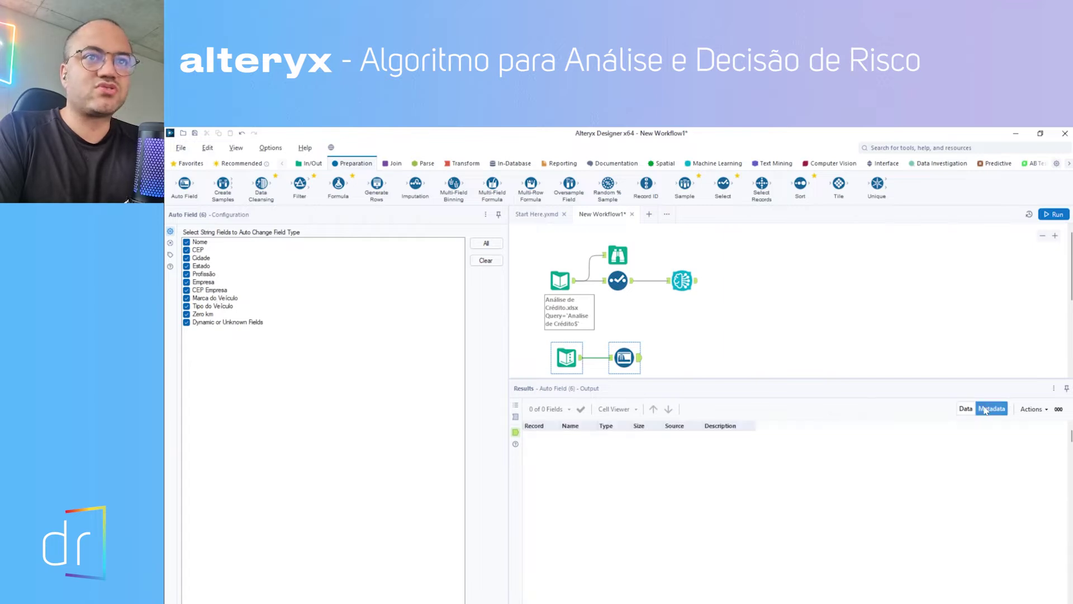
pyautogui.click(516, 417)
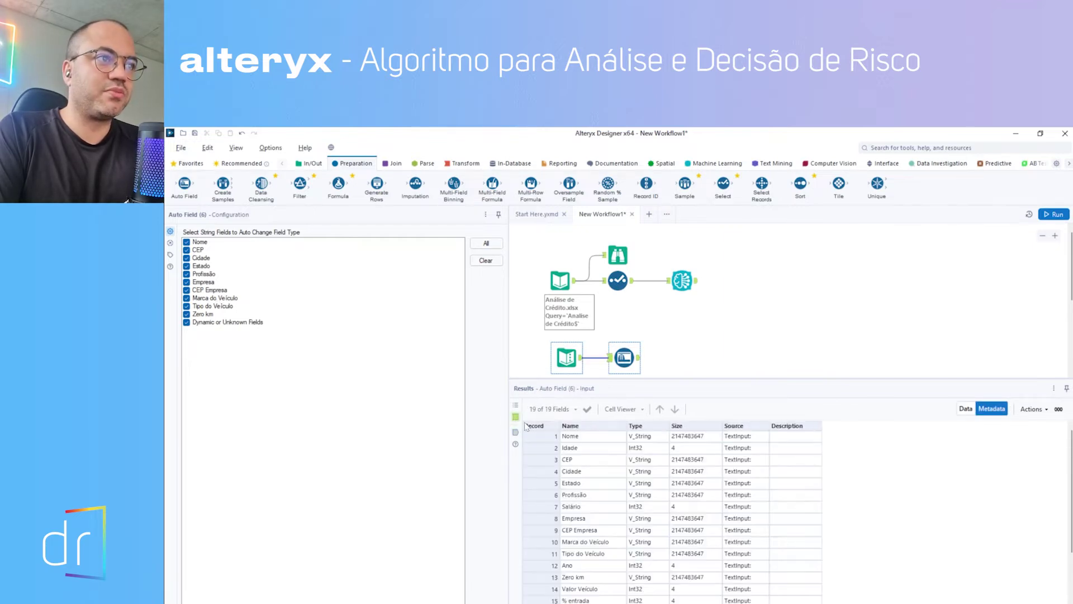
pyautogui.scroll(-3, 665, 464)
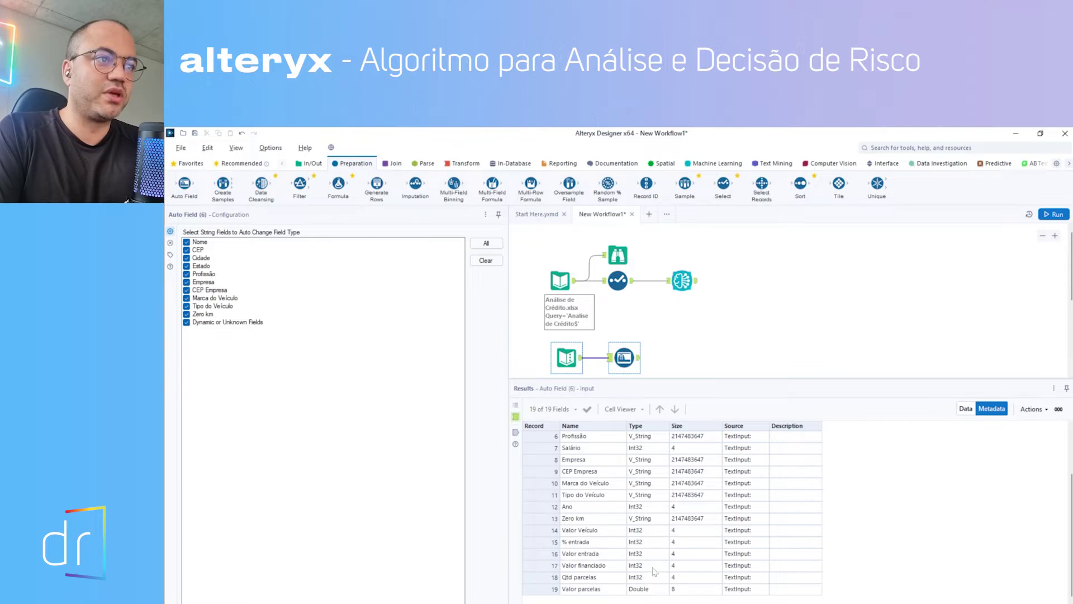
# Remove the Auto Field tool from the workflow and select the Text Input again
pyautogui.click(627, 358)
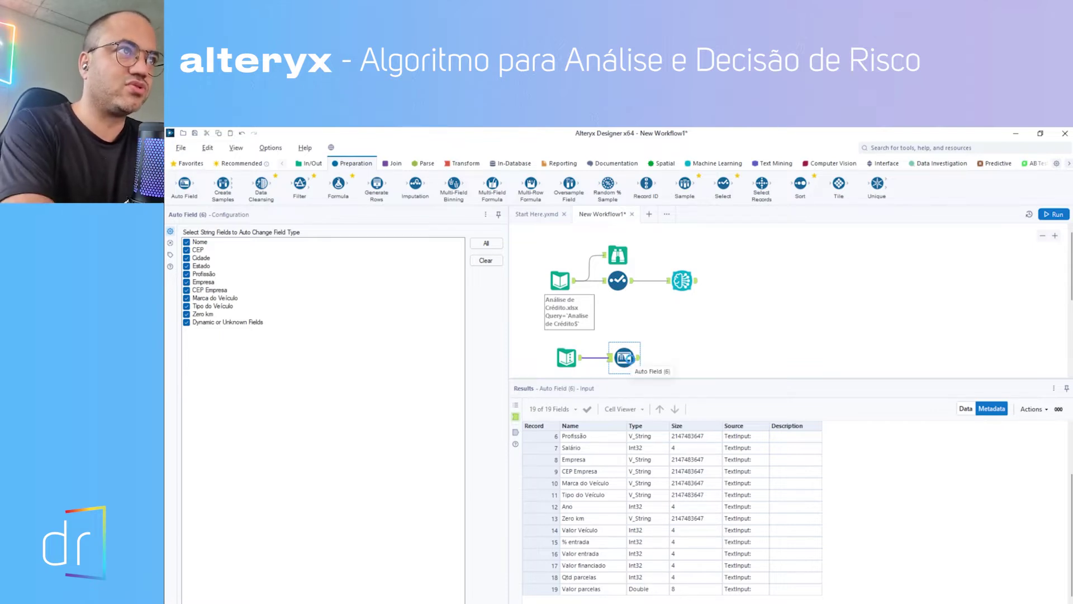
pyautogui.press('Delete')
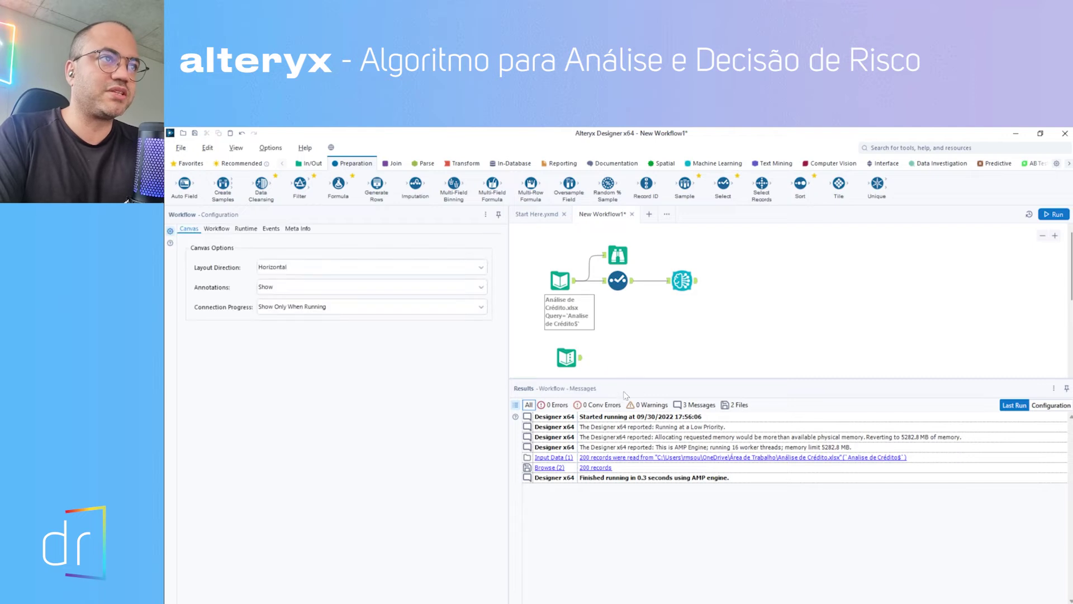
pyautogui.click(579, 360)
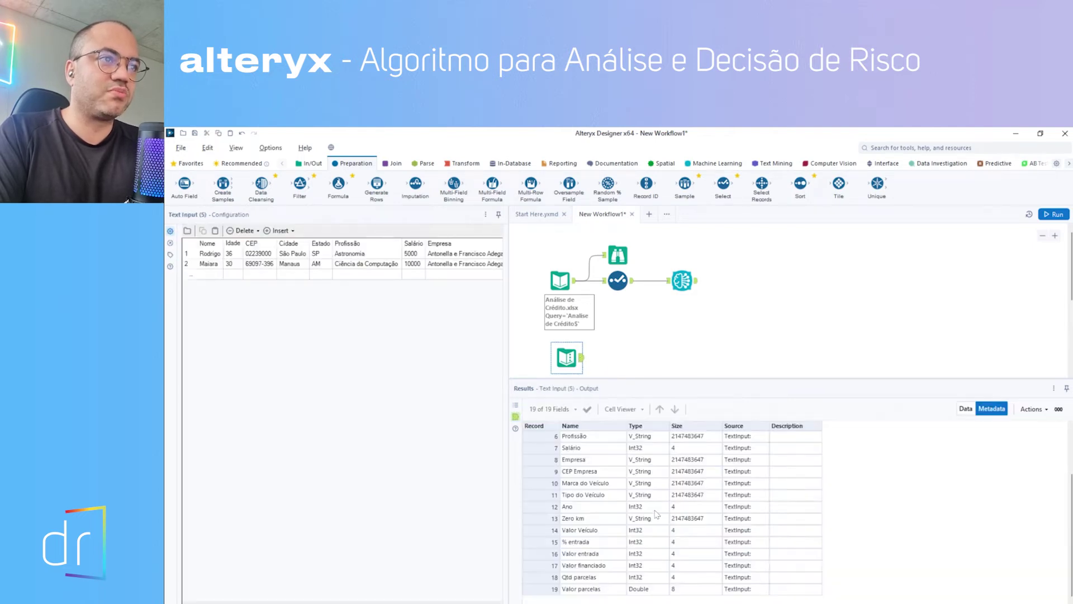
# Run the workflow with the Text Input's output displayed as data instead of metadata
pyautogui.click(966, 409)
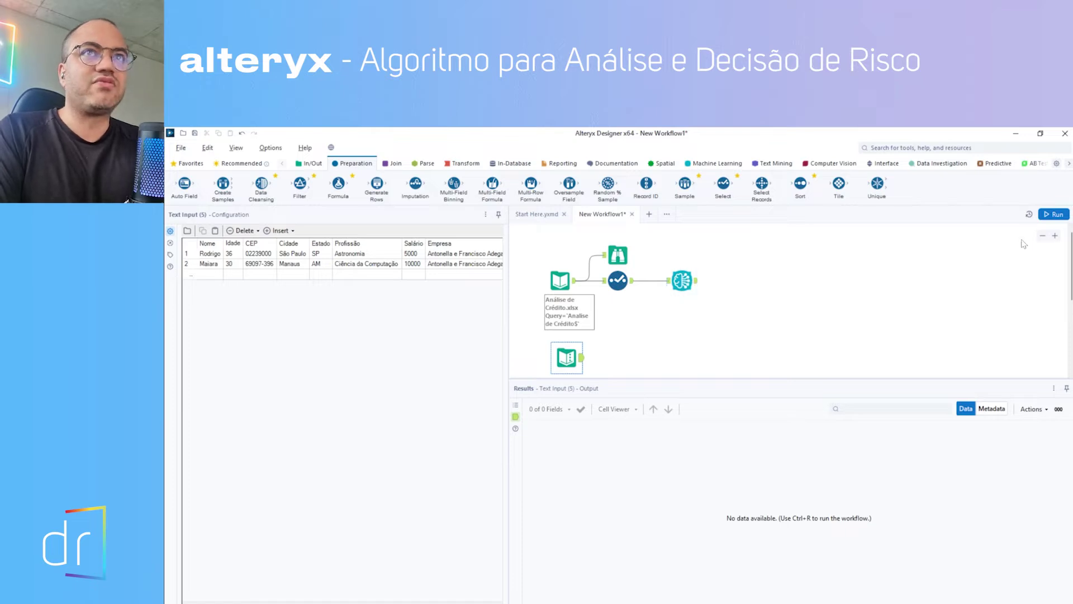
pyautogui.hotkey('ctrl', 'r')
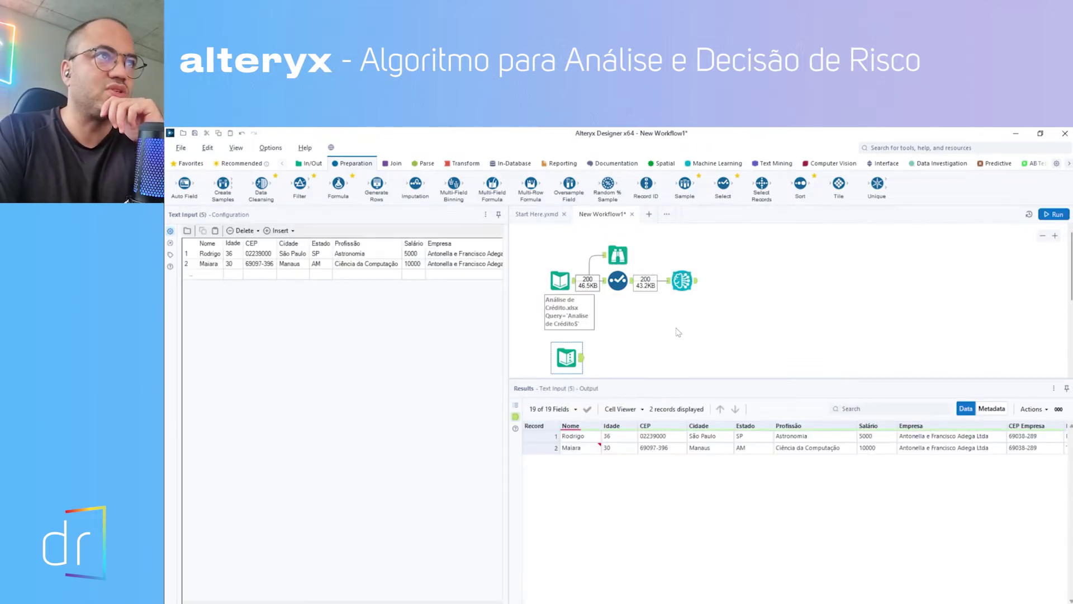
# Start assisted modeling and confirm "Parecer da análise de crédito" as the target with the Classification method
pyautogui.click(698, 286)
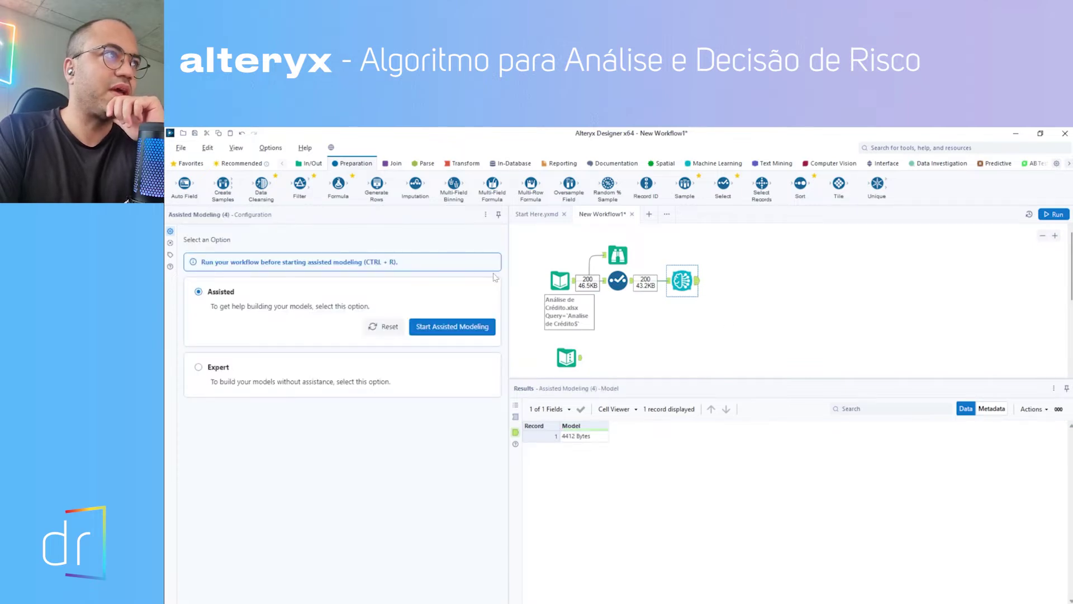
pyautogui.click(442, 335)
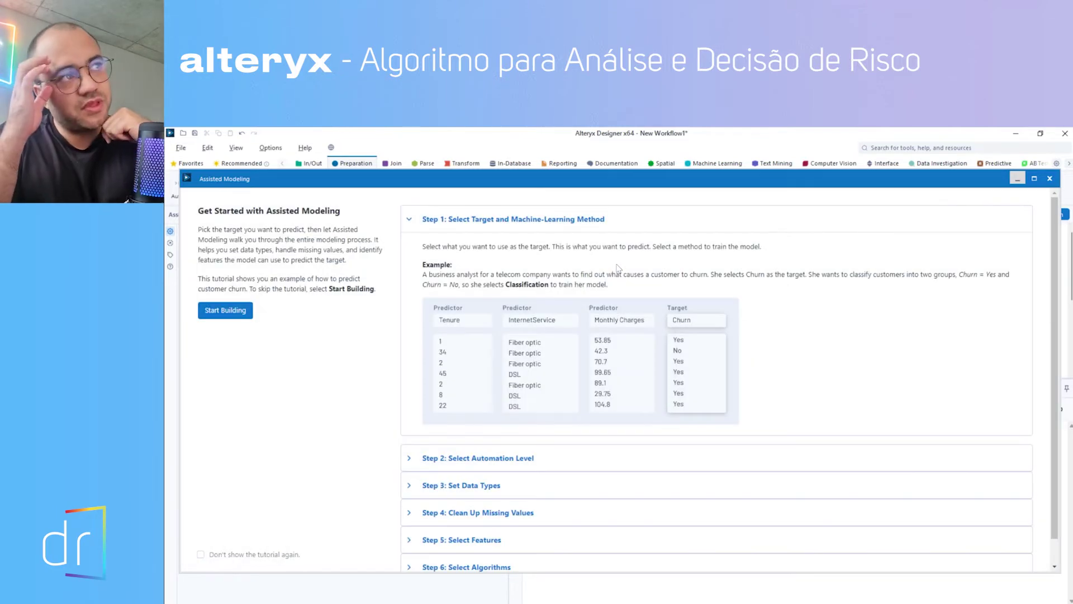
pyautogui.click(239, 314)
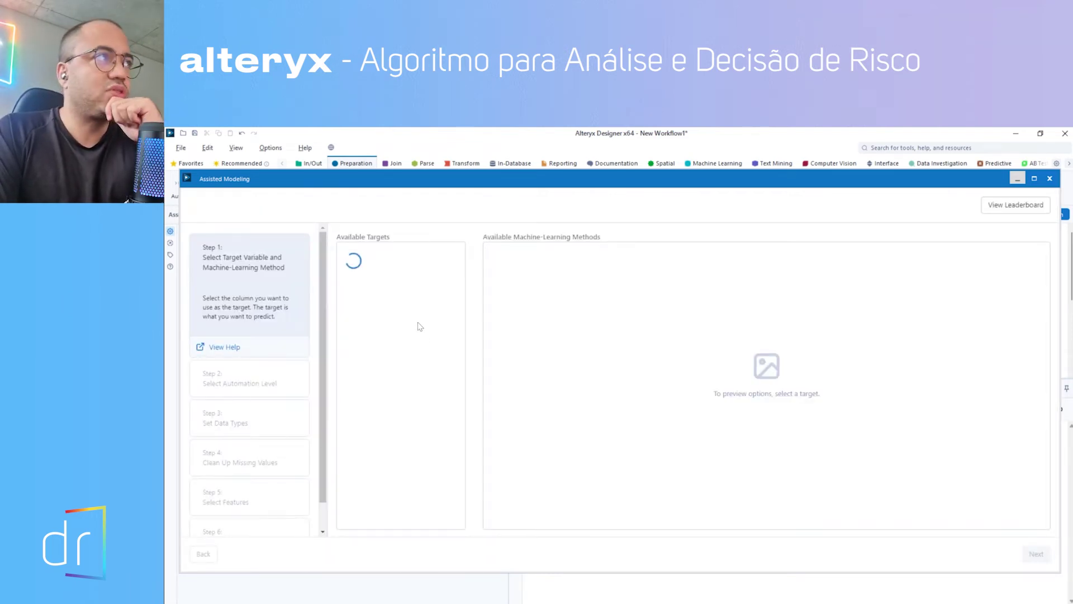
pyautogui.scroll(-2, 429, 369)
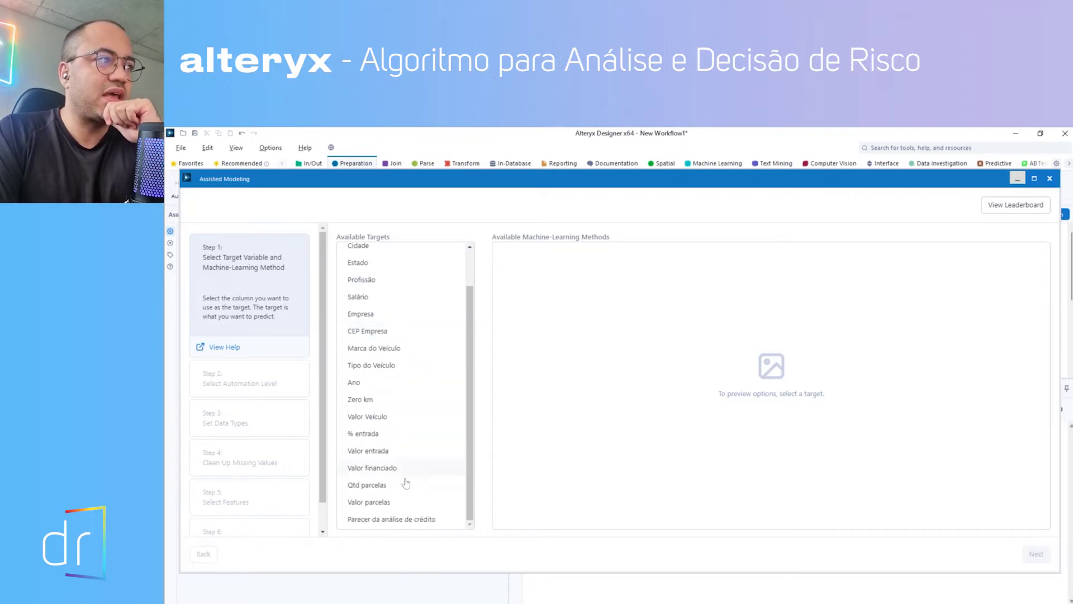
pyautogui.click(376, 521)
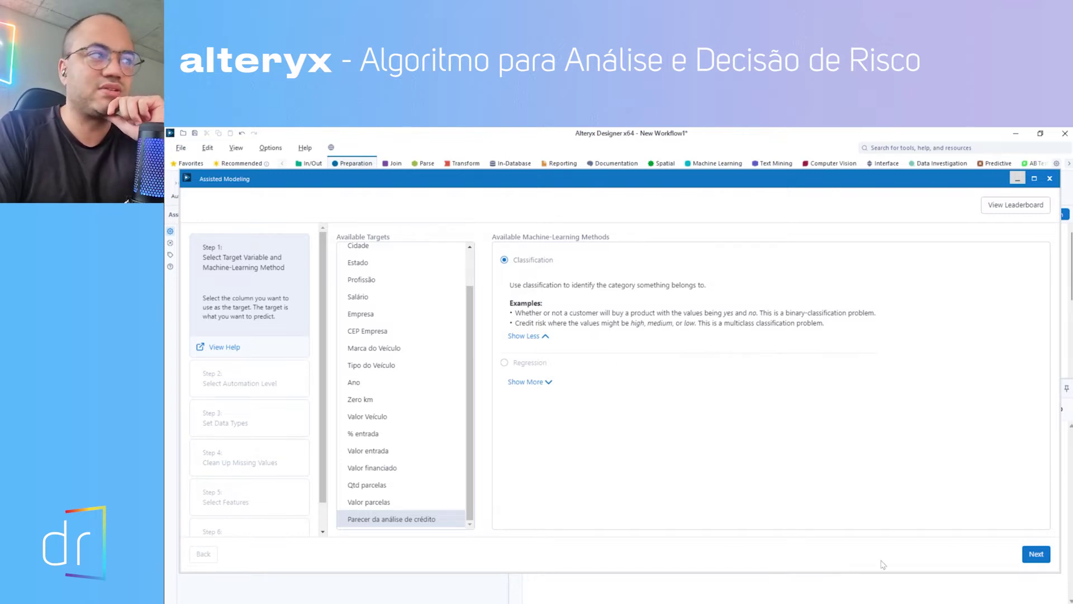
pyautogui.click(1034, 555)
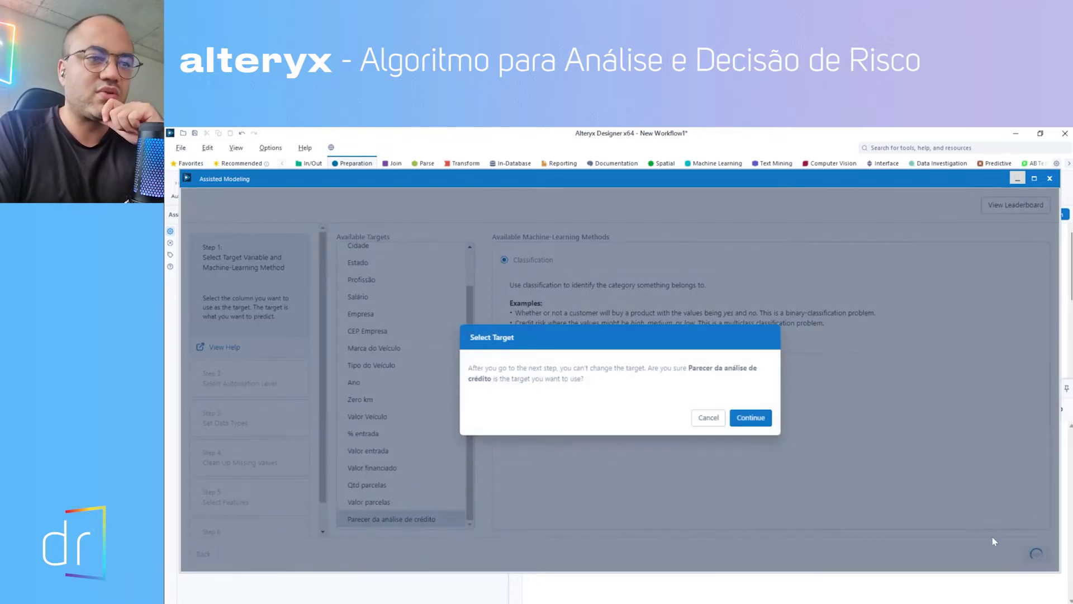
pyautogui.click(751, 417)
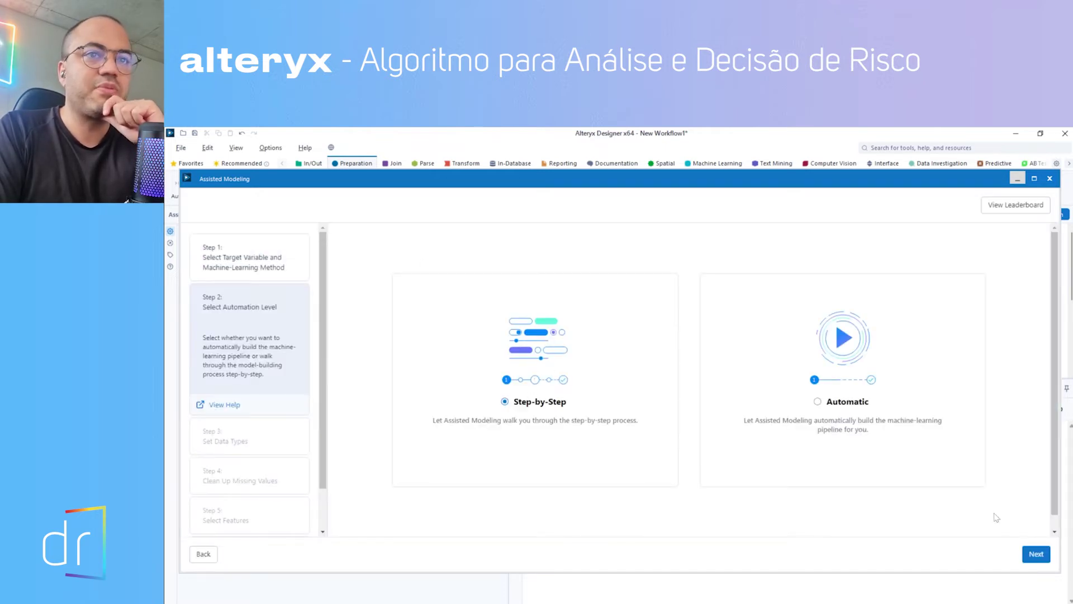
# Accept the Step-by-Step automation level and review the recommended data type of every feature
pyautogui.click(1036, 555)
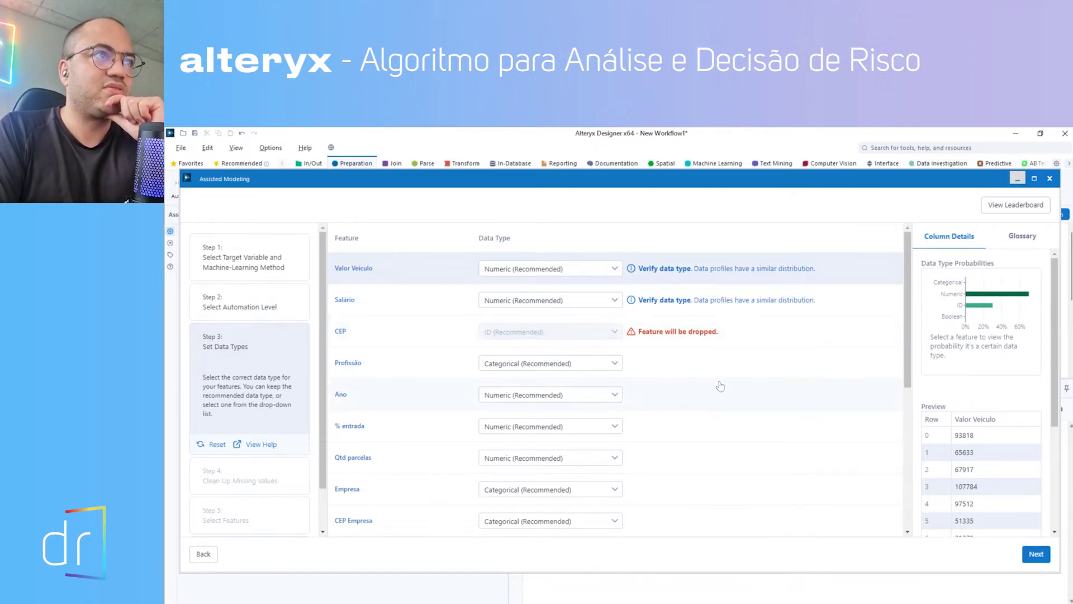
pyautogui.scroll(-5, 719, 384)
pyautogui.scroll(-1, 661, 417)
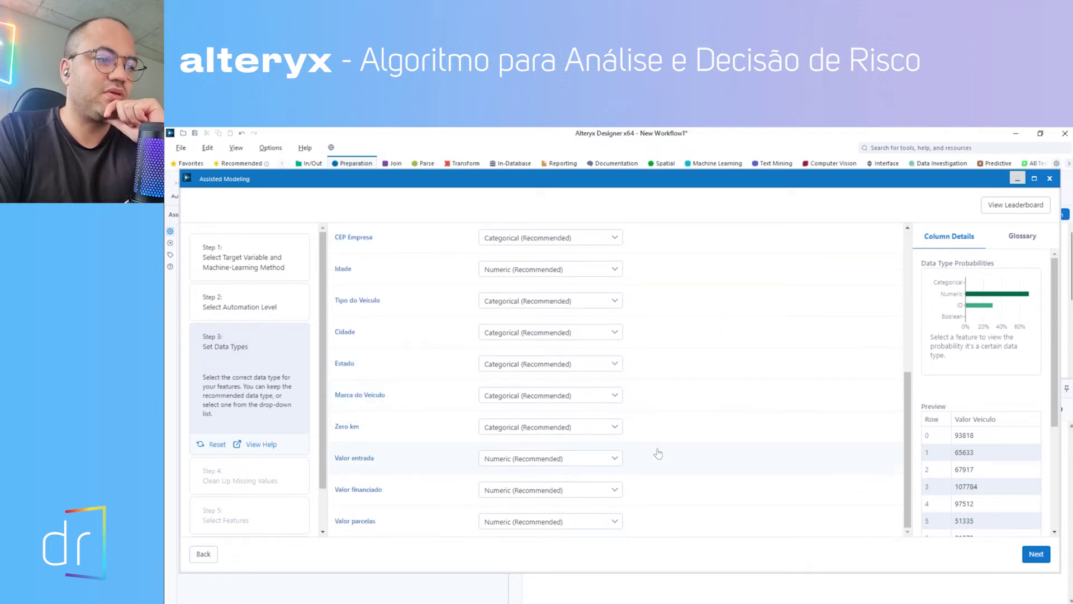
pyautogui.scroll(5, 651, 398)
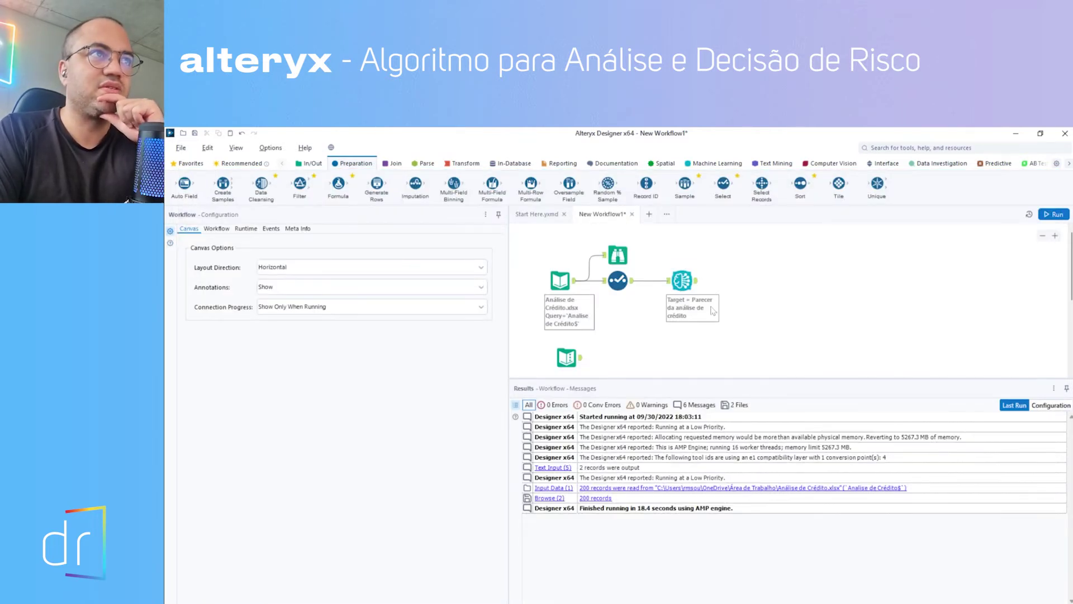
# Replace the Assisted Modeling tool with a Formula tool after the Select tool, and set its output column to CEP
pyautogui.click(682, 281)
pyautogui.press('Delete')
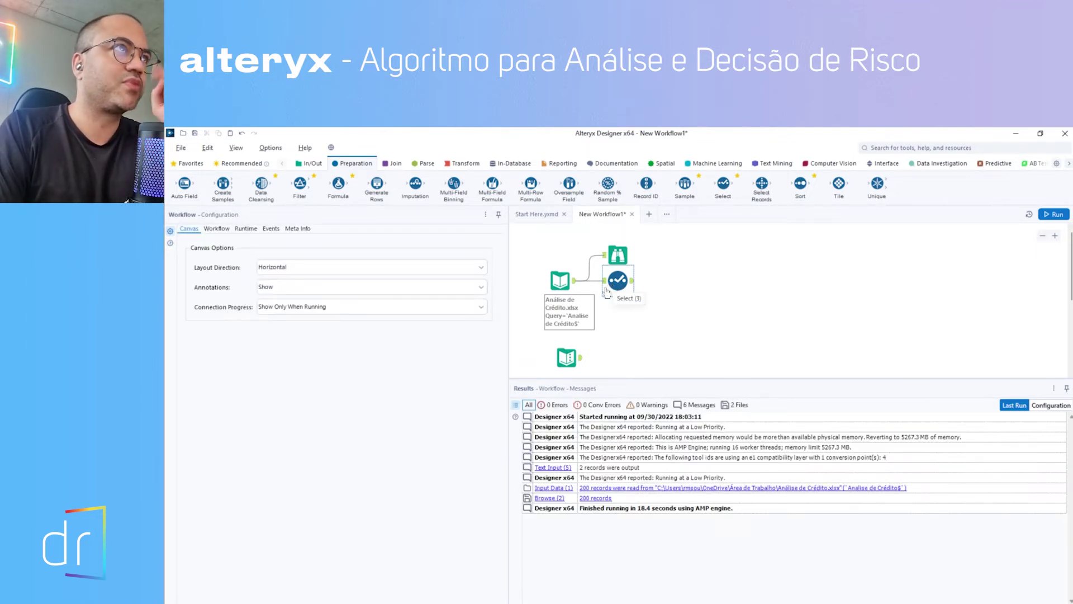
pyautogui.moveTo(338, 185); pyautogui.dragTo(668, 279)
pyautogui.click(252, 242)
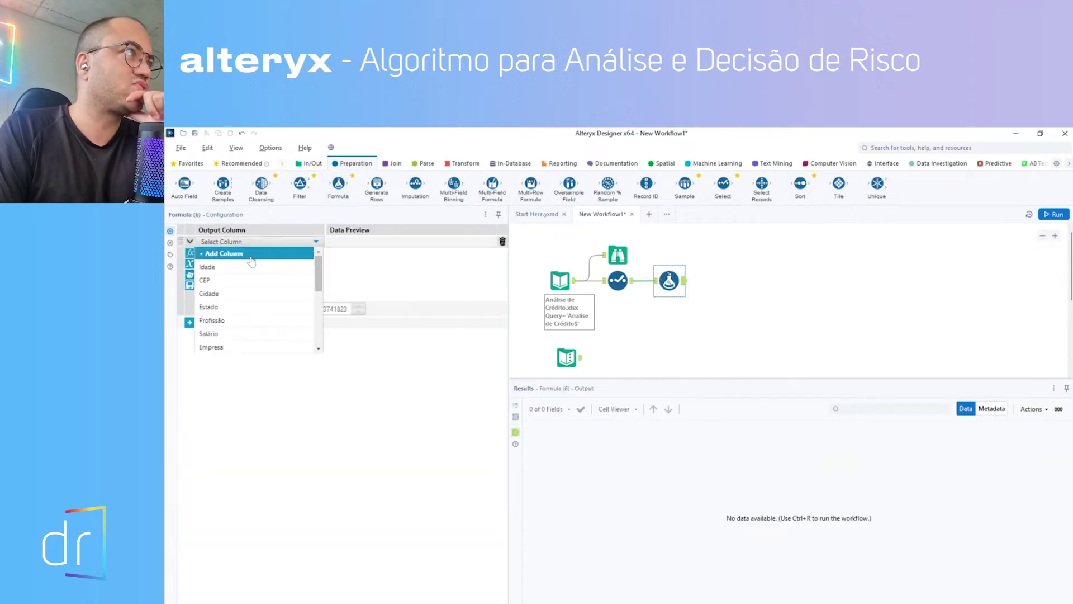
pyautogui.click(235, 280)
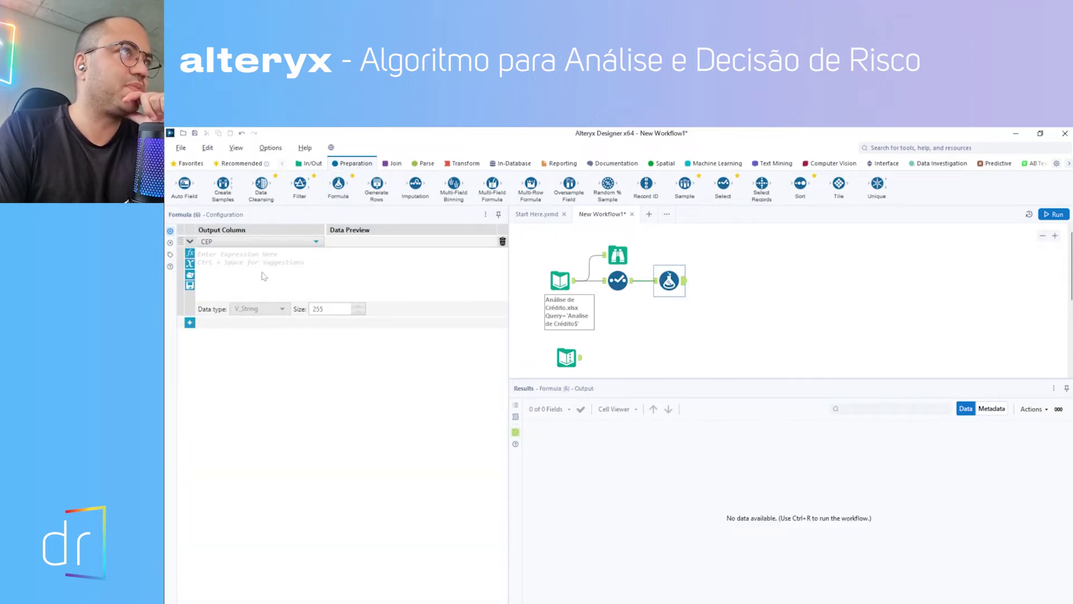
# Write the CEP expression Replace([CEP], "-", "") to strip the hyphens from the postal codes
pyautogui.click(658, 284)
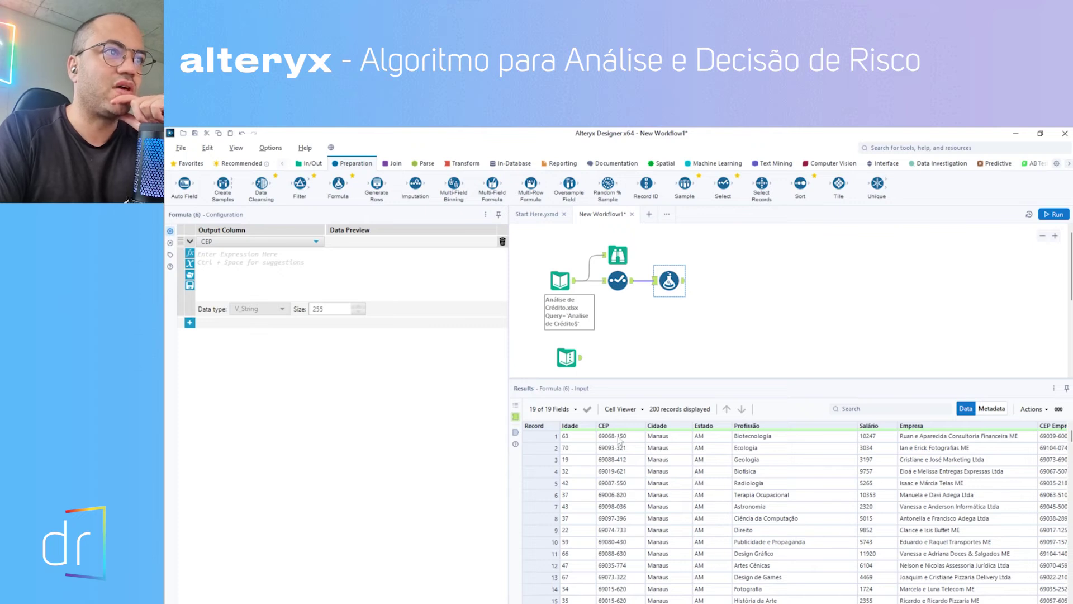
pyautogui.click(374, 269)
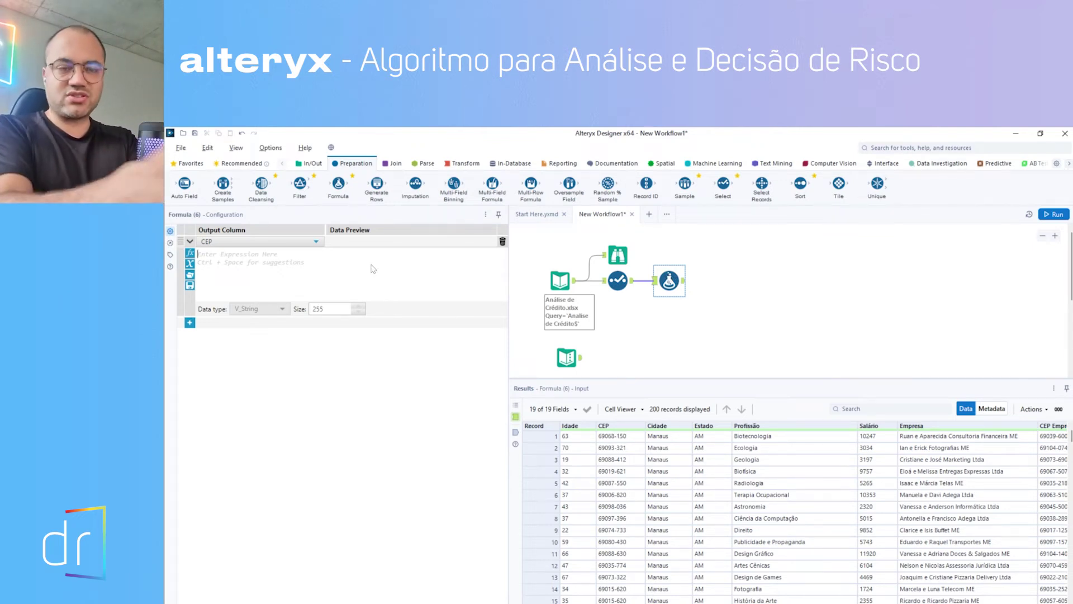
pyautogui.write('repla')
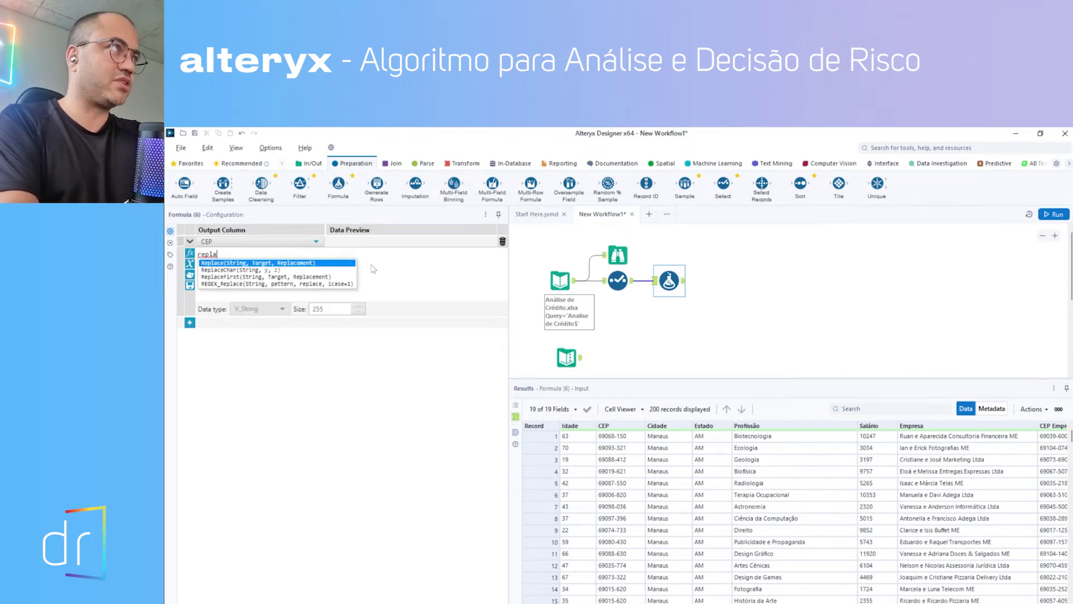
pyautogui.press('Return')
pyautogui.write('ce')
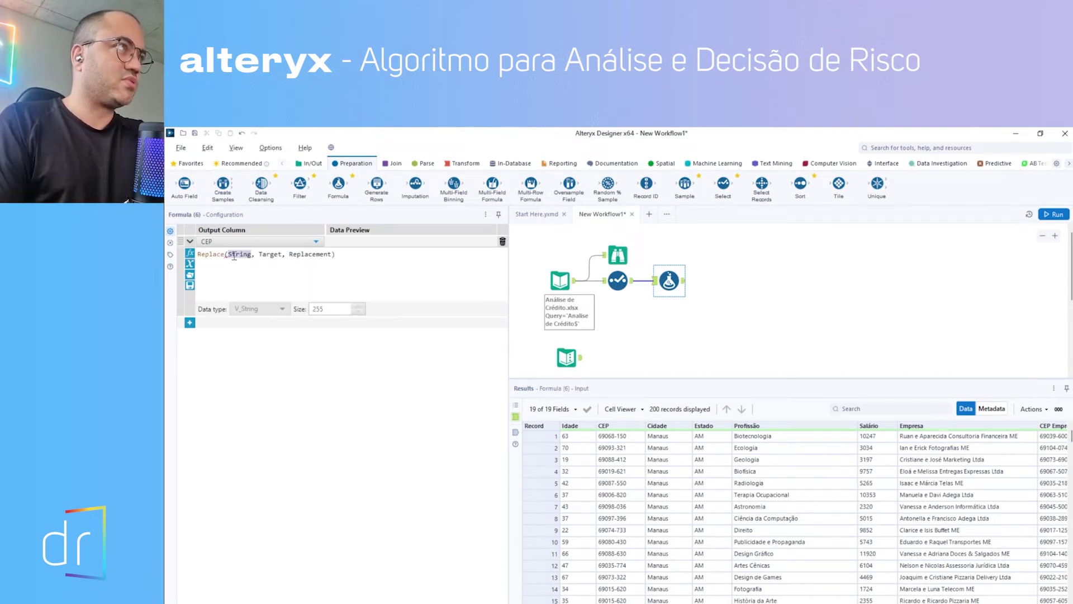
pyautogui.write('p')
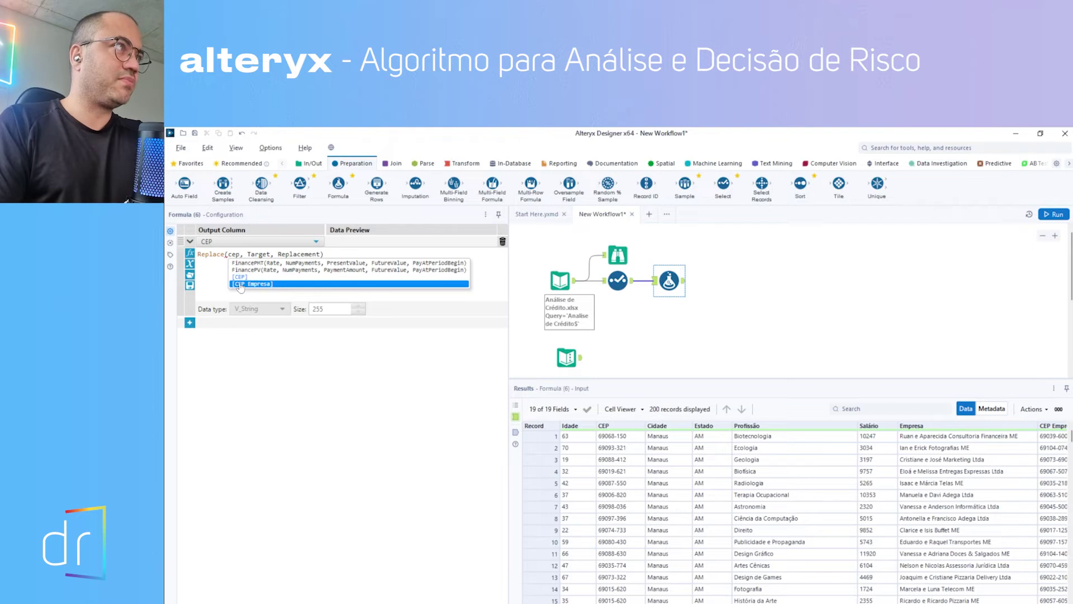
pyautogui.click(242, 279)
pyautogui.doubleClick(263, 254)
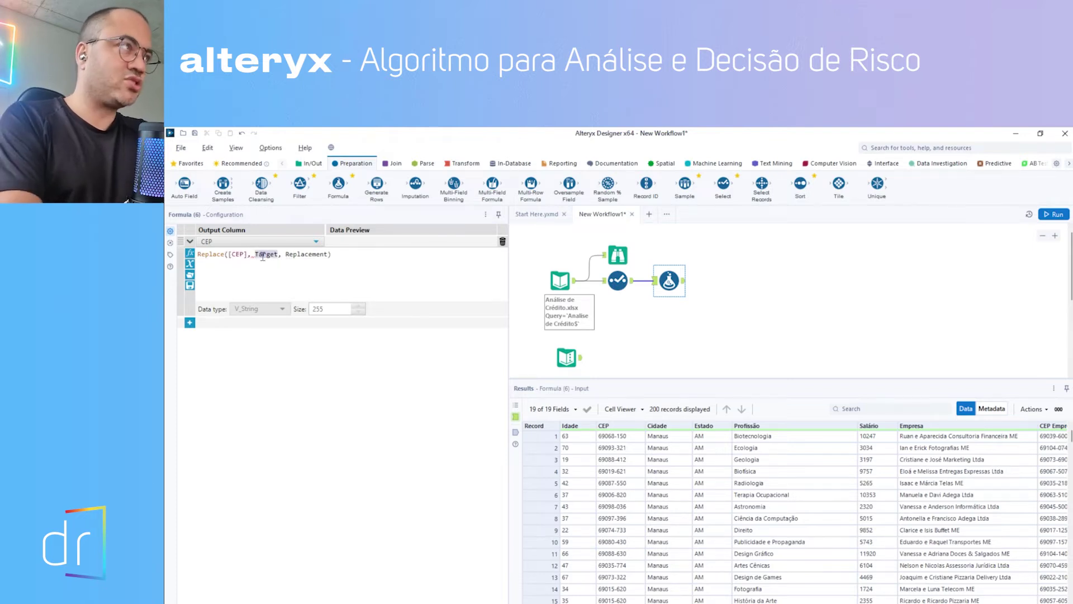
pyautogui.write('""')
pyautogui.write('-"')
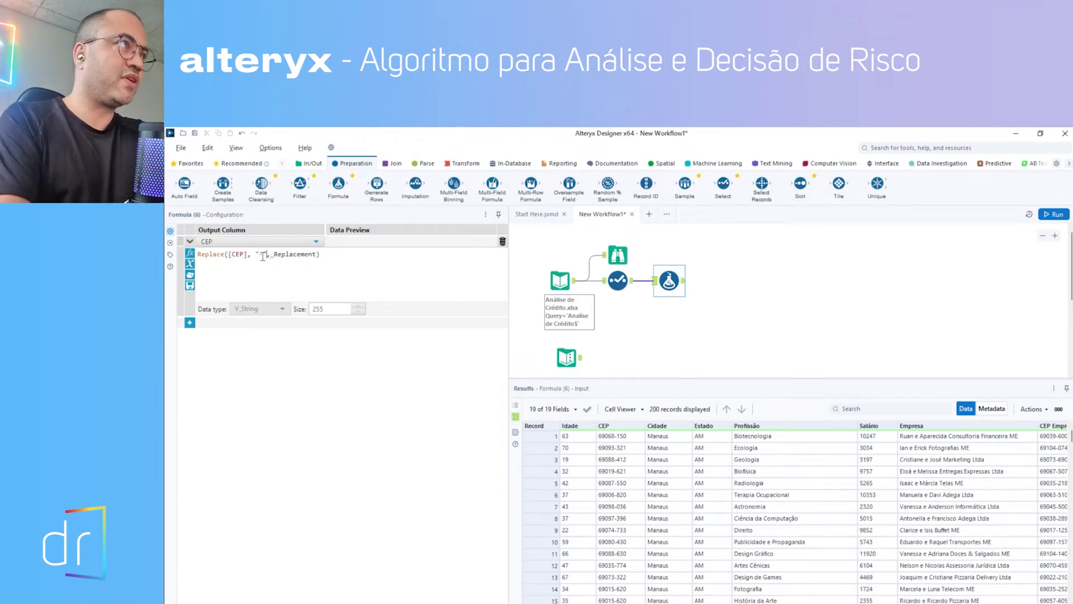
pyautogui.doubleClick(288, 254)
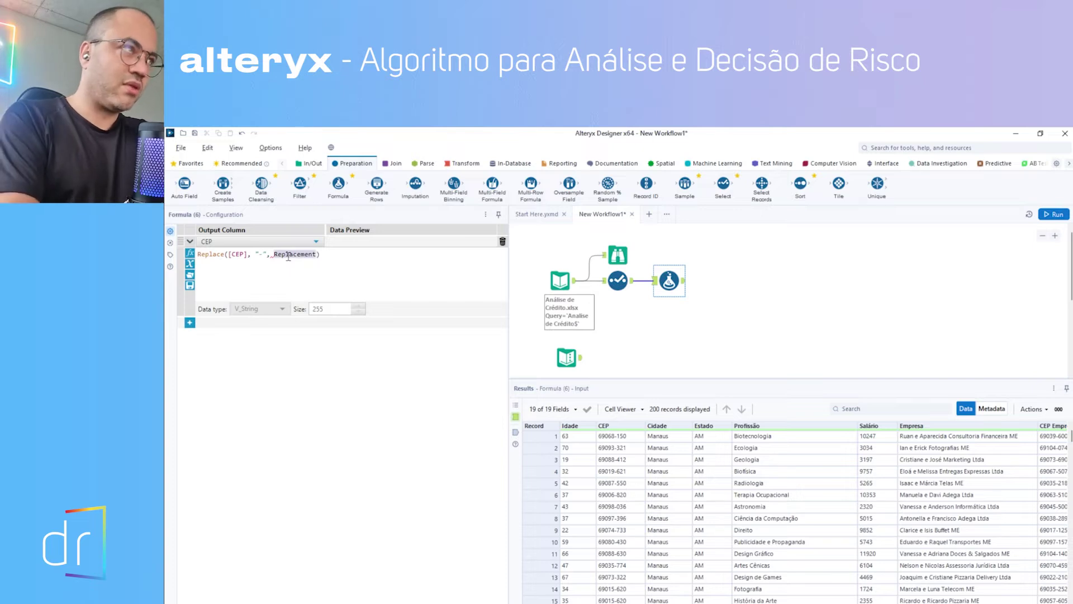
pyautogui.write('""')
pyautogui.press('BackSpace')
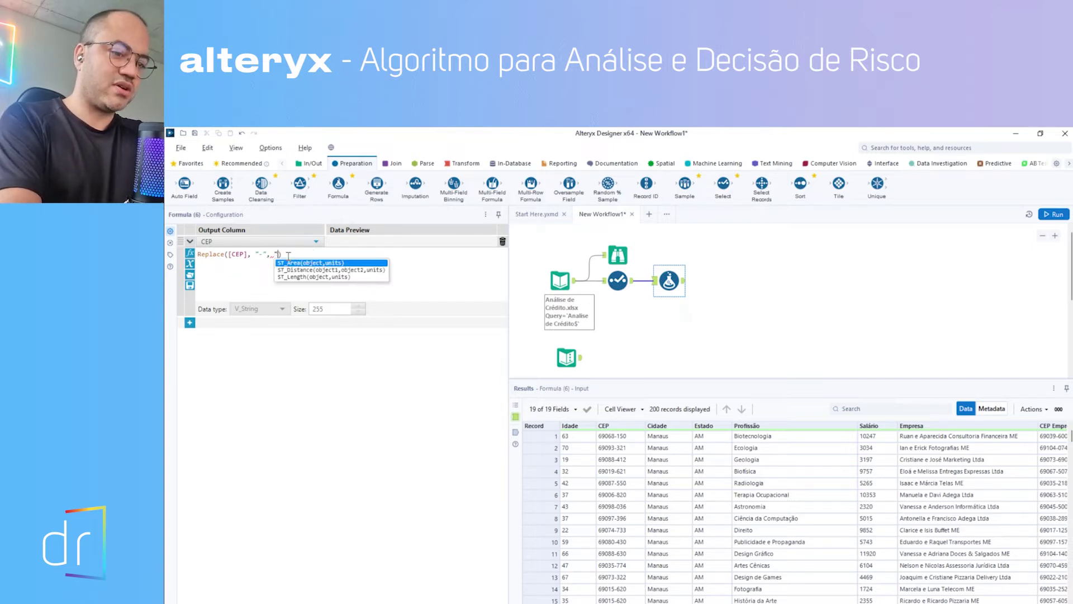
pyautogui.write('"')
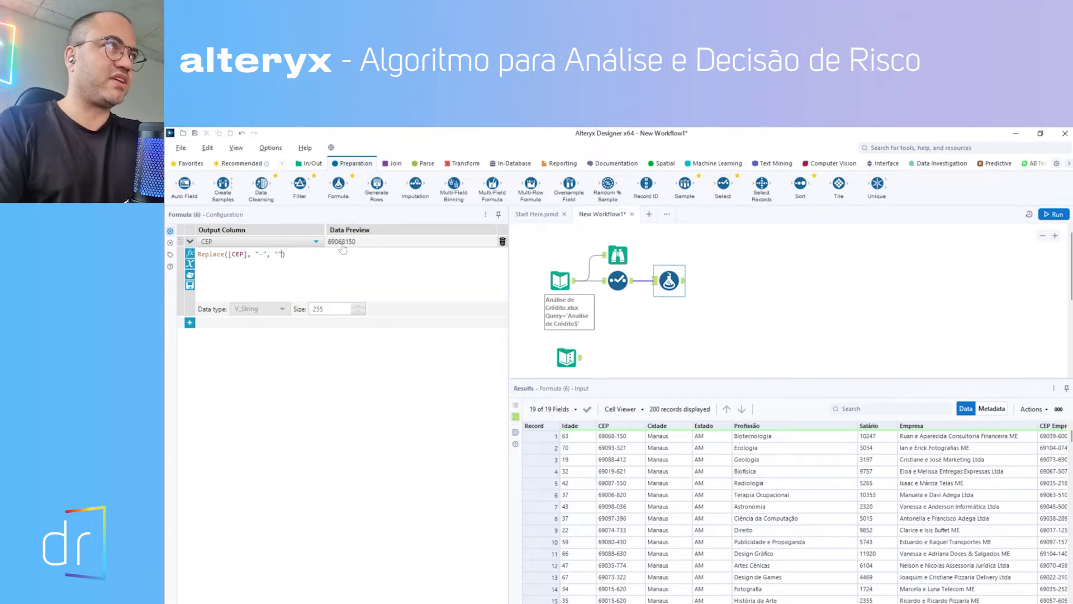
# Add a second formula for CEP Empresa with the expression Replace([CEP Empresa], "-", ""), reusing the CEP expression
pyautogui.click(190, 322)
pyautogui.click(220, 323)
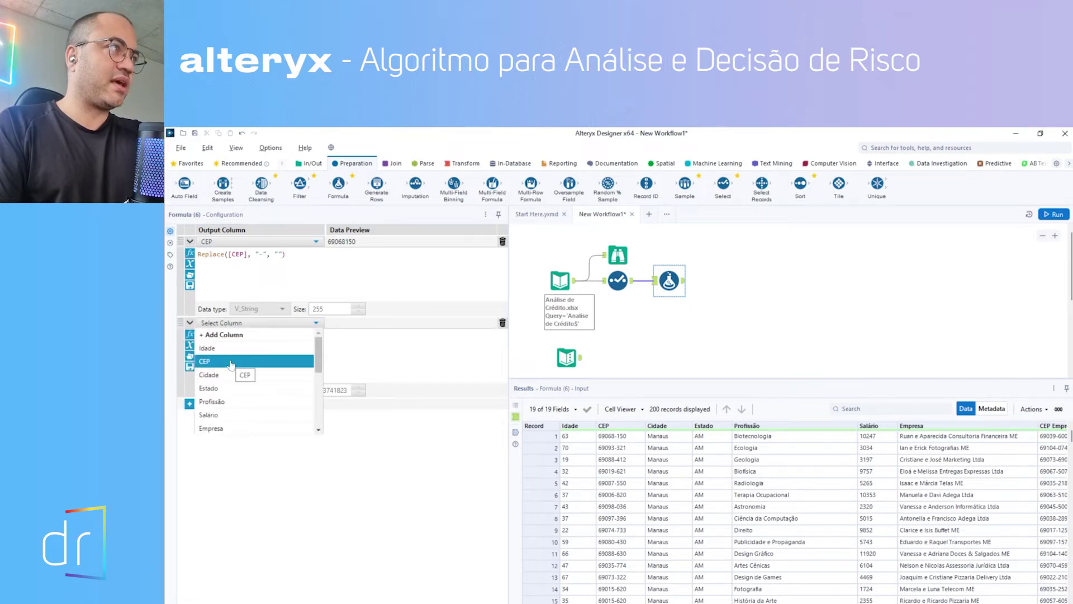
pyautogui.scroll(-3, 235, 376)
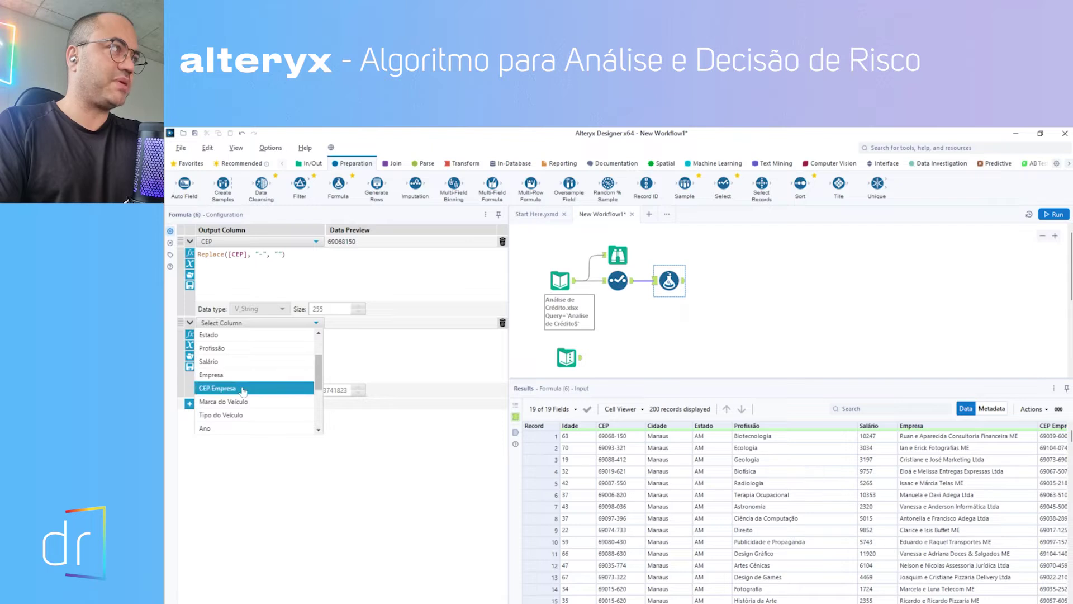
pyautogui.click(252, 382)
pyautogui.moveTo(293, 255); pyautogui.dragTo(193, 255)
pyautogui.hotkey('ctrl', 'c')
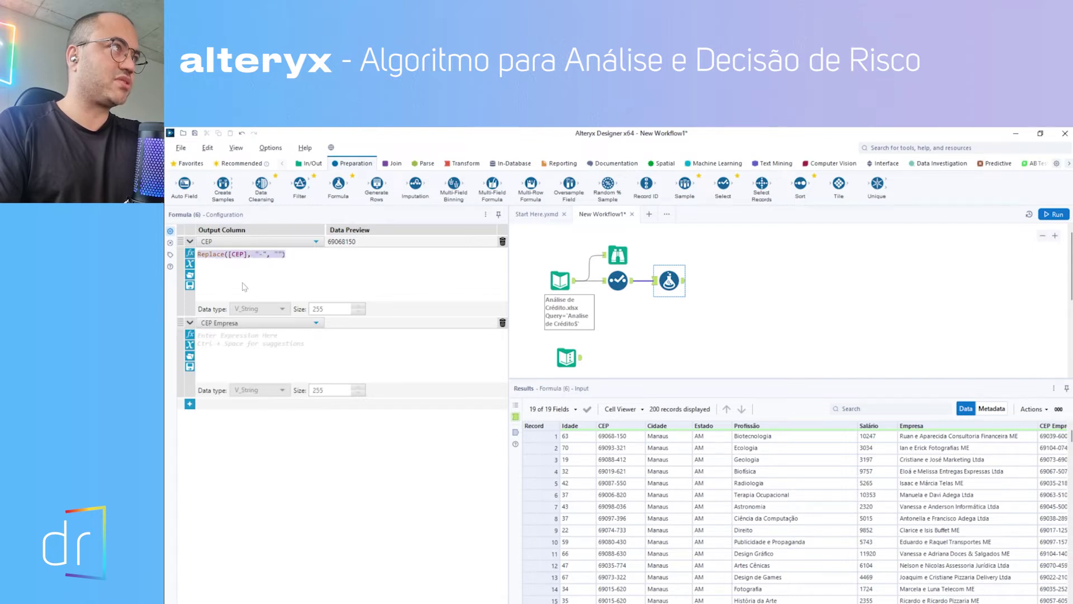
pyautogui.click(241, 336)
pyautogui.hotkey('ctrl', 'v')
pyautogui.click(245, 335)
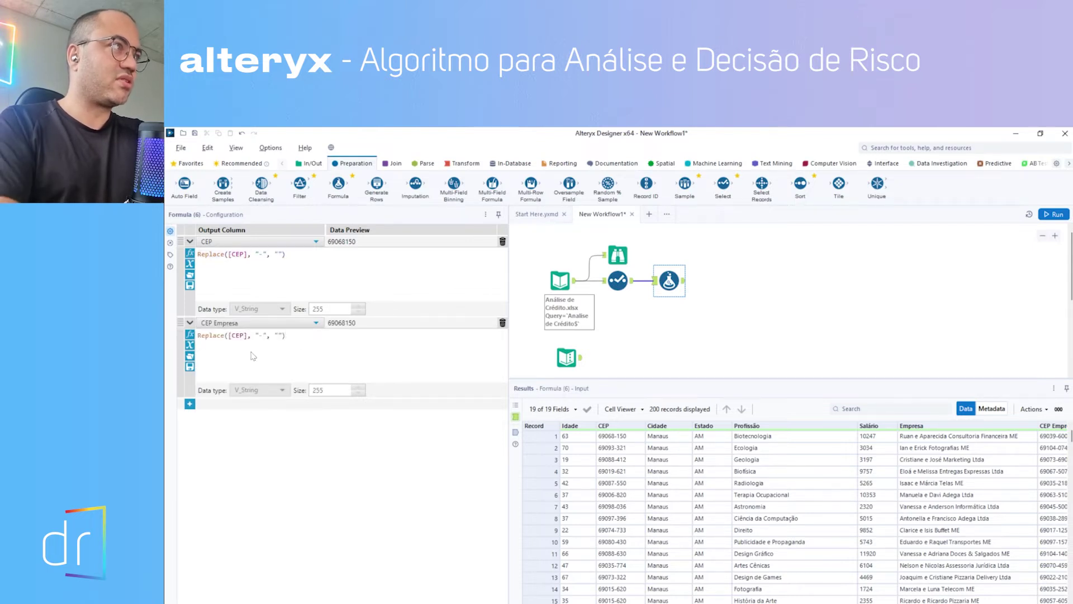
pyautogui.press('BackSpace')
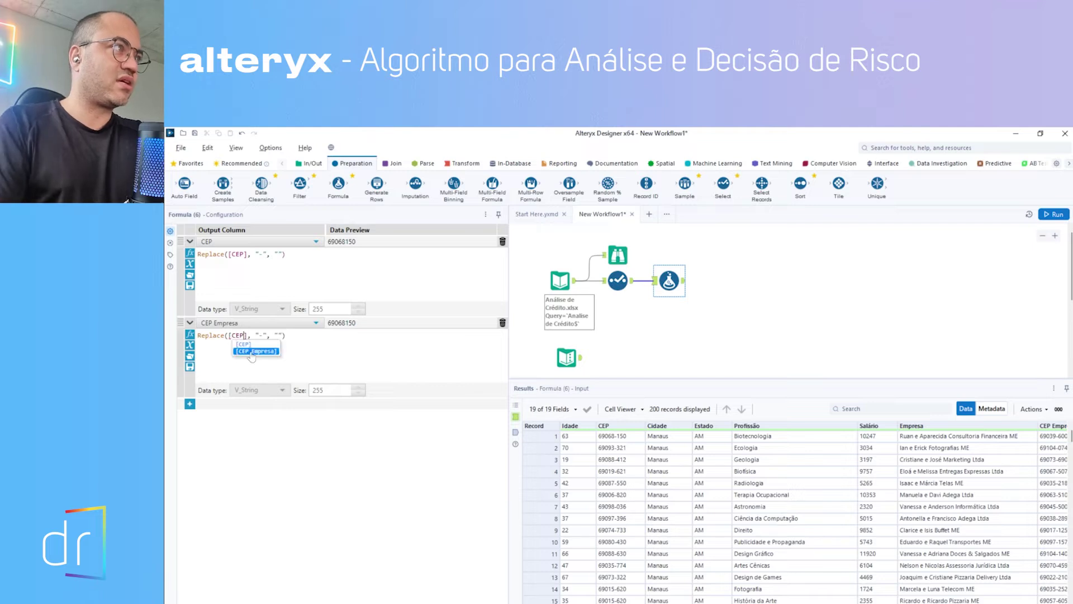
pyautogui.click(251, 352)
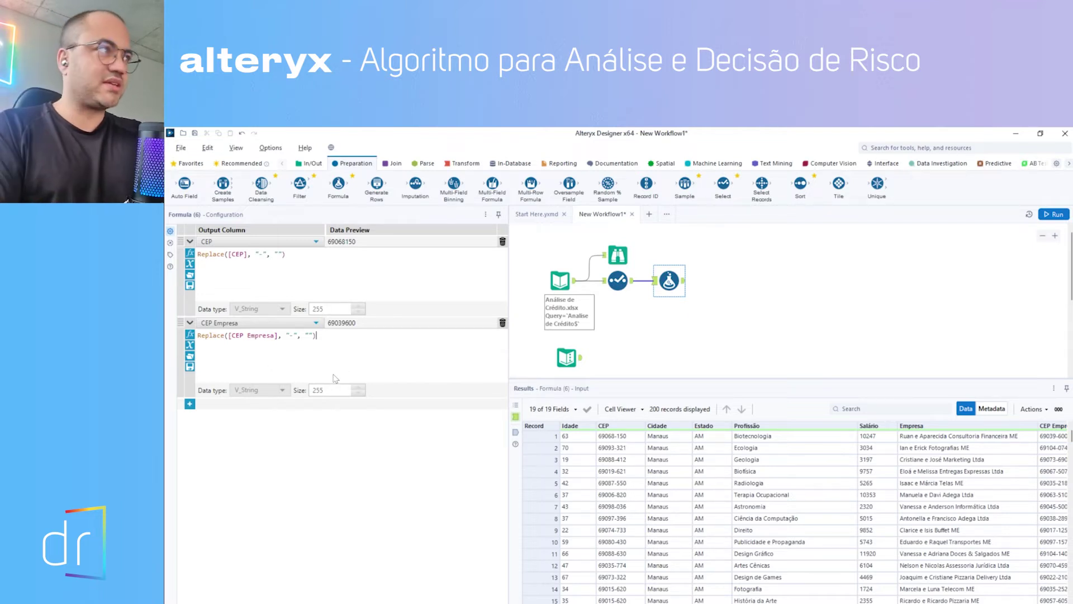
# Review the CEP and CEP Empresa expressions in the Formula tool's configuration
pyautogui.moveTo(328, 337); pyautogui.dragTo(205, 336)
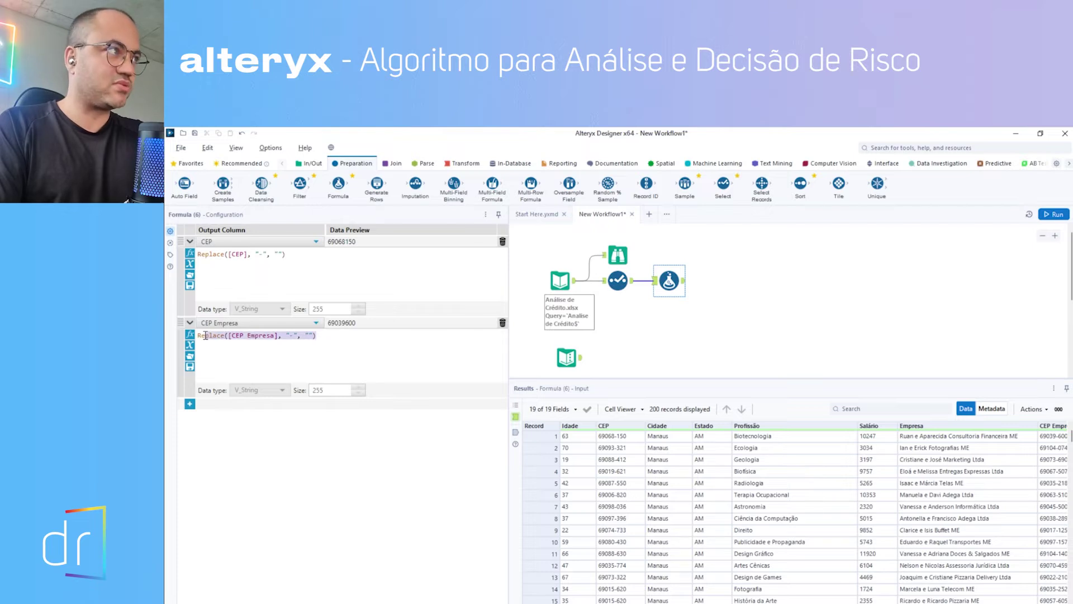
pyautogui.click(291, 256)
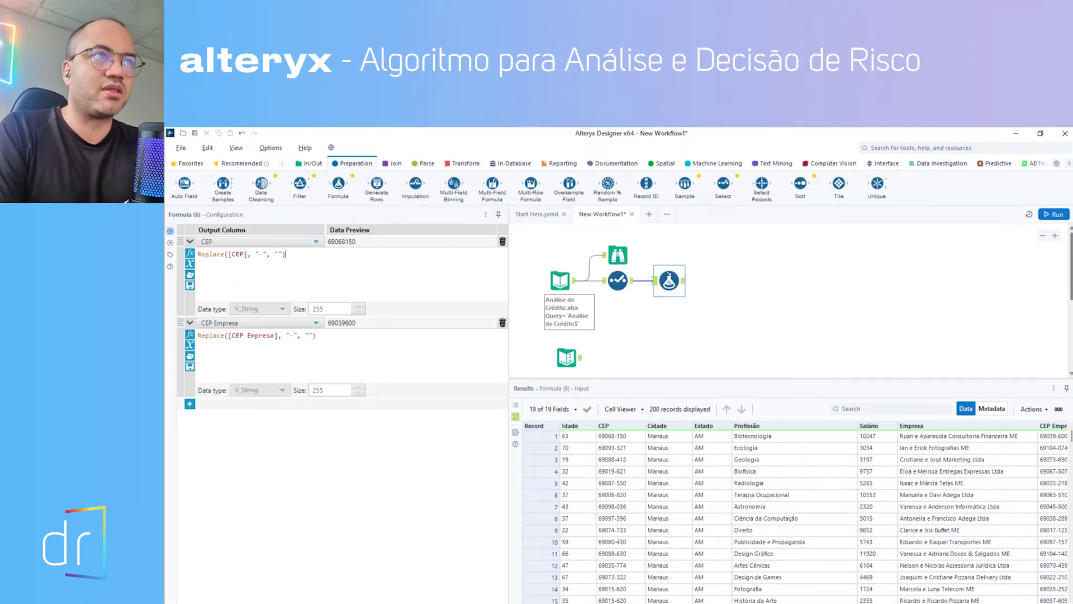
pyautogui.hotkey('ctrl', 'r')
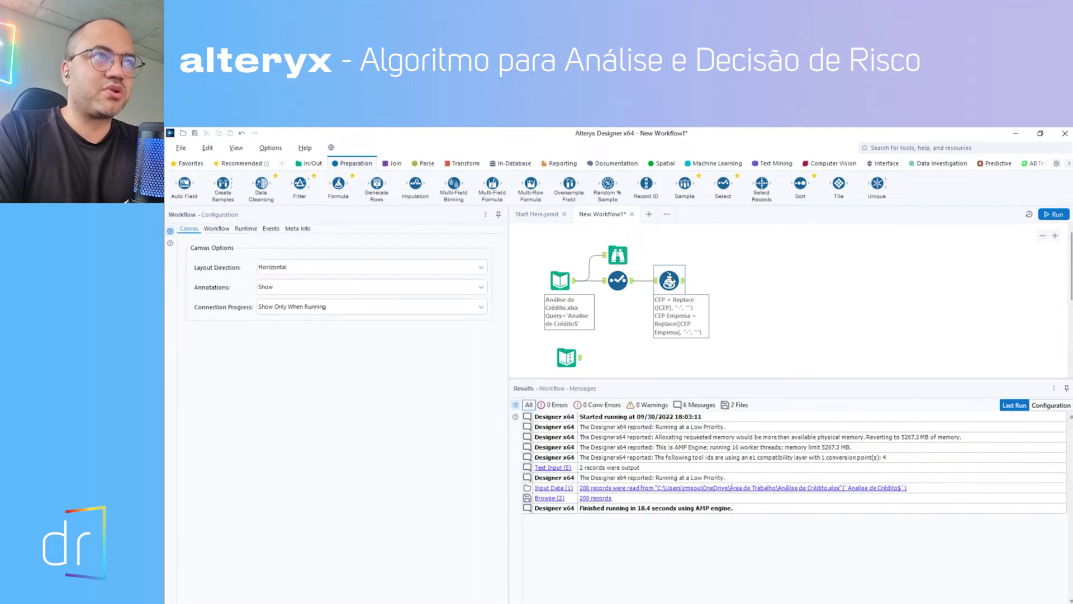
pyautogui.click(669, 281)
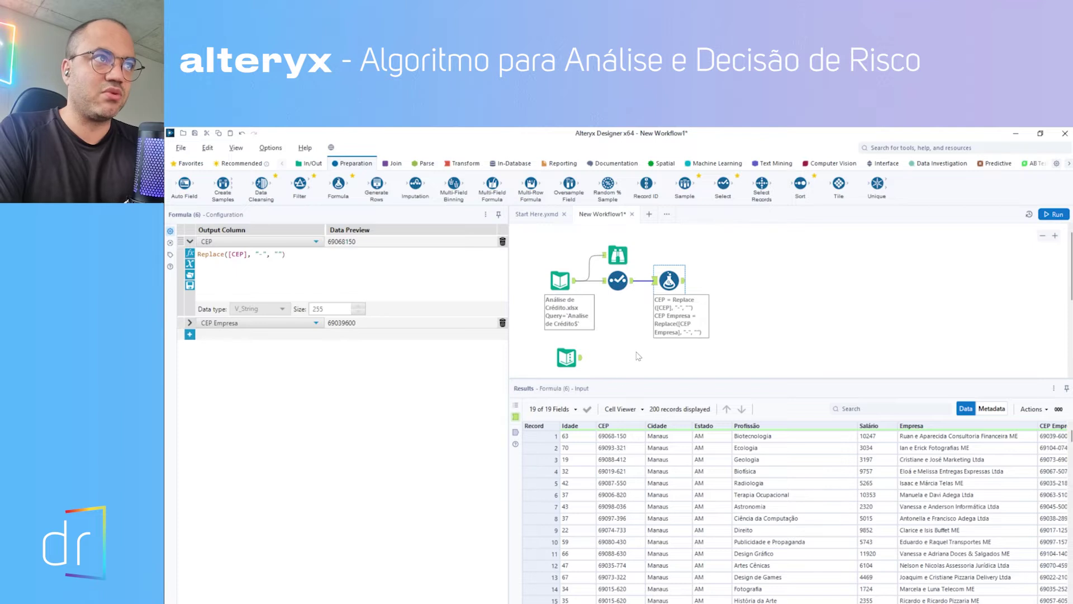
# Add a copy of the CEP and CEP Empresa Formula tool after the manual applicants' input, aligned beneath the first Formula tool
pyautogui.moveTo(338, 185); pyautogui.dragTo(634, 354)
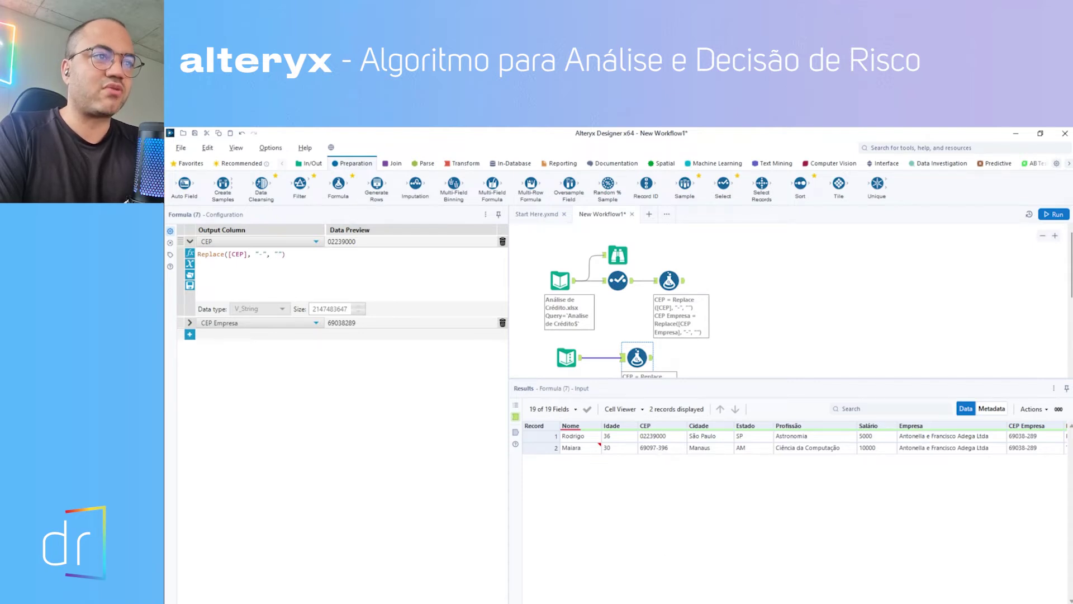
pyautogui.hscroll(3, 794, 442)
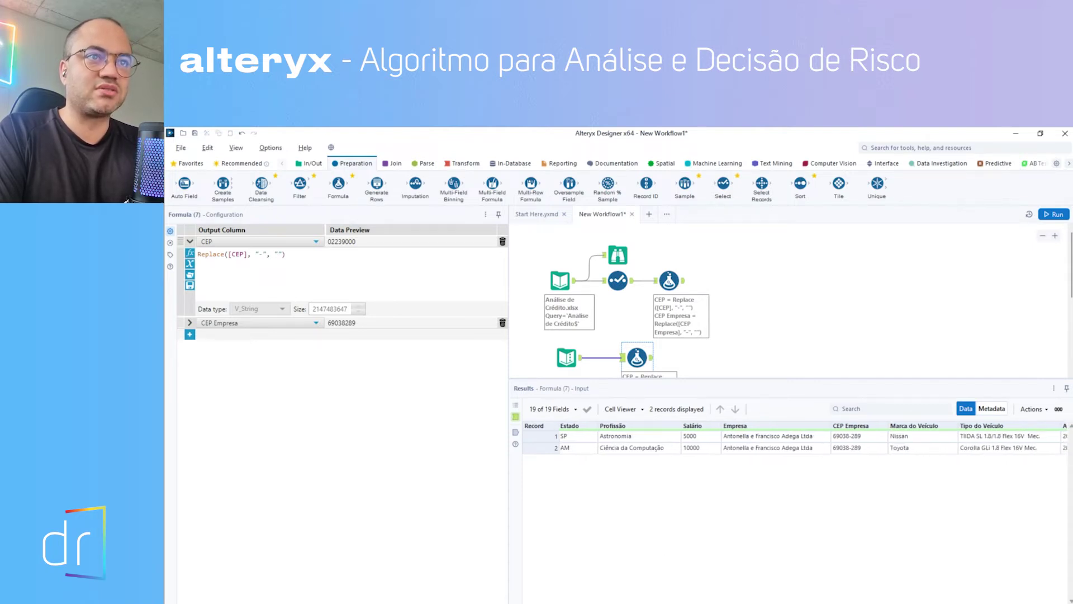
pyautogui.hscroll(-3, 643, 602)
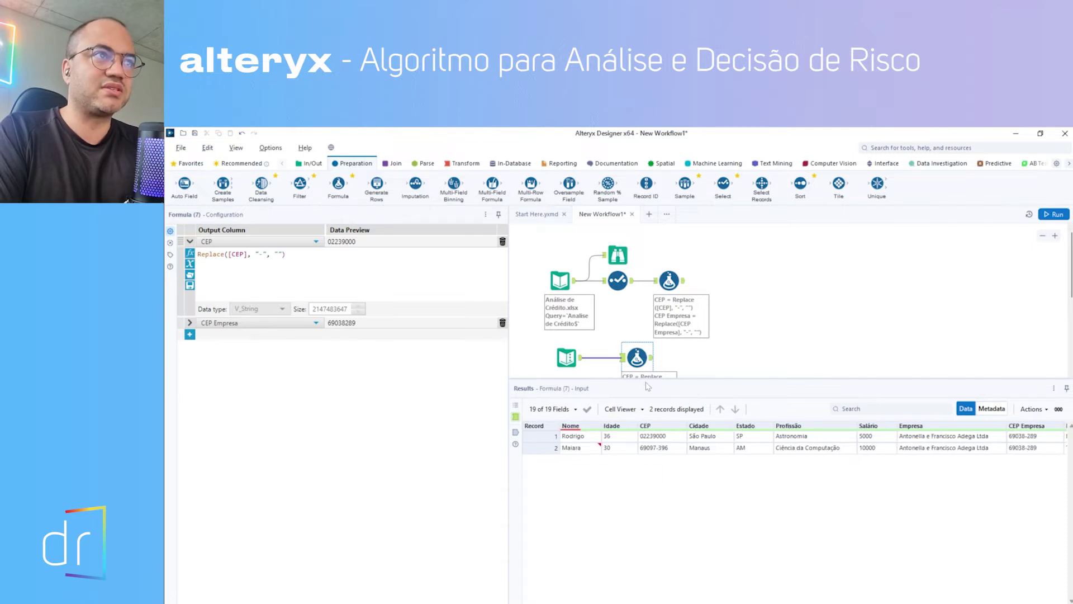
pyautogui.moveTo(628, 368); pyautogui.dragTo(660, 367)
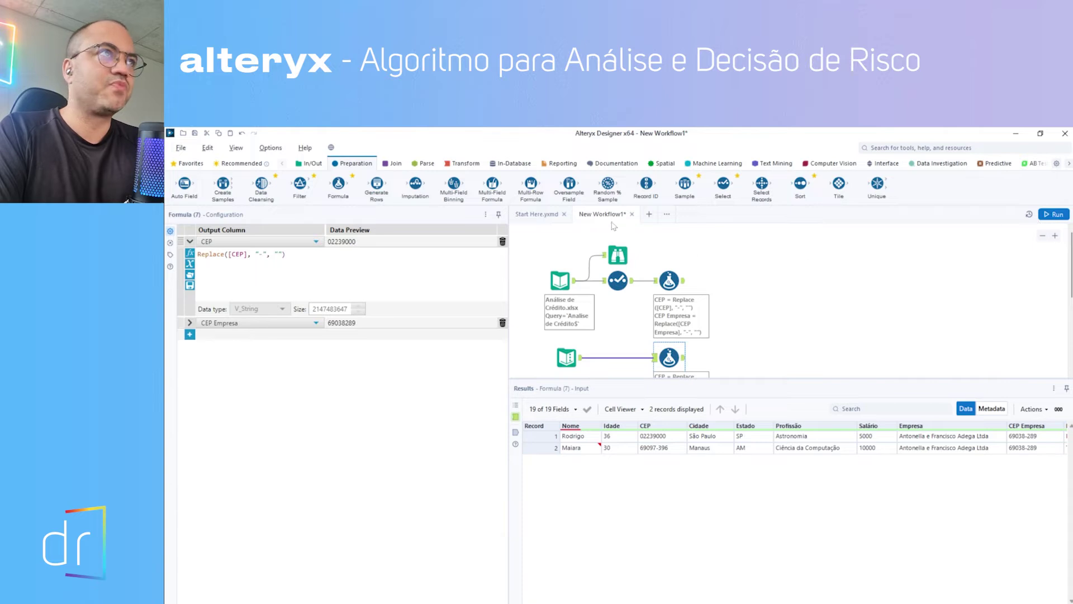
# Connect an Assisted Modeling tool after the historical data's Formula tool and run the workflow
pyautogui.click(715, 165)
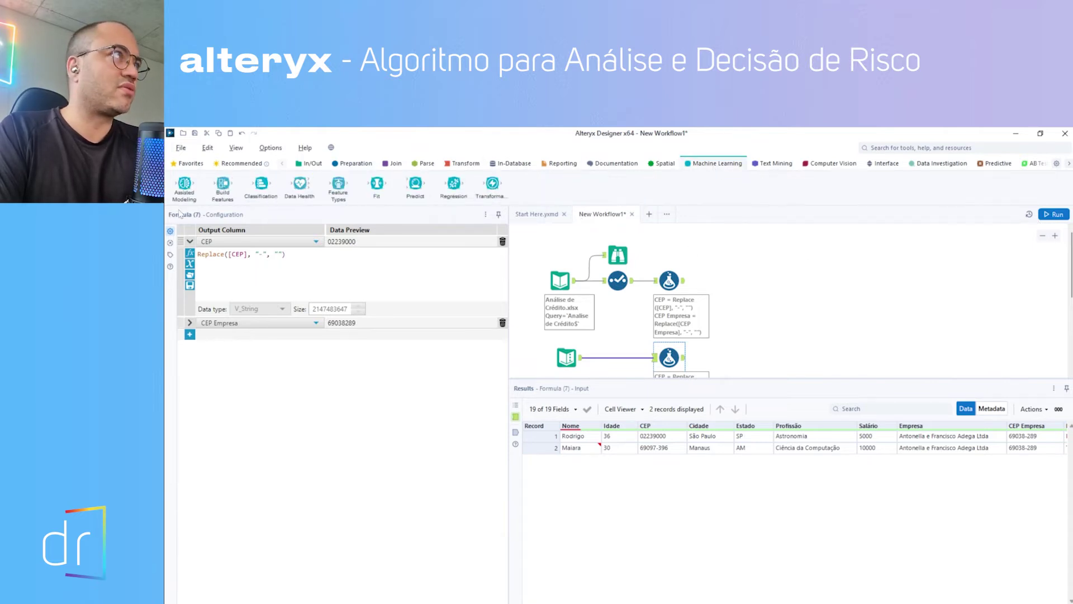
pyautogui.moveTo(184, 187); pyautogui.dragTo(726, 280)
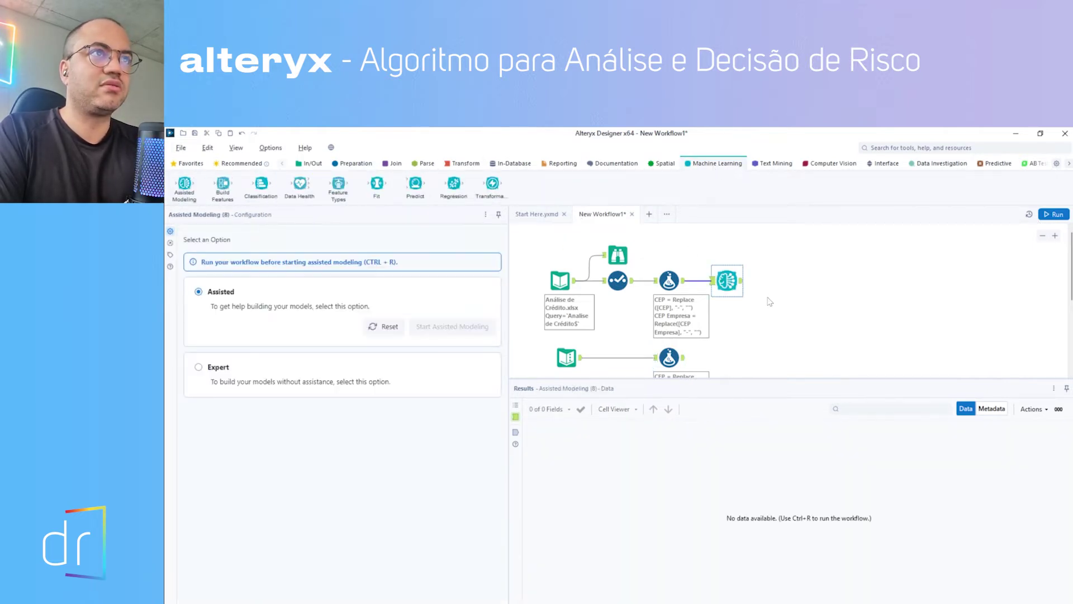
pyautogui.click(1054, 214)
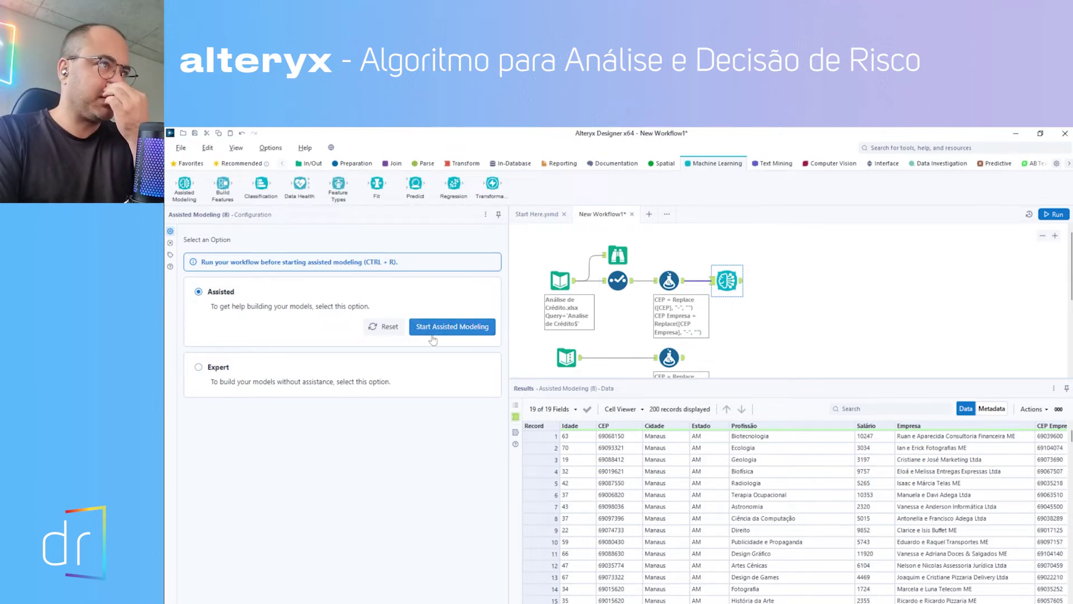
# Start assisted modeling with Parecer da análise de crédito as the Classification target and Step-by-Step as the automation level
pyautogui.click(484, 332)
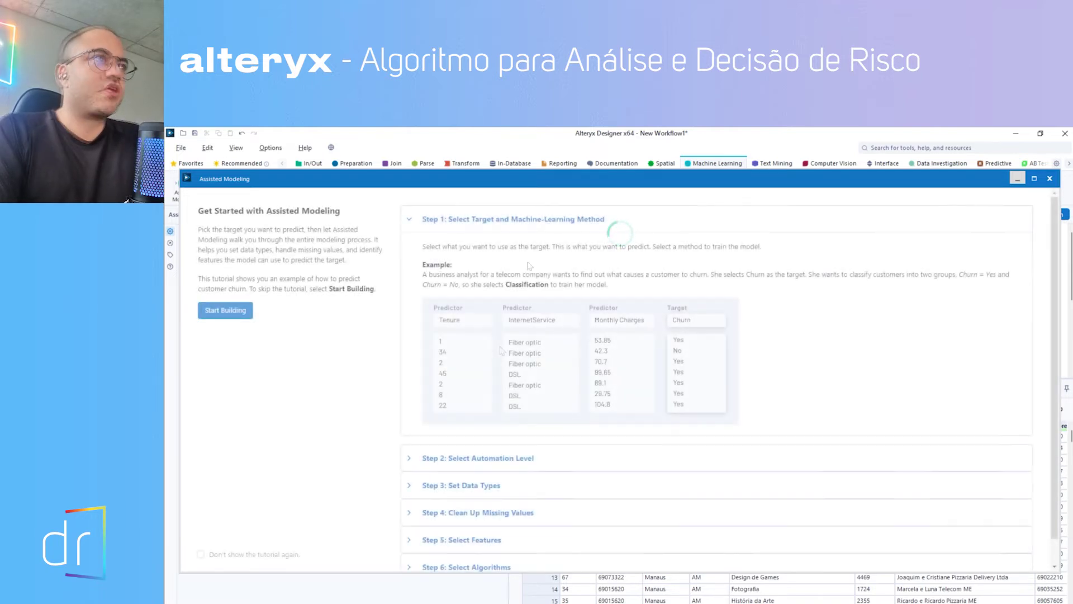
pyautogui.click(225, 311)
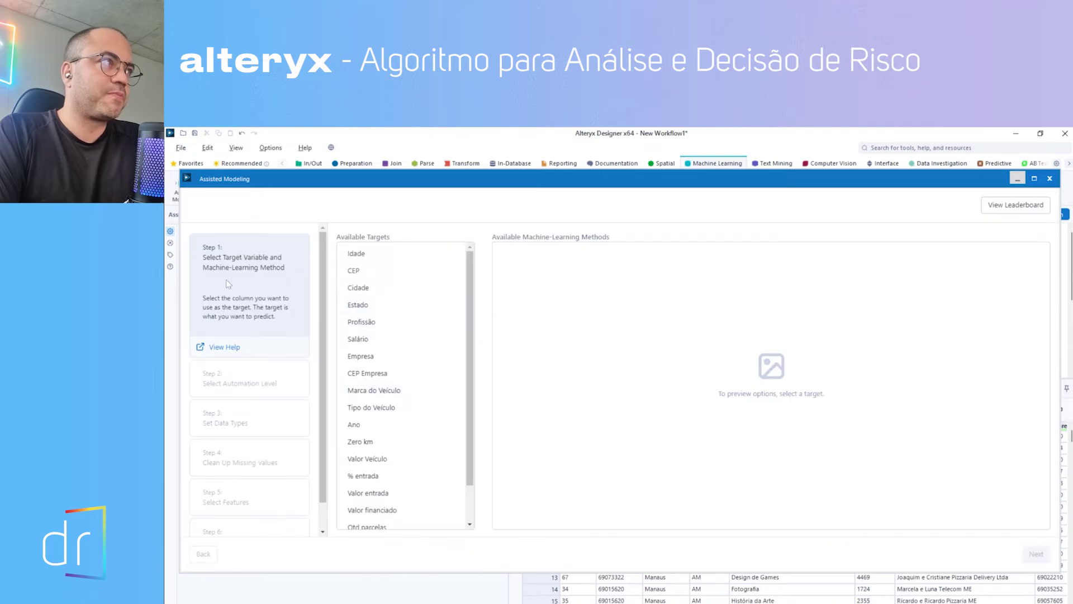
pyautogui.scroll(-1, 399, 397)
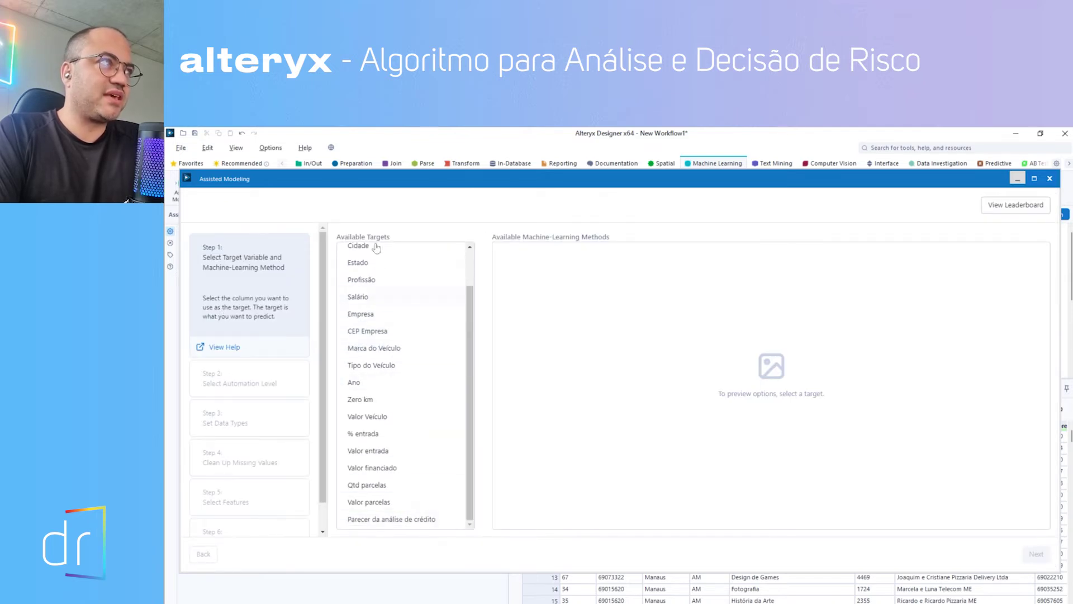
pyautogui.scroll(1, 403, 366)
pyautogui.scroll(-1, 414, 463)
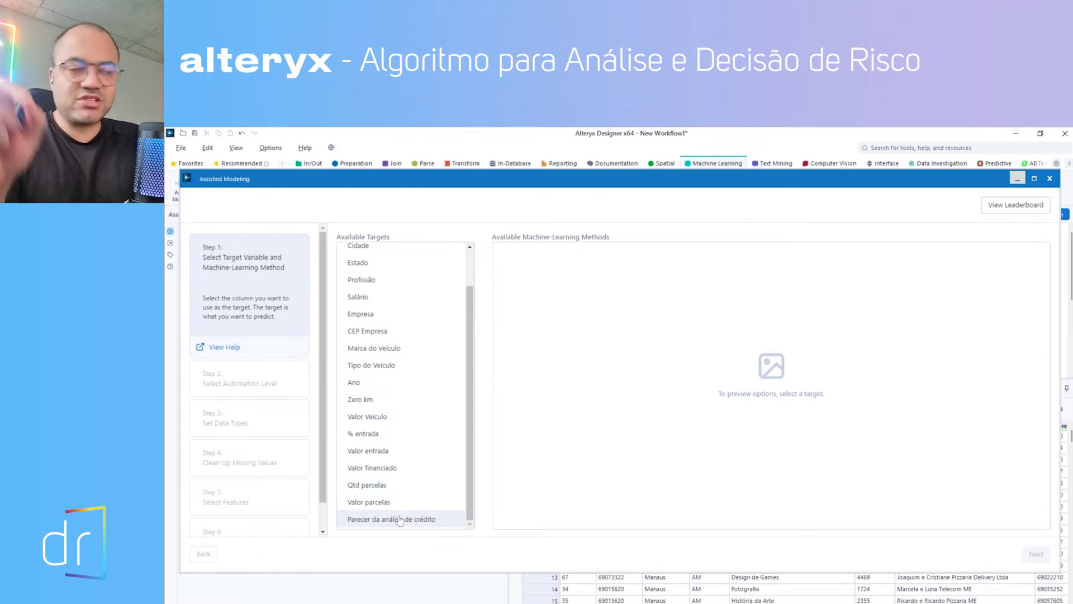
pyautogui.click(399, 519)
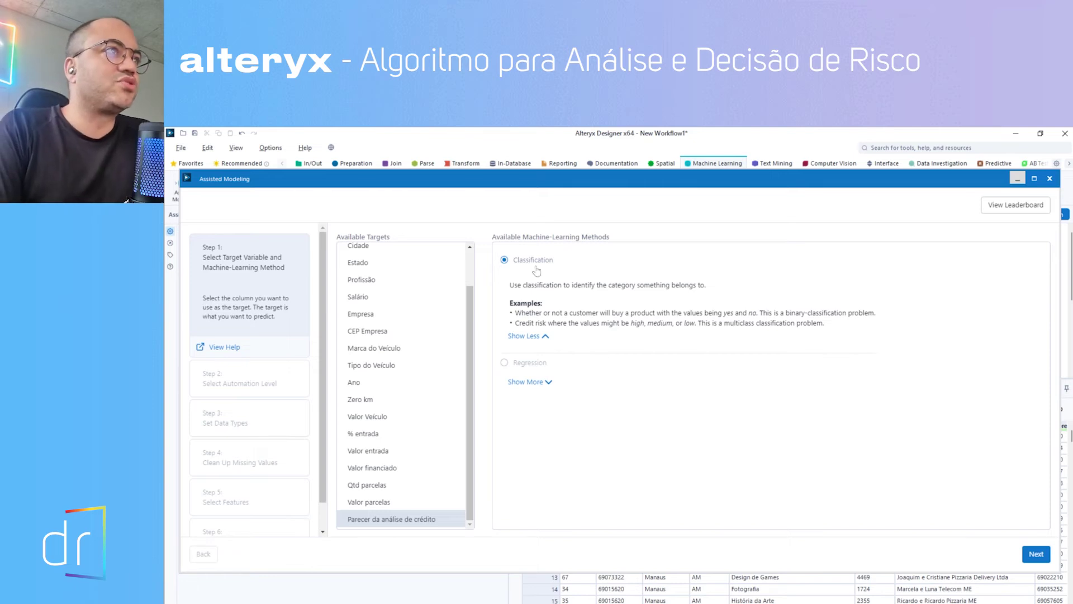
pyautogui.click(1037, 554)
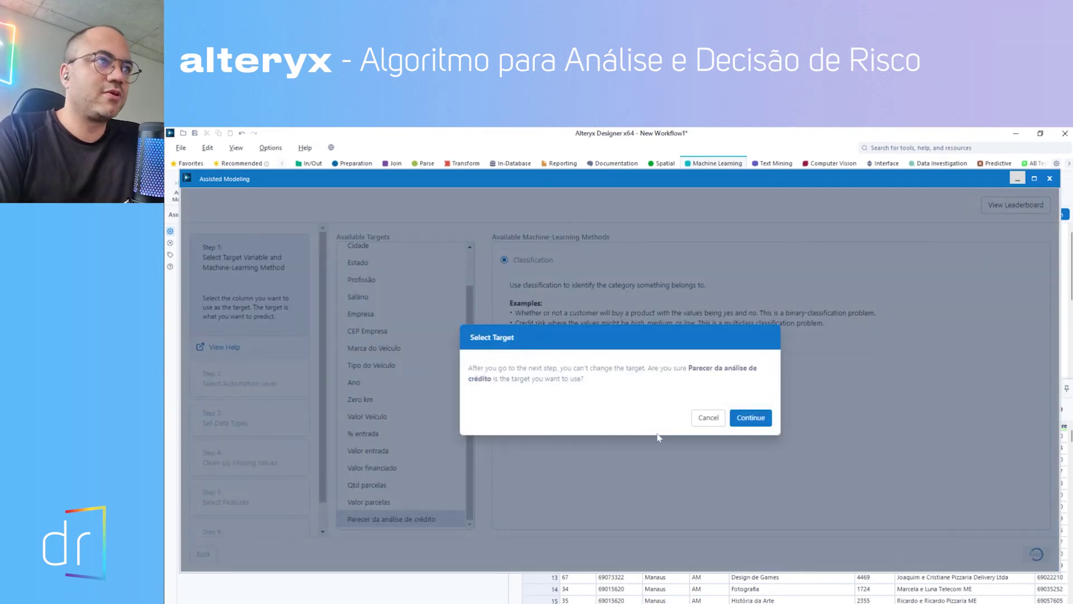
pyautogui.click(755, 427)
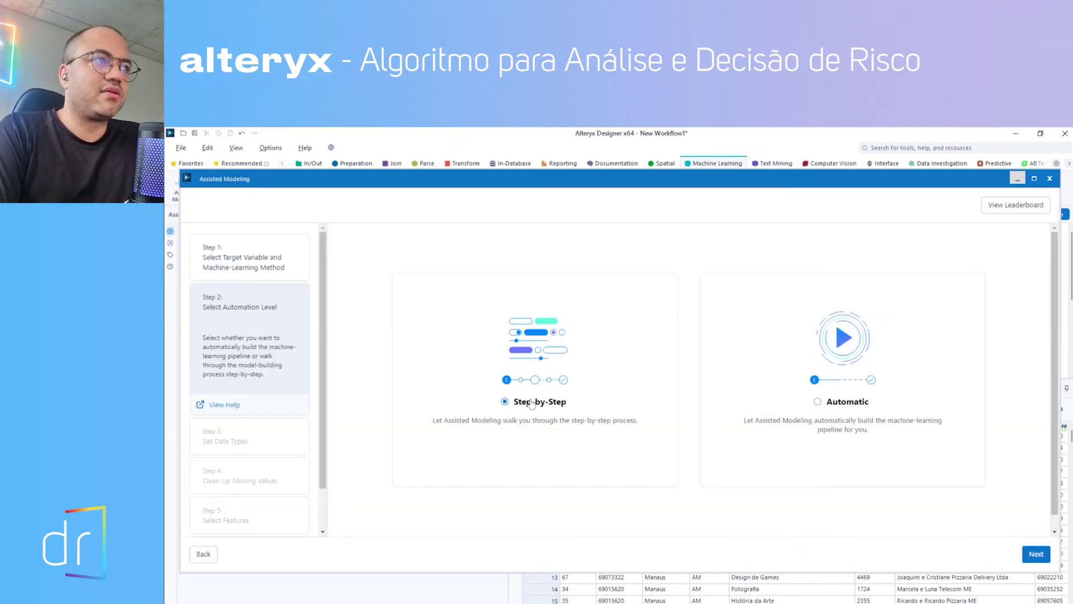
pyautogui.click(1017, 553)
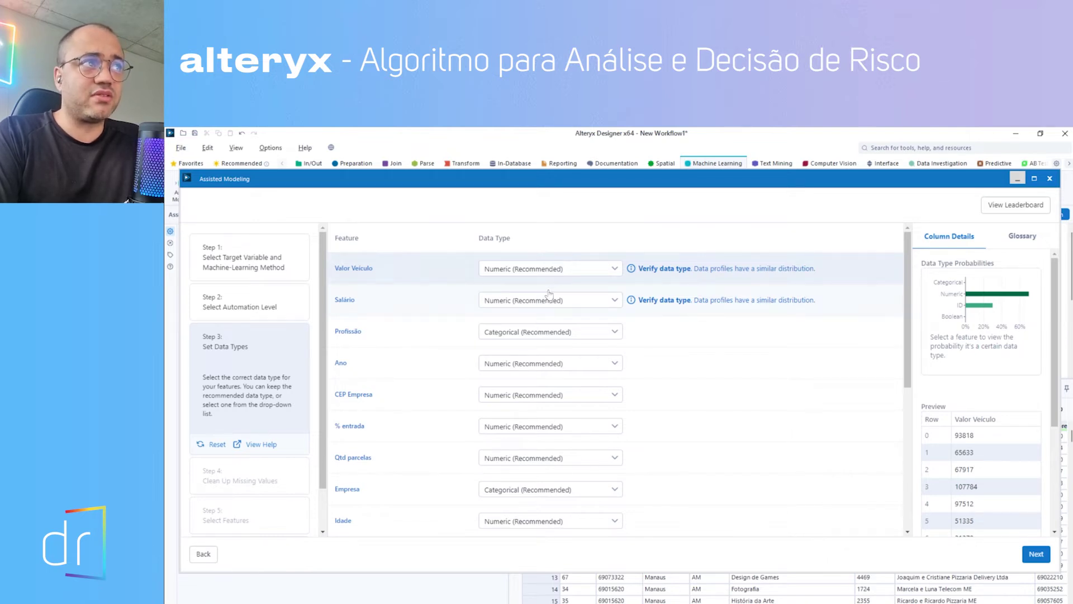
# Review and accept the recommended data types for all features and the recommended missing-value methods for Ano and Zero km
pyautogui.scroll(-5, 726, 366)
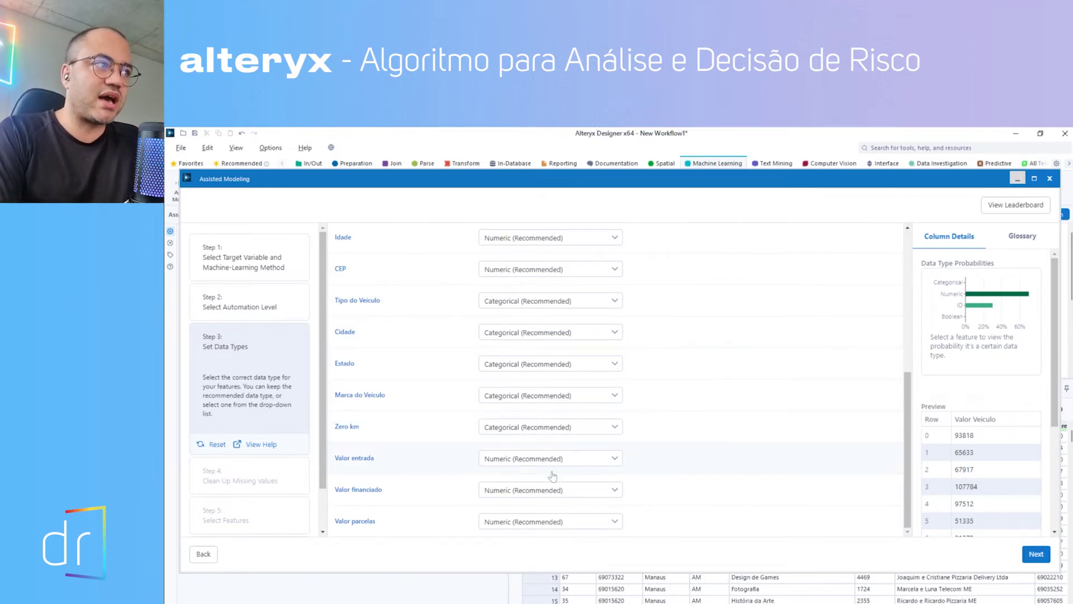
pyautogui.scroll(3, 503, 506)
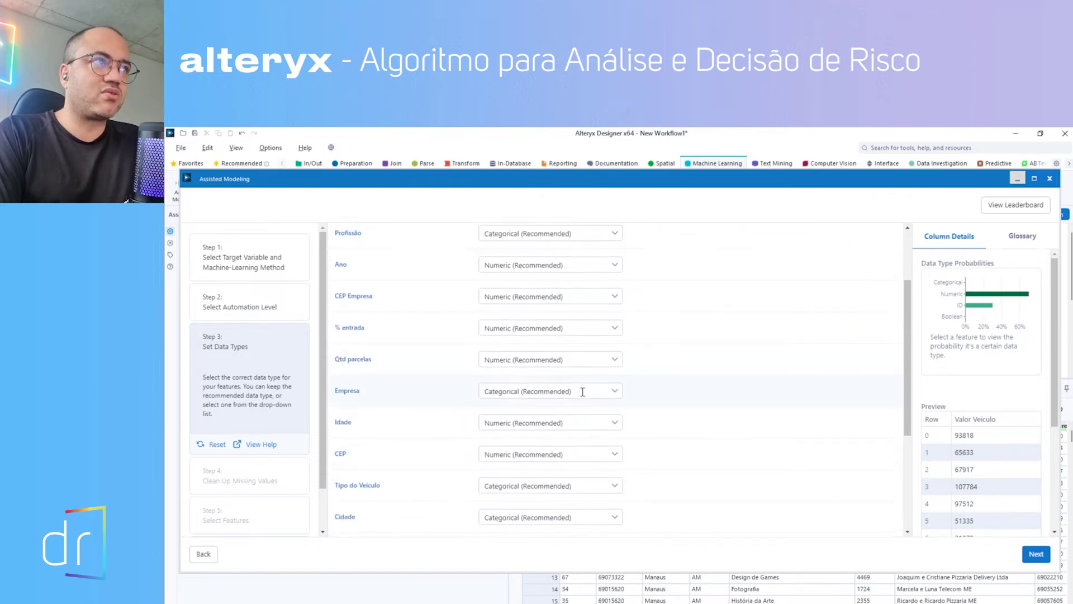
pyautogui.scroll(-2, 582, 414)
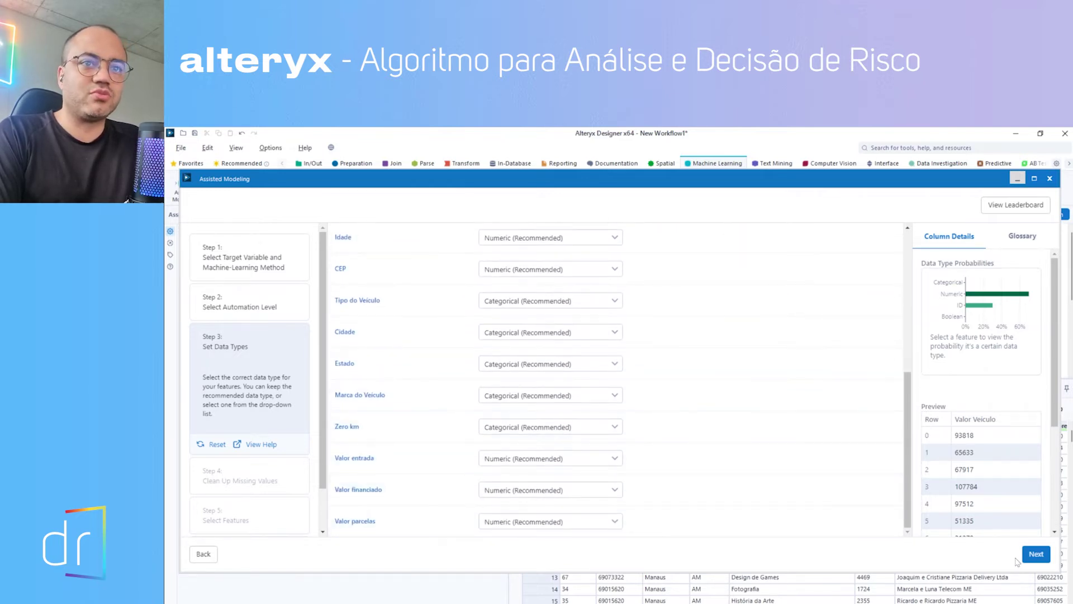
pyautogui.click(1034, 555)
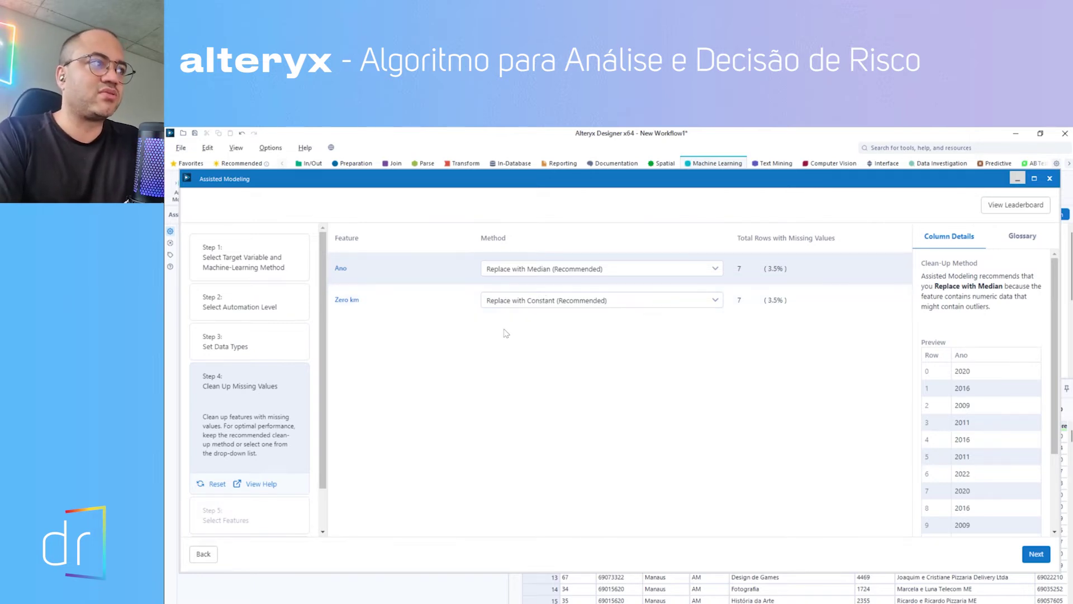
pyautogui.click(1033, 556)
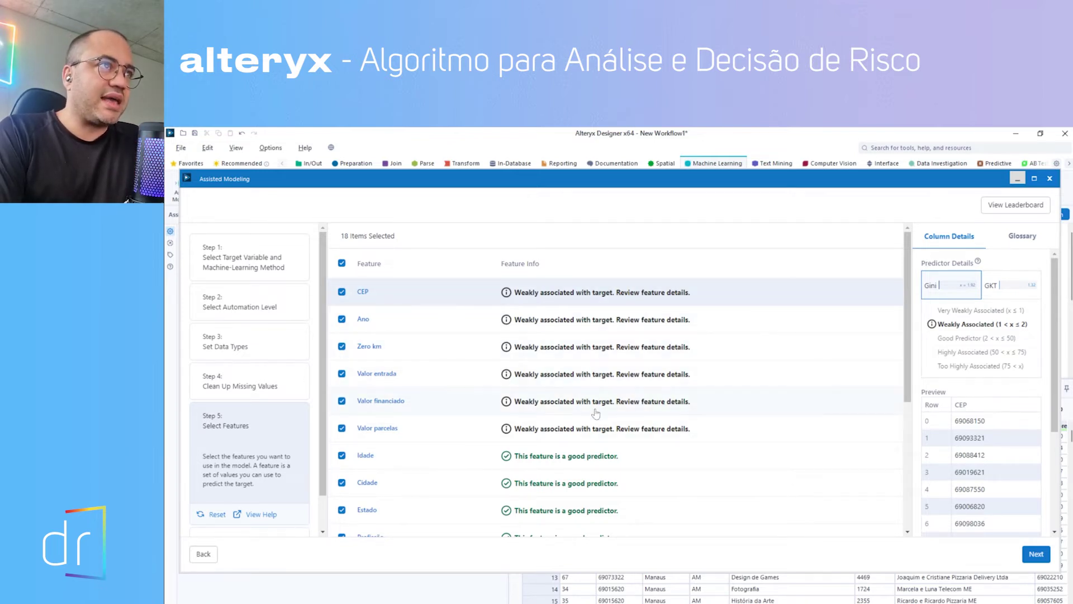
# Exclude the weakly associated features CEP, Ano, Zero km, Valor entrada, Valor financiado and Valor parcelas from the model
pyautogui.scroll(-8, 591, 383)
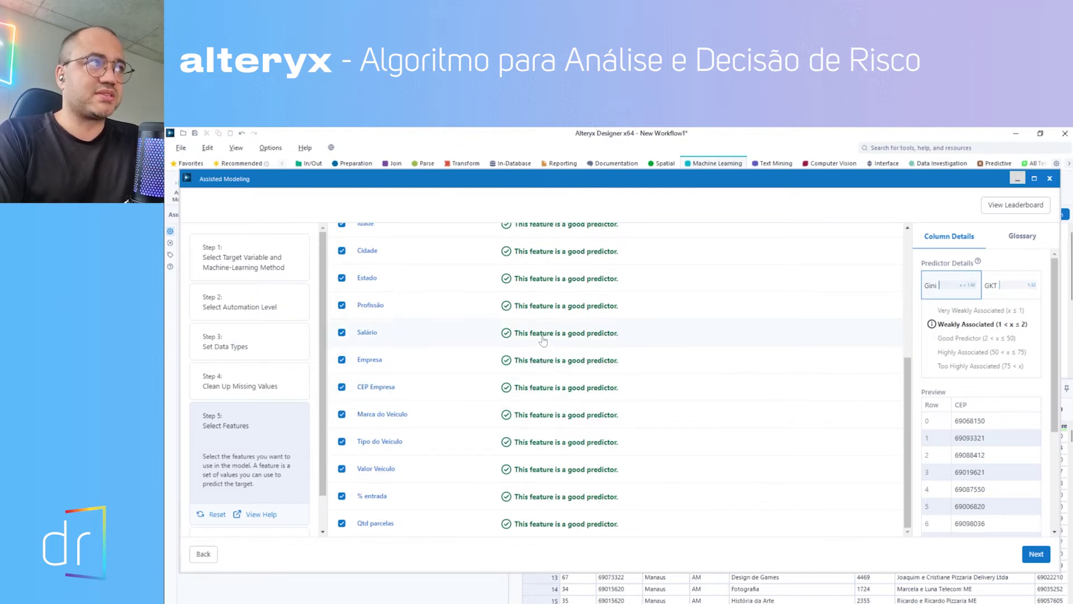
pyautogui.scroll(2, 549, 290)
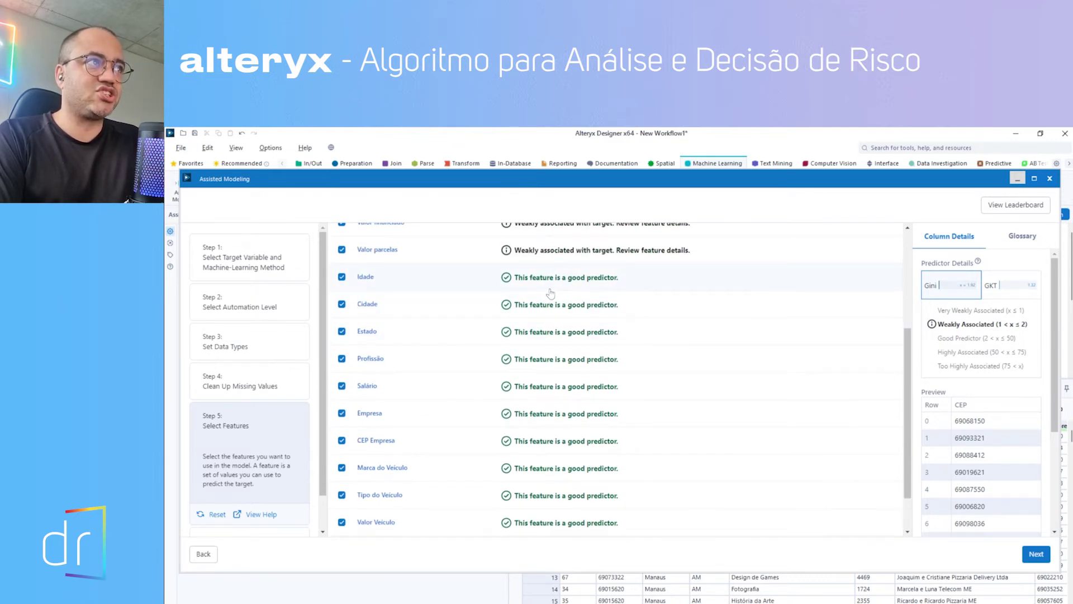
pyautogui.scroll(-3, 557, 475)
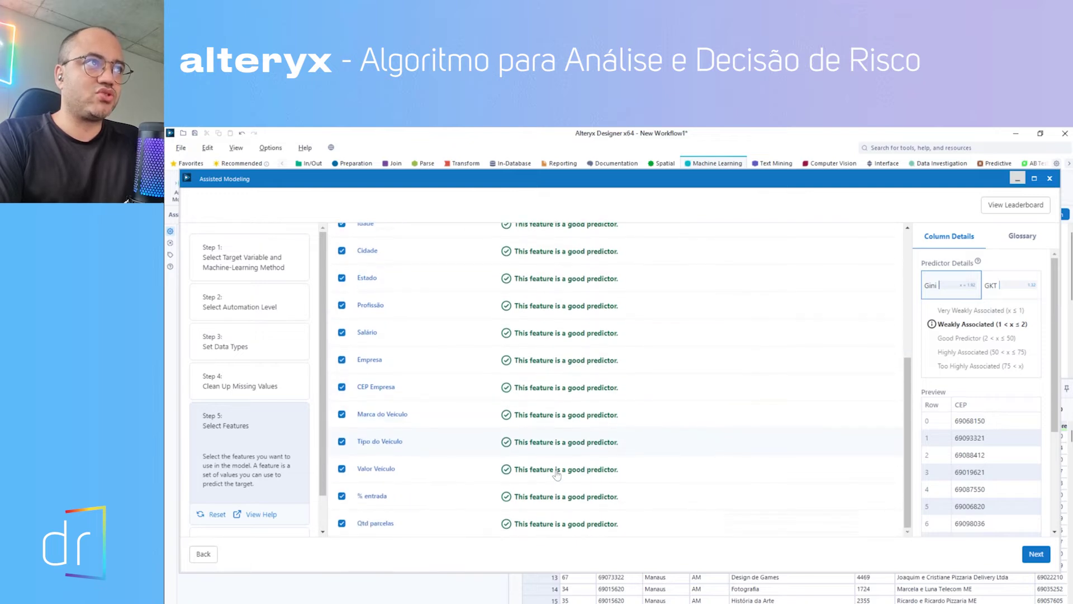
pyautogui.scroll(4, 557, 475)
pyautogui.scroll(5, 557, 474)
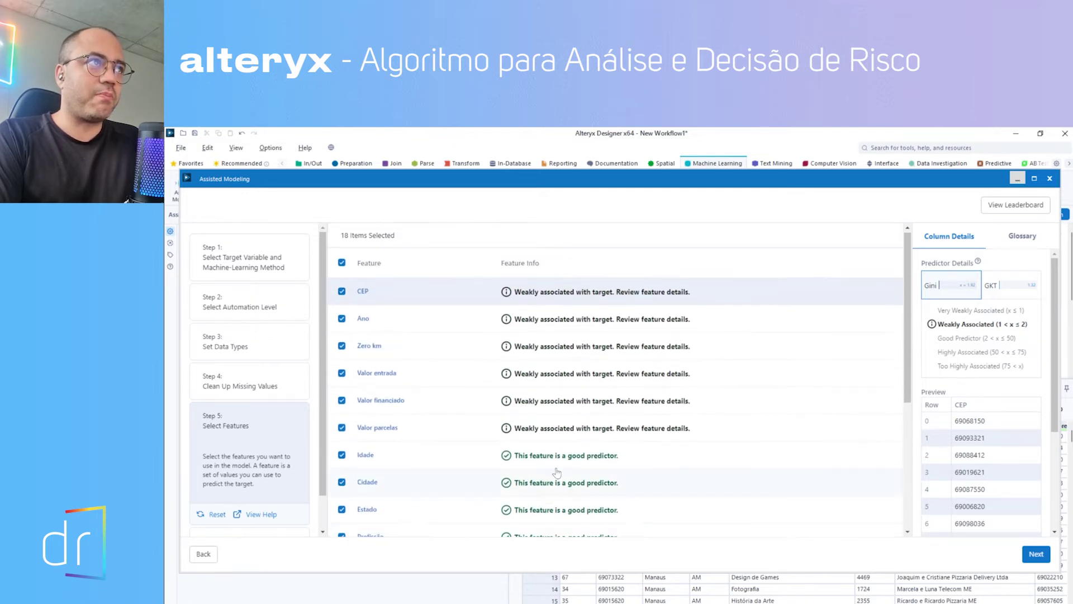
pyautogui.click(343, 293)
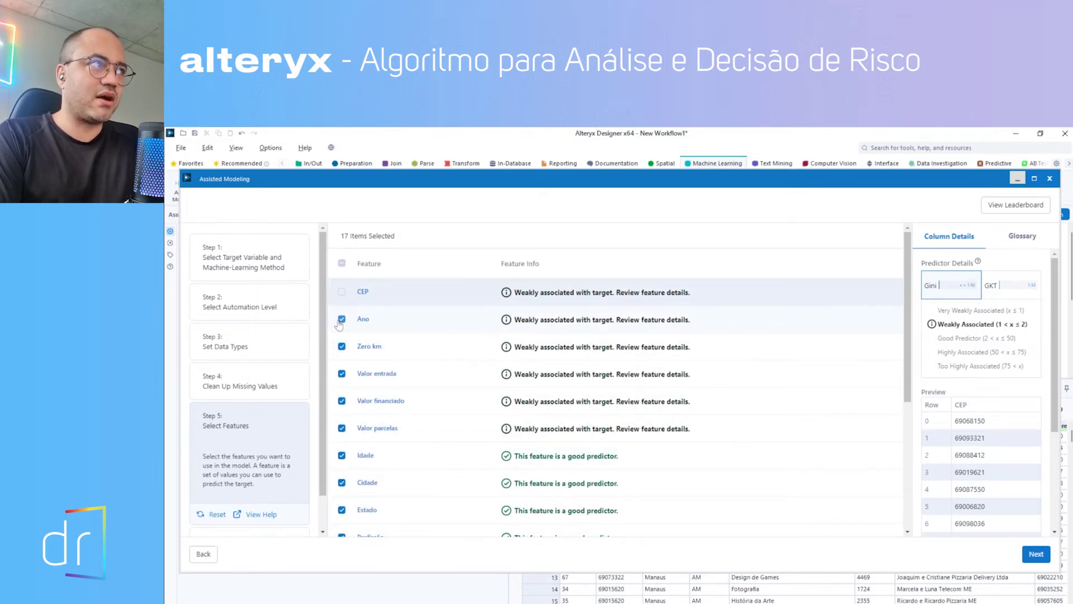
pyautogui.click(342, 320)
pyautogui.click(341, 346)
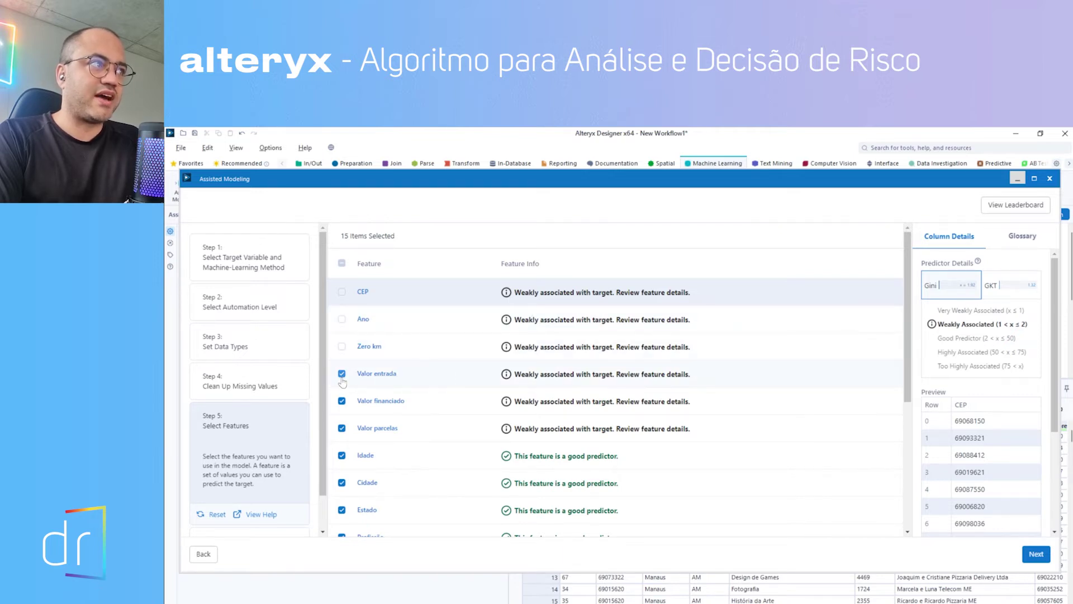
pyautogui.click(342, 375)
pyautogui.click(342, 428)
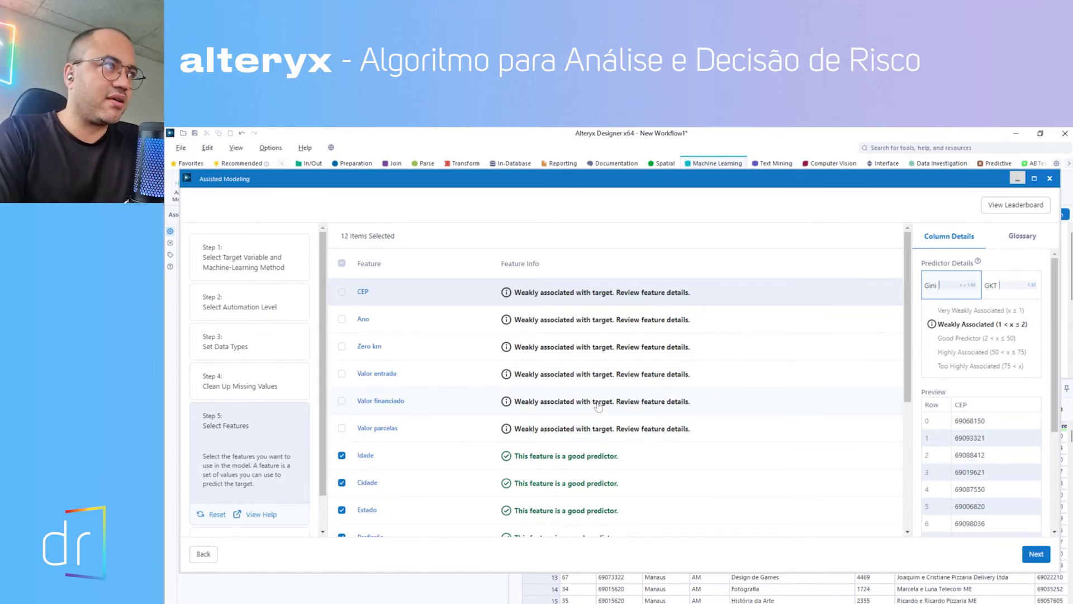
# Include the six excluded features, from CEP through Valor parcelas, in the model again
pyautogui.click(342, 374)
pyautogui.click(342, 401)
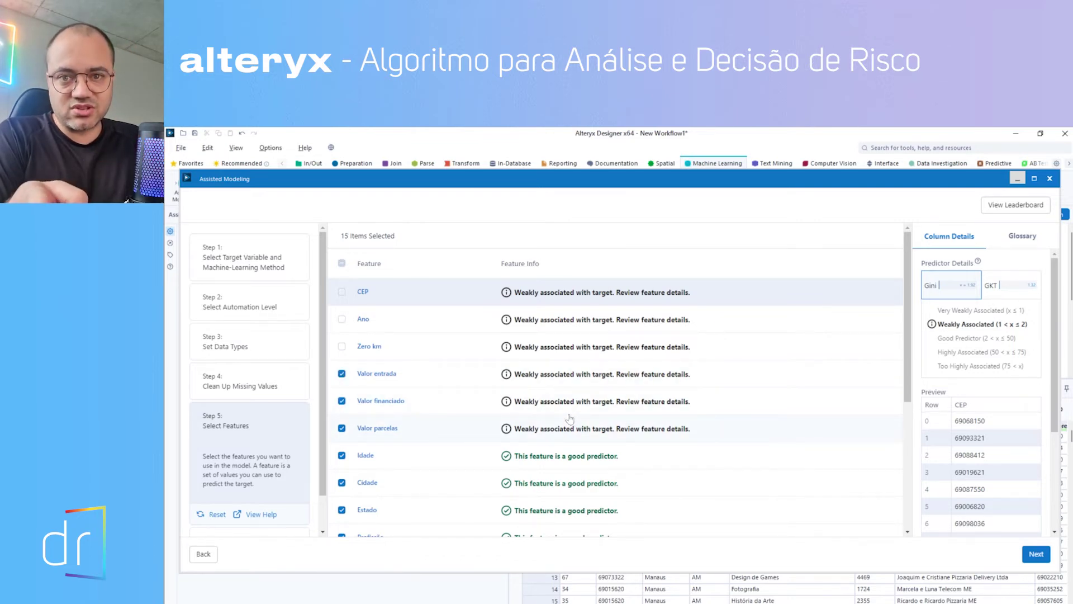
pyautogui.click(342, 347)
pyautogui.click(342, 319)
pyautogui.click(341, 291)
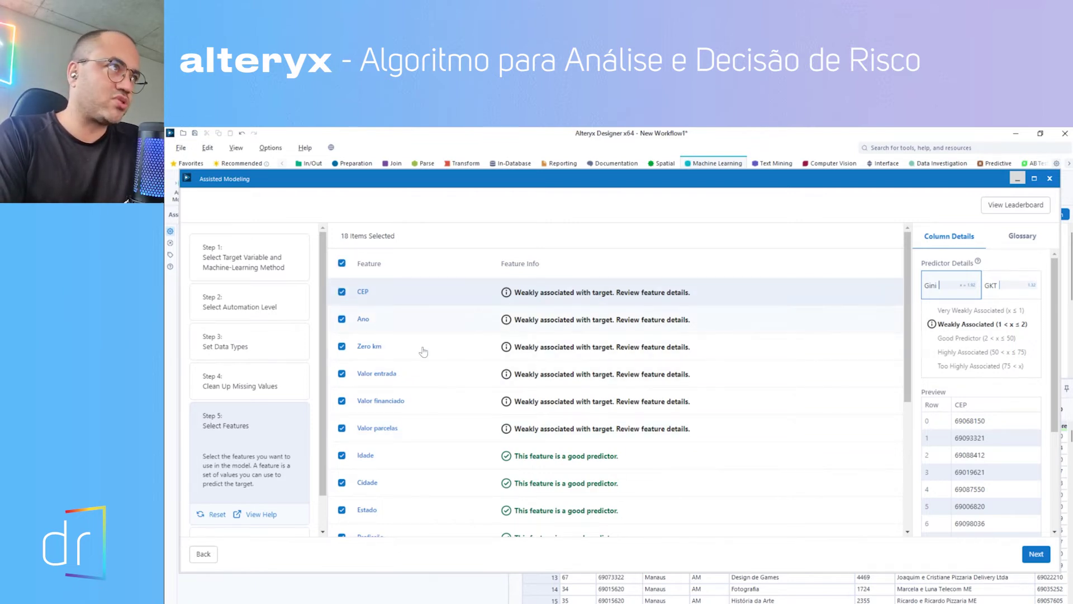
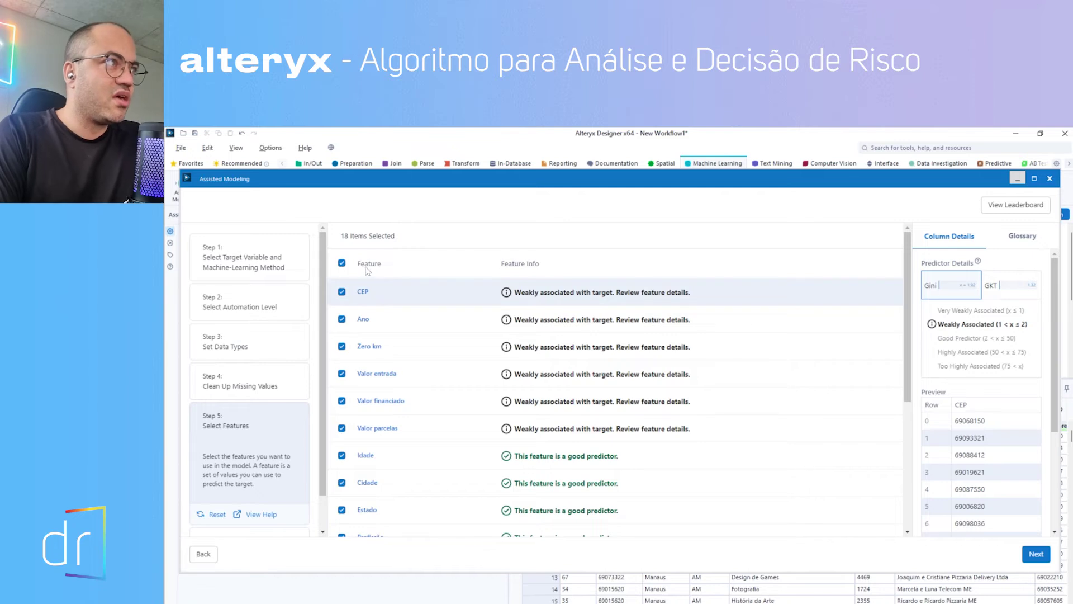
# Accept all features as predictors and run the Decision Tree, Logistic Regression, Random Forest and XGBoost algorithms
pyautogui.scroll(-3, 579, 459)
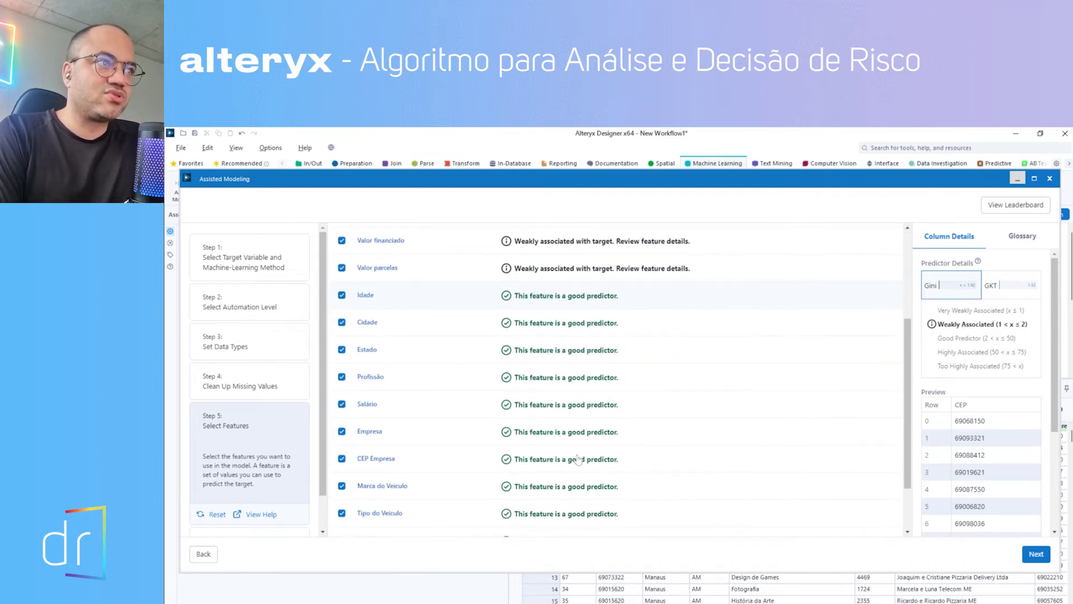
pyautogui.scroll(3, 577, 453)
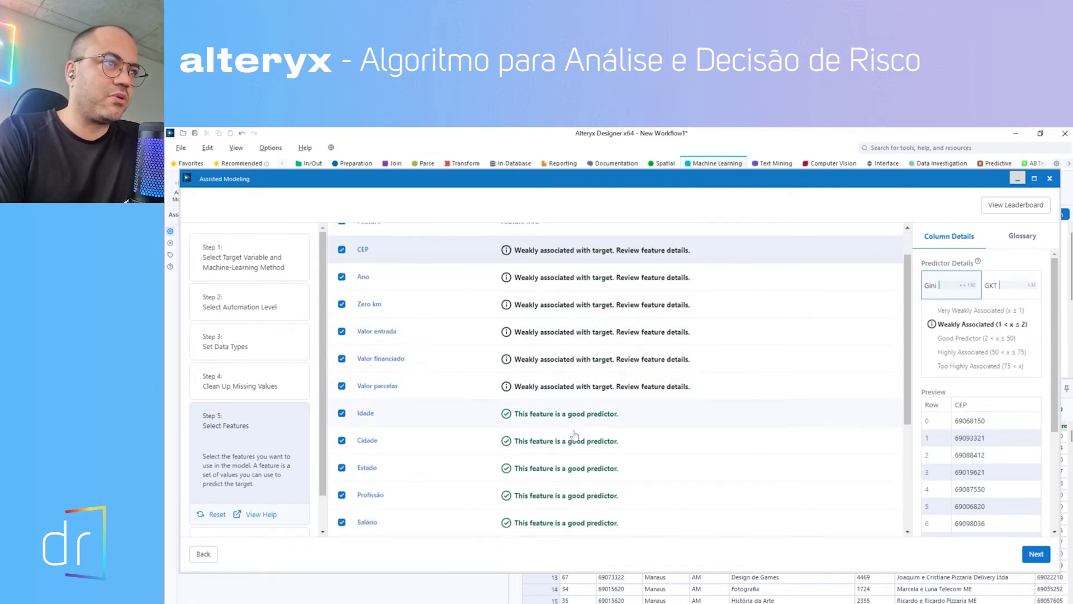
pyautogui.scroll(-3, 575, 435)
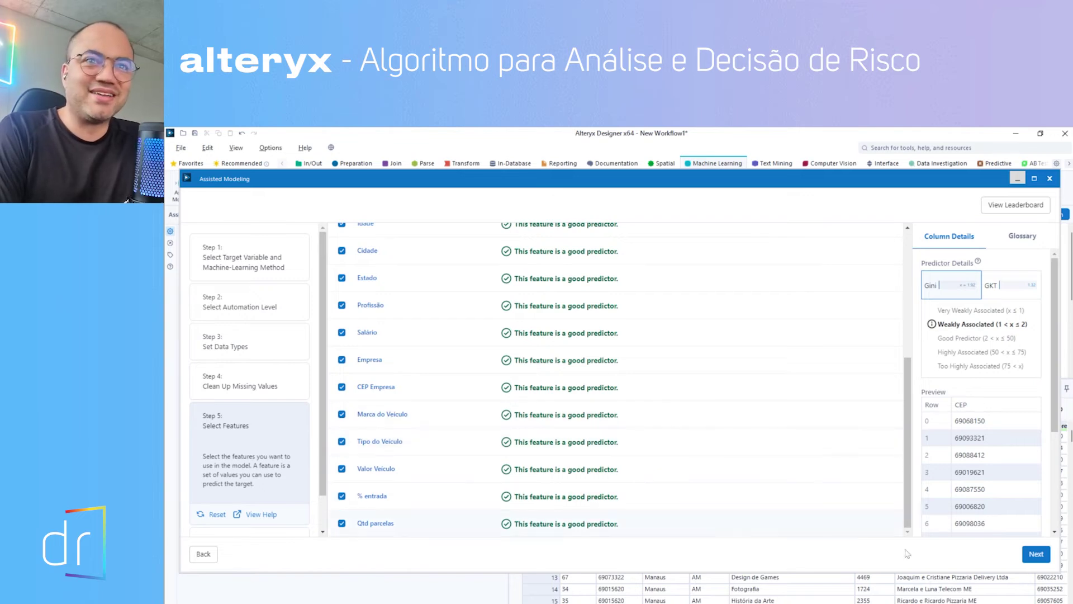
pyautogui.click(1031, 558)
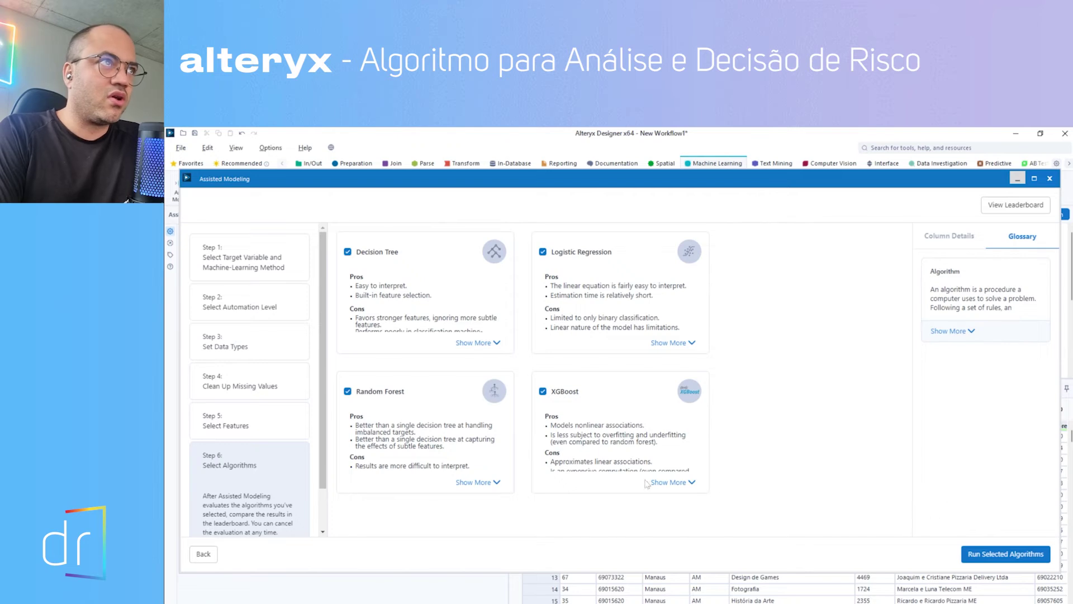
pyautogui.click(988, 554)
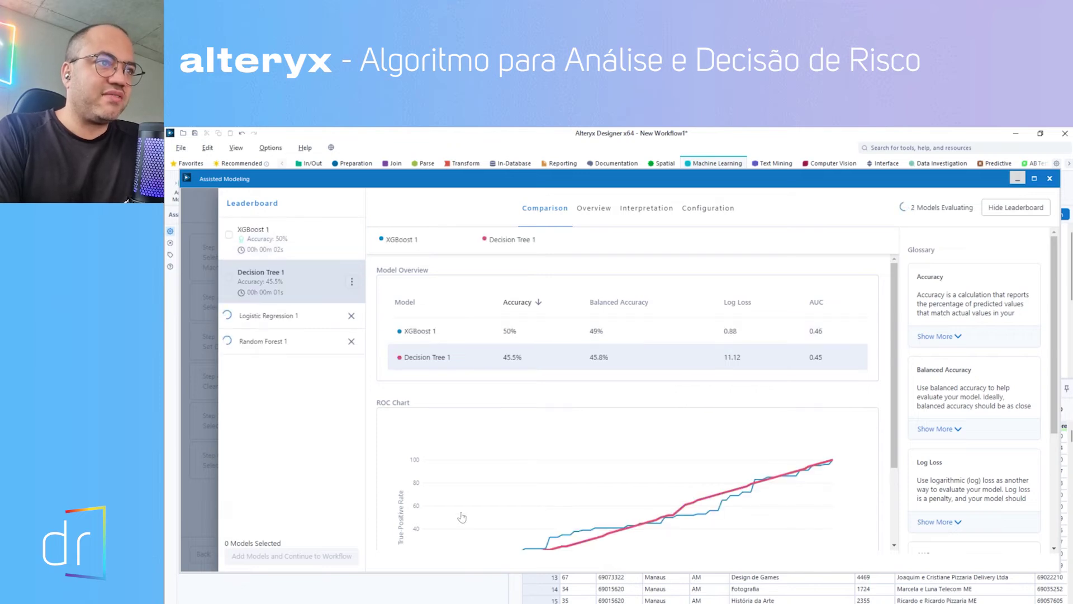
# Examine the ROC chart comparing the models and the accuracy and confusion matrix of Logistic Regression
pyautogui.scroll(-2, 451, 533)
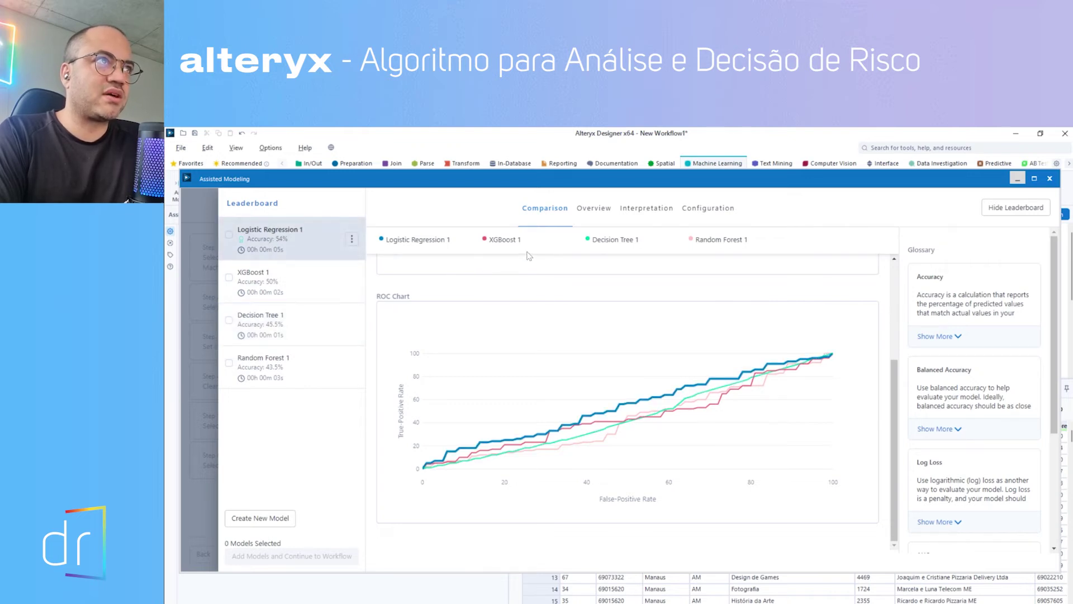
pyautogui.click(595, 214)
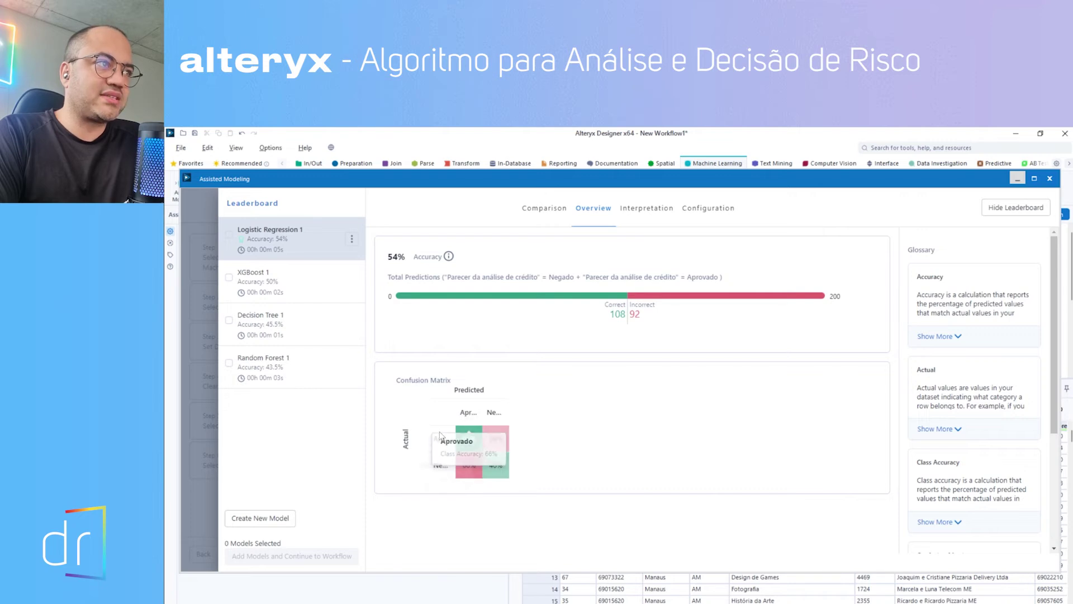
pyautogui.moveTo(446, 436)
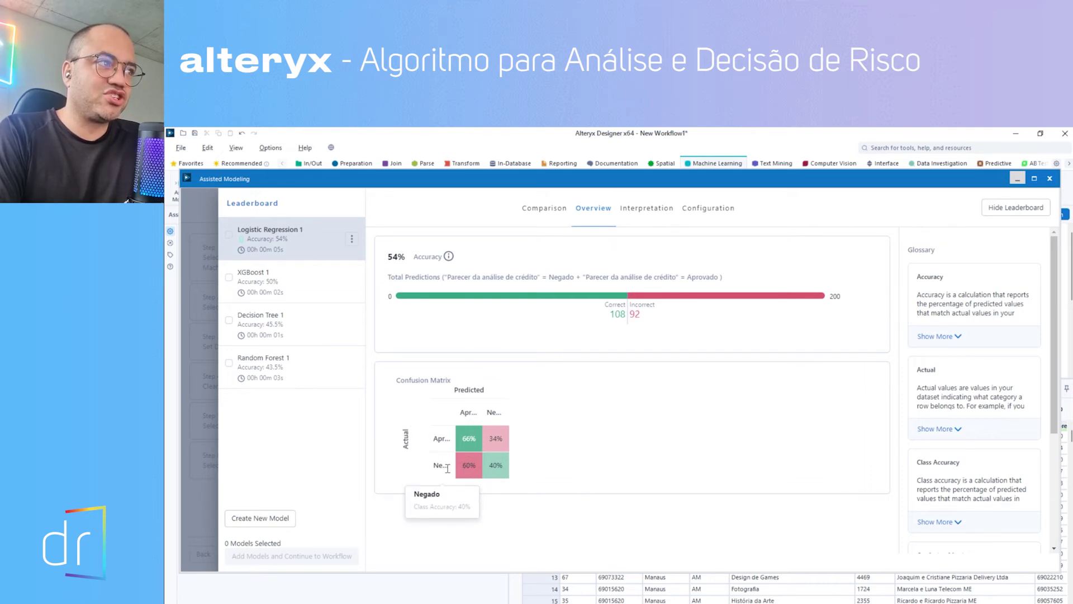
pyautogui.moveTo(467, 415)
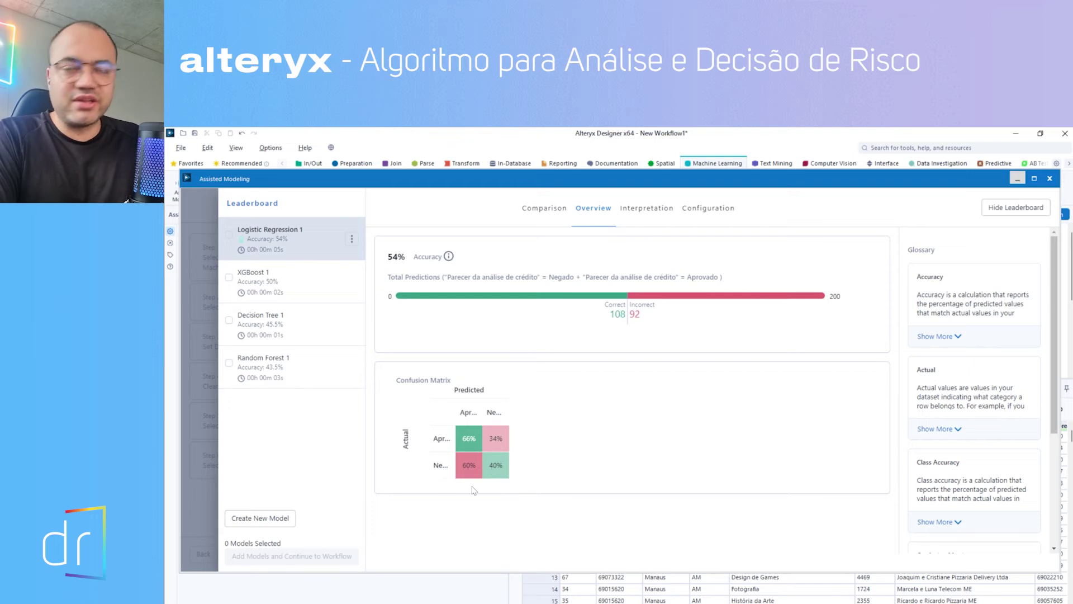
# Compare the accuracy and confusion matrices of XGBoost, Decision Tree and Random Forest with those of Logistic Regression
pyautogui.click(255, 283)
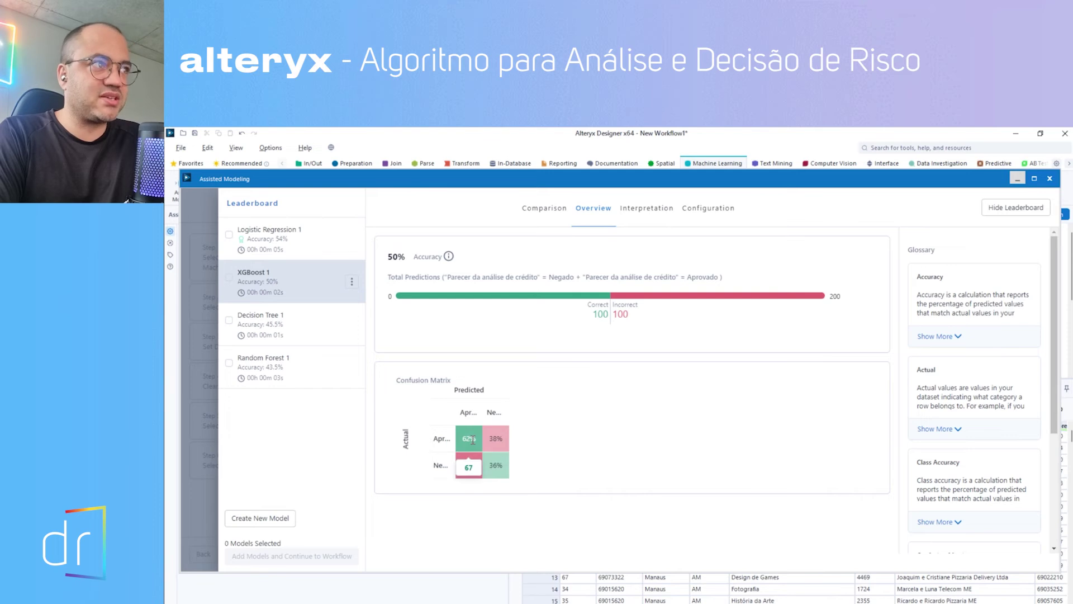
pyautogui.click(257, 244)
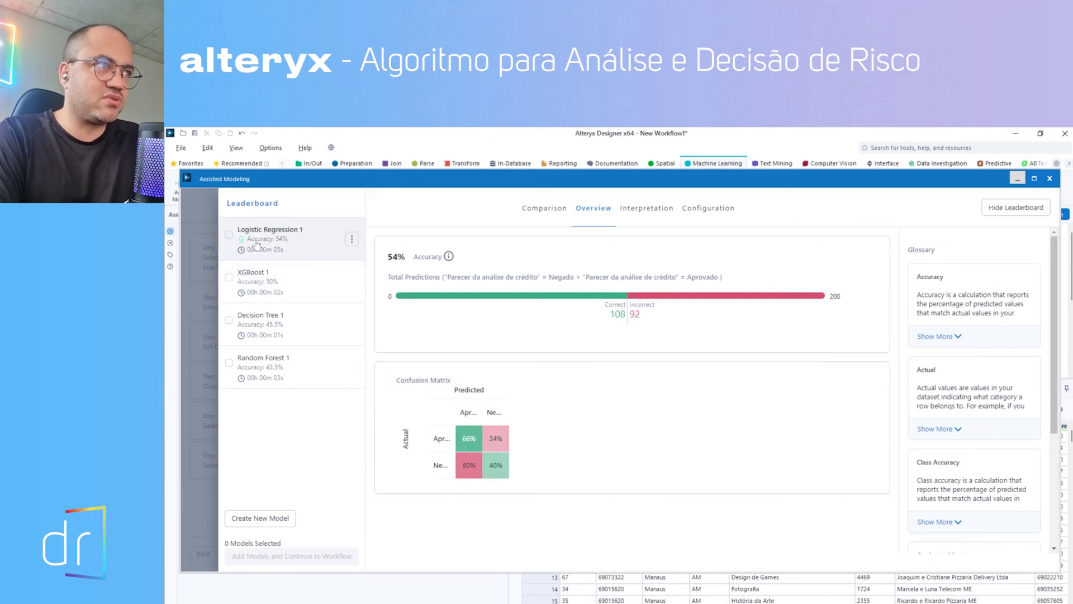
pyautogui.click(270, 284)
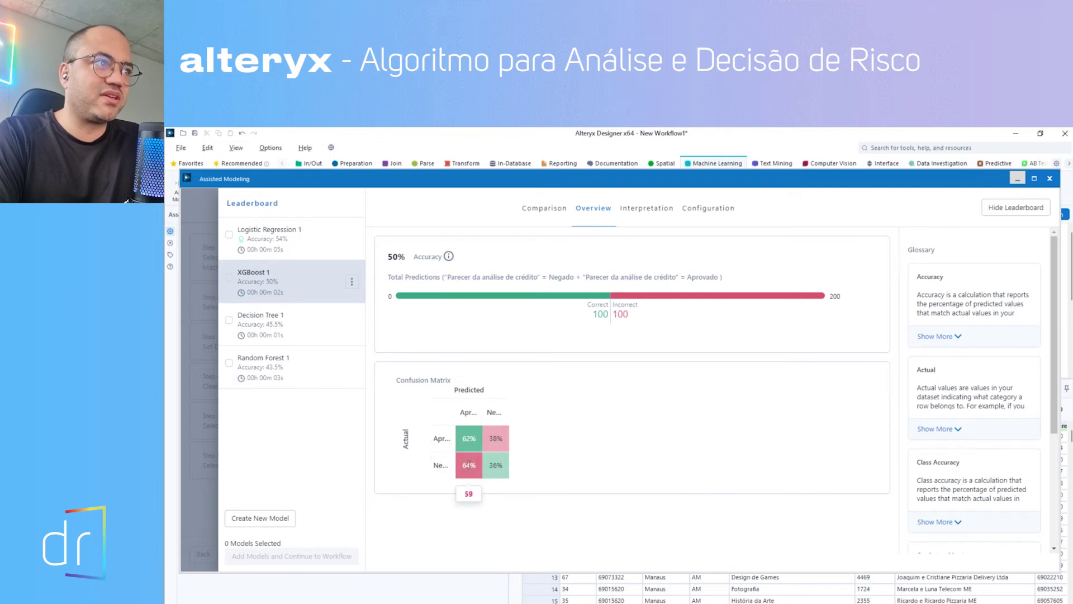
pyautogui.click(262, 338)
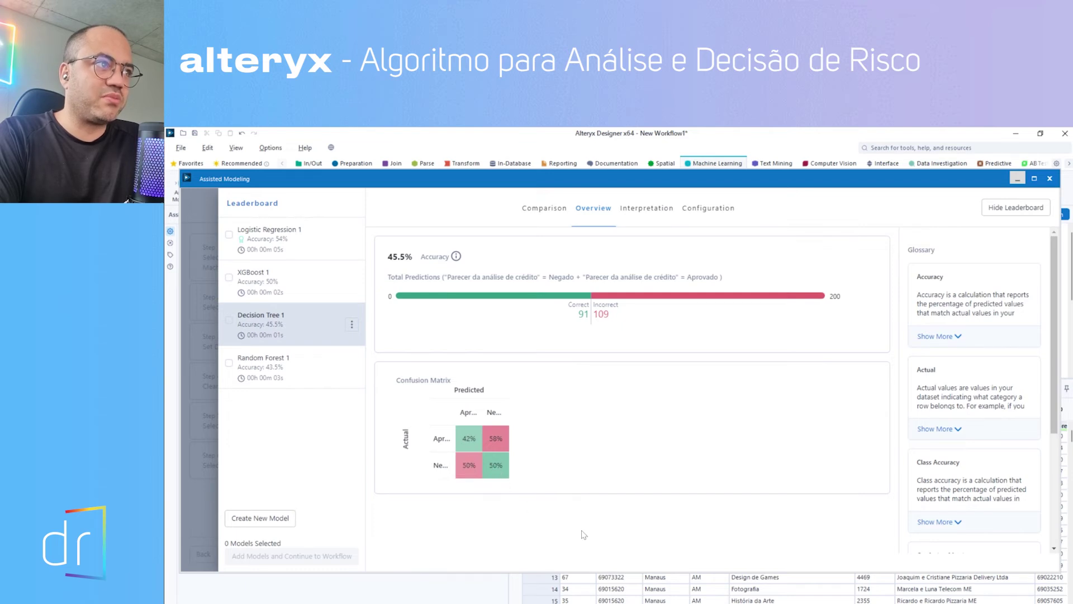
pyautogui.click(273, 282)
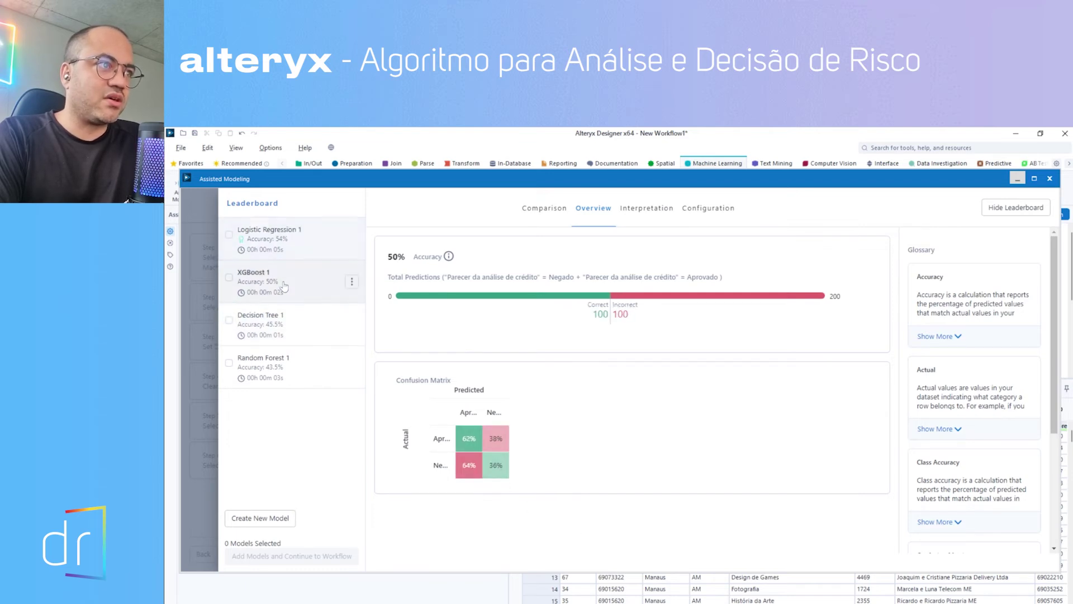
pyautogui.click(292, 317)
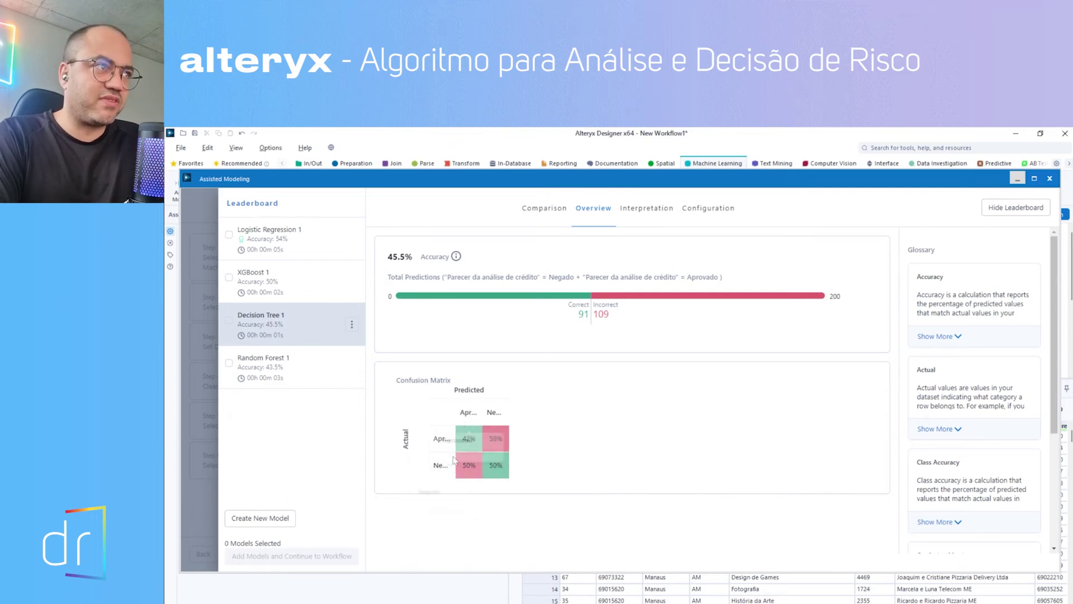
pyautogui.moveTo(500, 464)
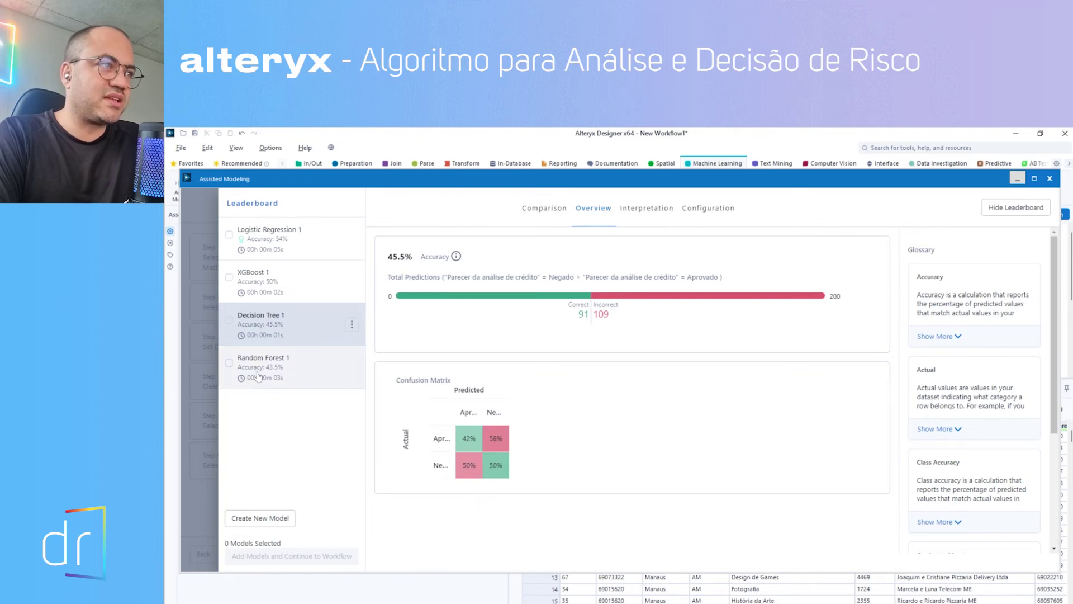
pyautogui.click(291, 366)
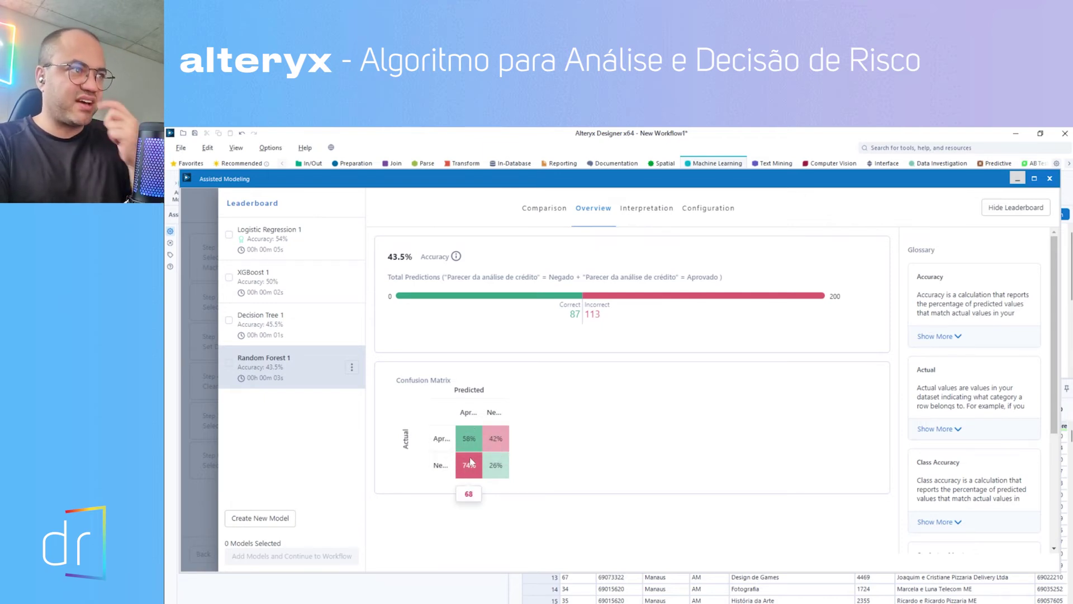
pyautogui.click(268, 342)
pyautogui.click(263, 372)
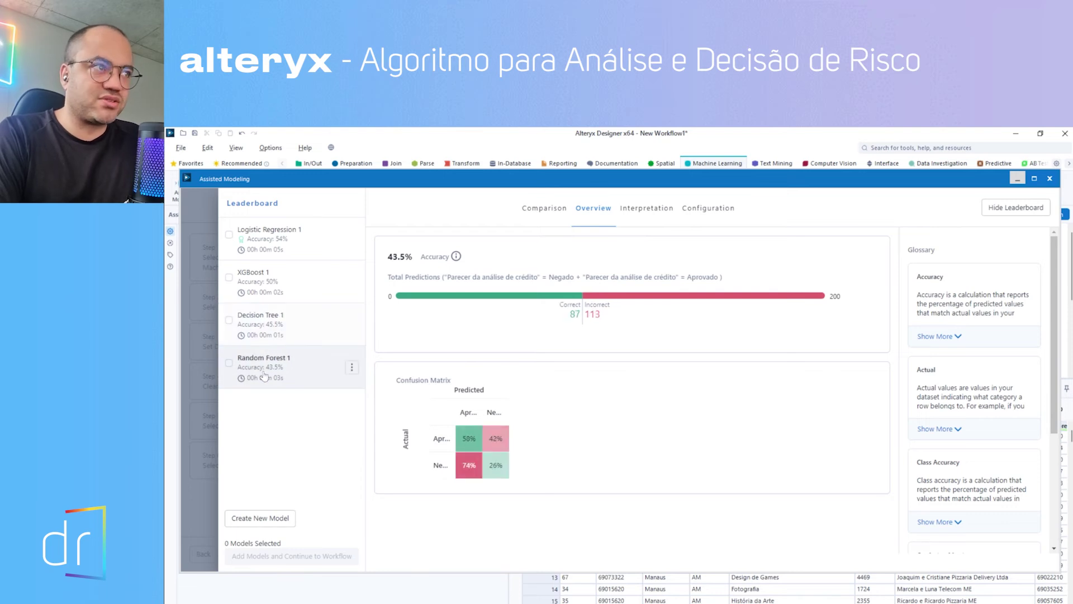
pyautogui.click(299, 249)
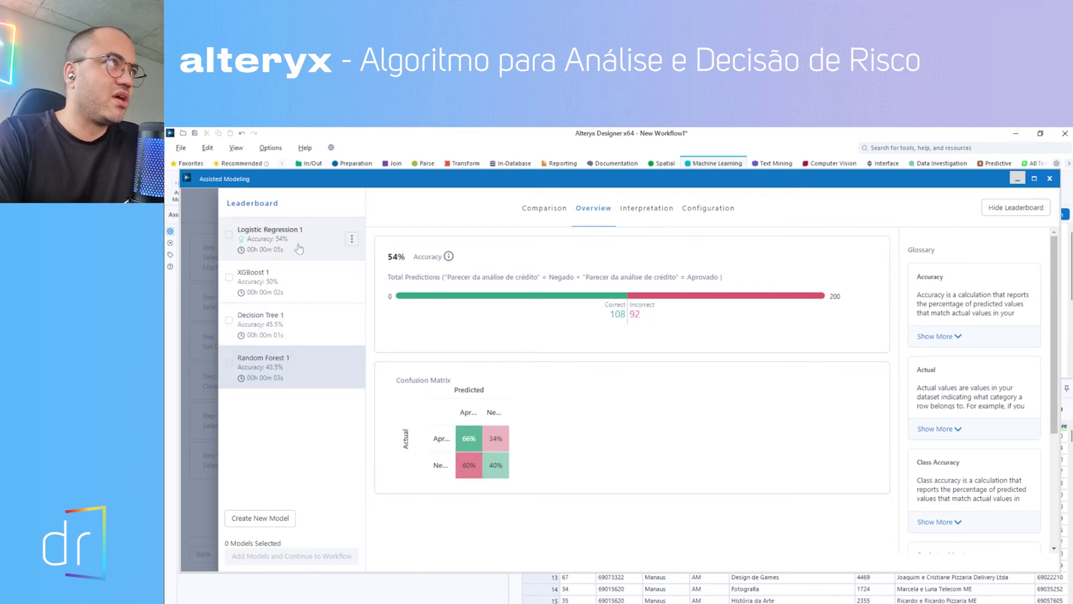
# Go through the accuracy overviews of all four models again and return to Logistic Regression
pyautogui.click(231, 236)
pyautogui.click(230, 236)
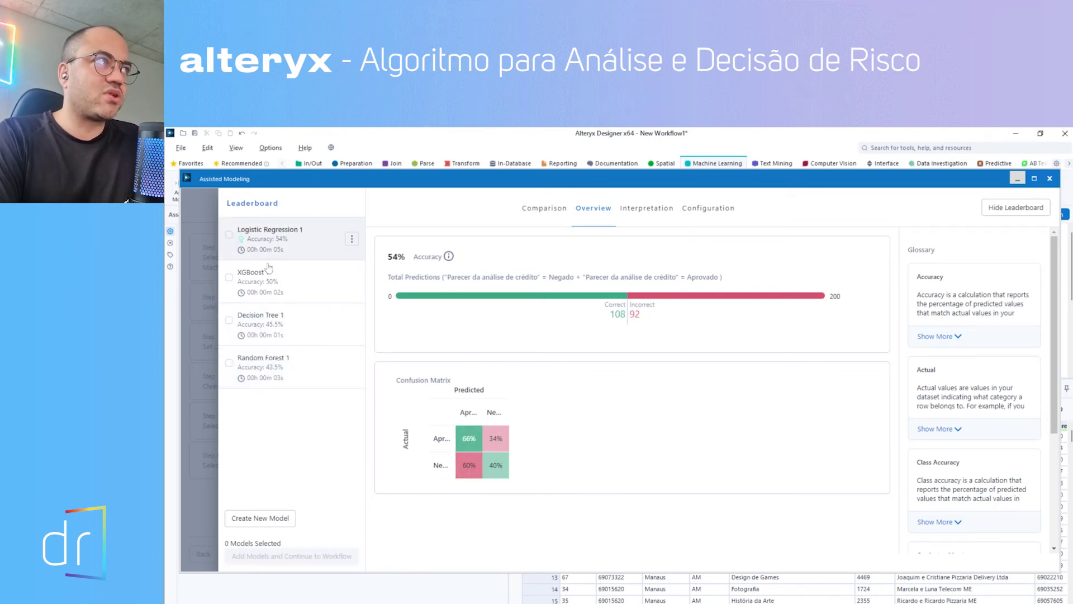
pyautogui.click(267, 284)
pyautogui.click(287, 324)
pyautogui.click(291, 360)
pyautogui.click(284, 336)
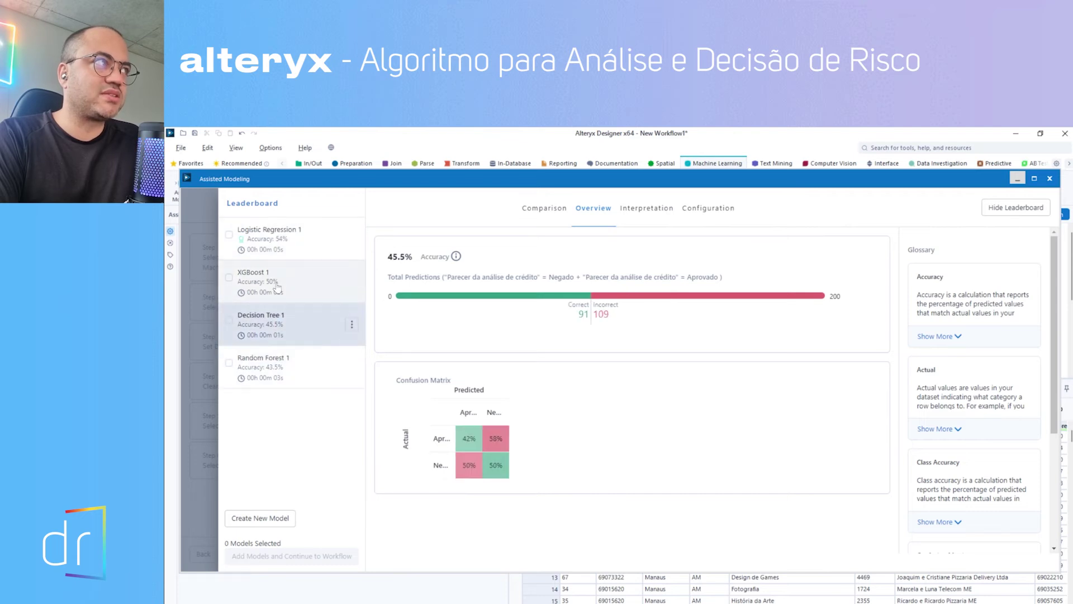
pyautogui.click(281, 250)
pyautogui.click(282, 282)
pyautogui.click(291, 324)
pyautogui.click(297, 366)
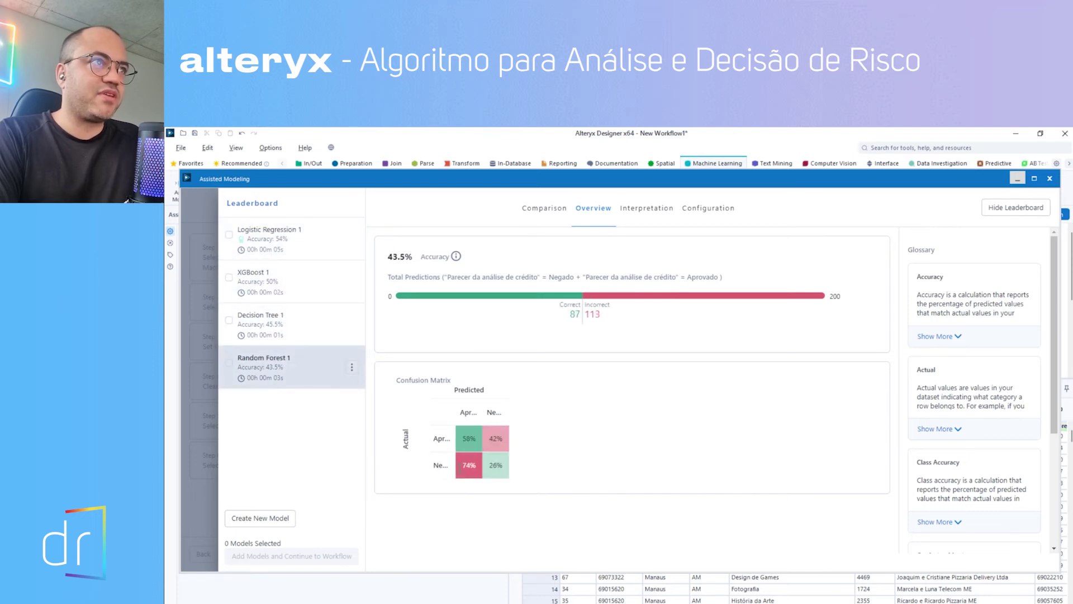
pyautogui.click(285, 251)
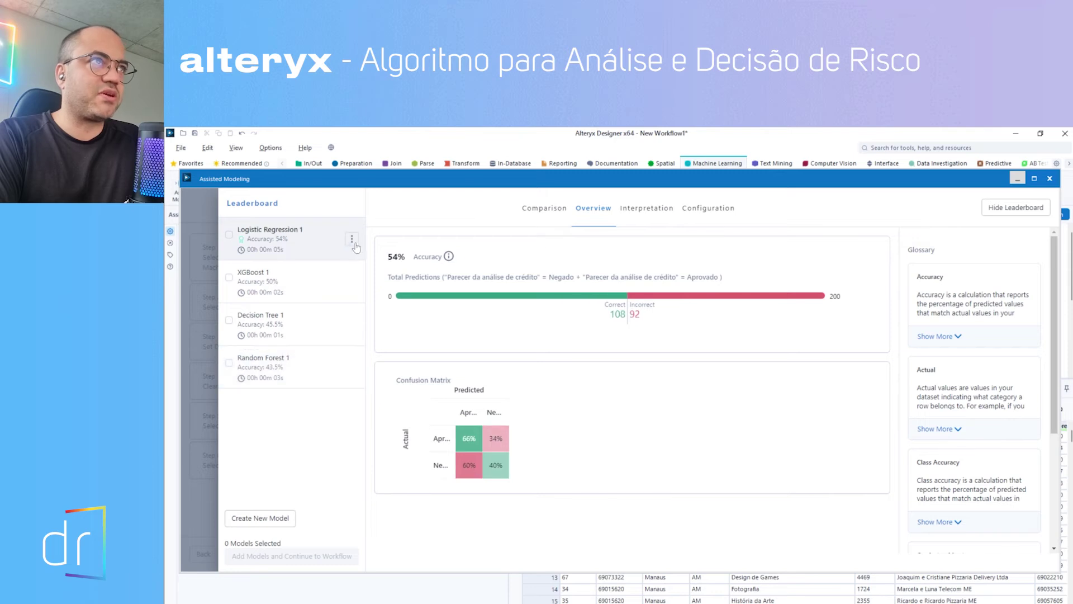
# Examine the feature importance of Logistic Regression, XGBoost, Decision Tree and Random Forest
pyautogui.click(643, 215)
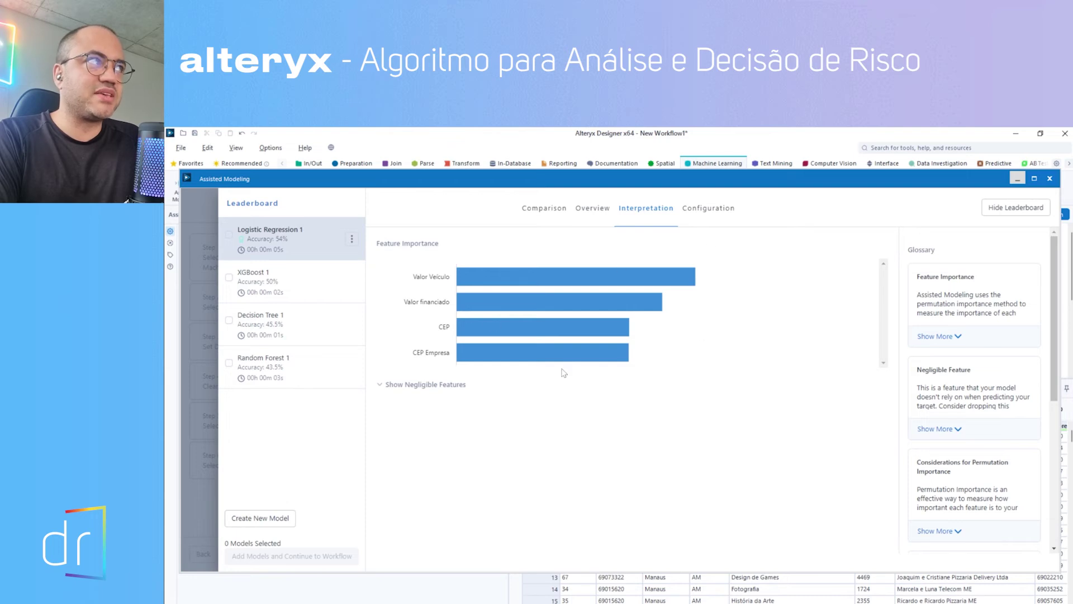
pyautogui.click(275, 238)
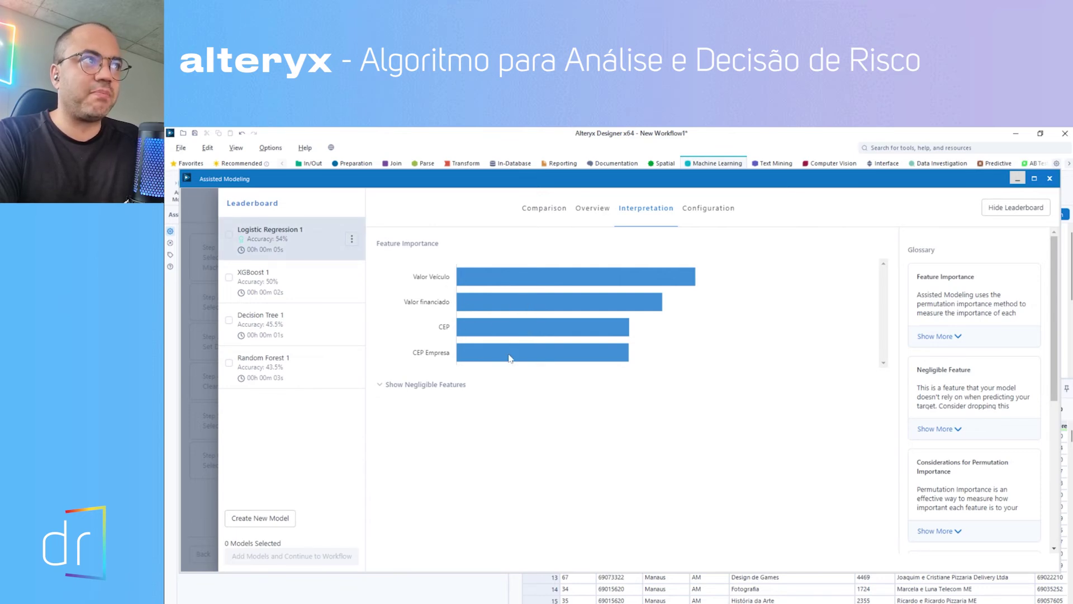
pyautogui.click(253, 284)
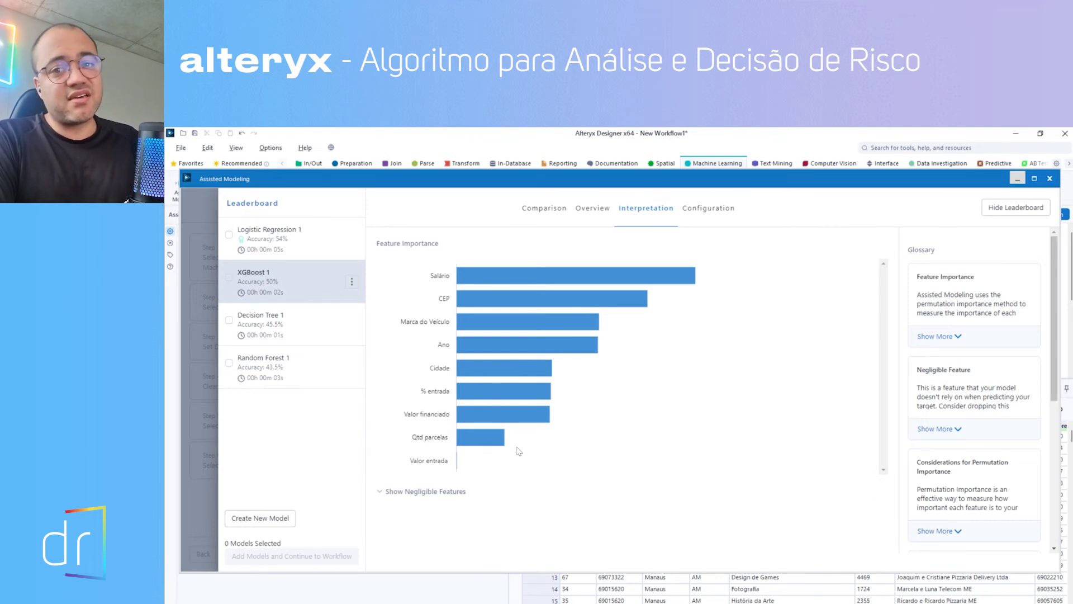
pyautogui.click(282, 336)
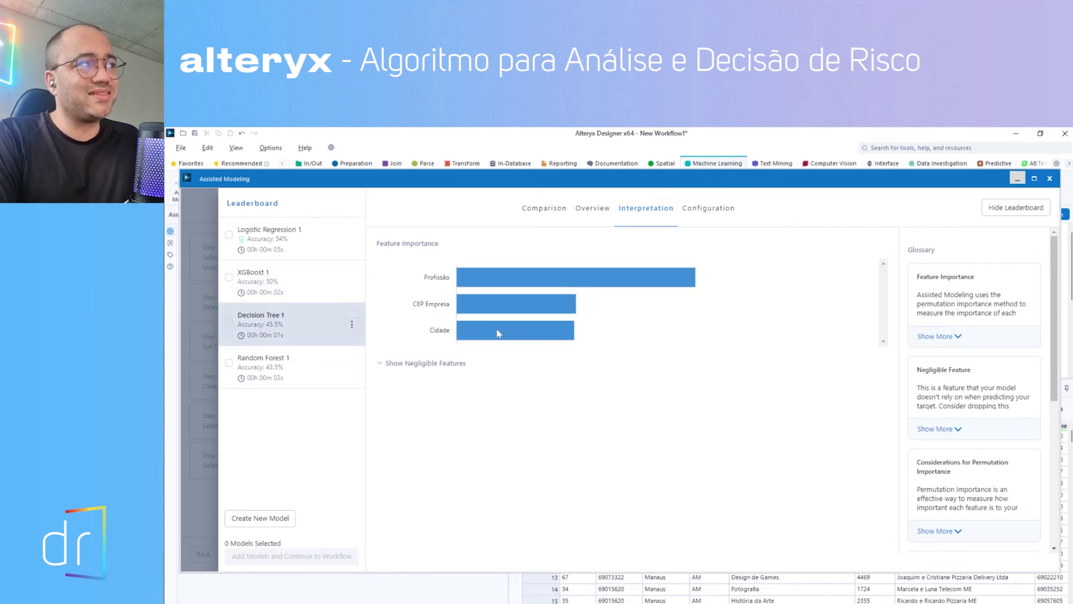
pyautogui.click(274, 369)
pyautogui.click(268, 324)
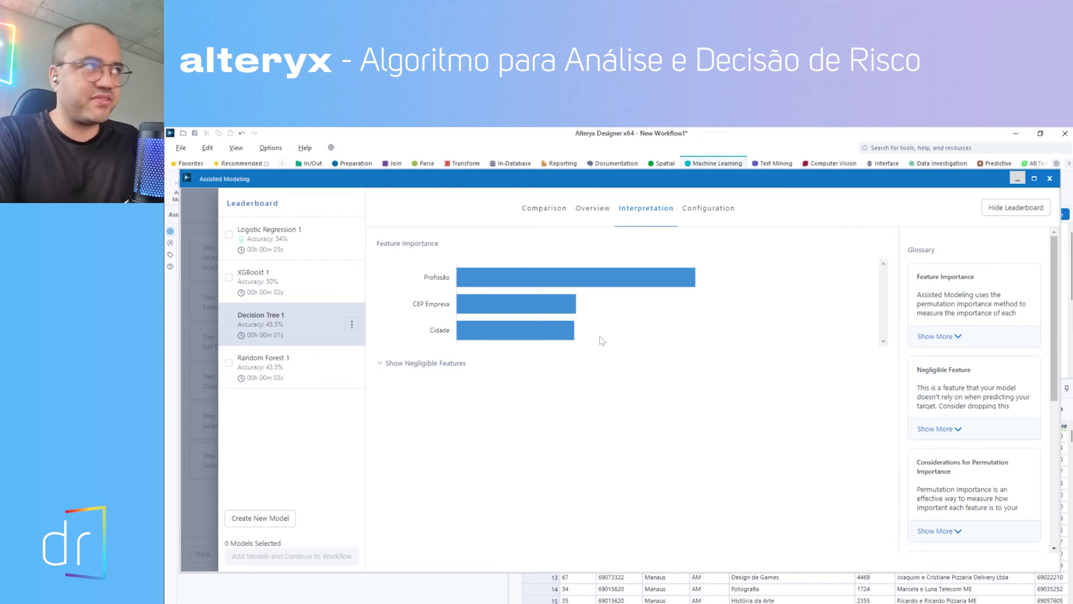
pyautogui.click(262, 370)
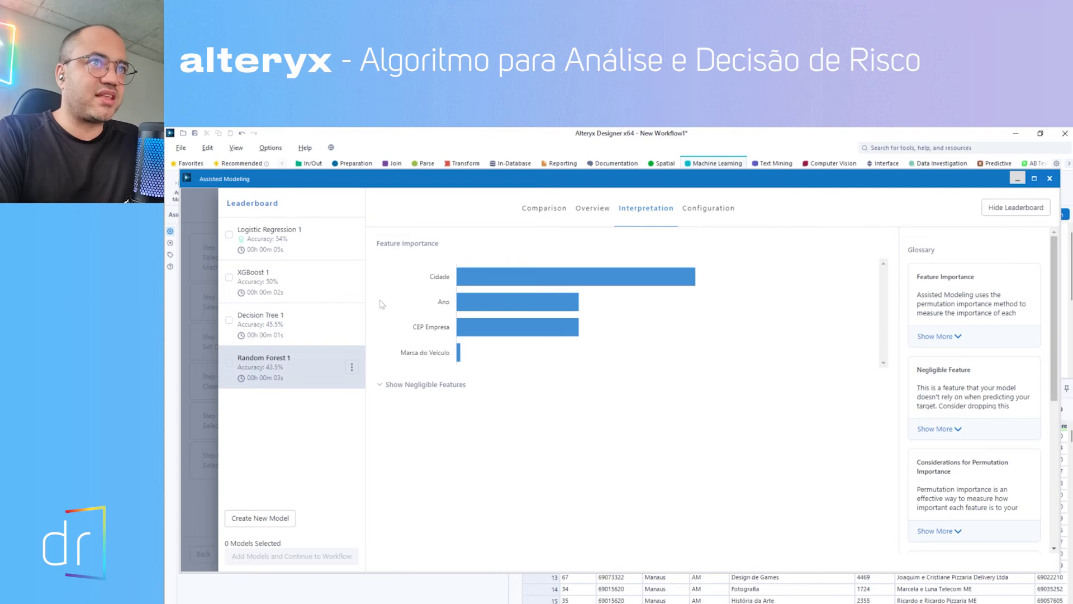
pyautogui.click(278, 247)
pyautogui.click(282, 278)
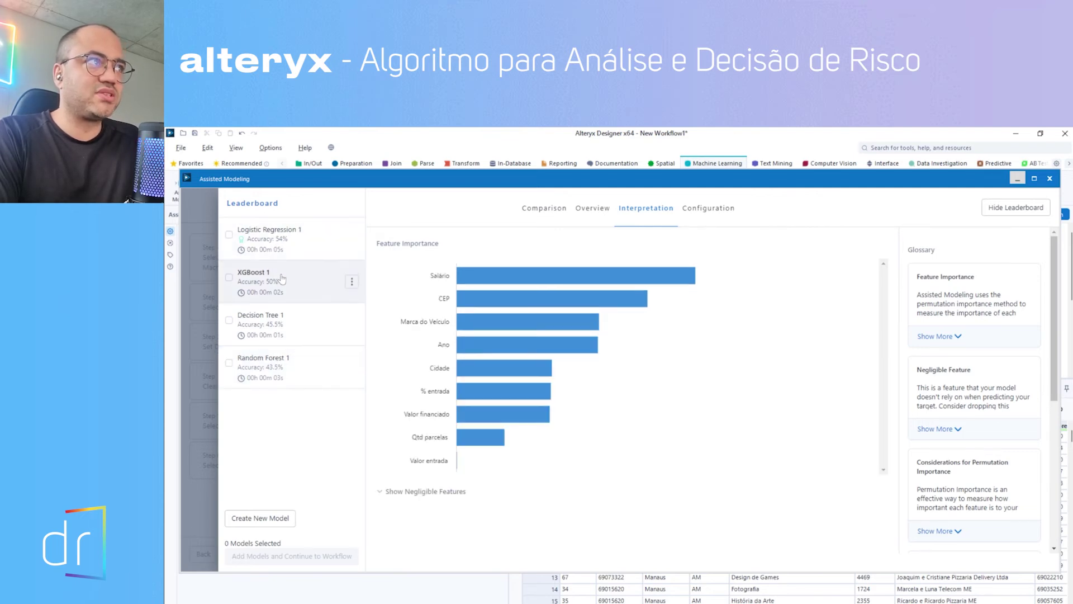
# Recheck the confusion matrix and the feature importance of the XGBoost model
pyautogui.click(594, 208)
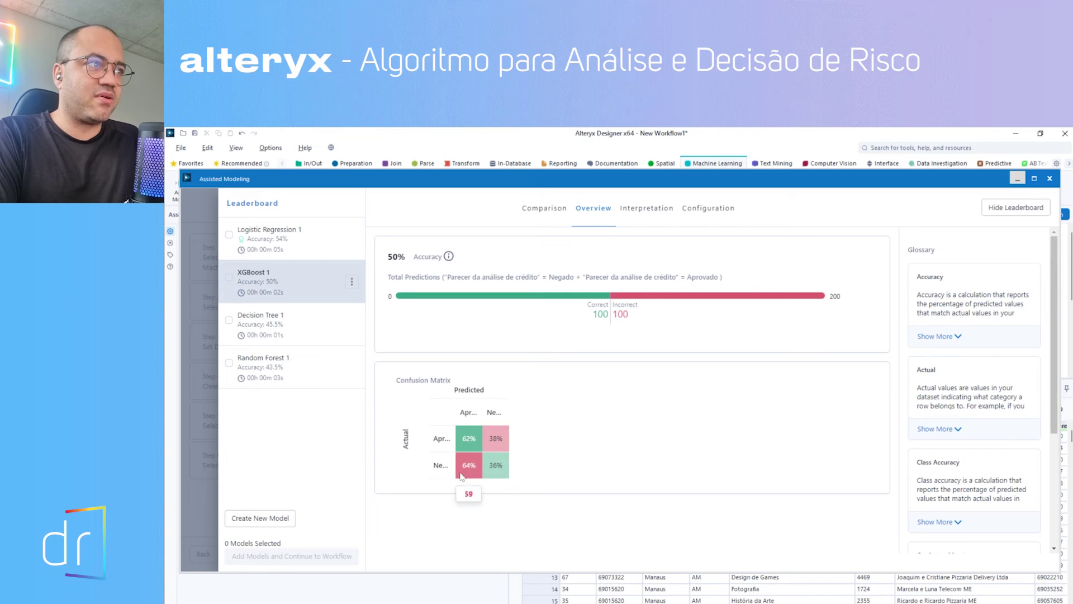
pyautogui.moveTo(469, 439)
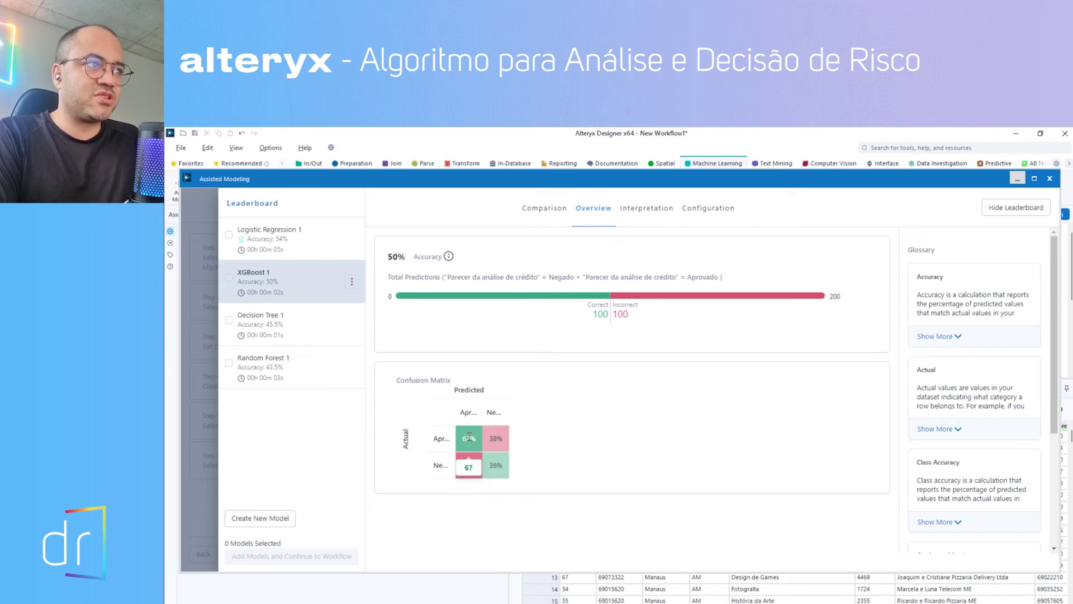
pyautogui.moveTo(499, 464)
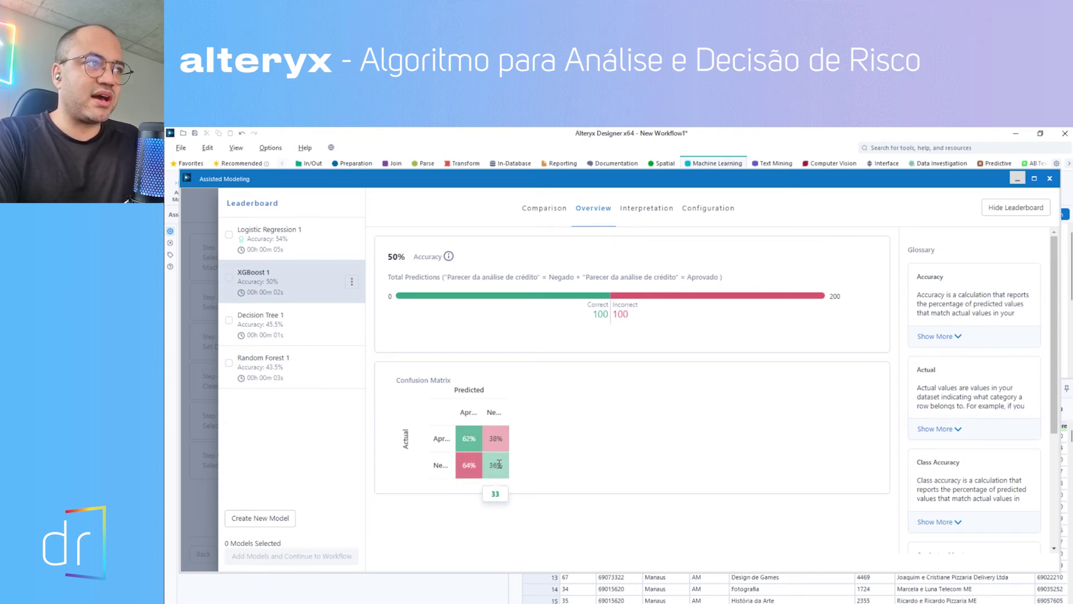
pyautogui.click(648, 209)
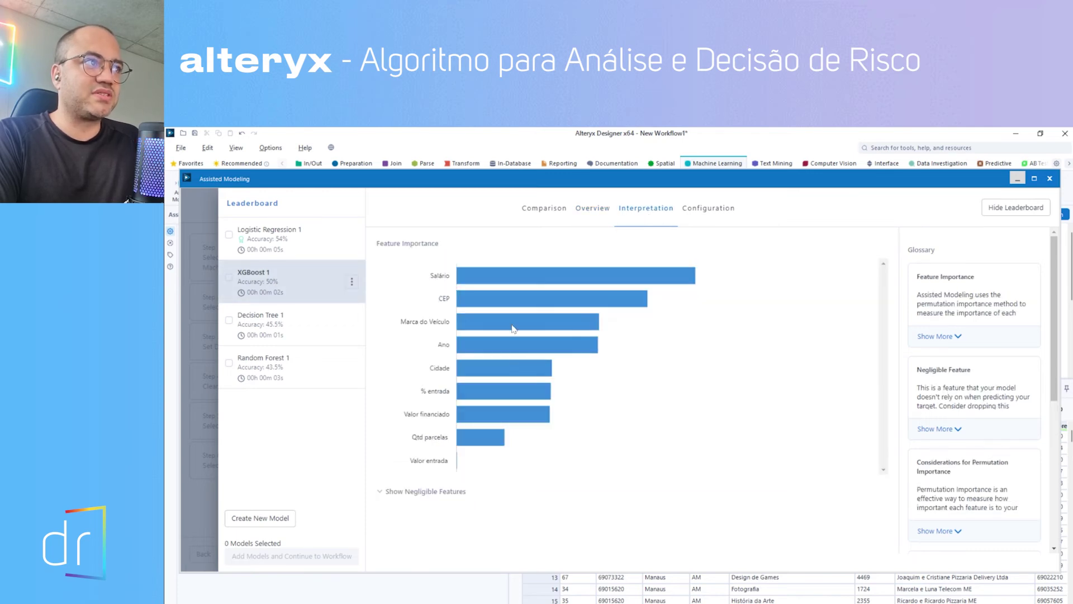
# Choose the XGBoost 1 model and add it to the workflow
pyautogui.click(229, 277)
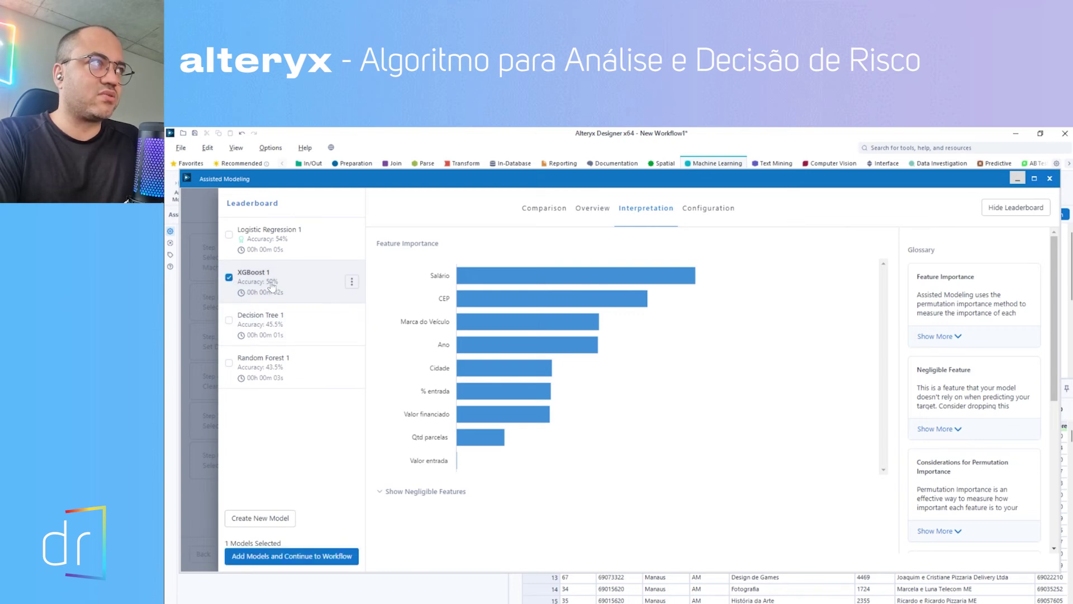
pyautogui.click(297, 297)
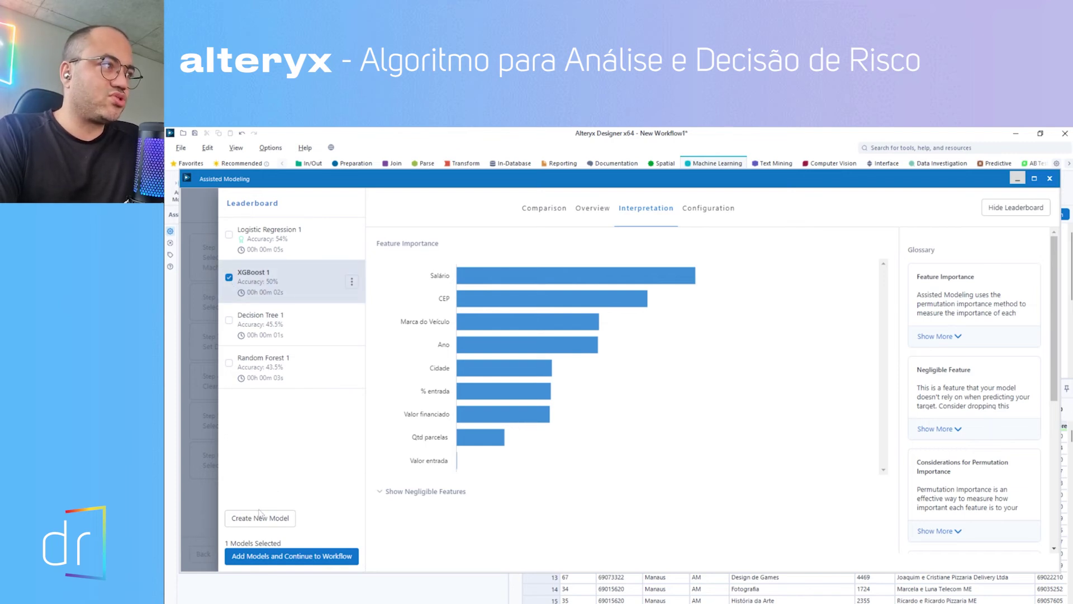
pyautogui.click(285, 558)
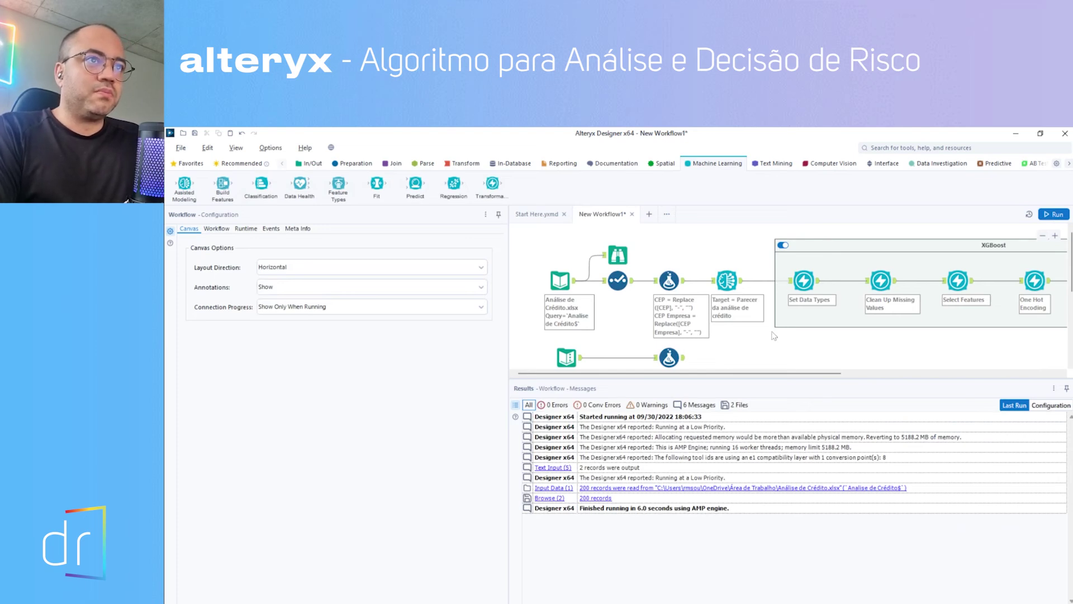
# Move the Predict Values tool below the XGBoost container, in line with the manual-input branch
pyautogui.moveTo(762, 373); pyautogui.dragTo(883, 375)
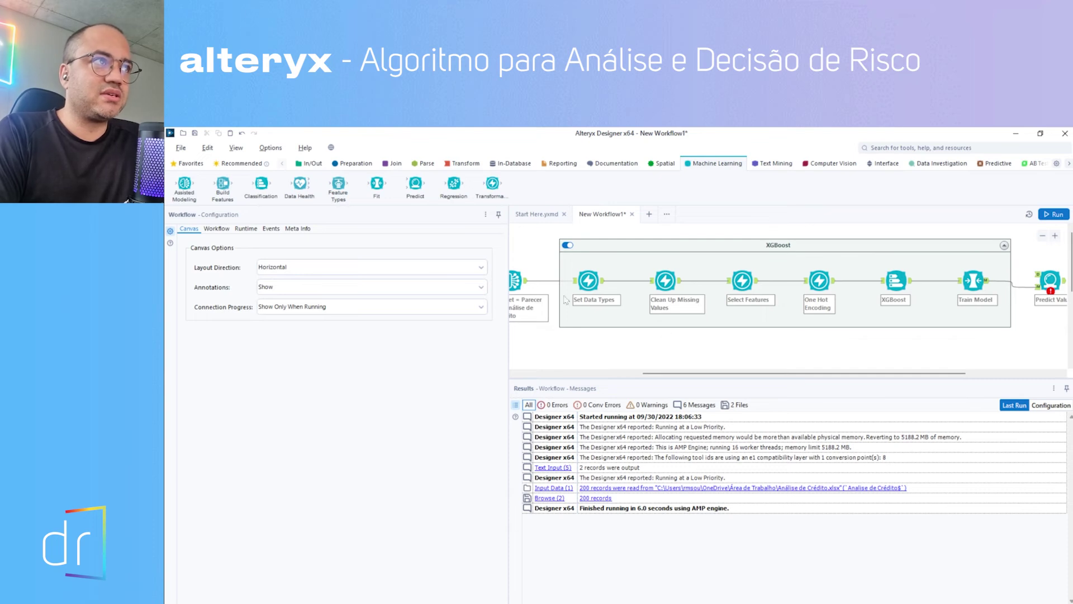
pyautogui.moveTo(718, 373); pyautogui.dragTo(798, 373)
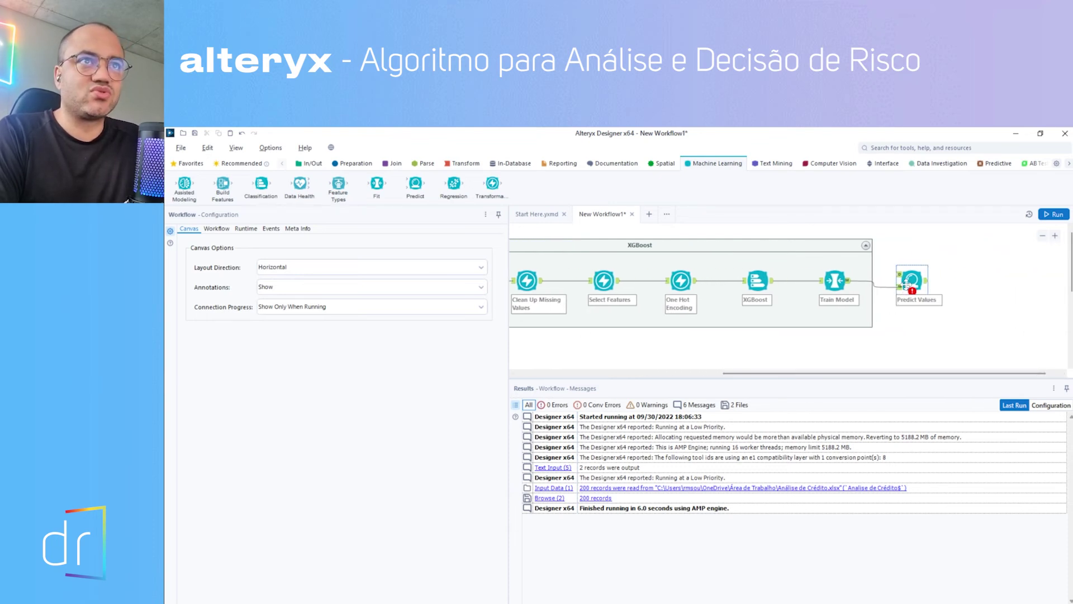
pyautogui.moveTo(907, 284); pyautogui.dragTo(907, 361)
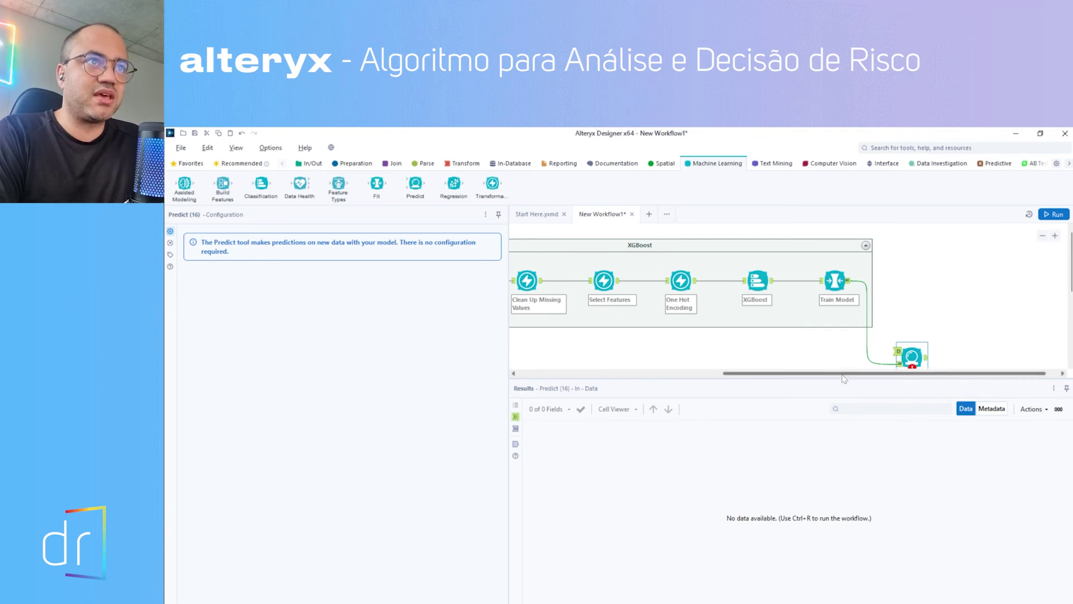
# Examine the parameters of the Set Data Types, Clean Up Missing Values, Select Features and One Hot Encoding transformations in the XGBoost container
pyautogui.hscroll(-5, 798, 290)
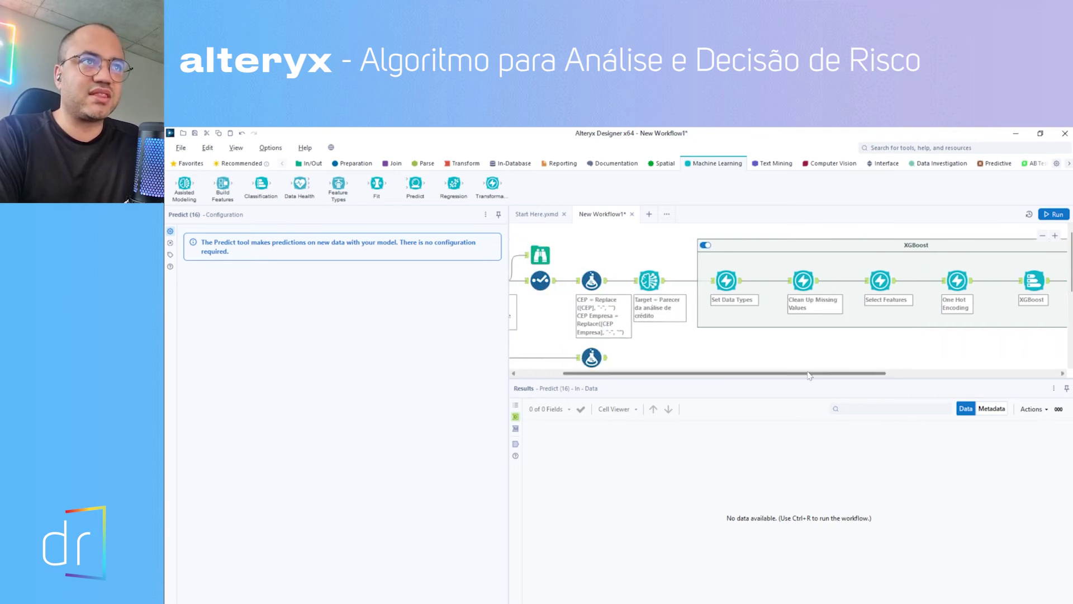
pyautogui.hscroll(3, 805, 347)
pyautogui.click(685, 282)
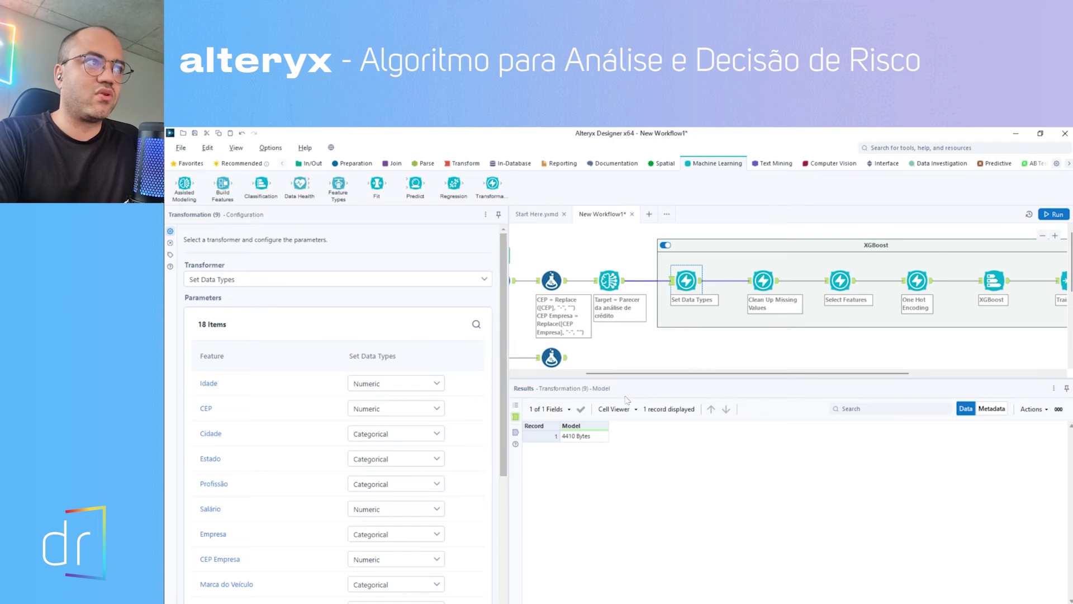
pyautogui.click(763, 278)
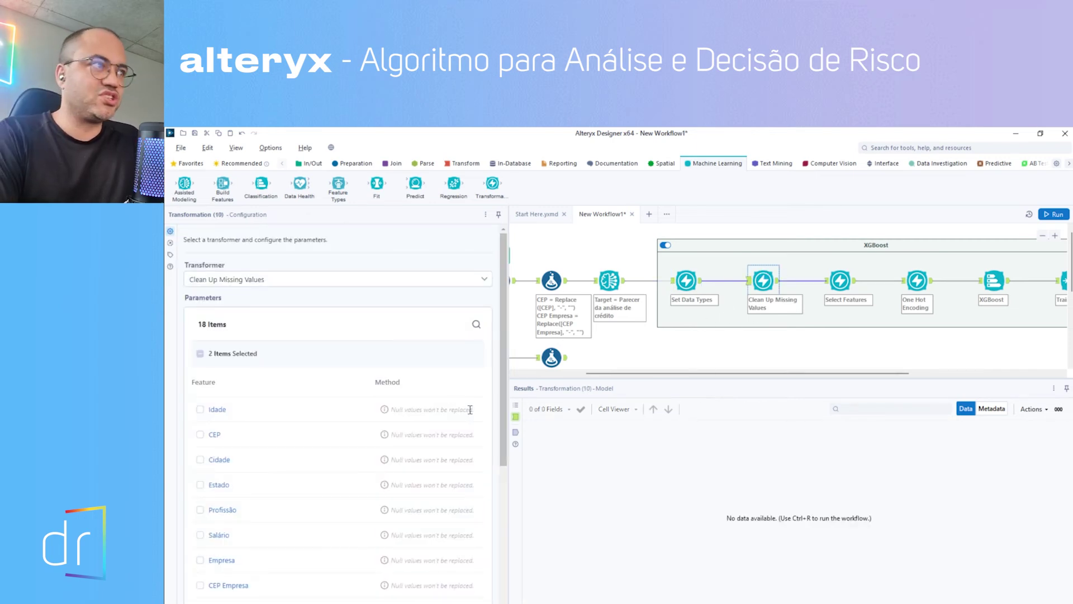
pyautogui.click(844, 281)
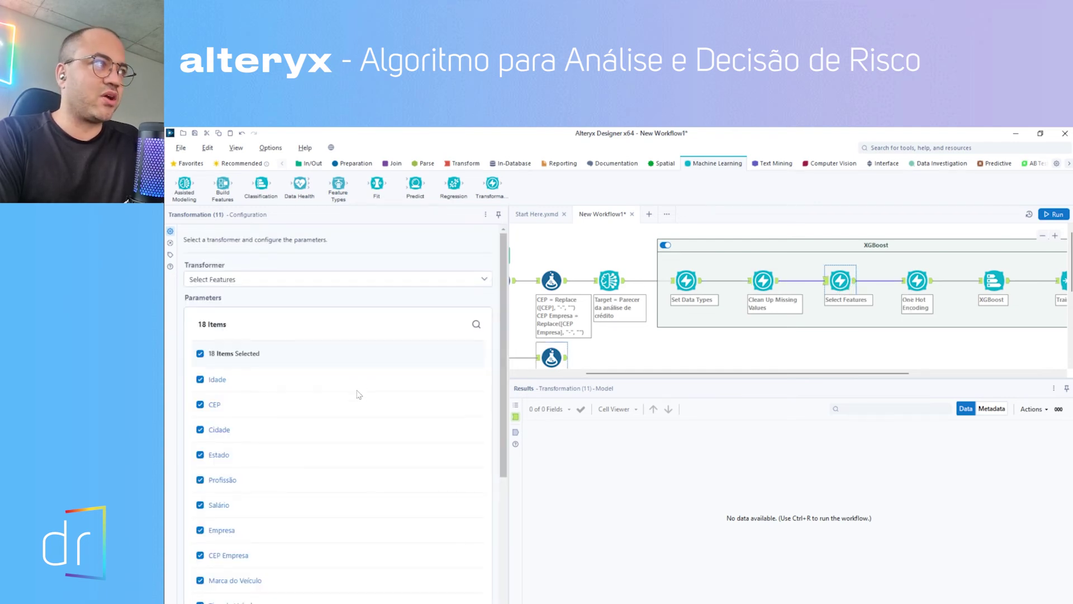
pyautogui.scroll(-3, 364, 475)
pyautogui.click(917, 282)
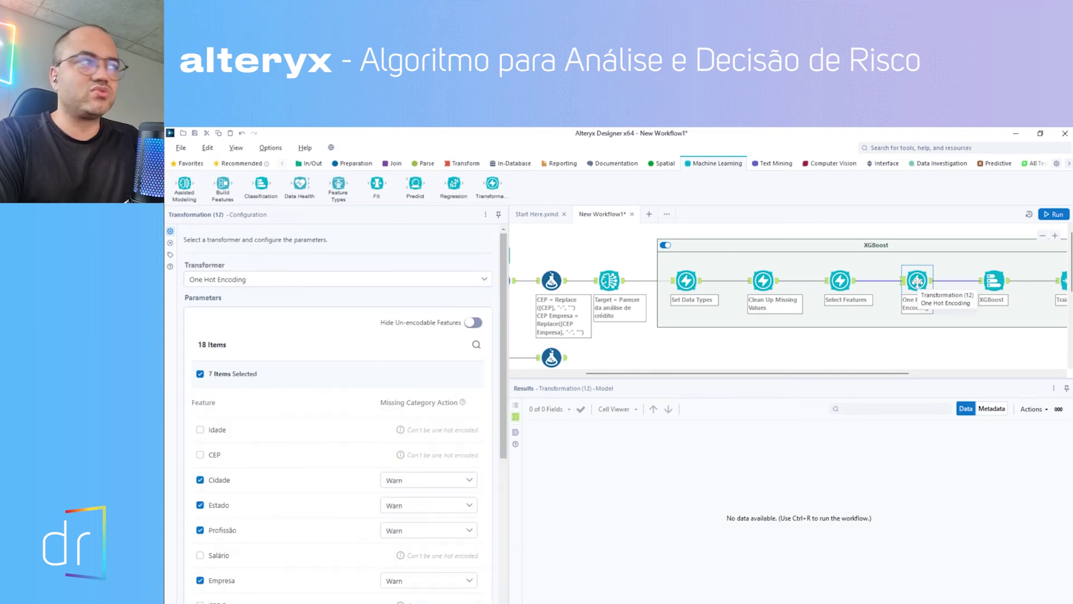
pyautogui.scroll(-2, 332, 477)
pyautogui.scroll(-1, 332, 477)
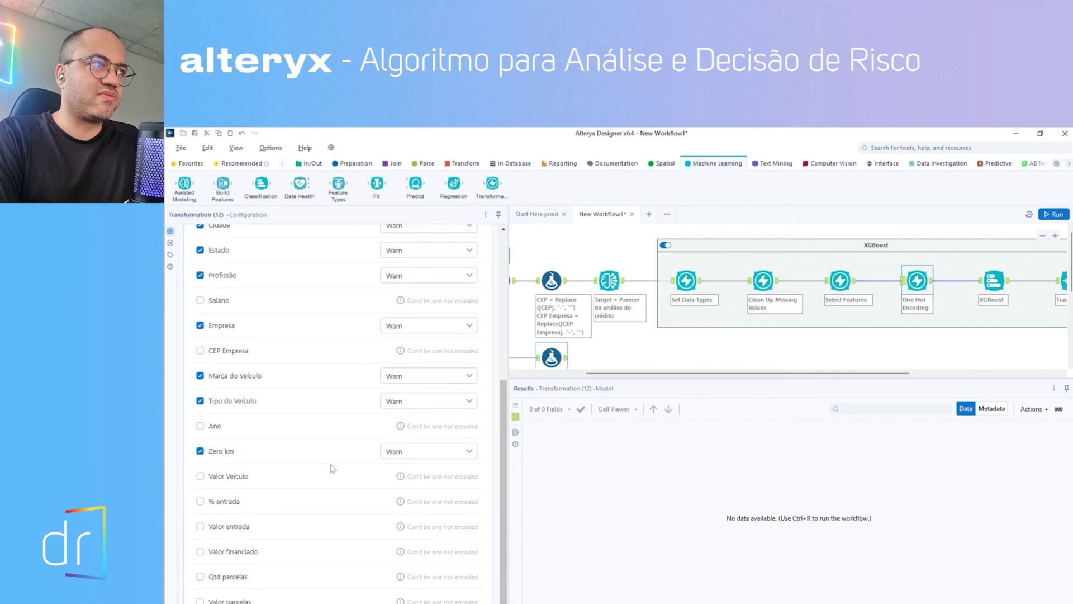
pyautogui.scroll(4, 332, 469)
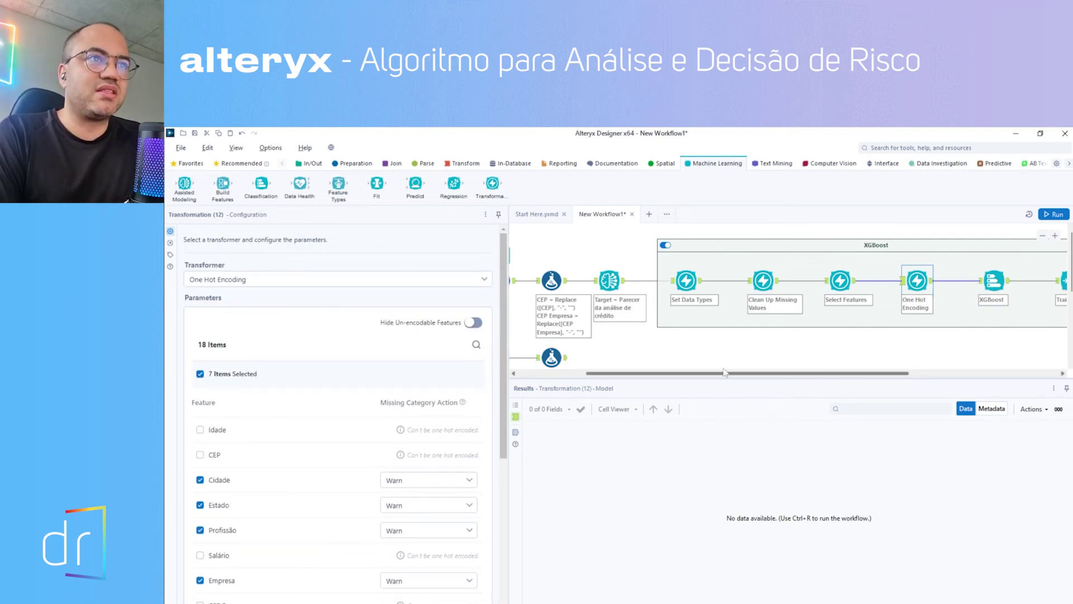
# Examine the configurations of the XGBoost classification, Train Model and Predict Values tools, and the model output feeding the prediction
pyautogui.moveTo(724, 372); pyautogui.dragTo(820, 372)
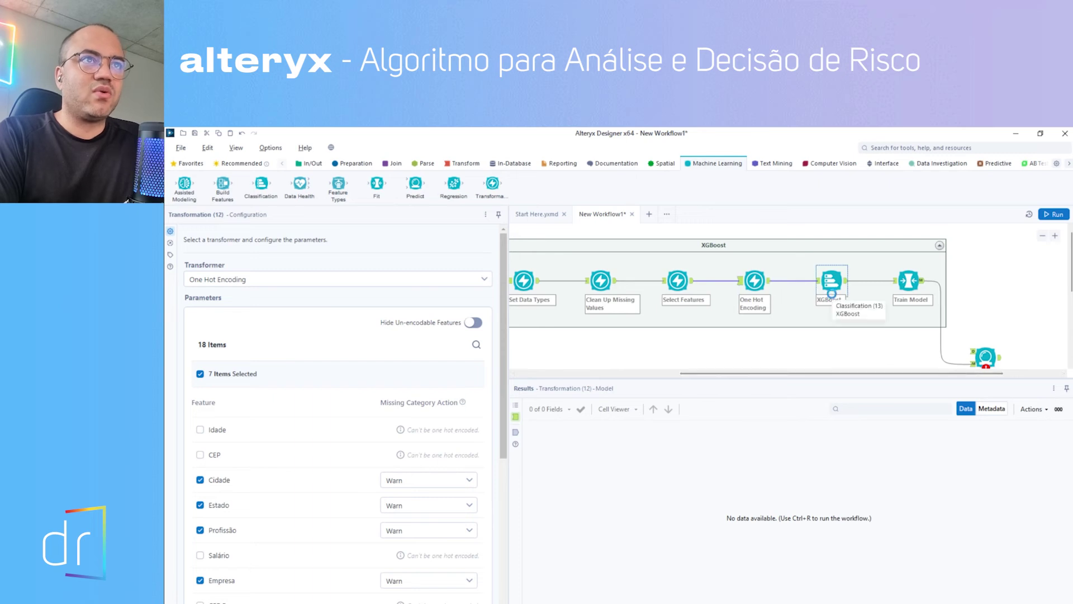
pyautogui.click(832, 292)
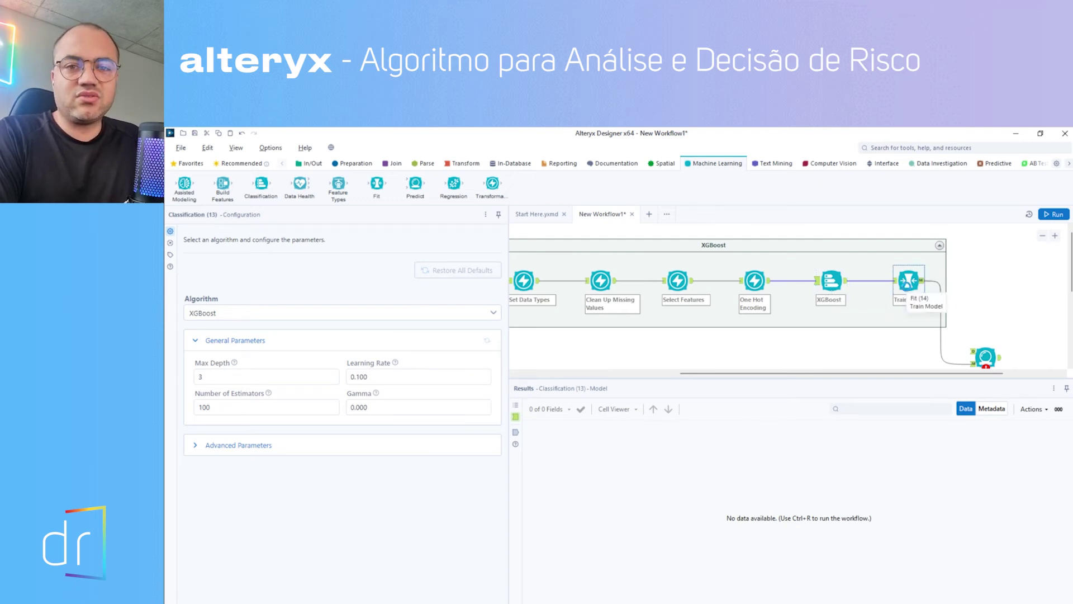
pyautogui.click(907, 284)
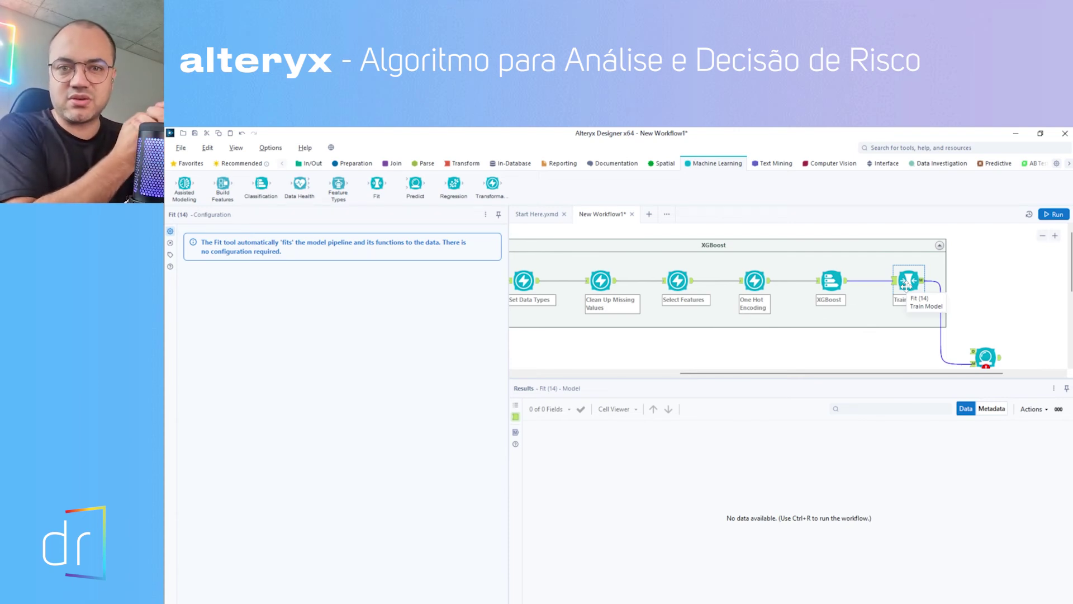
pyautogui.click(985, 357)
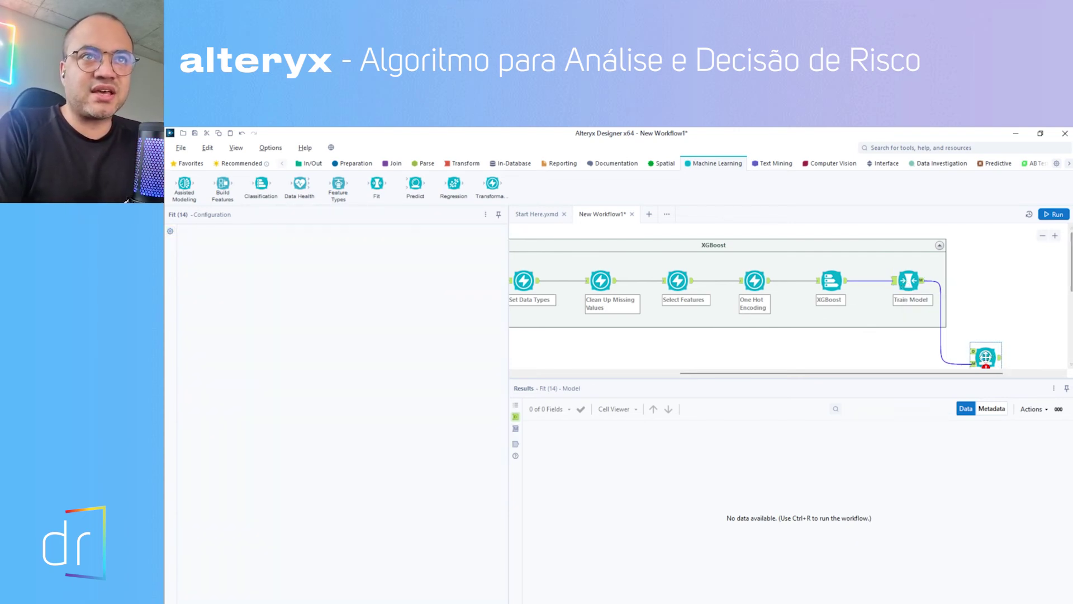
pyautogui.scroll(-2, 979, 347)
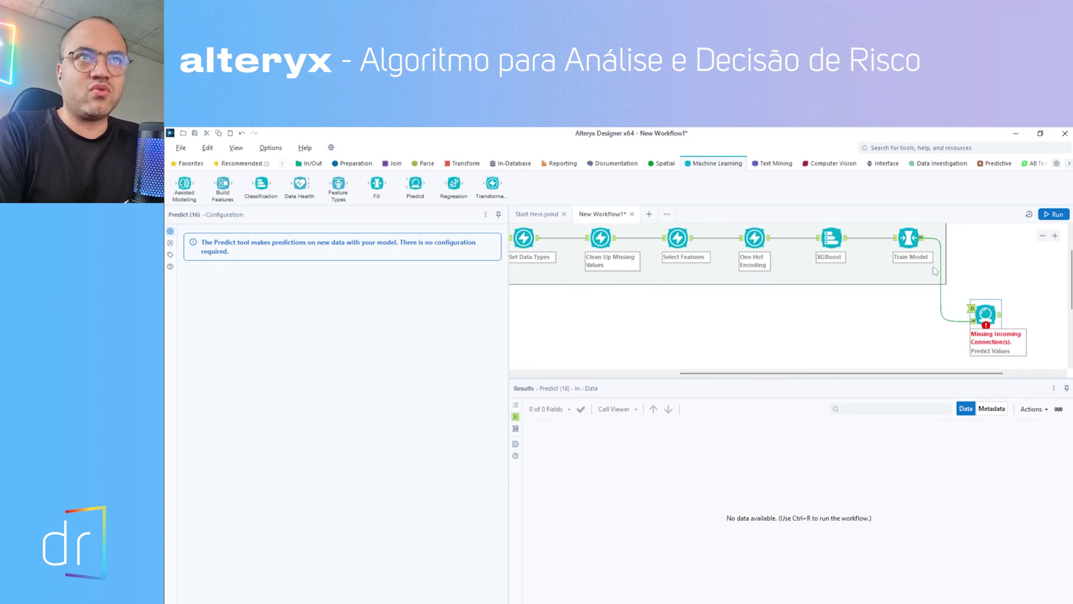
pyautogui.click(923, 240)
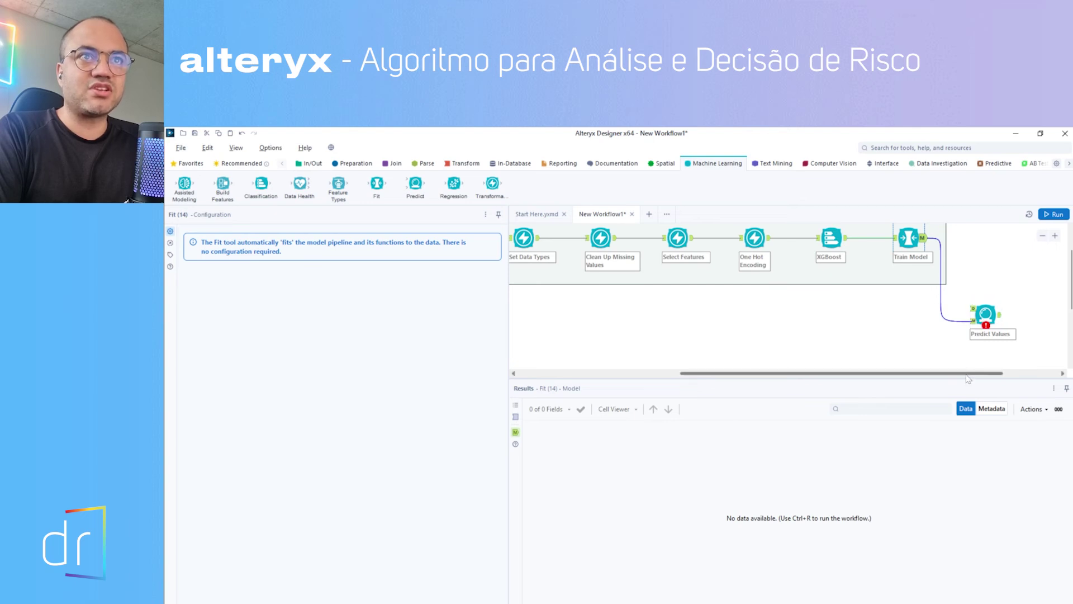
# Connect the manual-input branch's Formula output to the data input of the Predict Values tool
pyautogui.moveTo(978, 374); pyautogui.dragTo(818, 373)
pyautogui.moveTo(682, 316); pyautogui.dragTo(1032, 308)
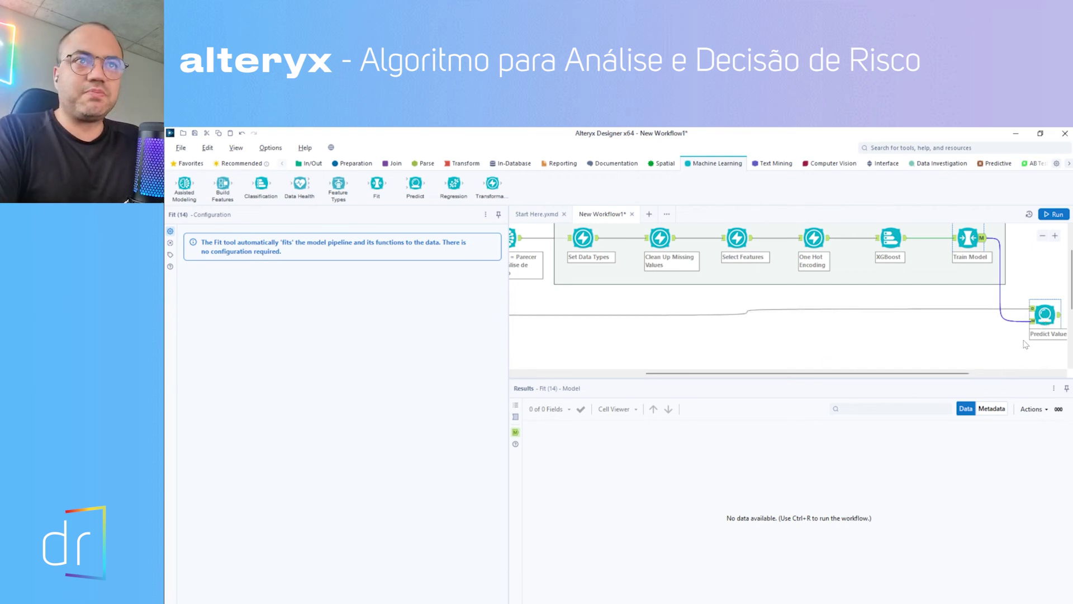
pyautogui.click(980, 374)
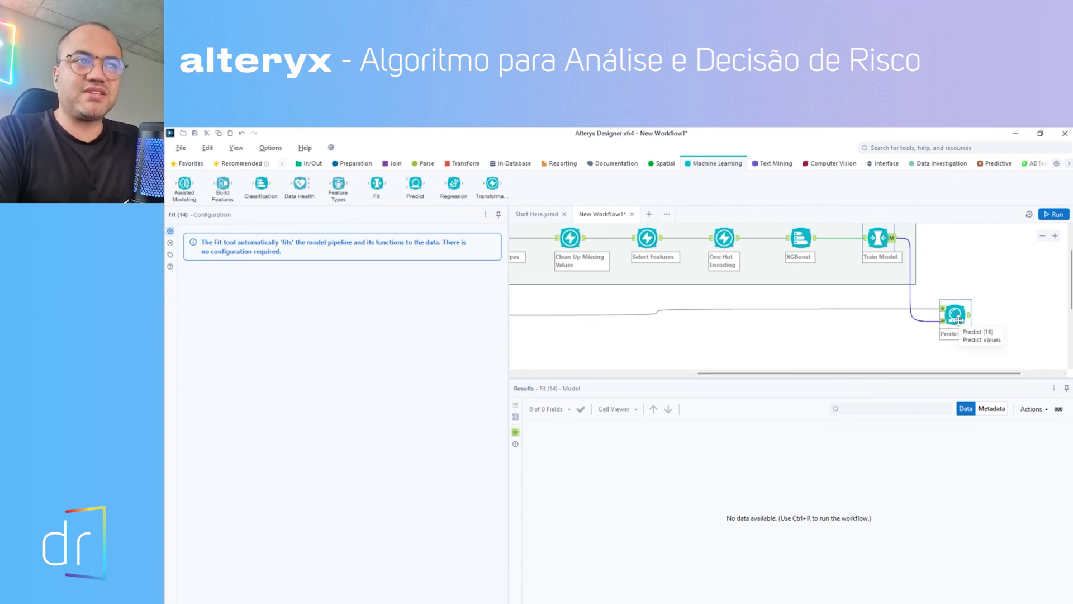
pyautogui.click(957, 316)
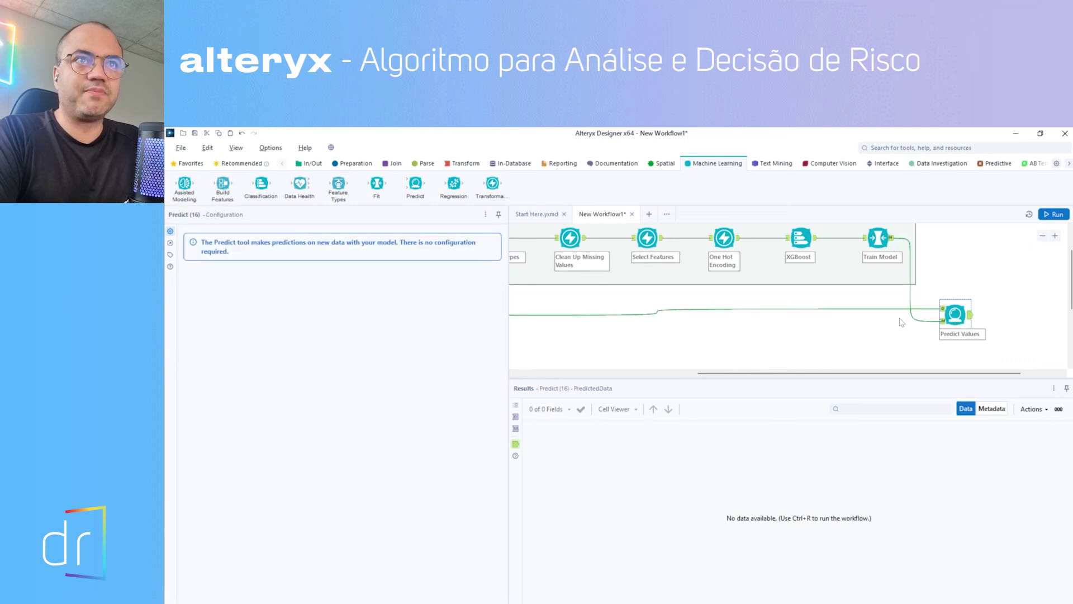
# Run the workflow and open the predicted data output of the Predict Values tool
pyautogui.click(1050, 217)
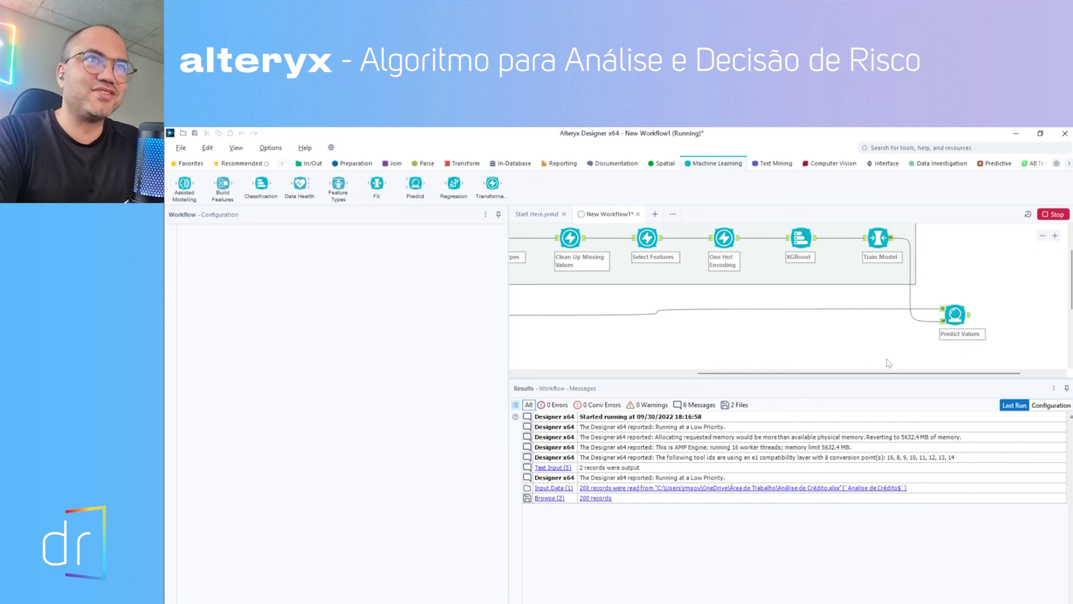
pyautogui.moveTo(745, 373); pyautogui.dragTo(702, 374)
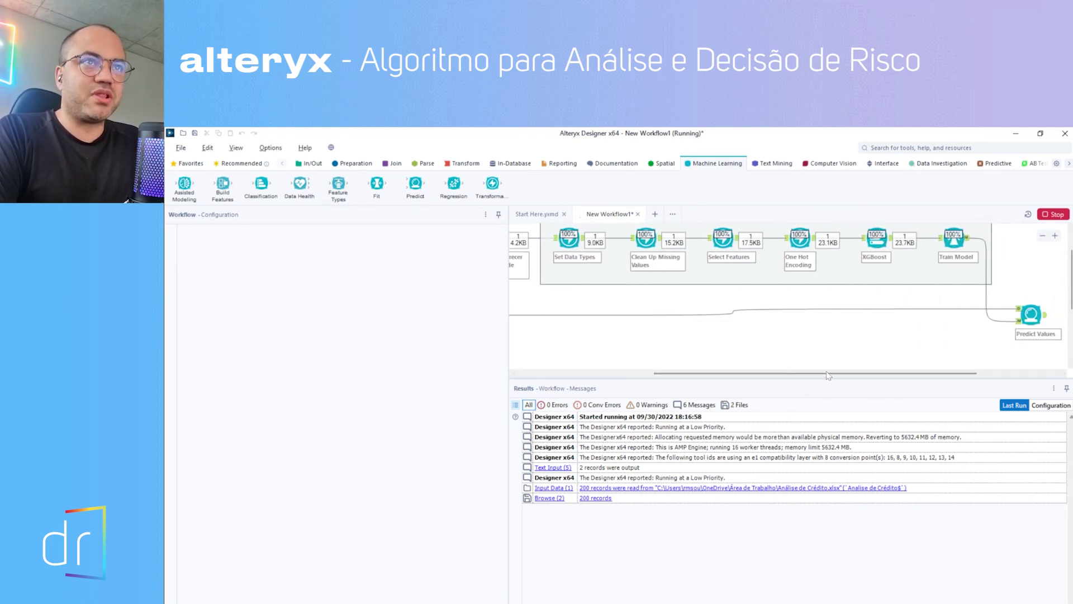
pyautogui.moveTo(878, 373); pyautogui.dragTo(952, 374)
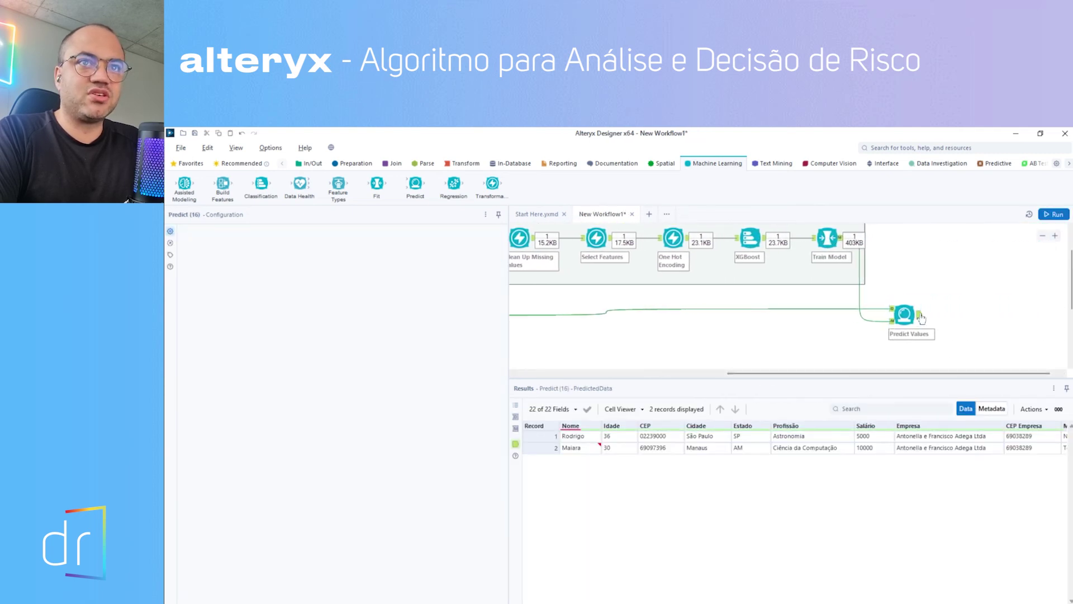
pyautogui.click(928, 335)
pyautogui.click(905, 315)
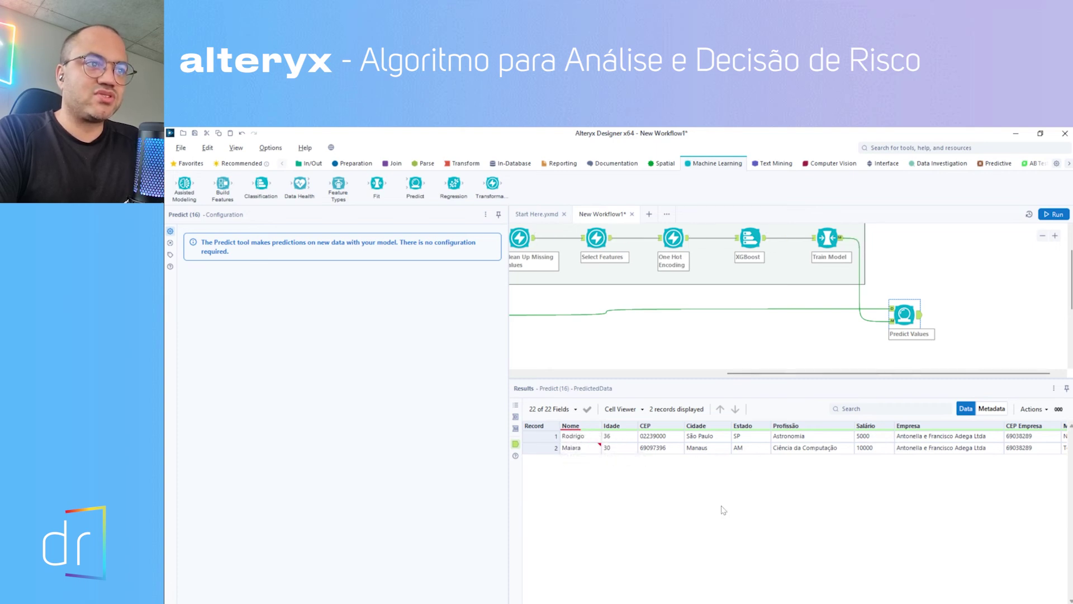
# Review both applicants' records across all fields of the predicted data, from the name through the prediction columns
pyautogui.hscroll(10, 794, 441)
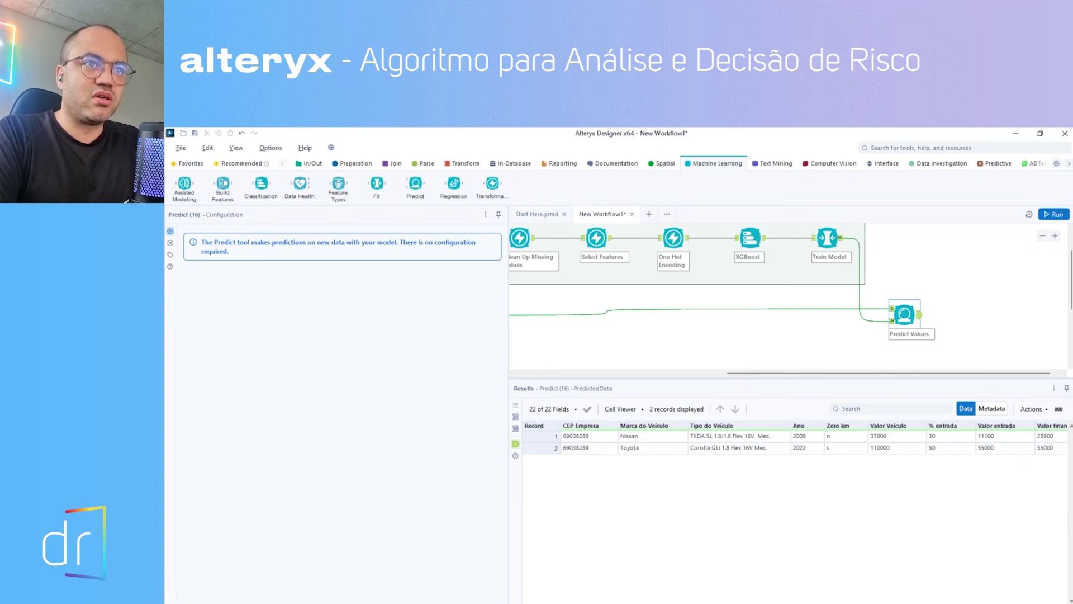
pyautogui.hscroll(8, 793, 442)
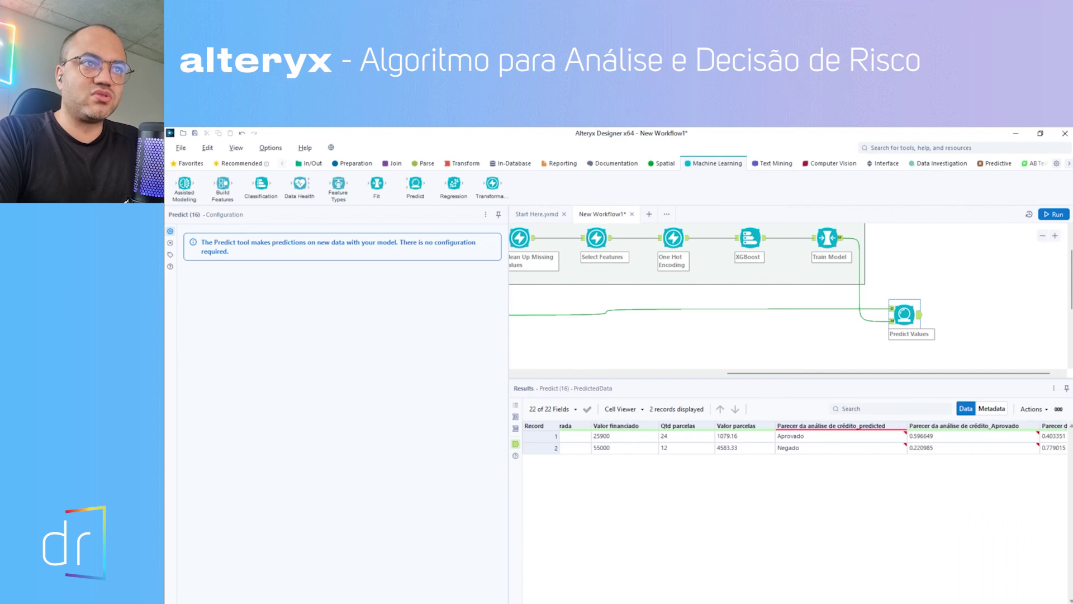
pyautogui.moveTo(972, 603); pyautogui.dragTo(680, 603)
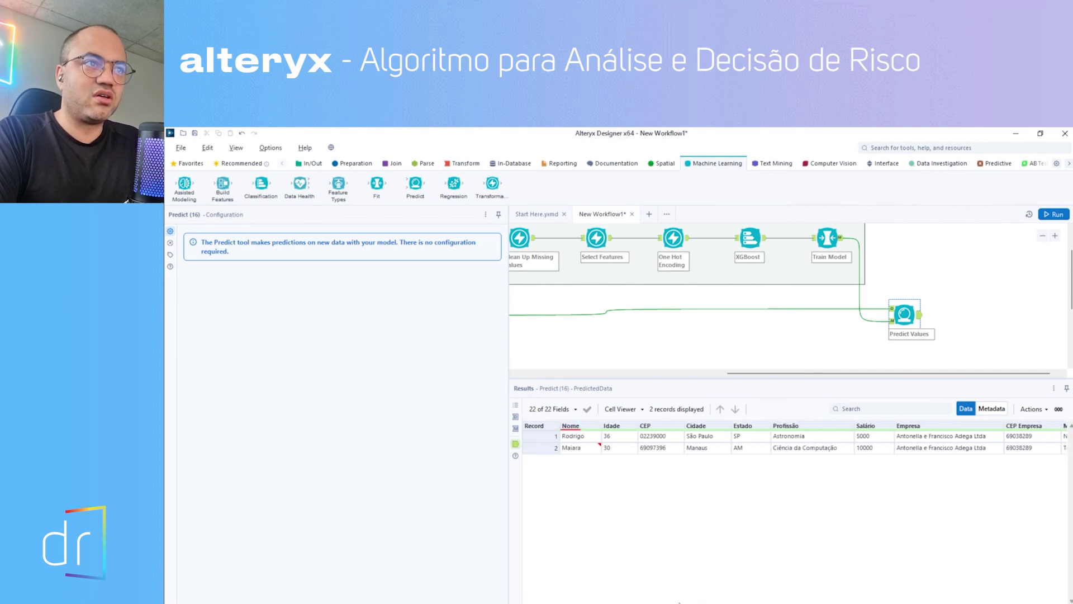
pyautogui.click(547, 438)
pyautogui.click(549, 447)
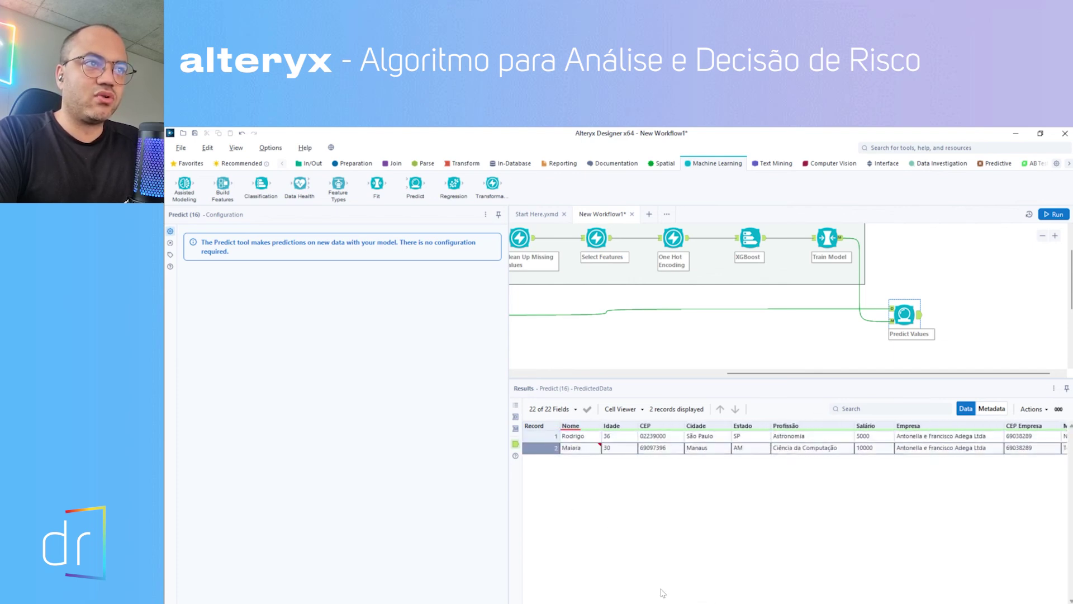
pyautogui.moveTo(671, 603); pyautogui.dragTo(1032, 601)
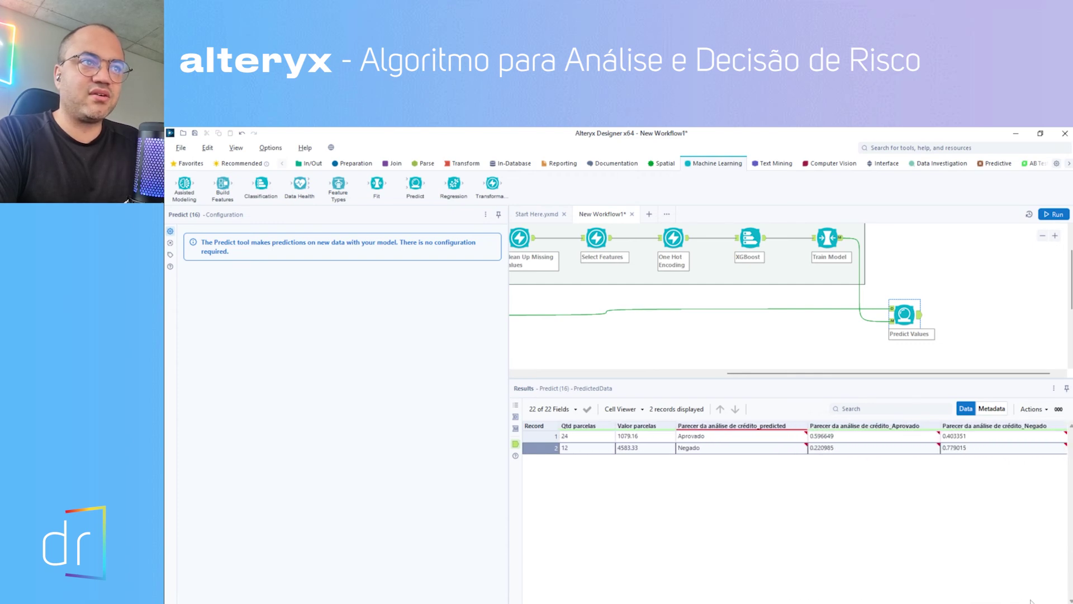
# Compare each applicant's predicted credit decision with the probabilities in the Aprovado and Negado columns
pyautogui.click(743, 439)
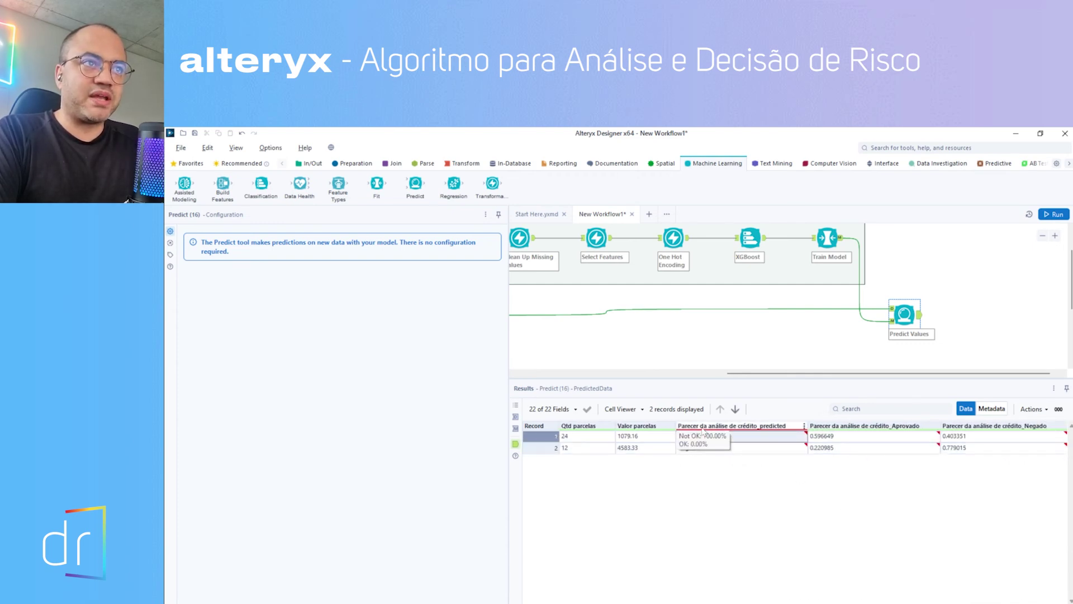
pyautogui.click(760, 450)
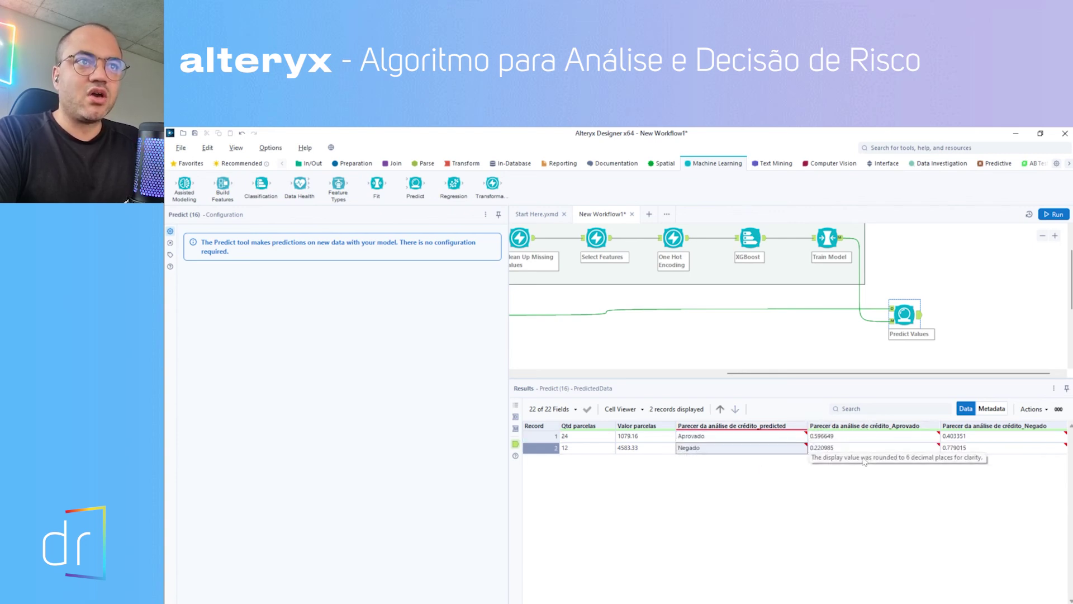
pyautogui.click(763, 436)
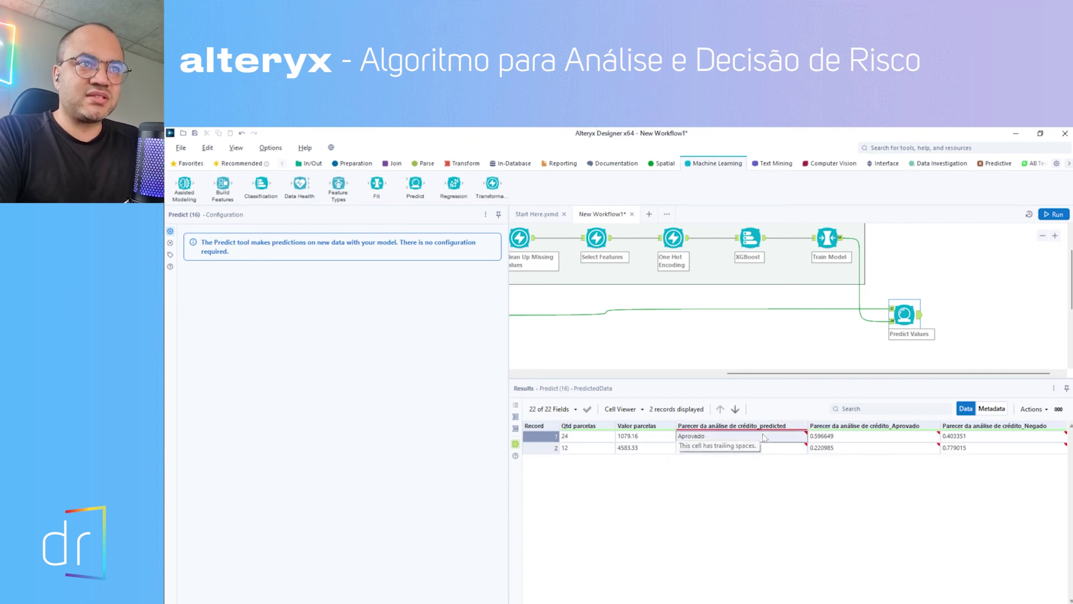
pyautogui.click(811, 439)
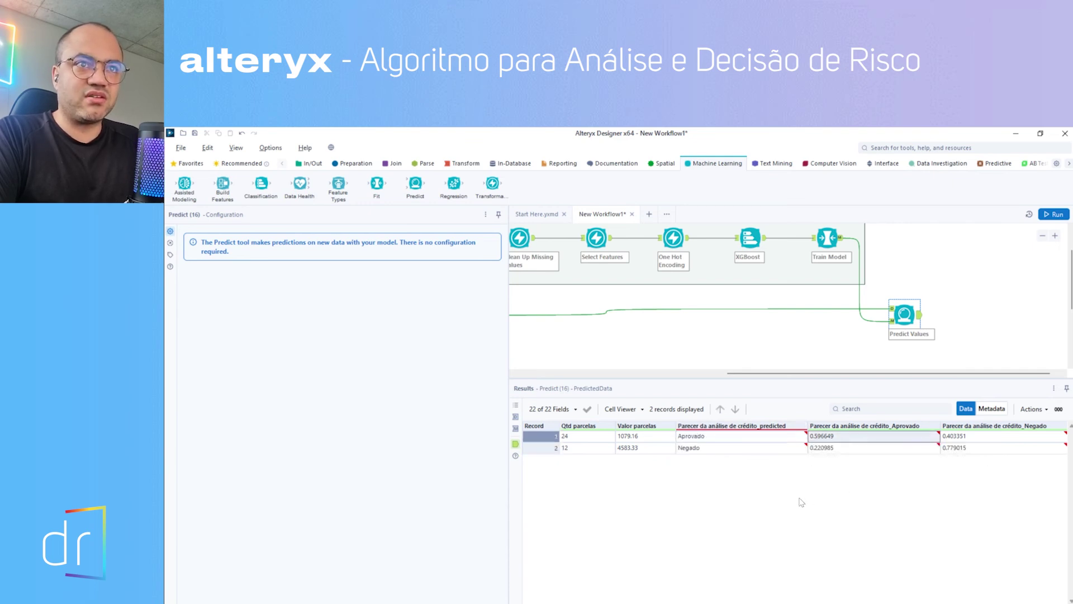
pyautogui.click(984, 436)
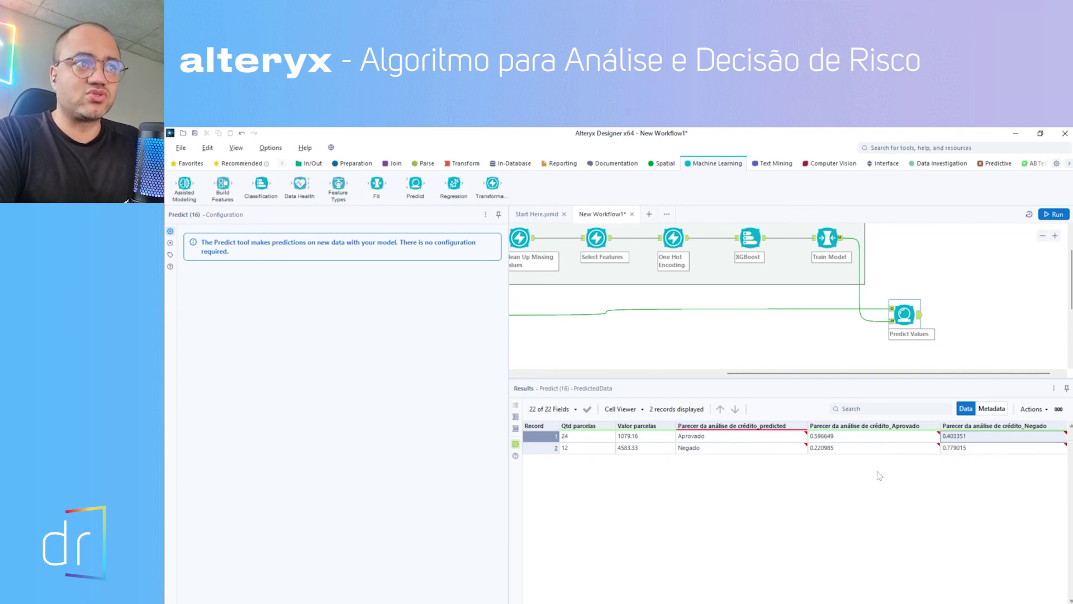
pyautogui.click(763, 449)
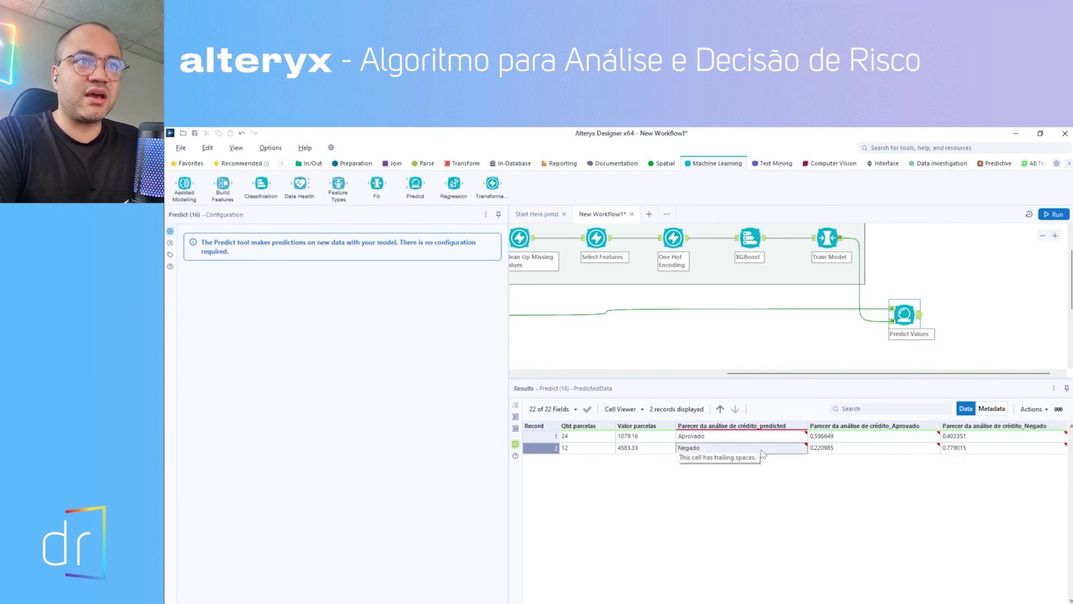
pyautogui.click(823, 450)
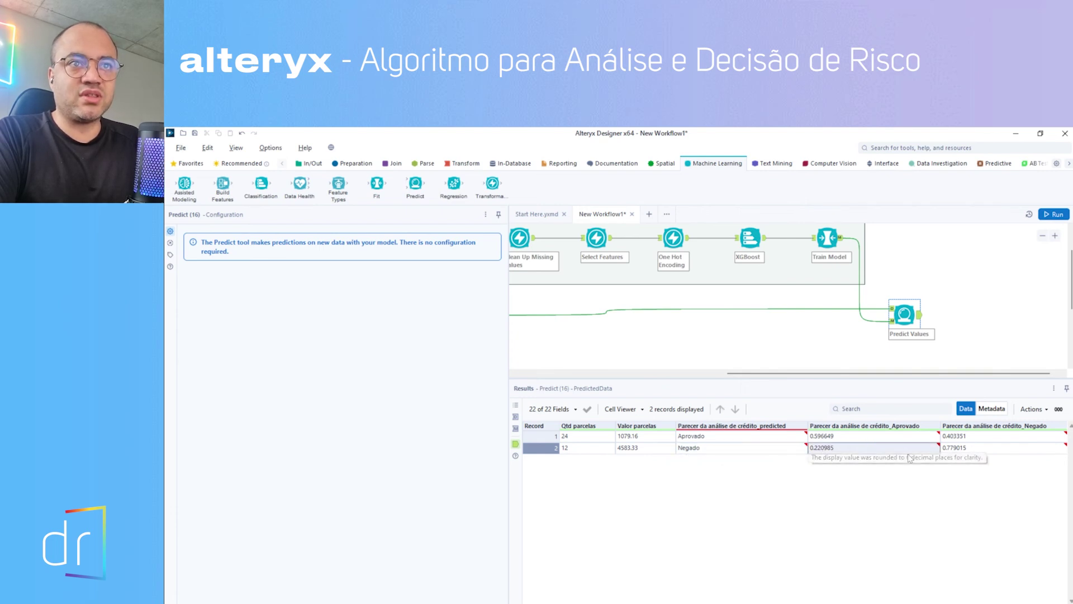
pyautogui.click(962, 448)
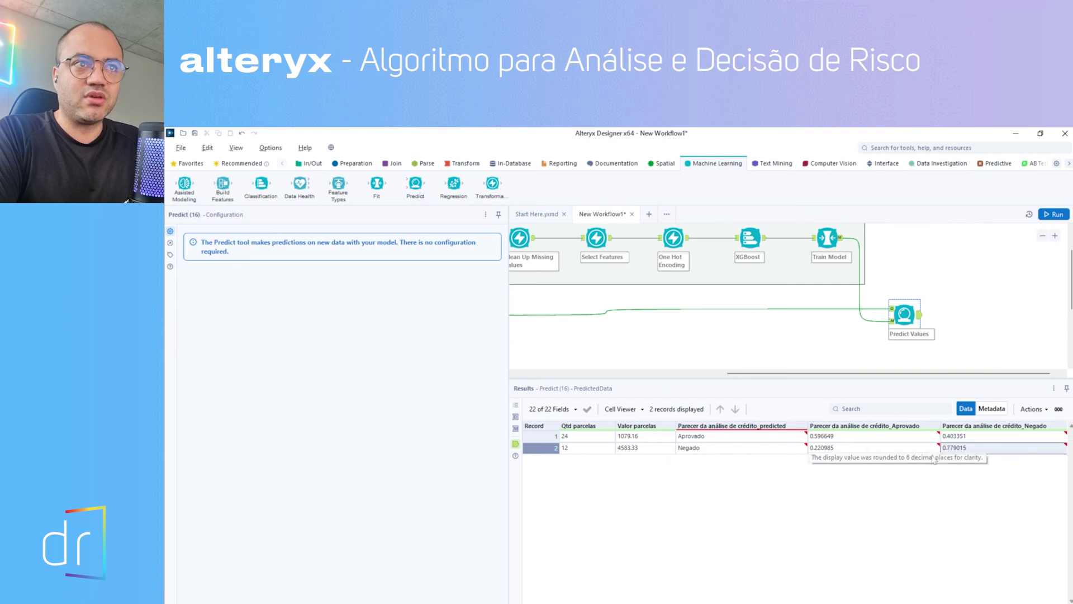
pyautogui.click(890, 439)
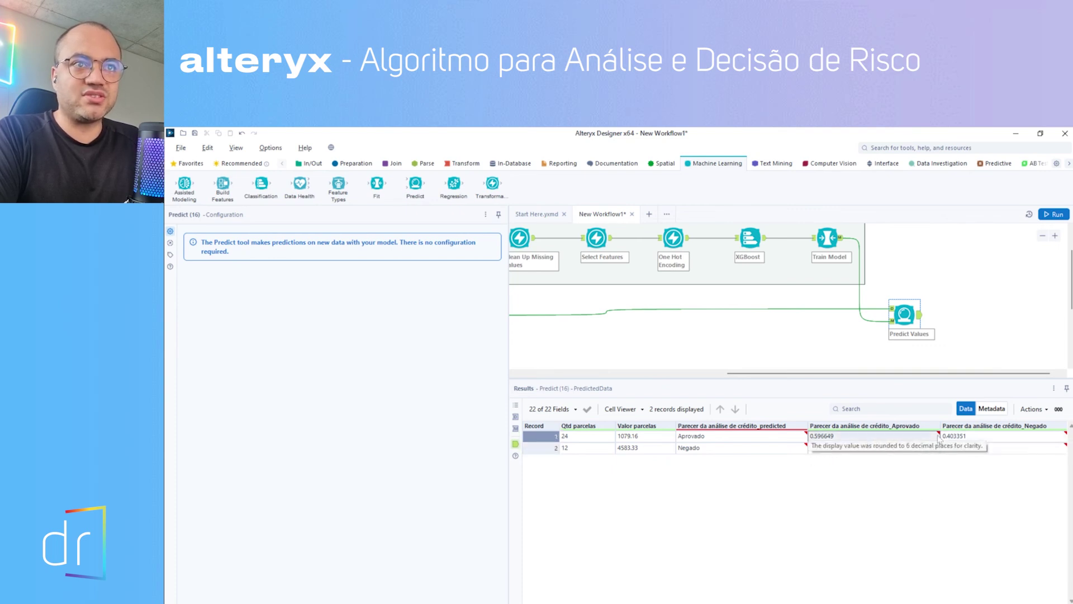
pyautogui.press('Down')
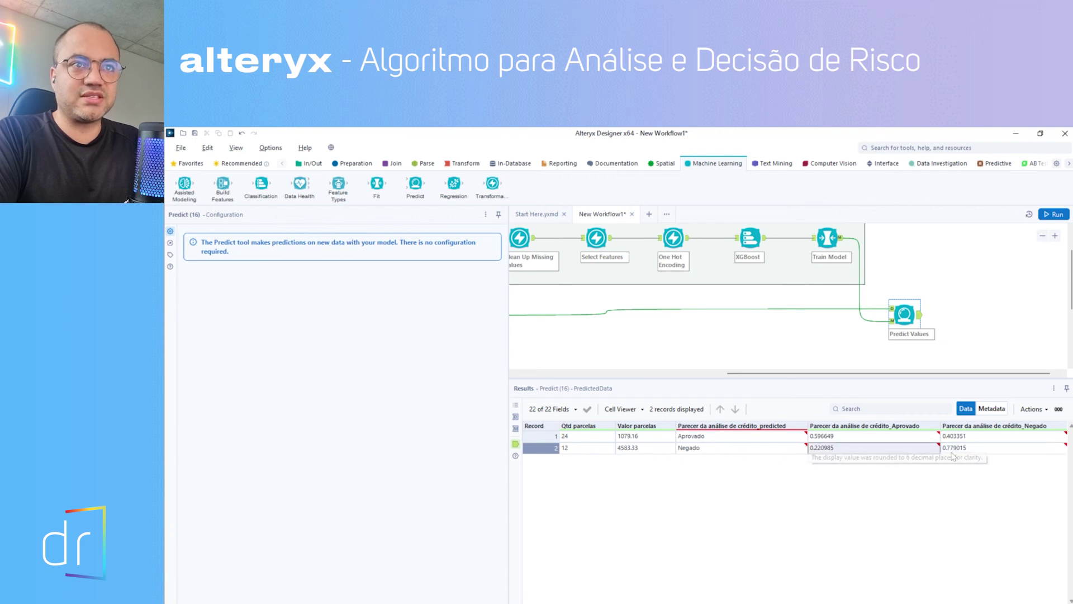
# Recheck the approval and denial probabilities of both records against the predicted decision column in the Predict Values output
pyautogui.click(955, 450)
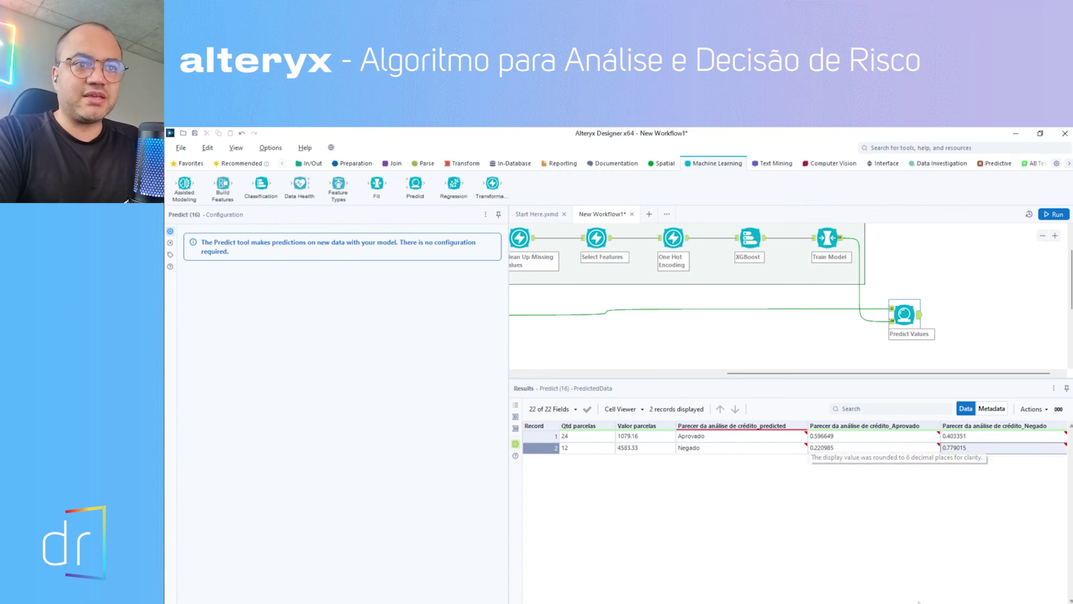
pyautogui.click(875, 438)
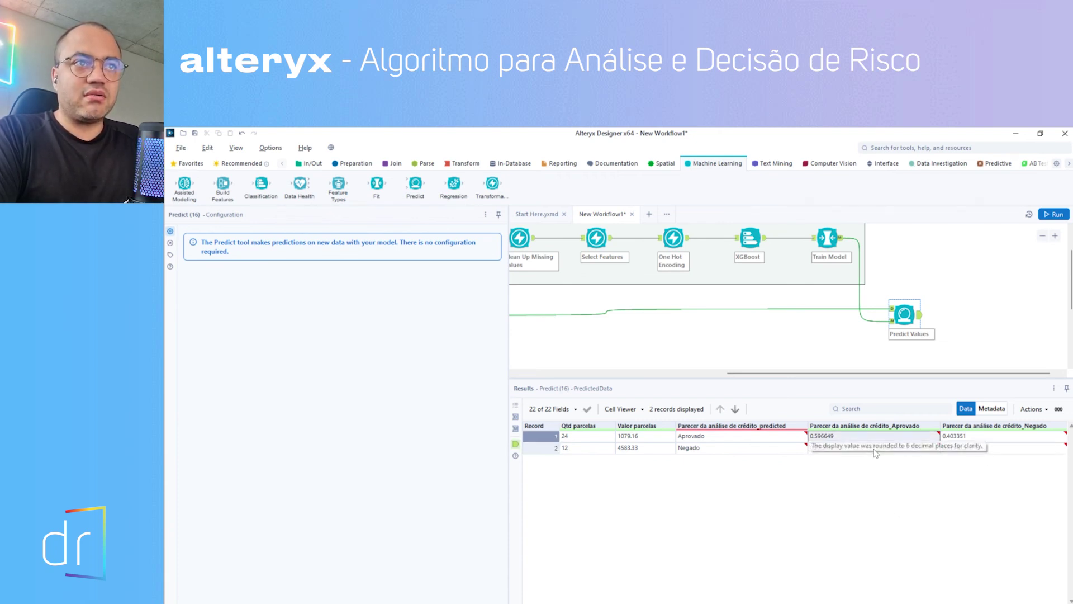
pyautogui.click(875, 450)
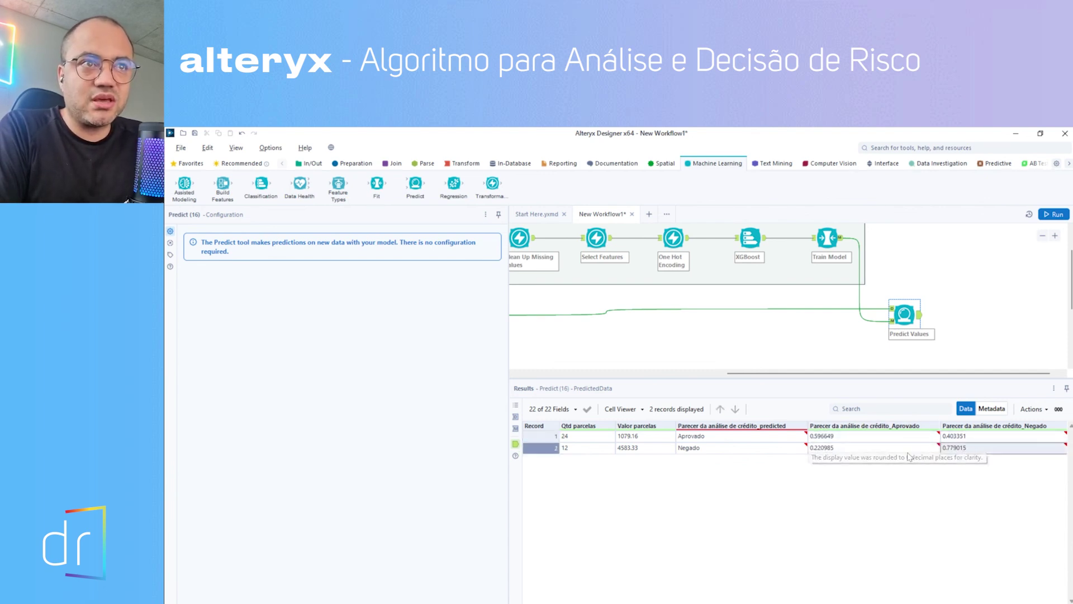
pyautogui.click(894, 439)
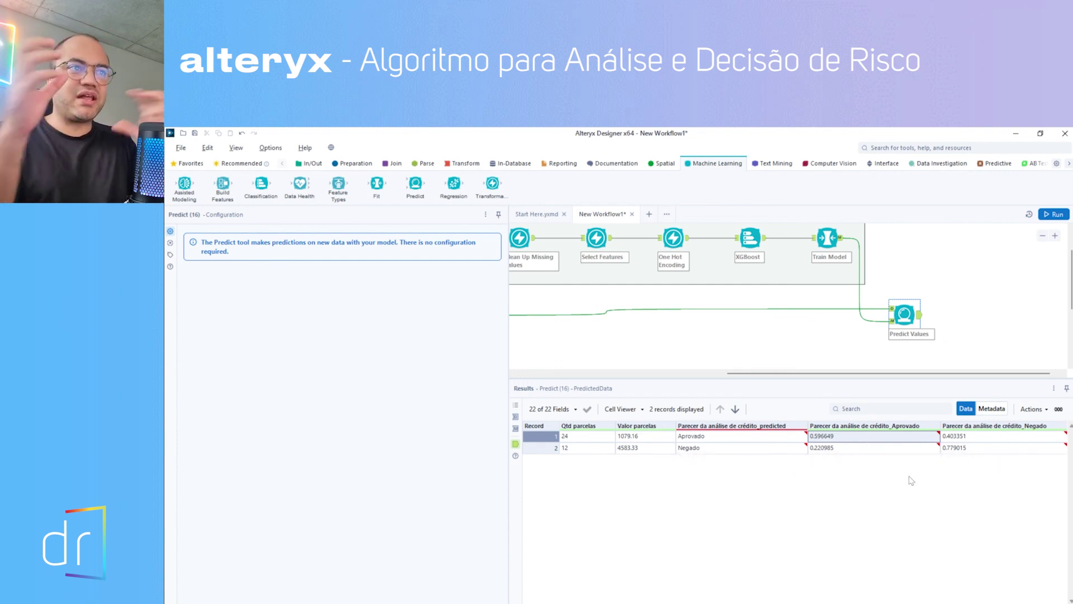
pyautogui.click(735, 436)
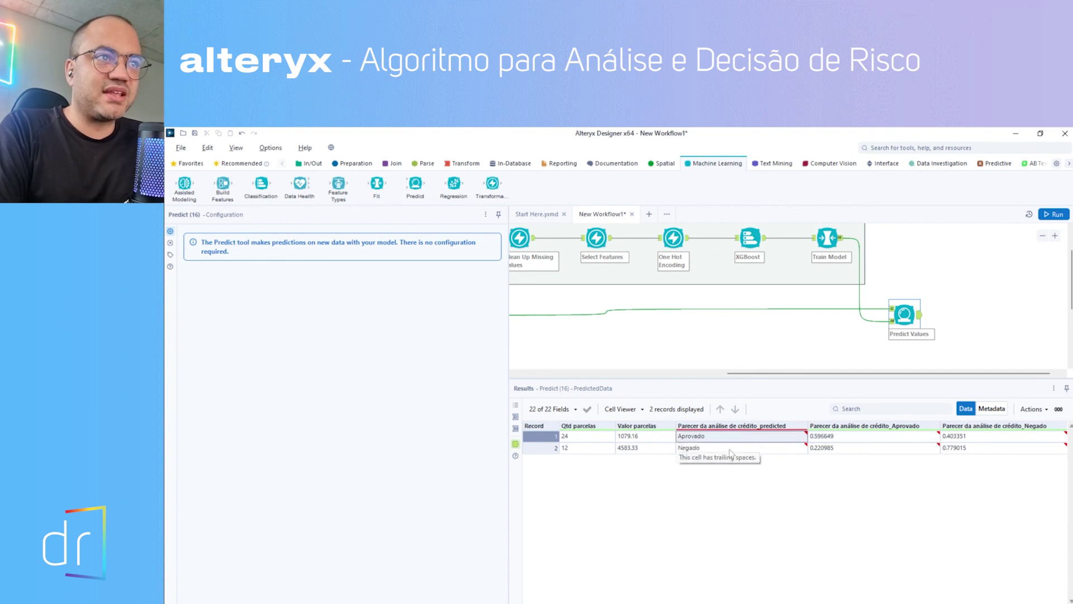
pyautogui.click(731, 448)
pyautogui.click(834, 437)
pyautogui.click(836, 449)
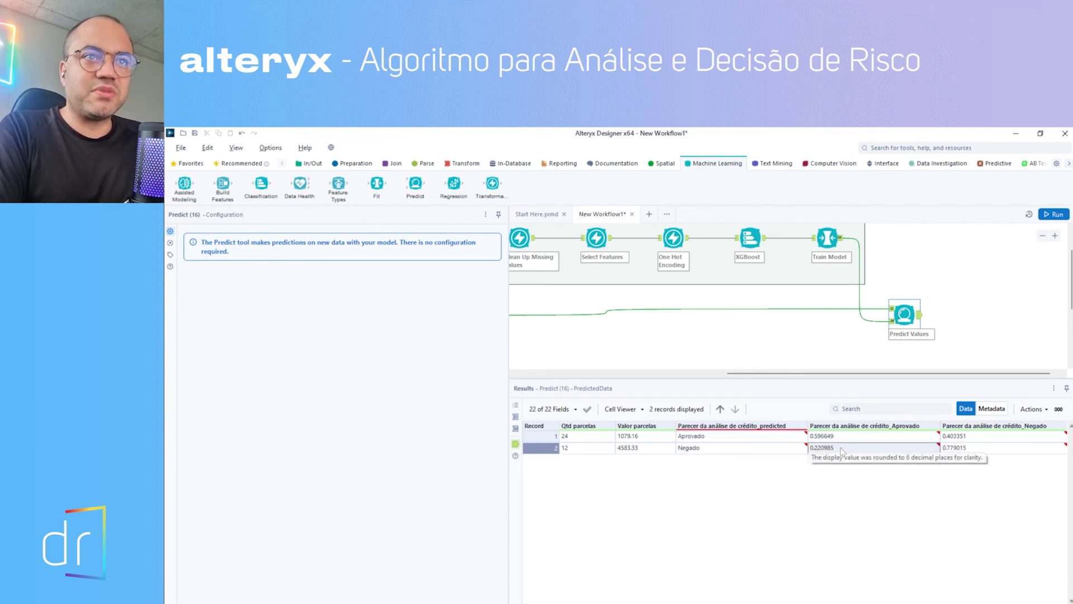
pyautogui.click(966, 438)
pyautogui.click(882, 449)
pyautogui.click(872, 438)
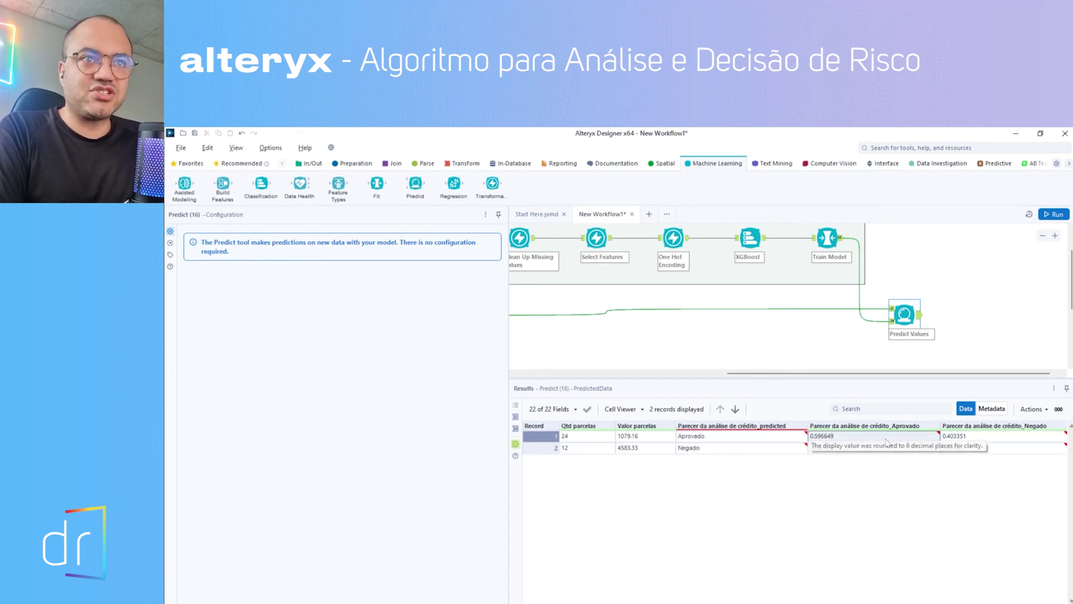
pyautogui.click(957, 439)
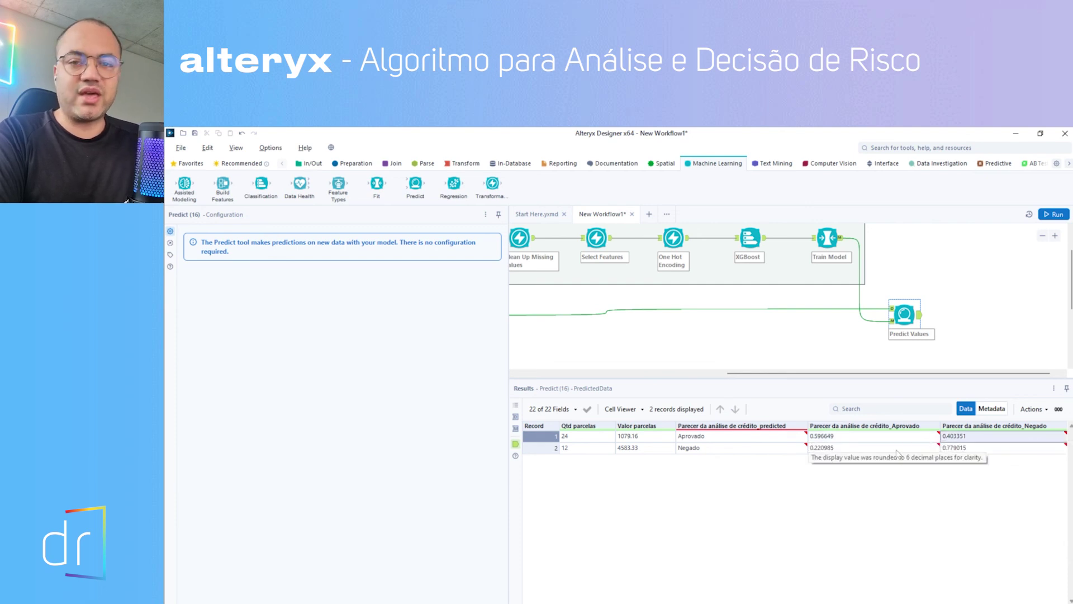